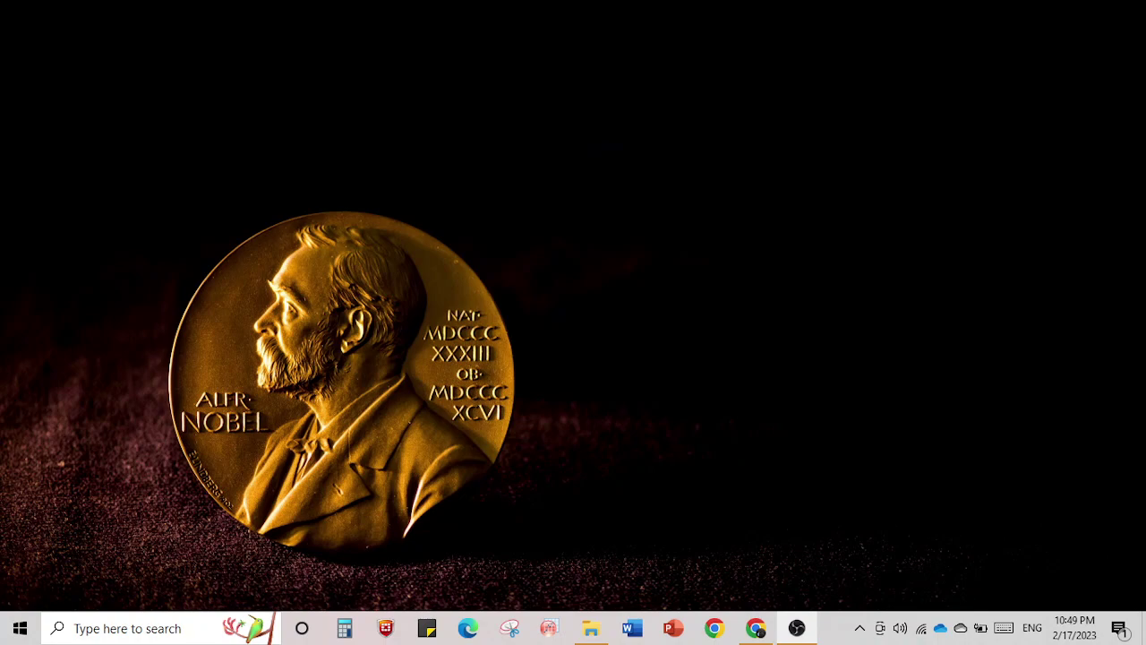
Switch to Chrome, look at the MIL-88B Fe image results and return to the mercury software search results.
click(756, 628)
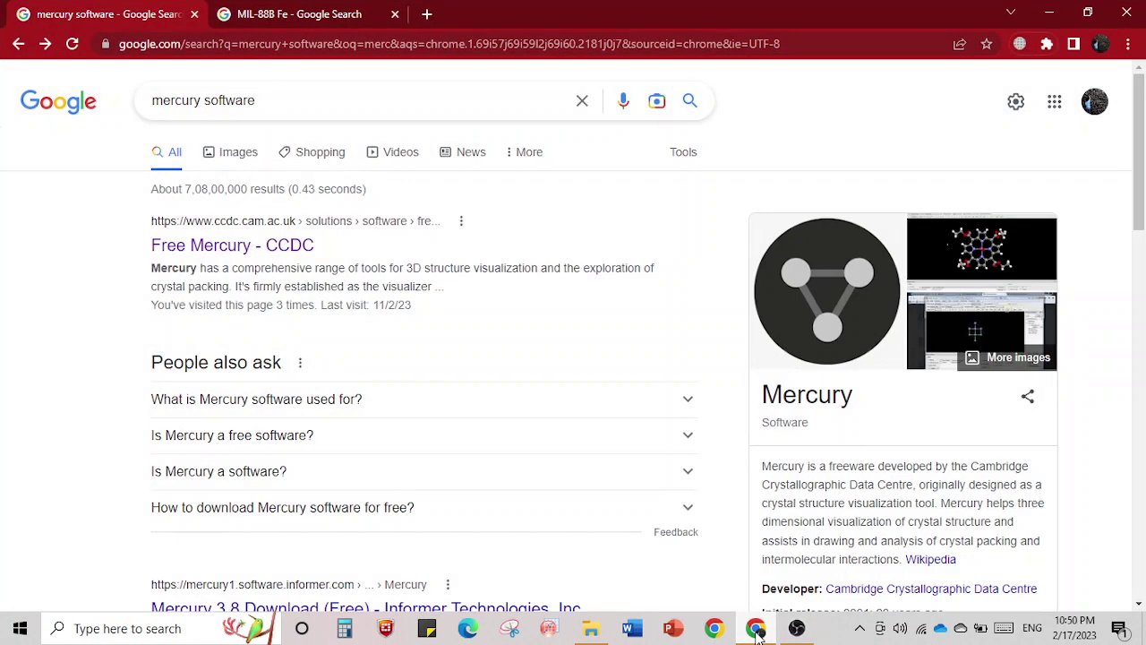
click(326, 18)
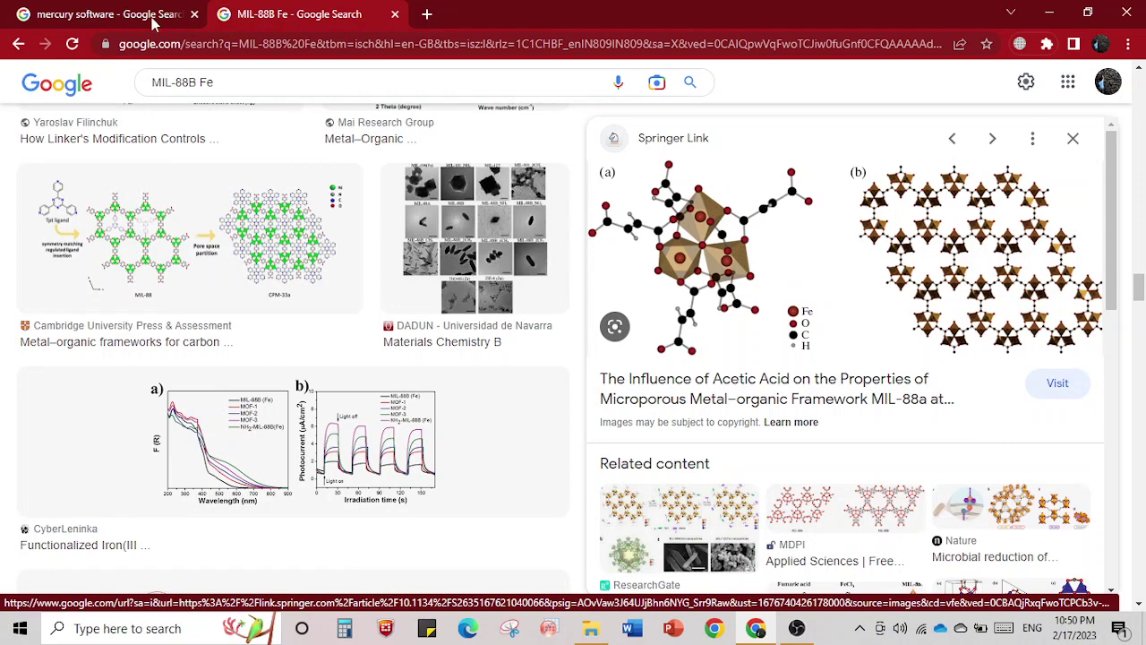
click(66, 14)
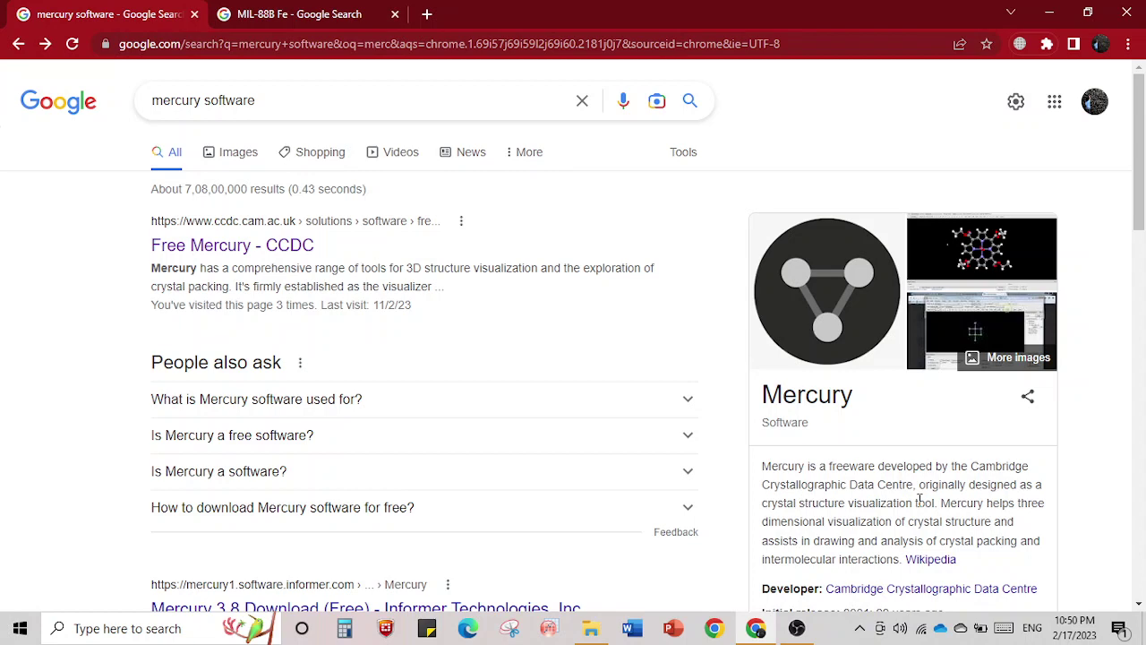
Look through the mercury software search results and open CCDC's Free Mercury page.
scroll(451, 440, down, 3)
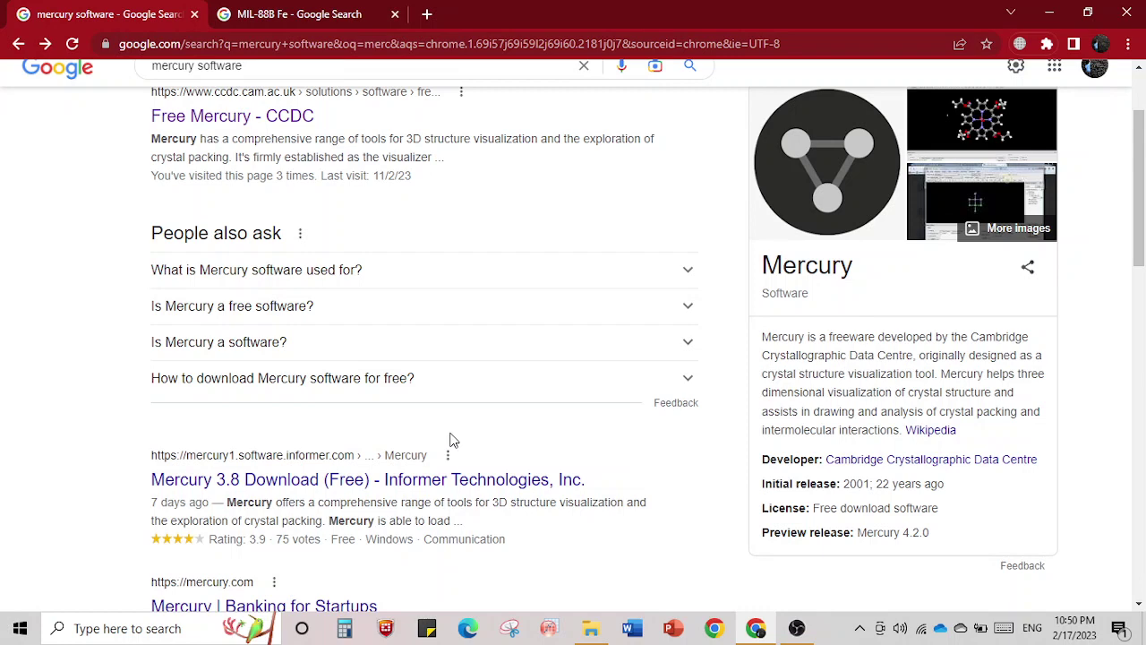
scroll(451, 440, up, 3)
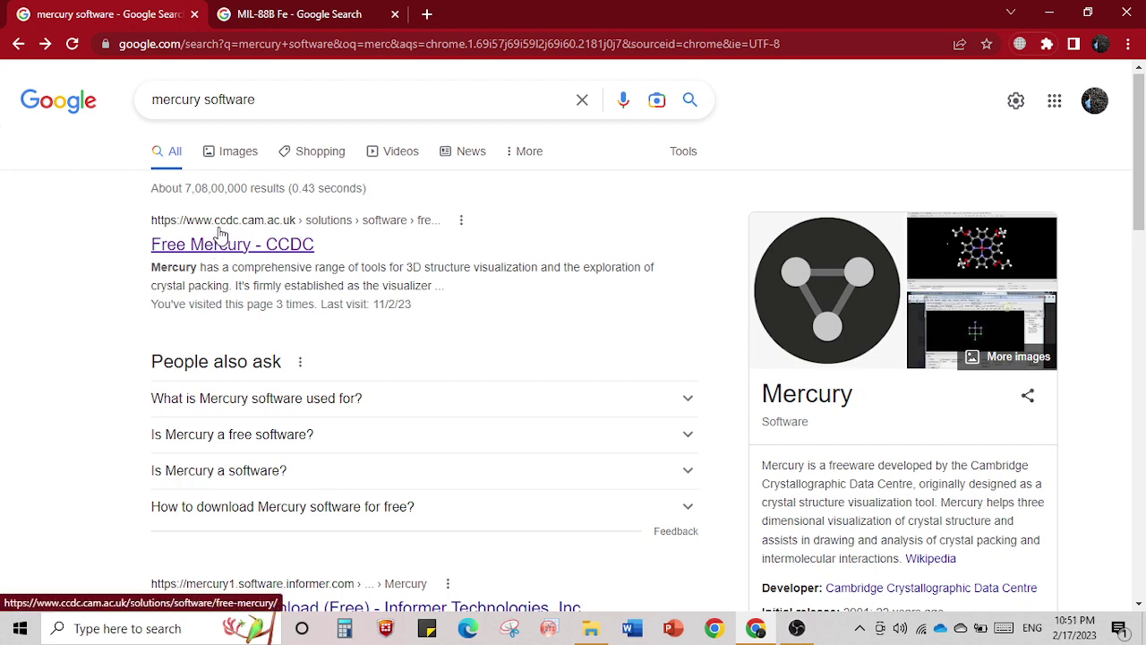
scroll(446, 430, down, 3)
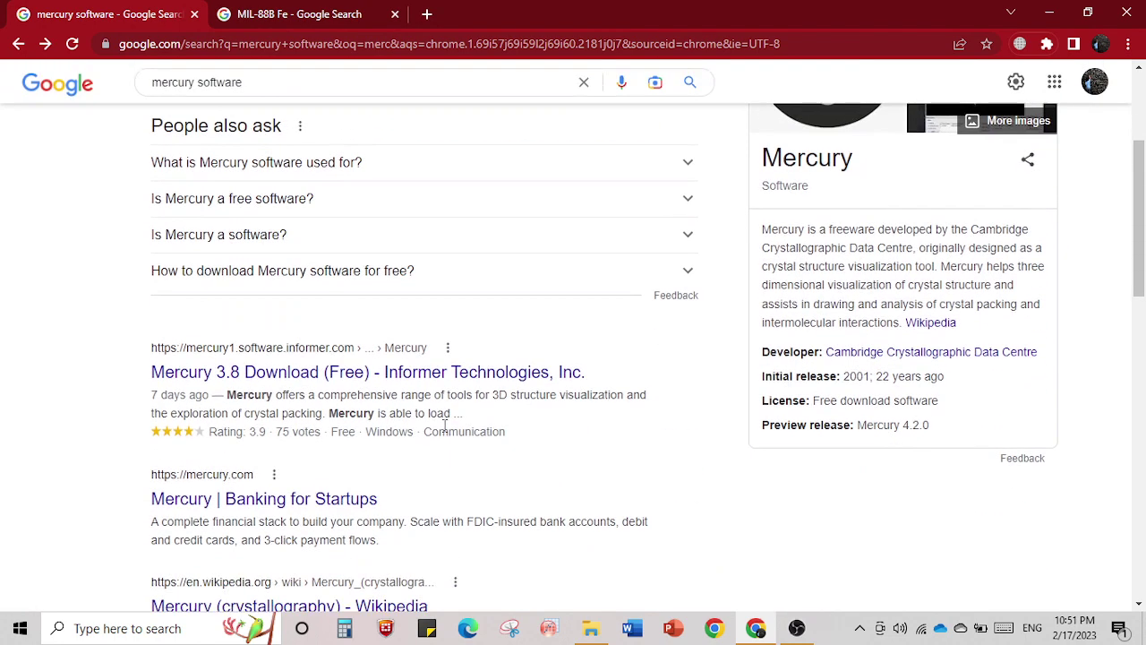
scroll(256, 510, down, 3)
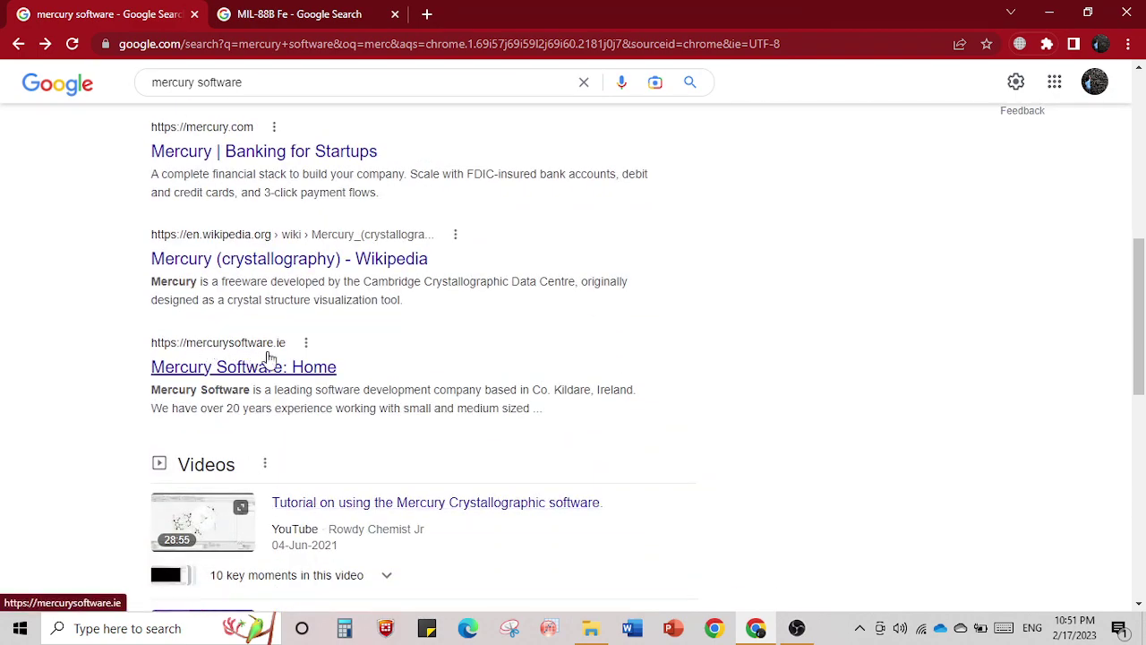
scroll(368, 365, down, 3)
scroll(368, 365, down, 3)
scroll(369, 365, up, 3)
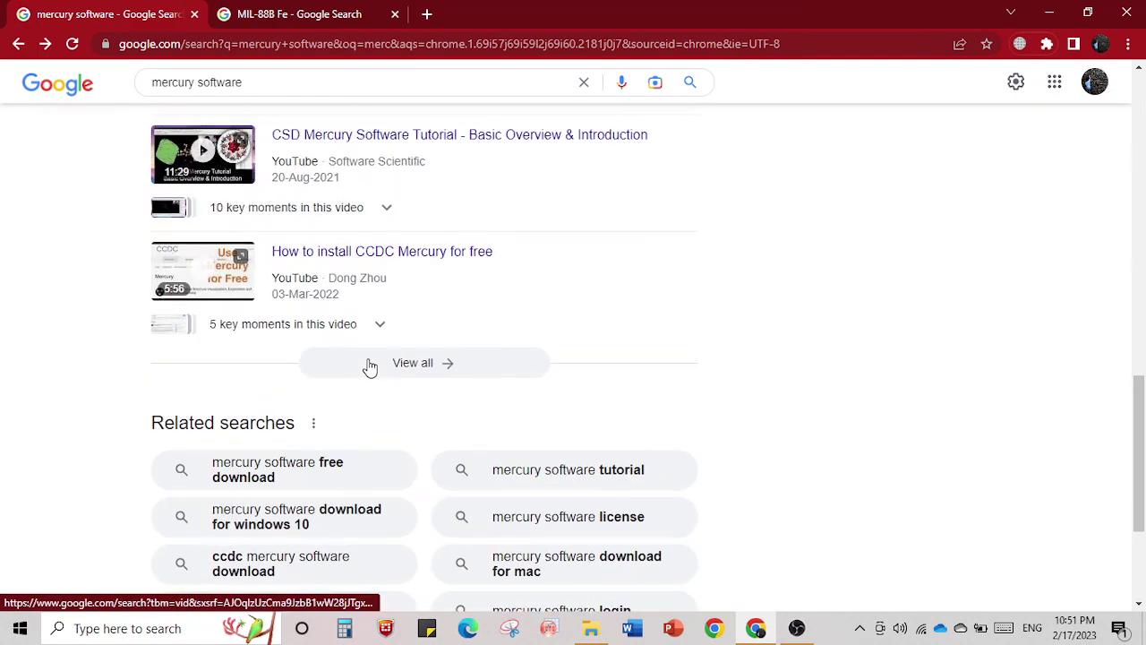
scroll(370, 365, up, 8)
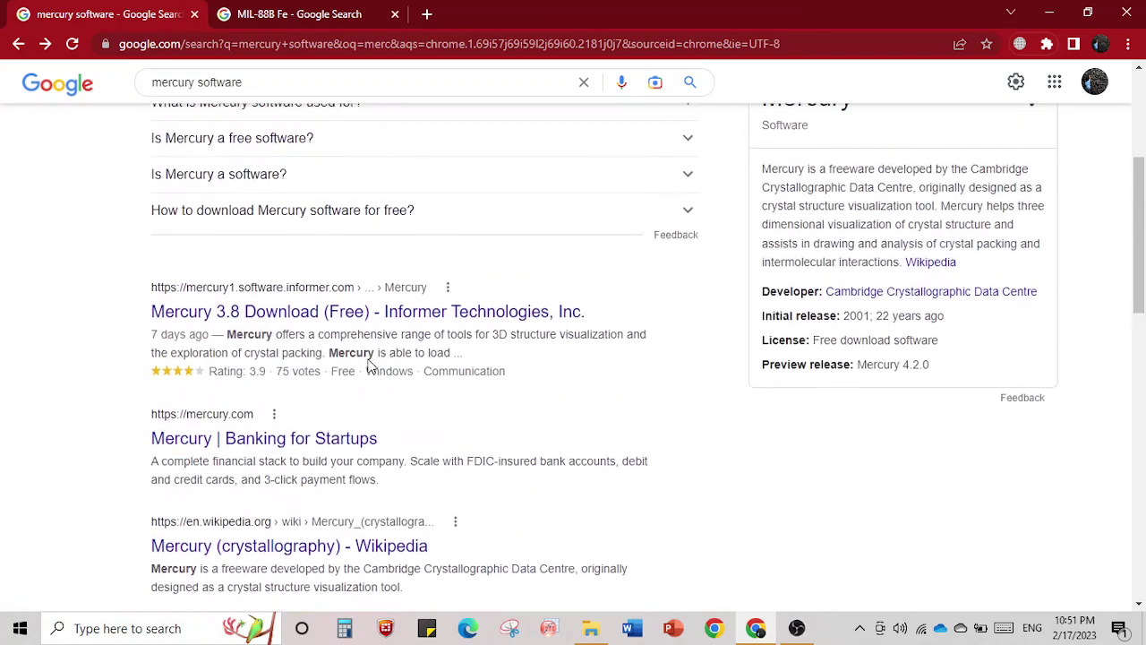
scroll(326, 513, up, 1)
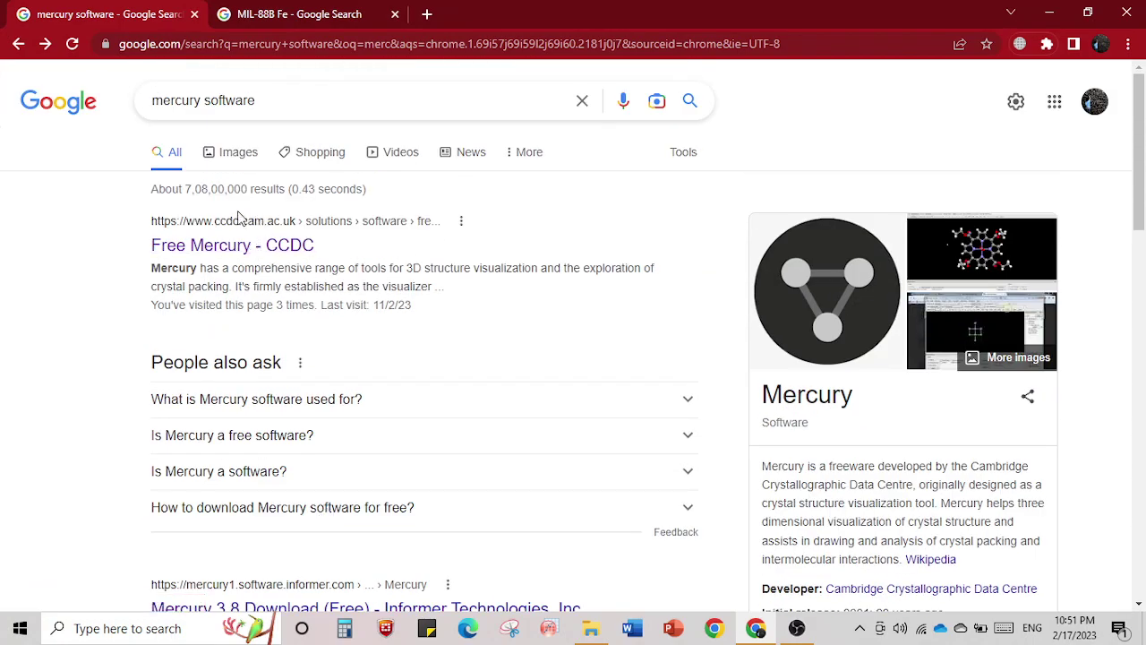
click(289, 251)
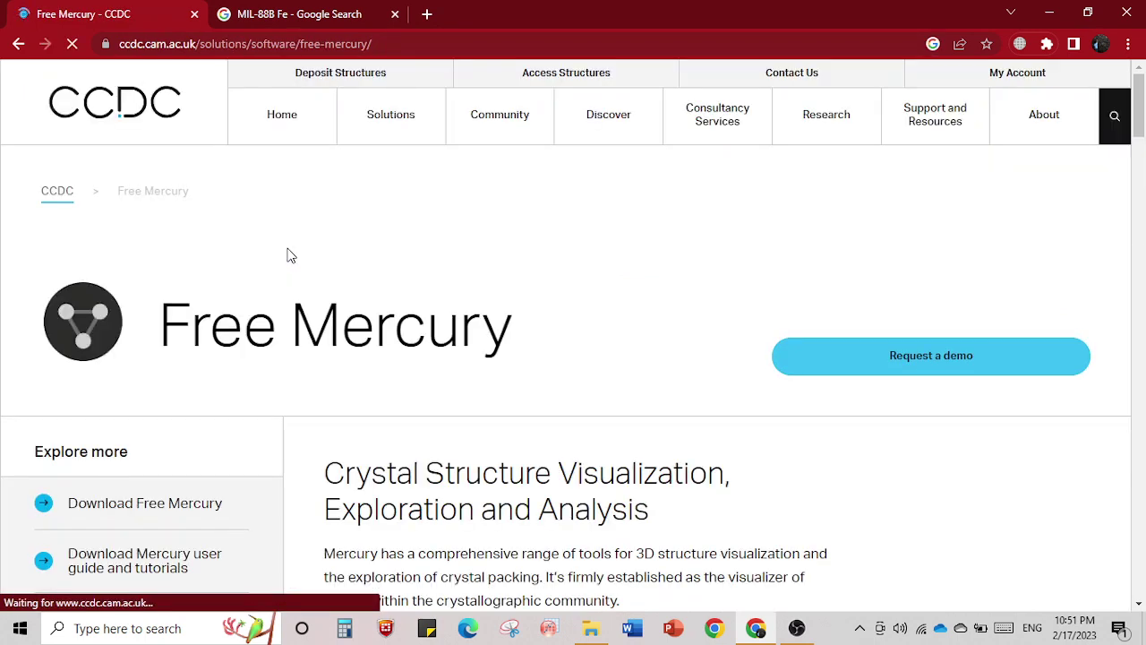
Open the Download the CSD Data and Software page from the quick links of the Free Mercury page.
scroll(513, 335, down, 2)
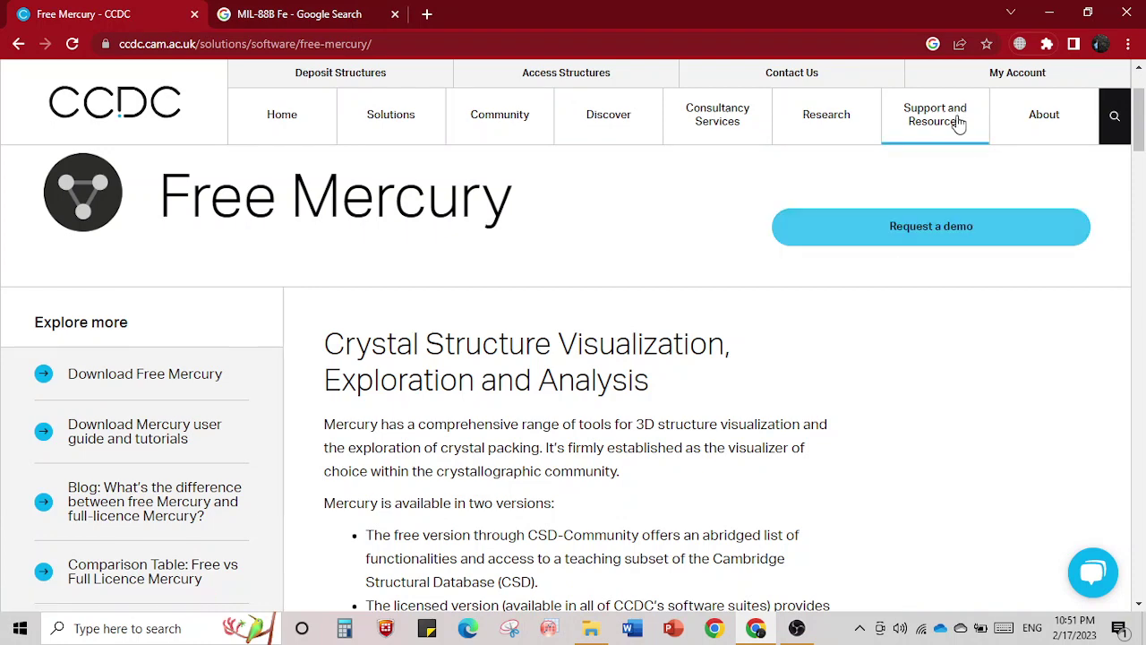
scroll(743, 414, down, 1)
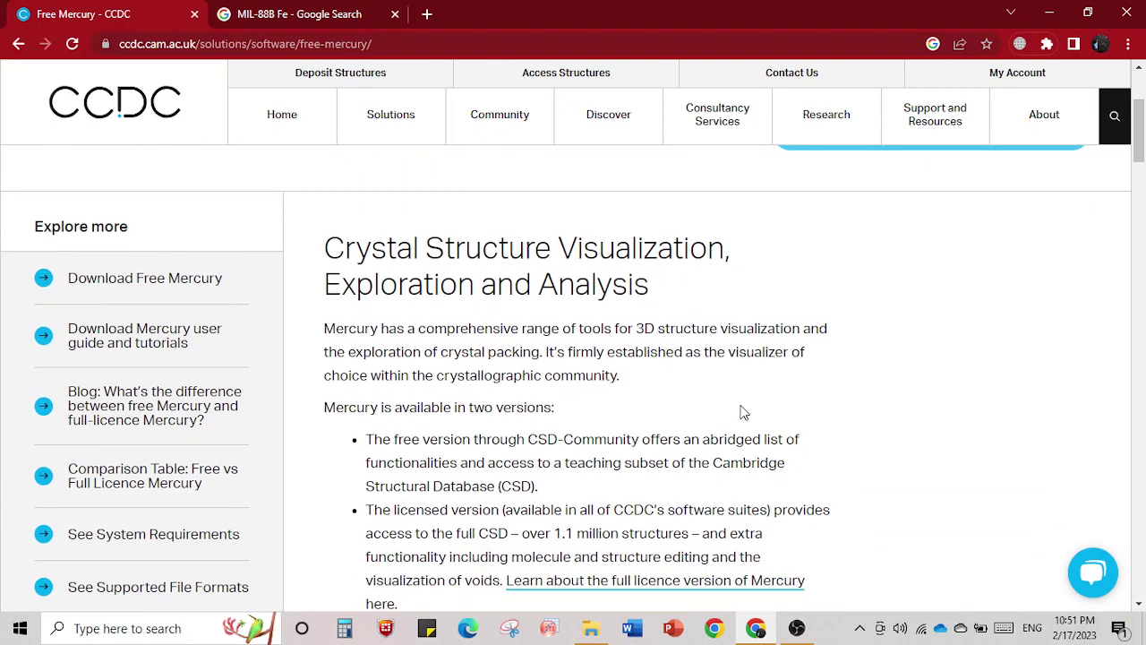
scroll(741, 412, down, 15)
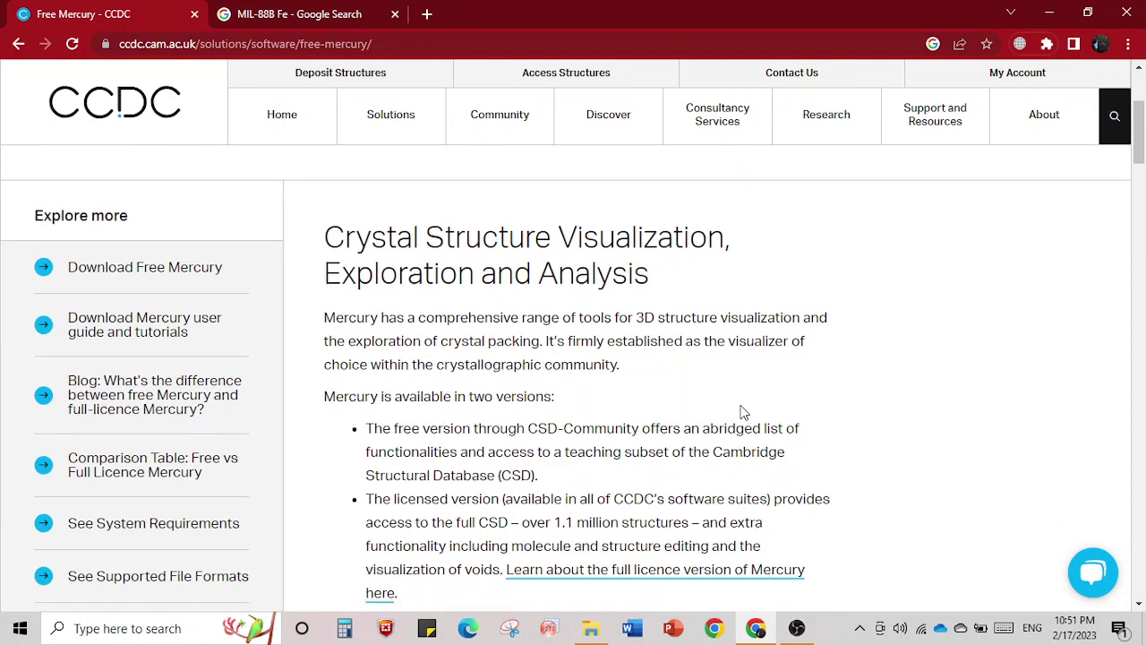
scroll(742, 412, down, 8)
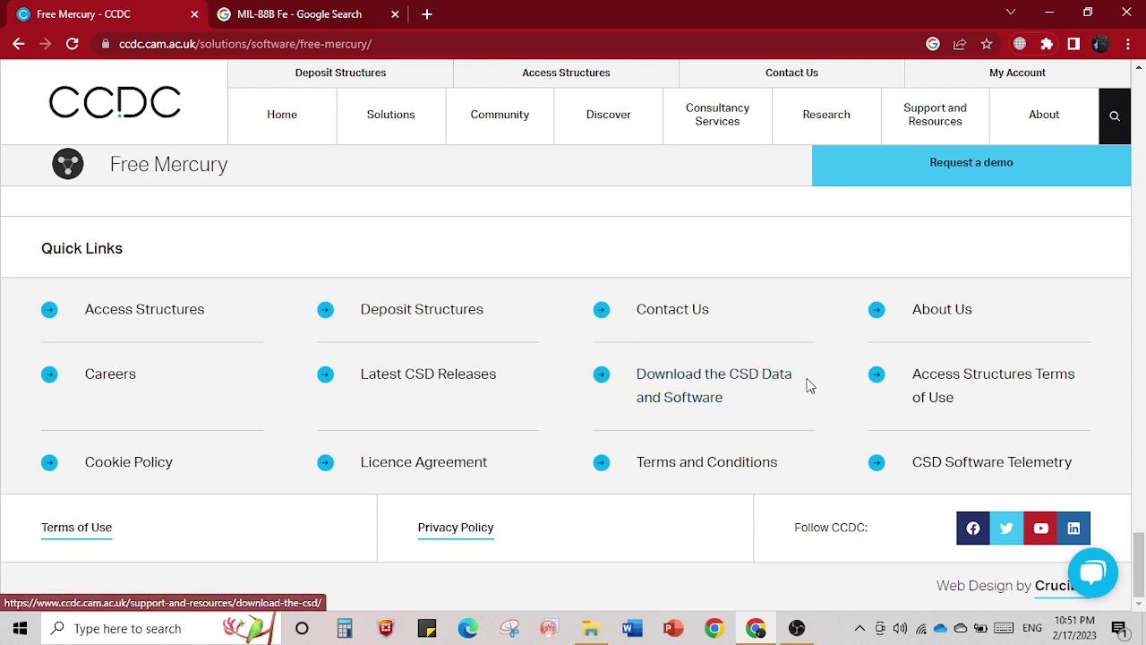
click(674, 405)
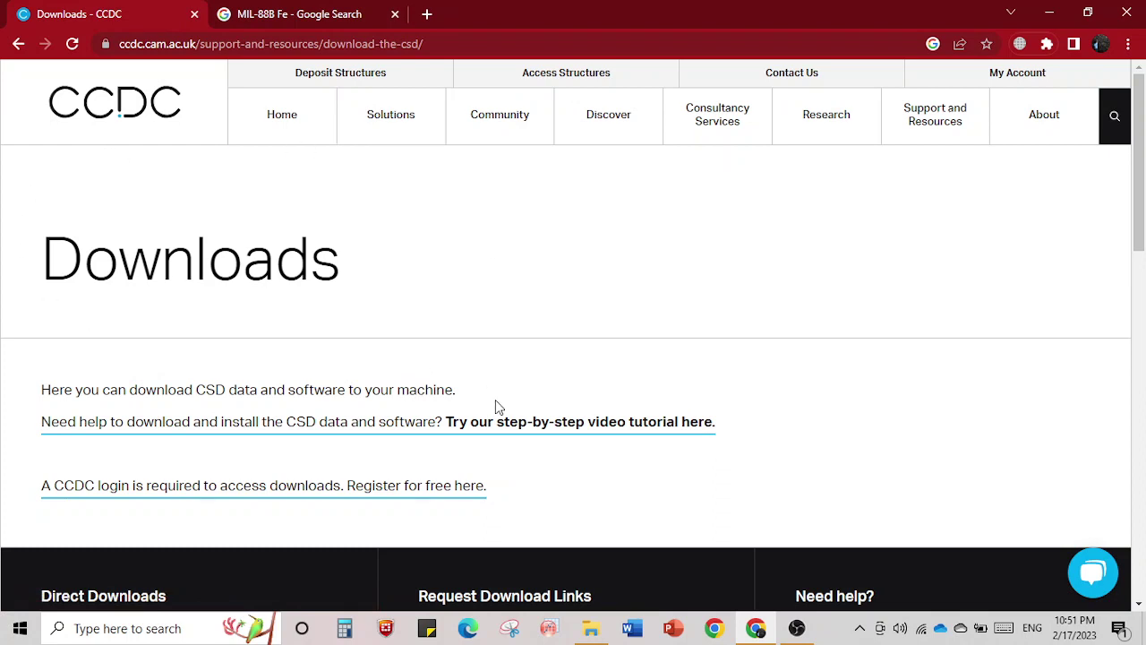
Open the Direct Downloads page that includes the link to download Free Mercury.
scroll(499, 407, down, 7)
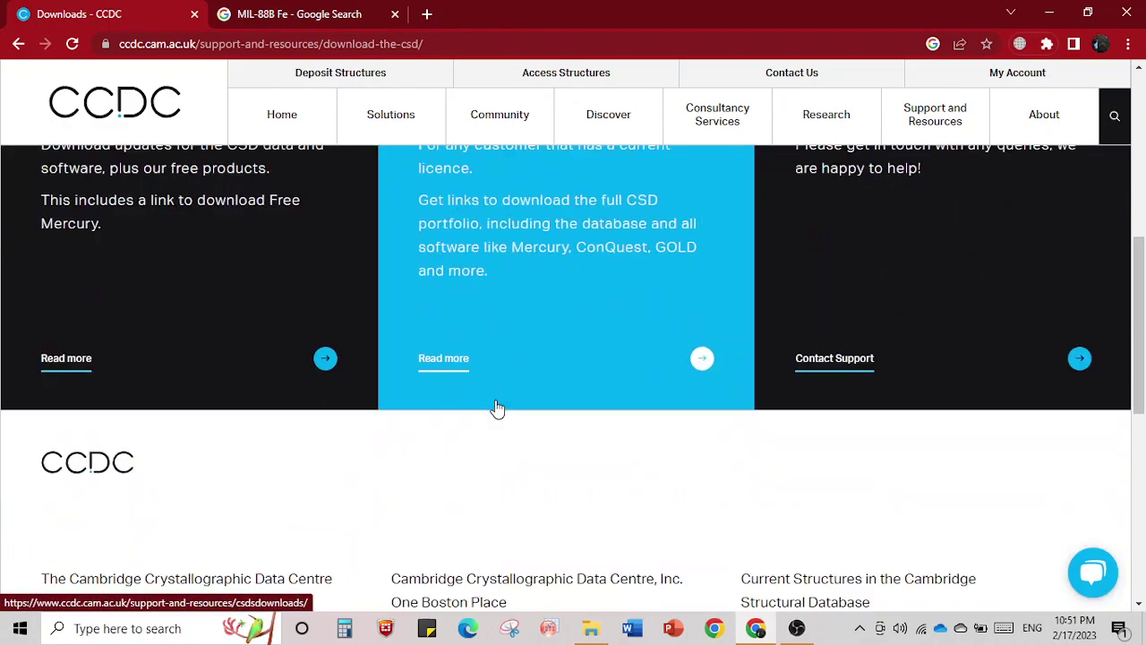
scroll(499, 407, down, 5)
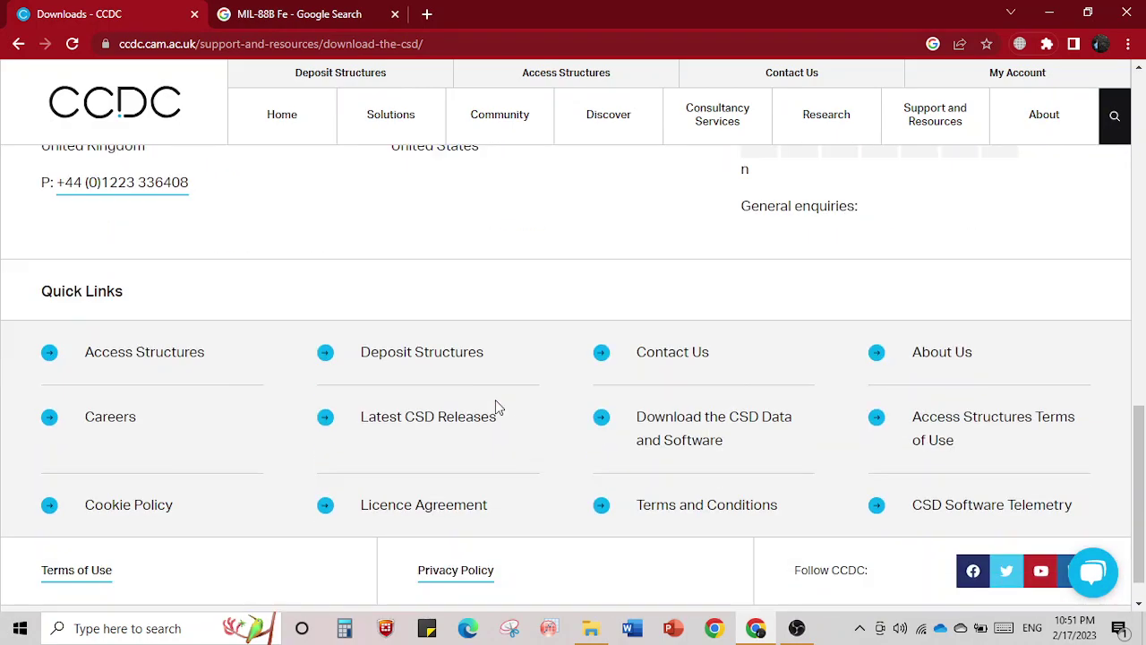
scroll(499, 407, down, 1)
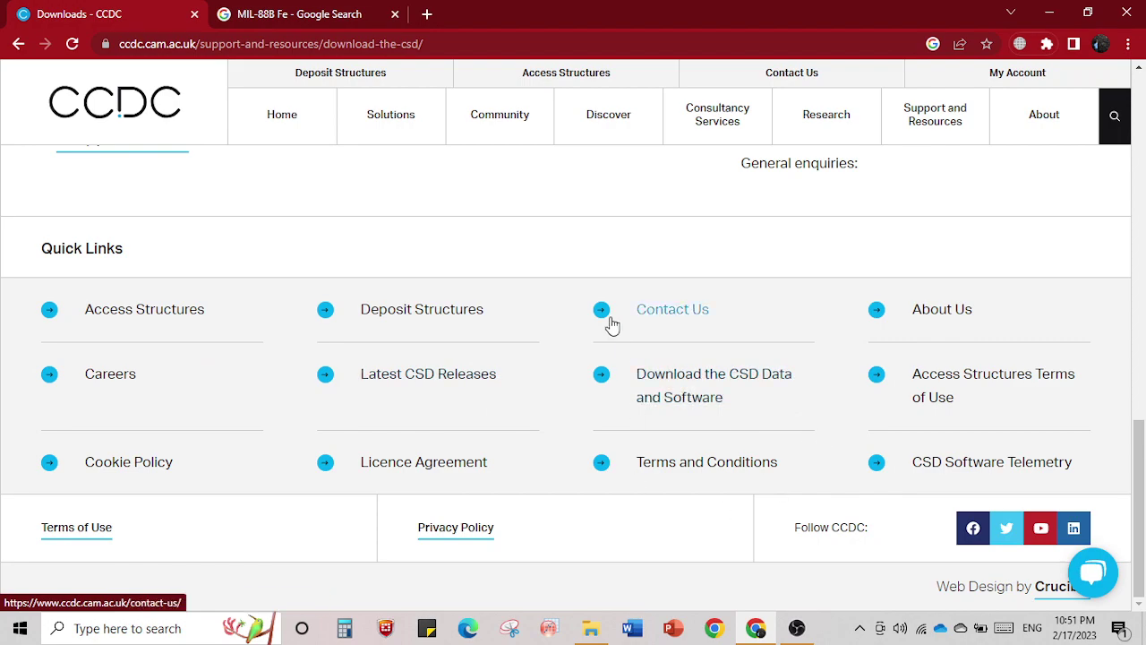
key(Home)
scroll(612, 325, down, 3)
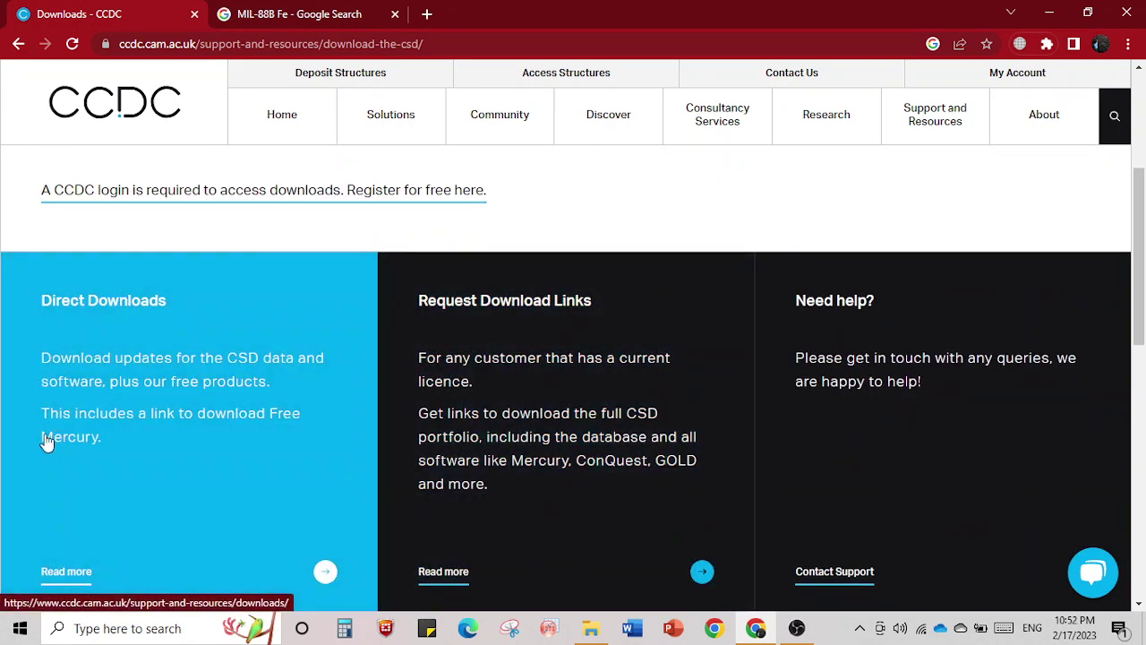
click(258, 483)
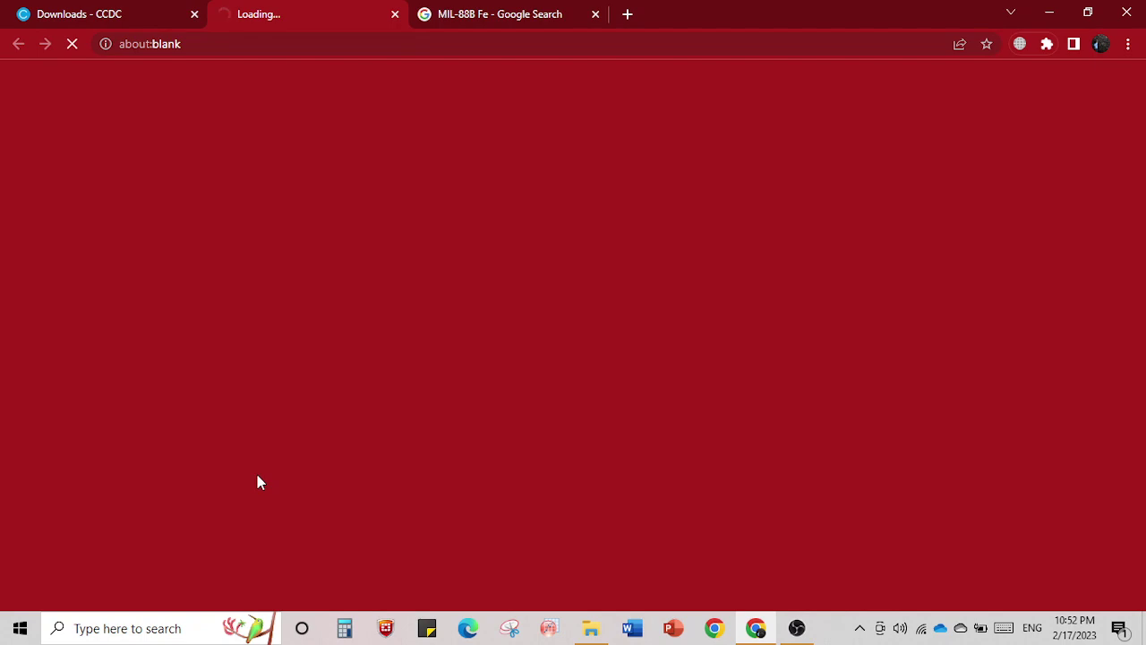
Find Mercury (incorporating enCIFer) among the free CSD-Community software and expand its list of downloads.
scroll(494, 363, down, 1)
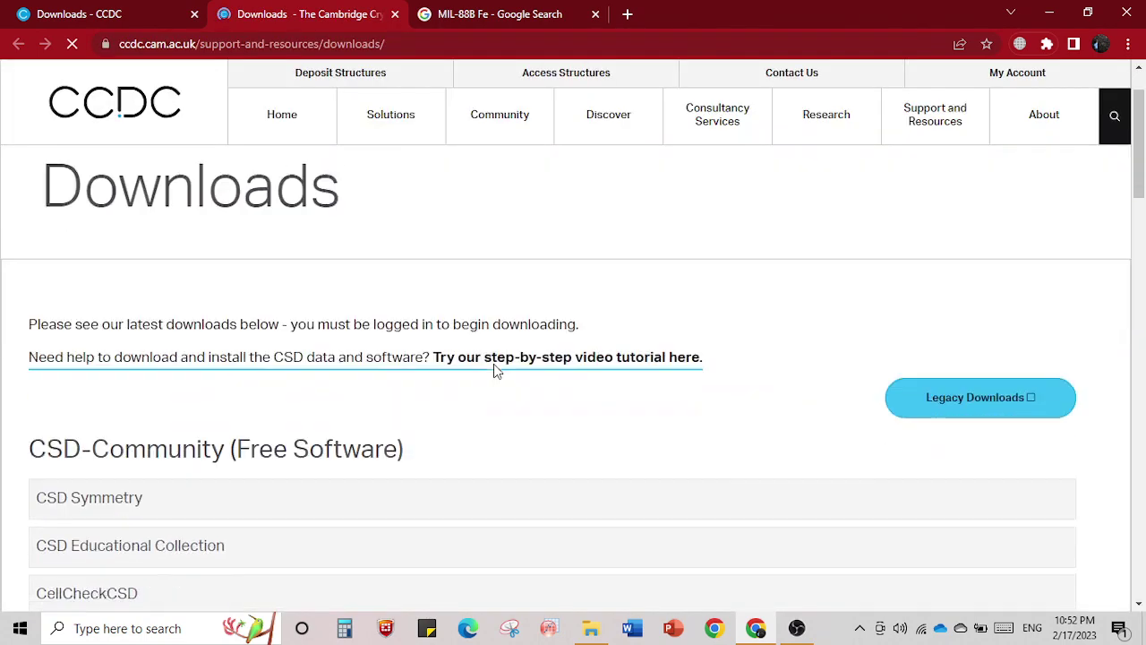
scroll(494, 364, down, 7)
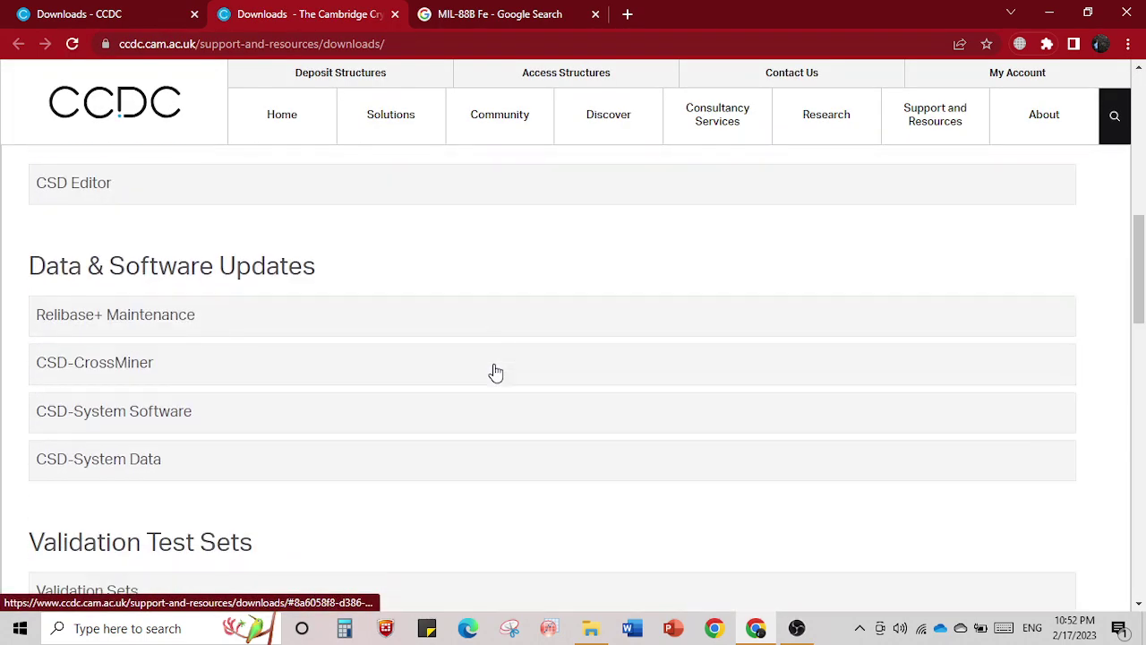
scroll(497, 372, down, 4)
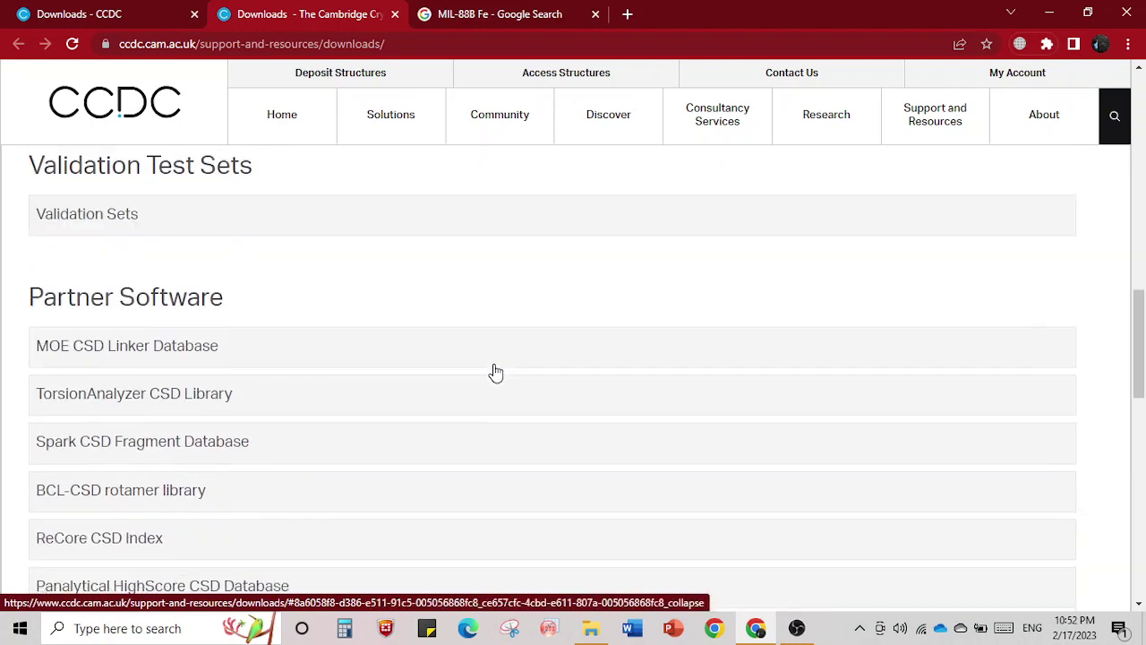
scroll(496, 372, down, 5)
scroll(496, 372, up, 2)
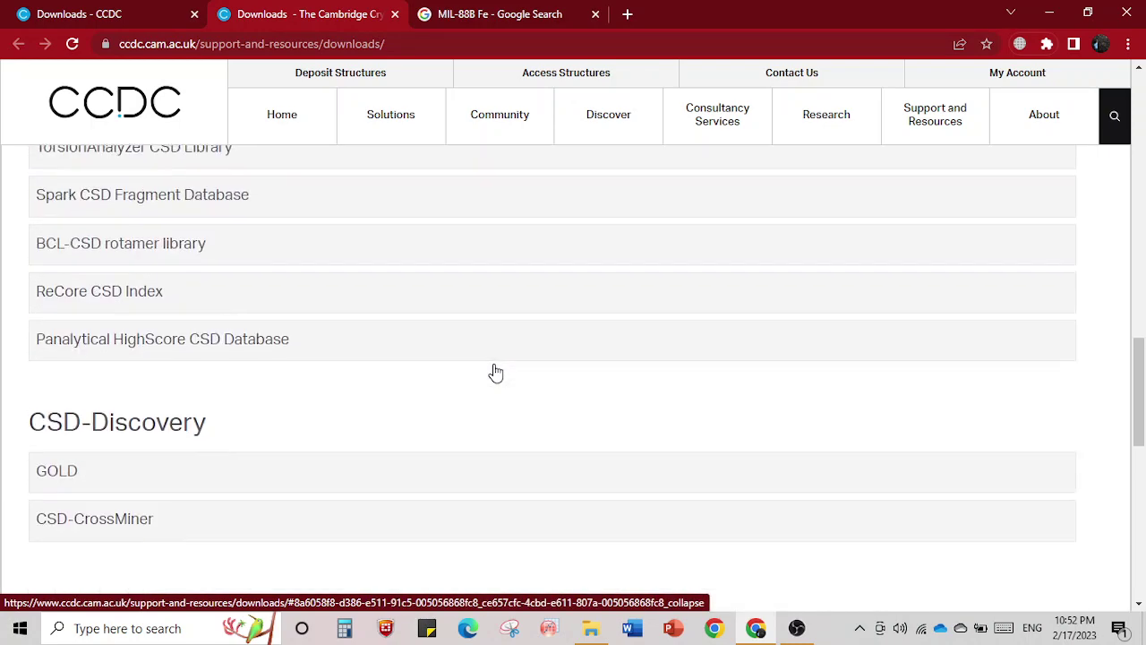
scroll(496, 372, up, 3)
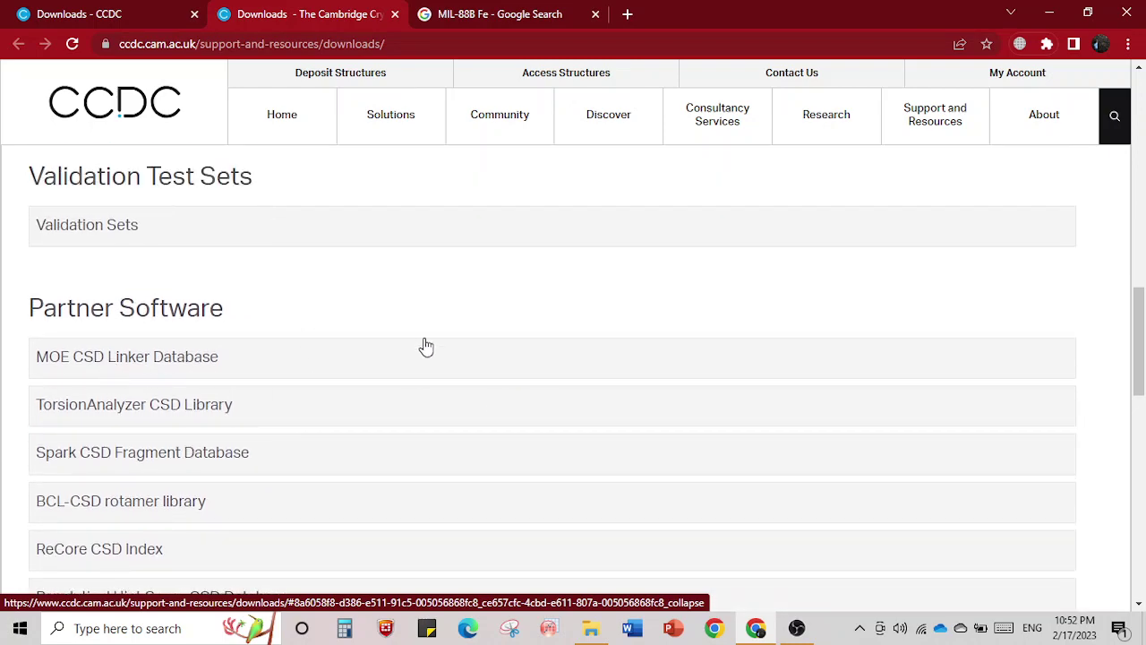
scroll(407, 335, up, 2)
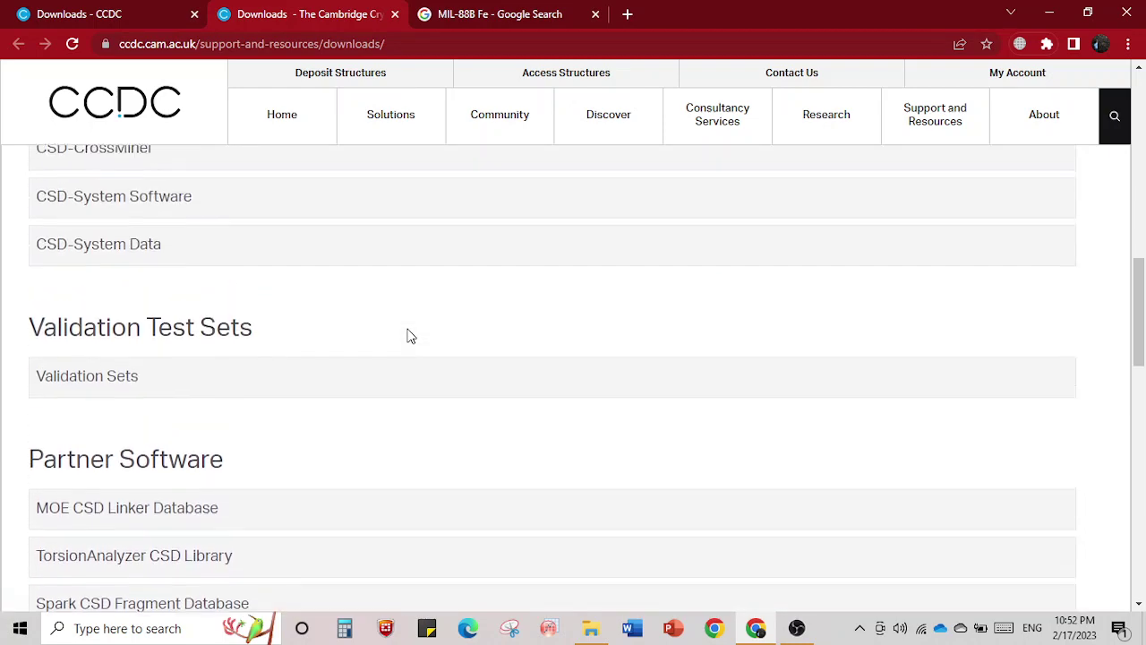
scroll(407, 335, up, 2)
scroll(407, 335, up, 2)
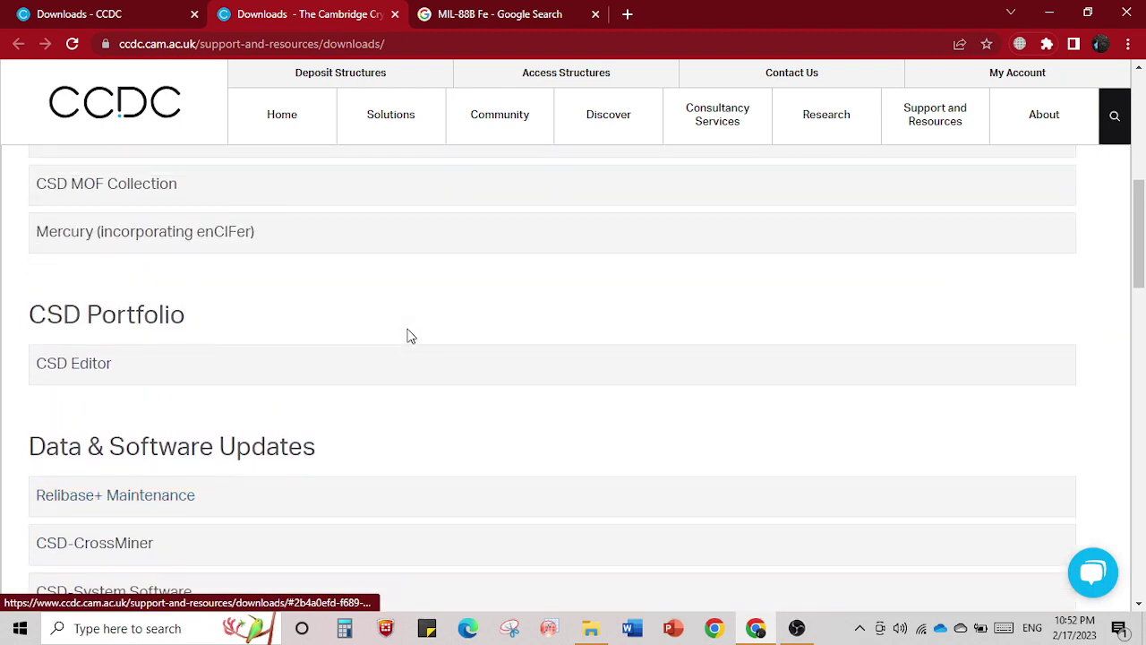
scroll(407, 335, up, 1)
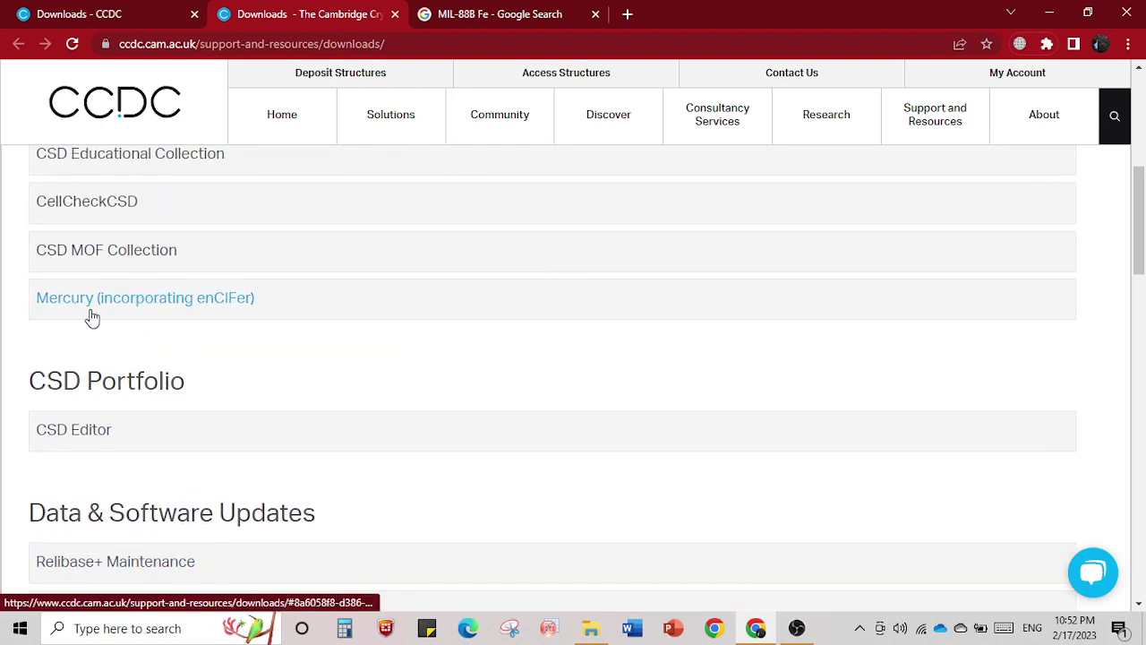
click(226, 308)
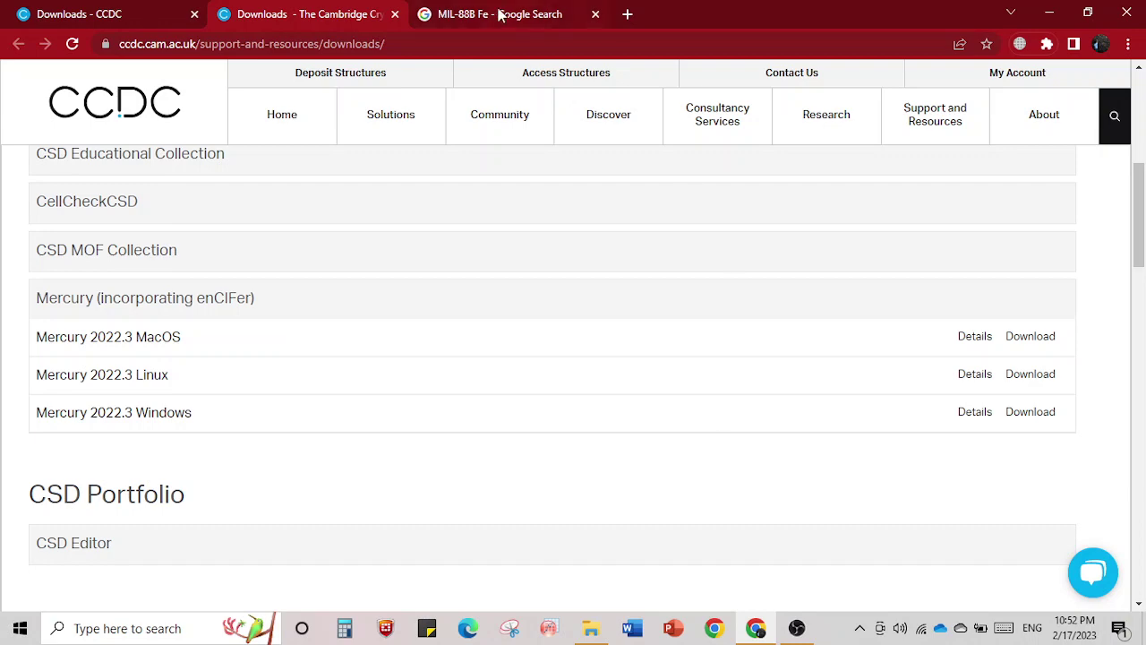
Look through the image search results for MIL-88B Fe.
click(502, 16)
scroll(591, 320, up, 2)
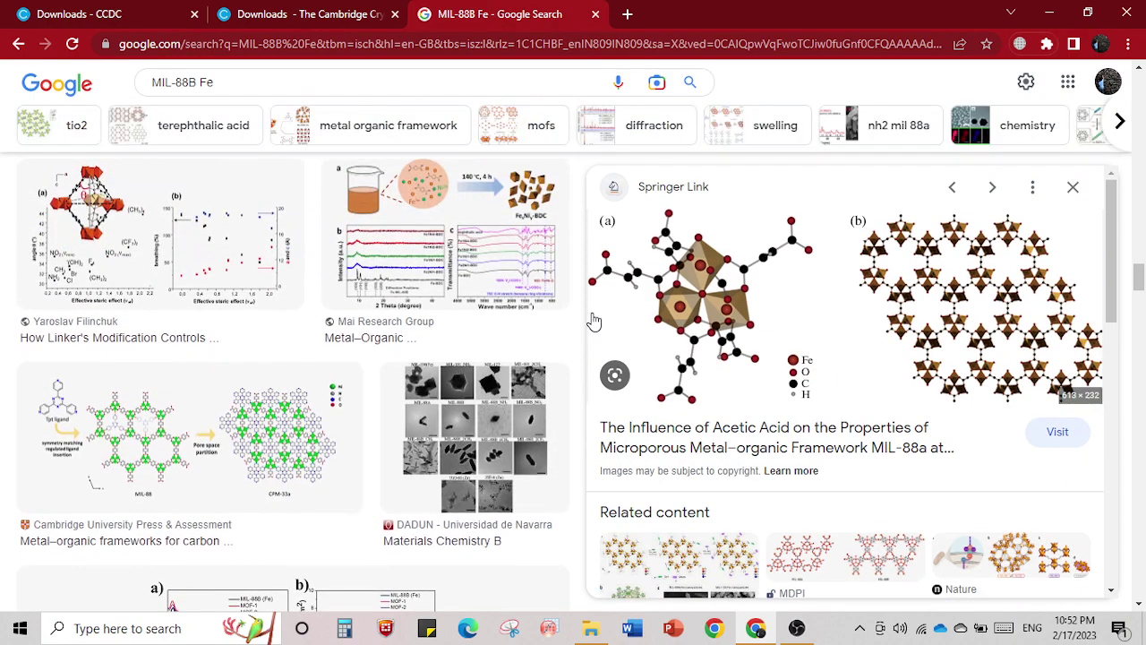
scroll(453, 258, down, 10)
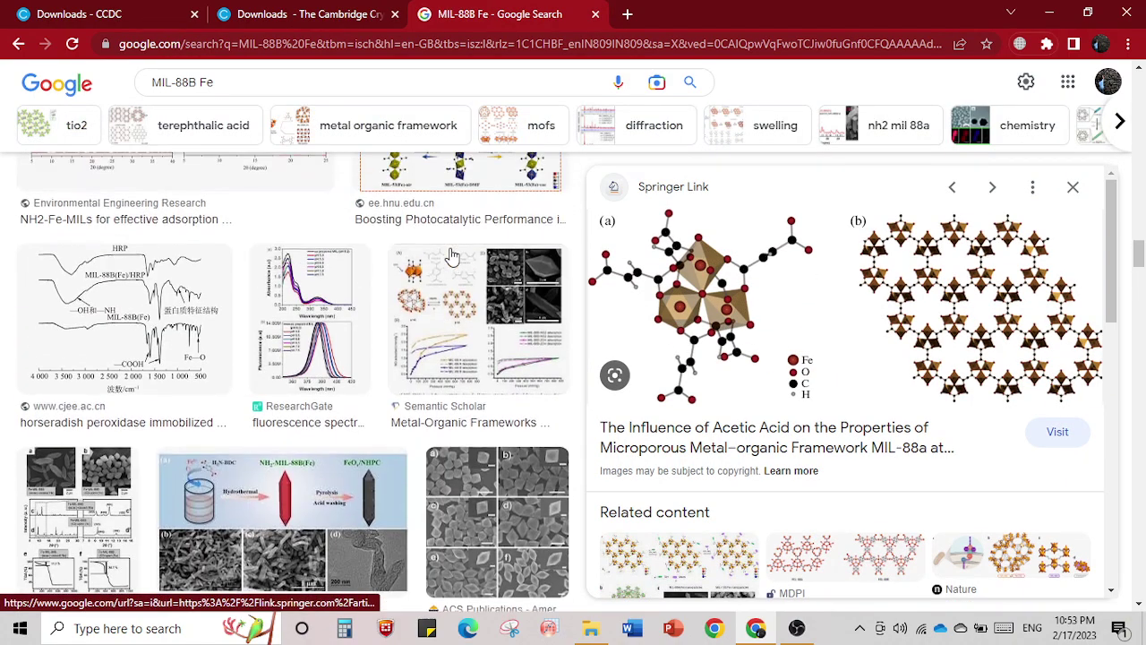
scroll(453, 258, up, 10)
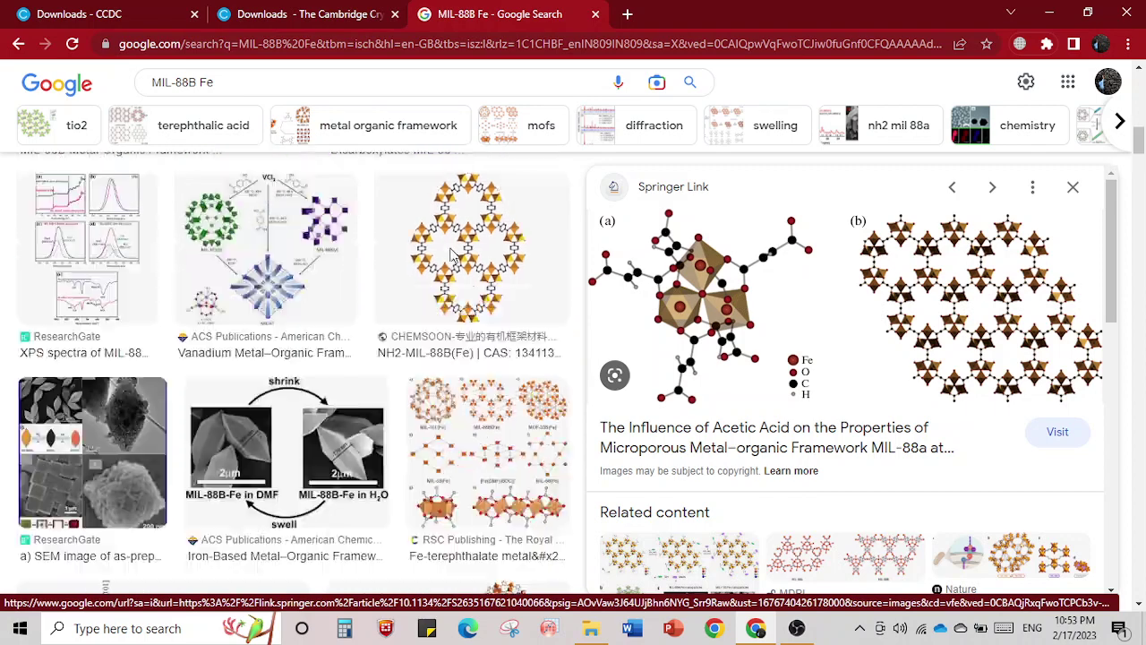
scroll(452, 256, up, 5)
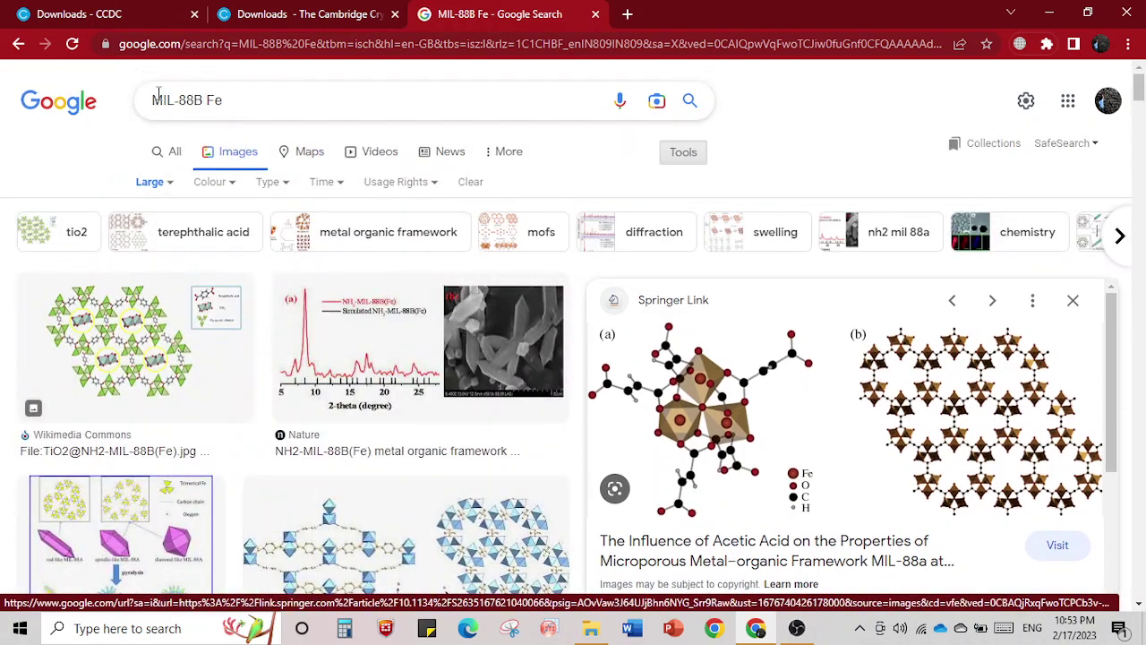
Switch the MIL-88B Fe search from images to all web results.
drag(155, 99, 249, 97)
click(250, 96)
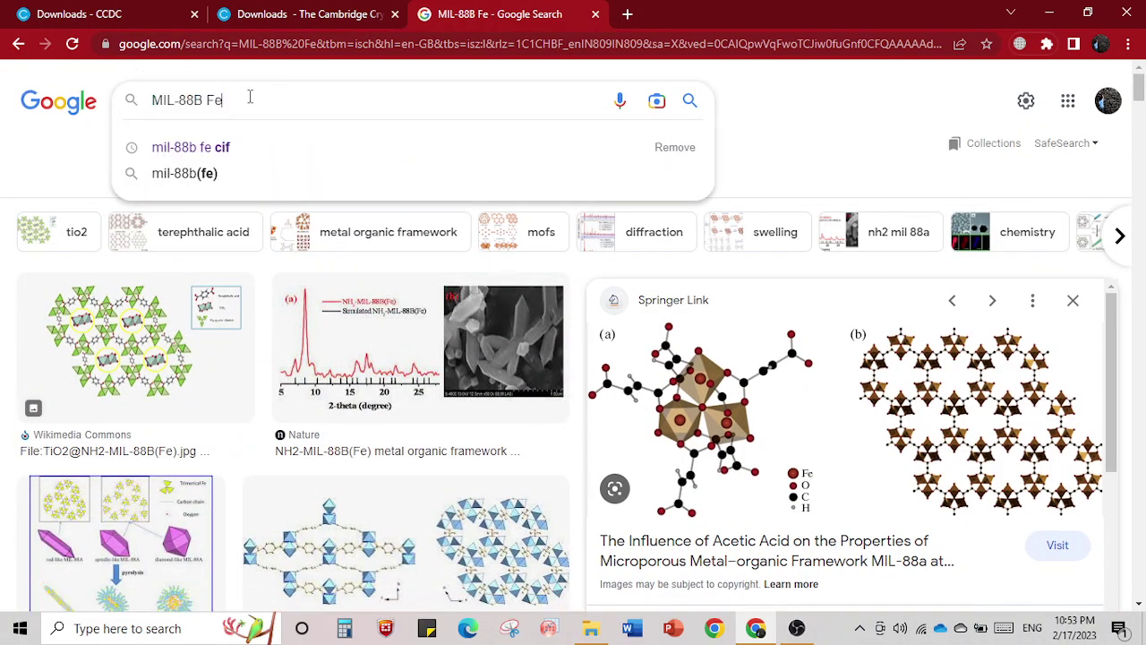
click(38, 160)
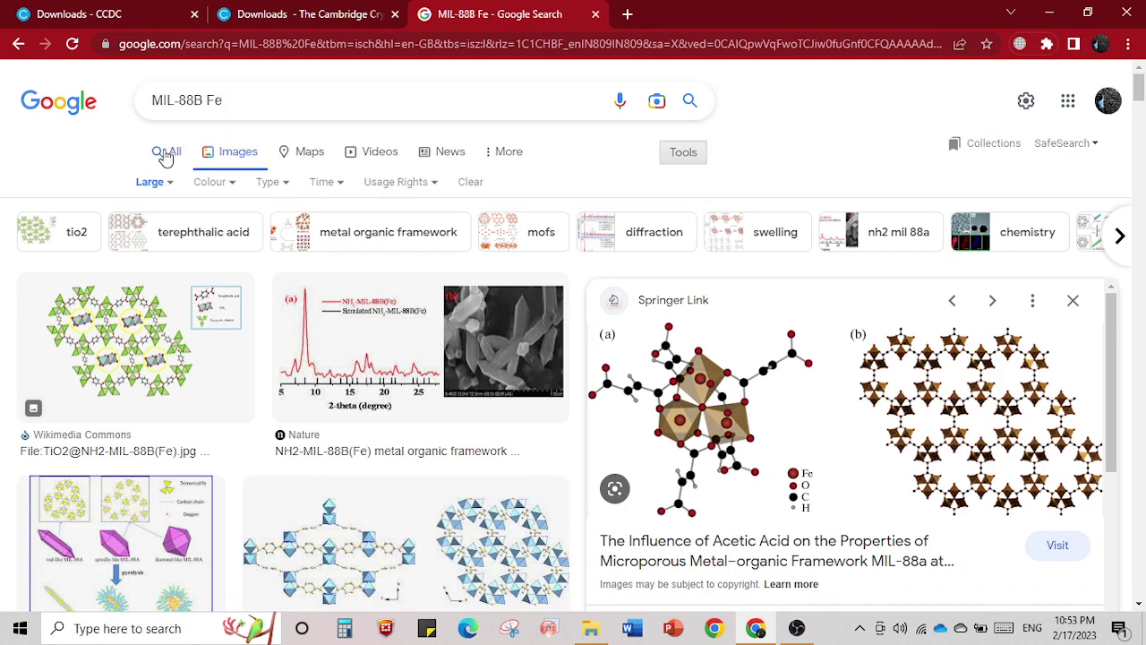
click(173, 154)
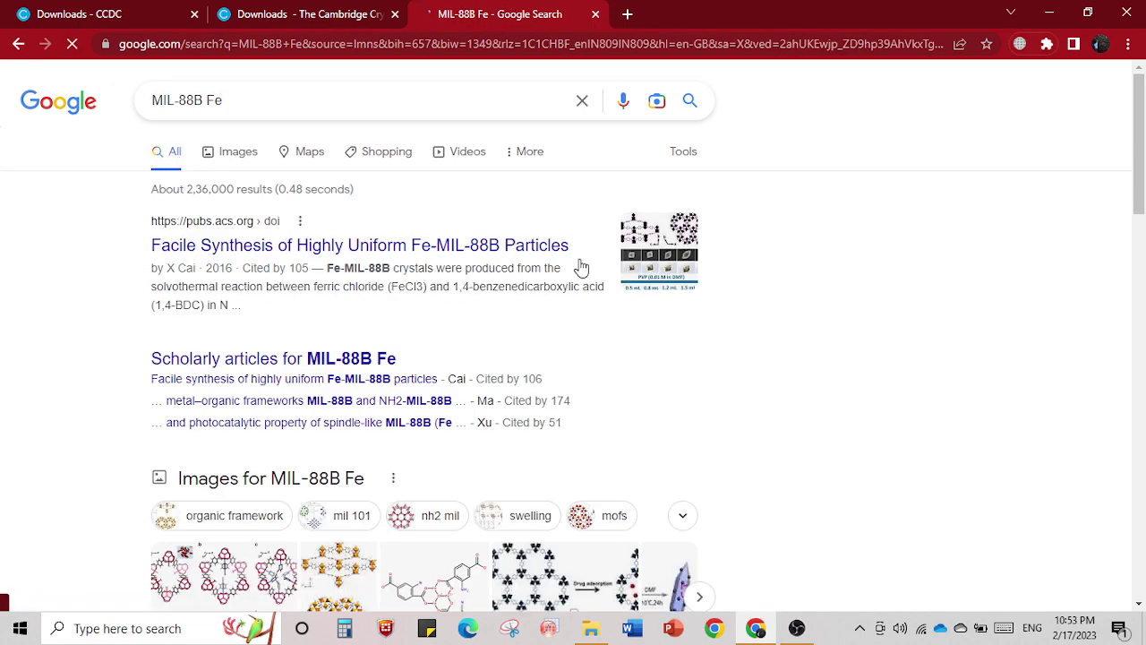
Examine the synthesis precursors in the Facile Synthesis of Highly Uniform Fe-MIL-88B Particles result, highlighting 1,4-benzenedicarboxylic acid.
scroll(707, 398, down, 3)
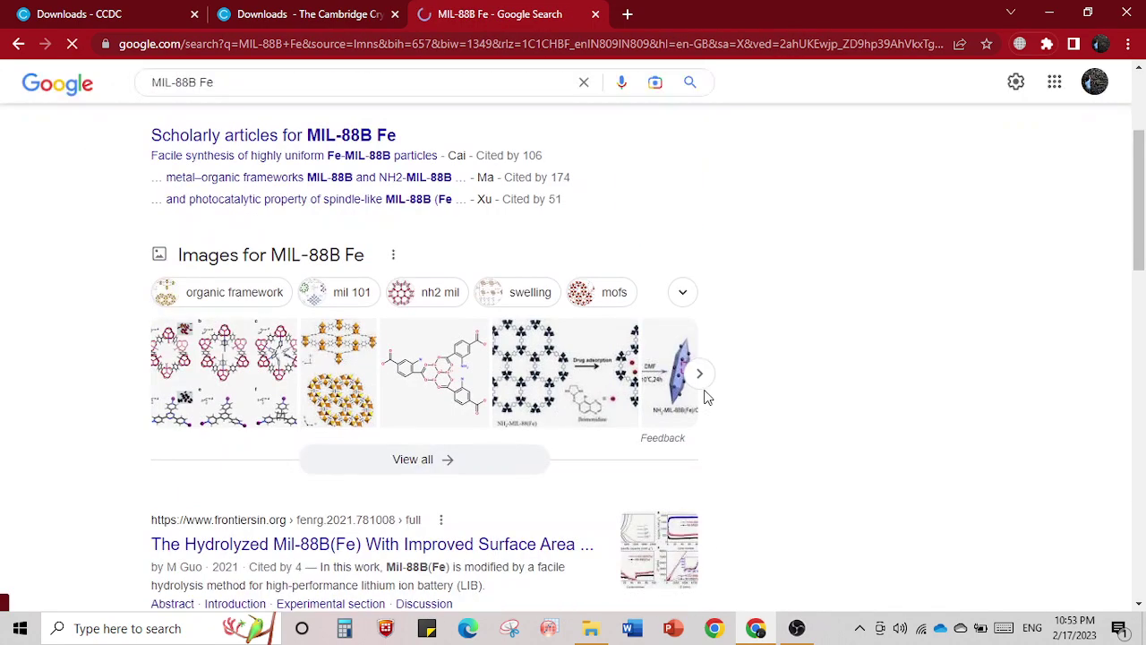
scroll(707, 397, up, 3)
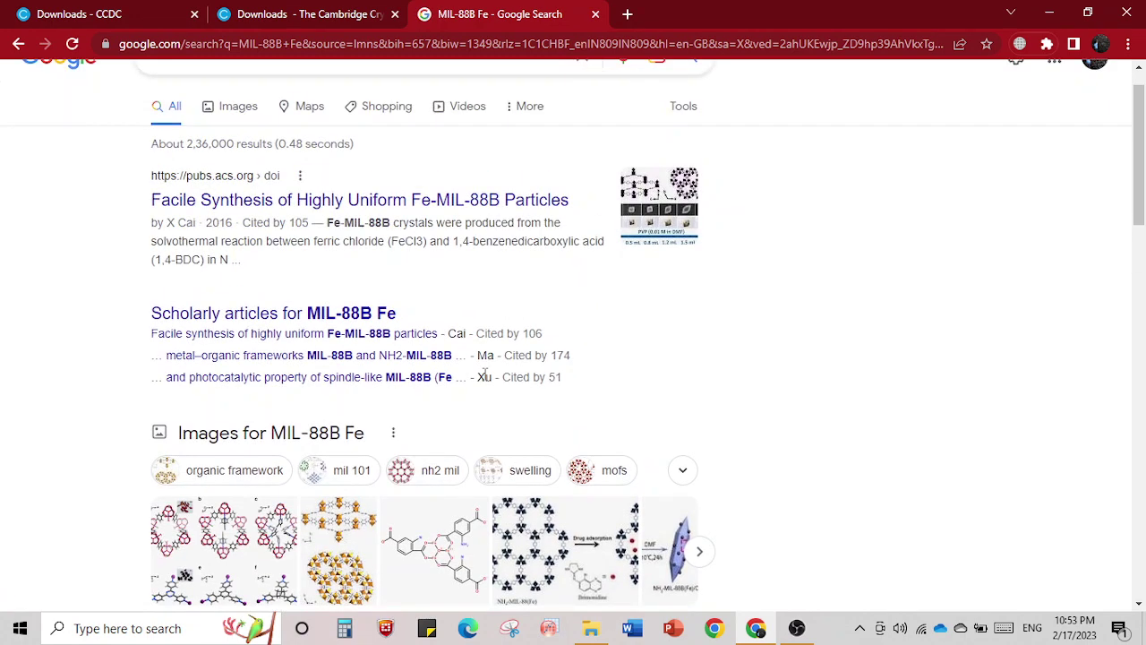
drag(385, 240, 611, 248)
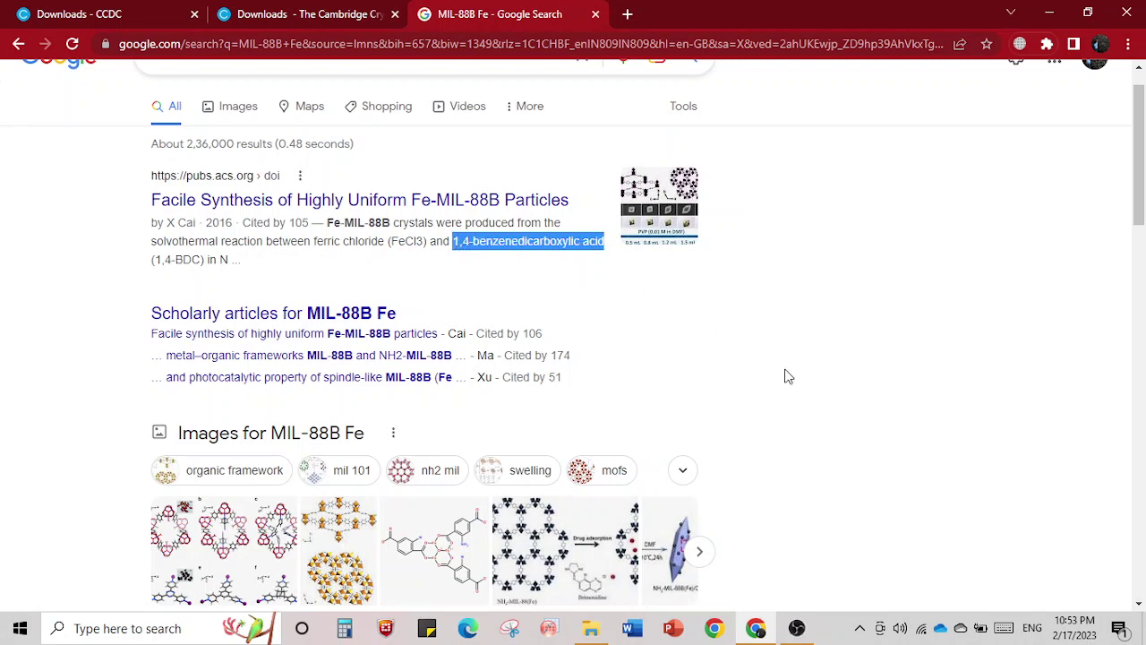
click(390, 240)
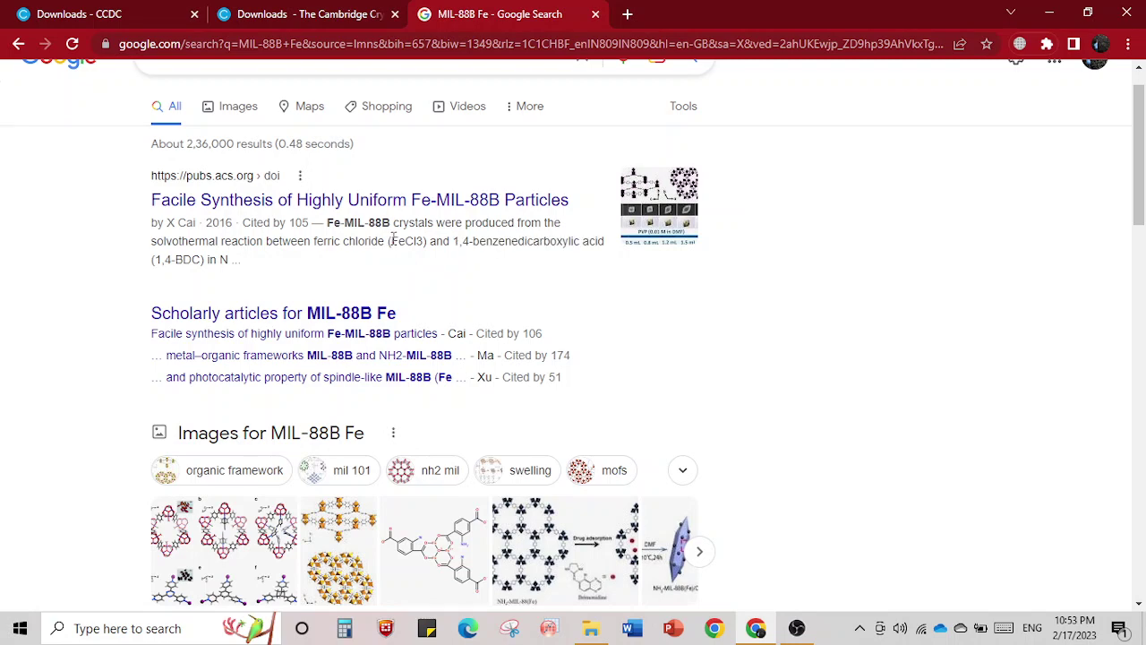
drag(390, 240, 609, 258)
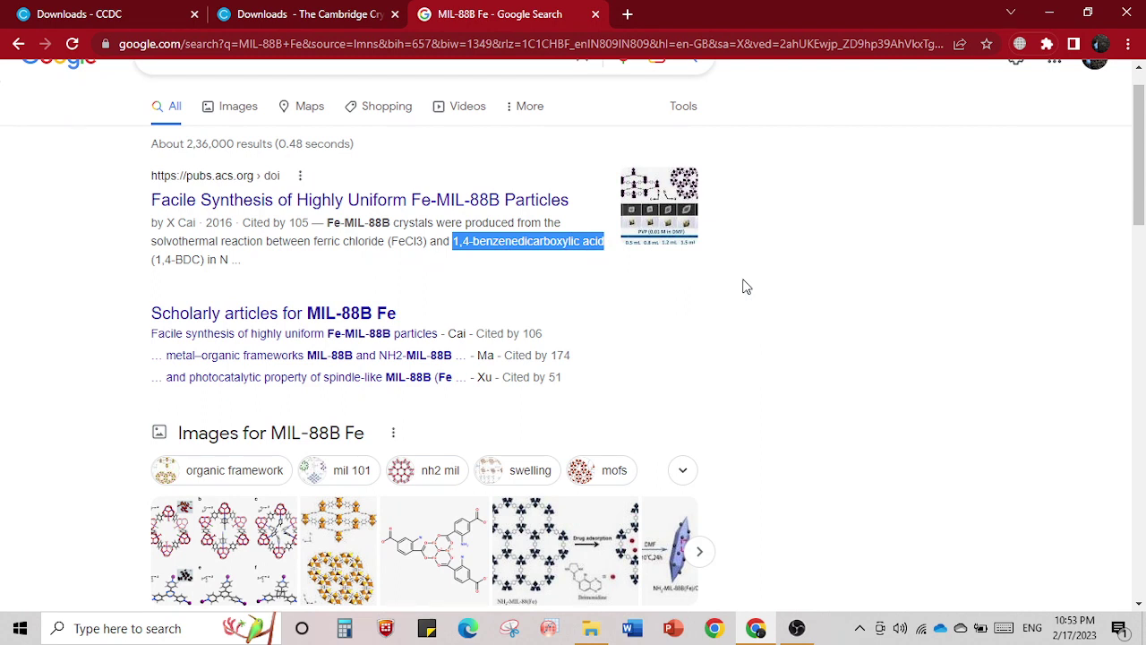
scroll(747, 287, up, 1)
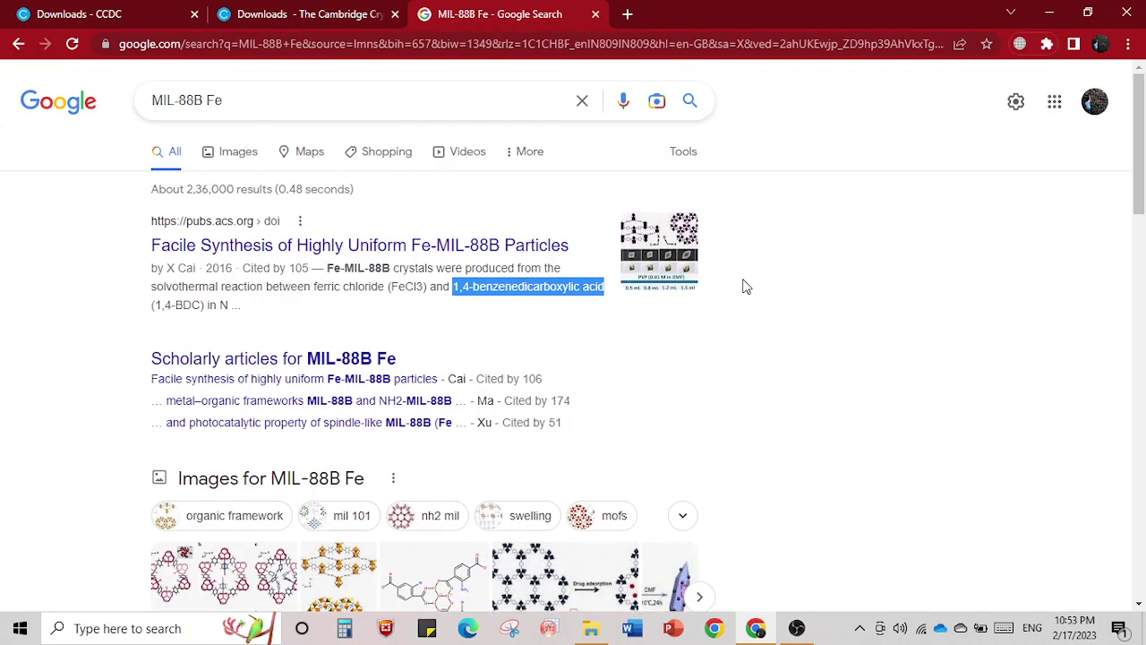
Search for "mil-88b fe structure" and show the image results.
click(239, 92)
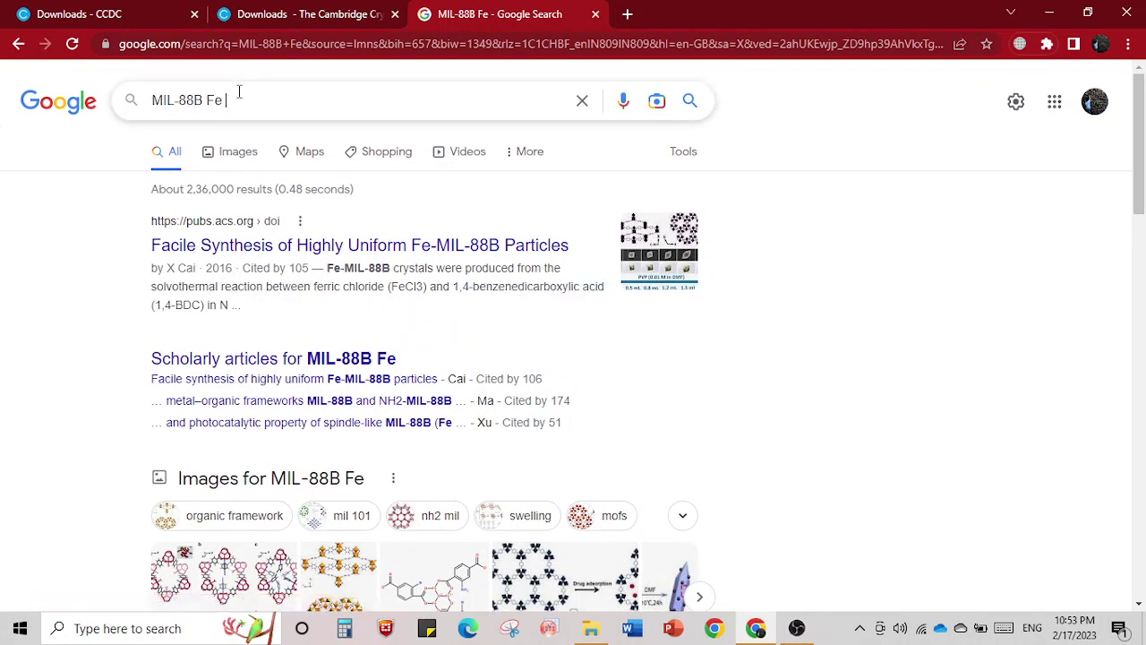
click(252, 143)
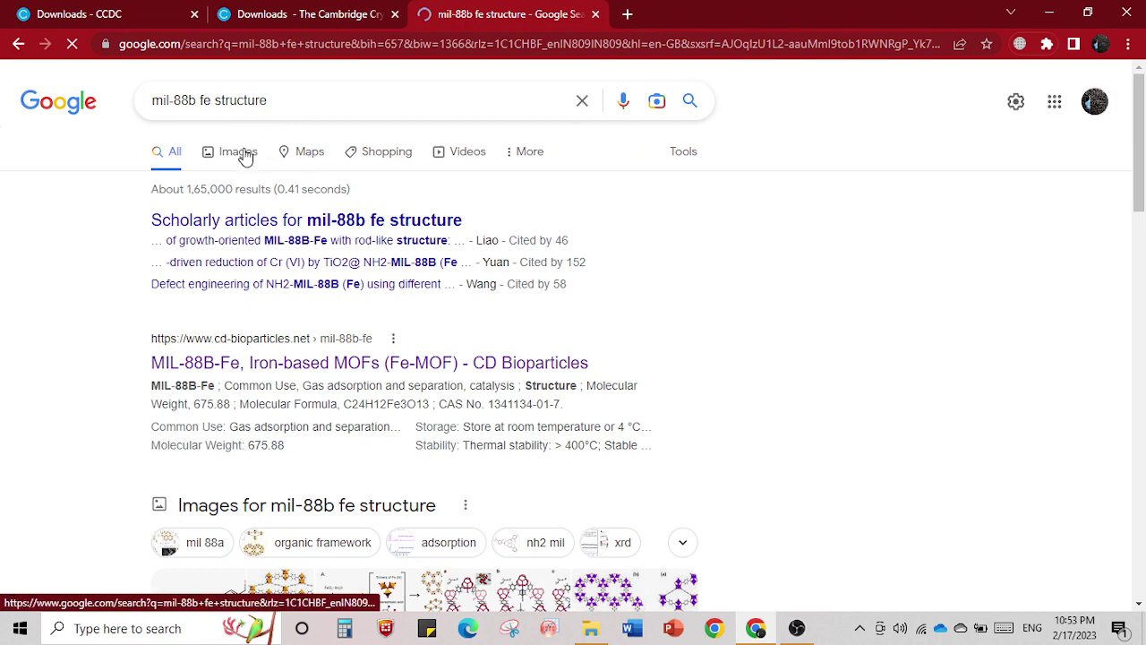
click(245, 156)
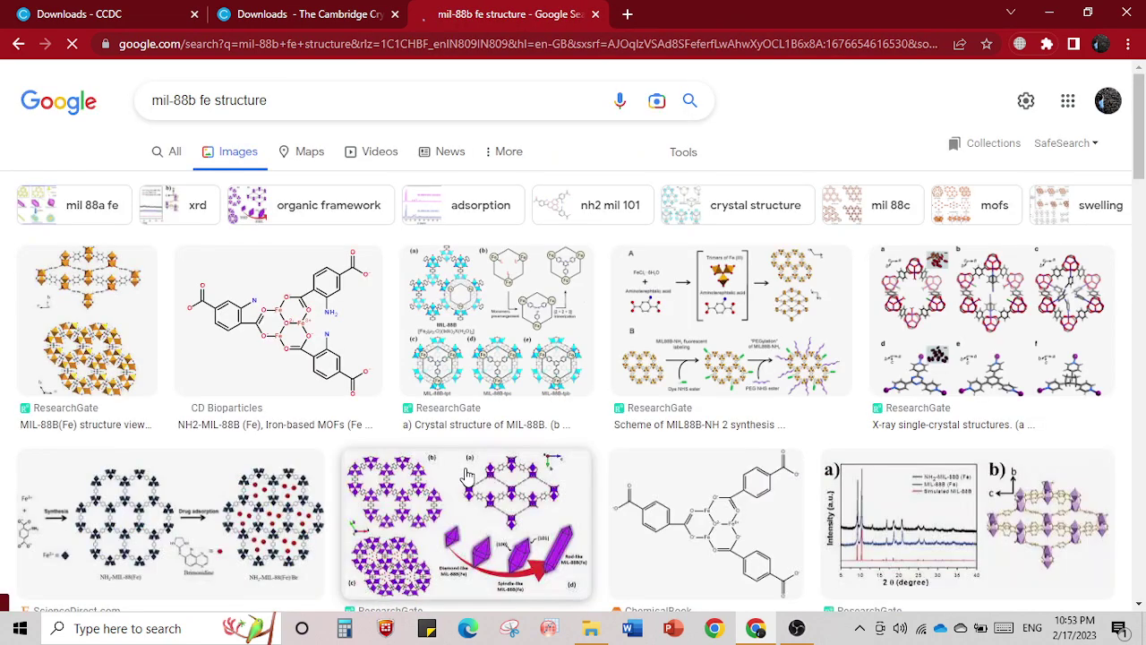
Look through the image results for diagrams of the MIL-88B Fe framework and its crystal structure.
scroll(477, 403, down, 3)
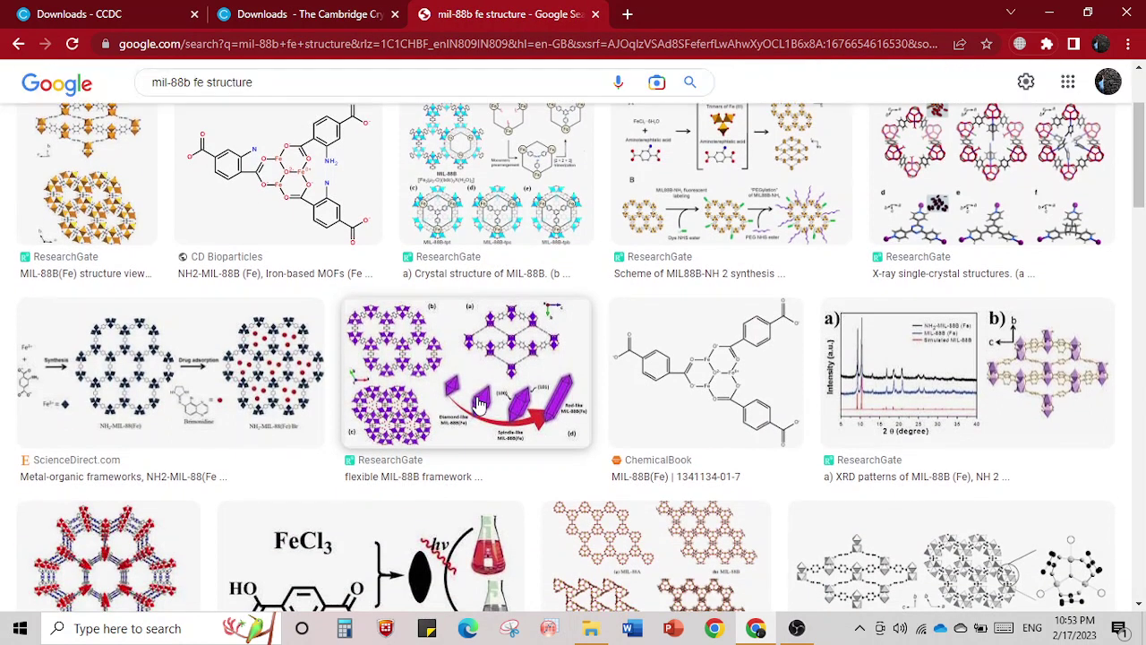
scroll(481, 405, down, 3)
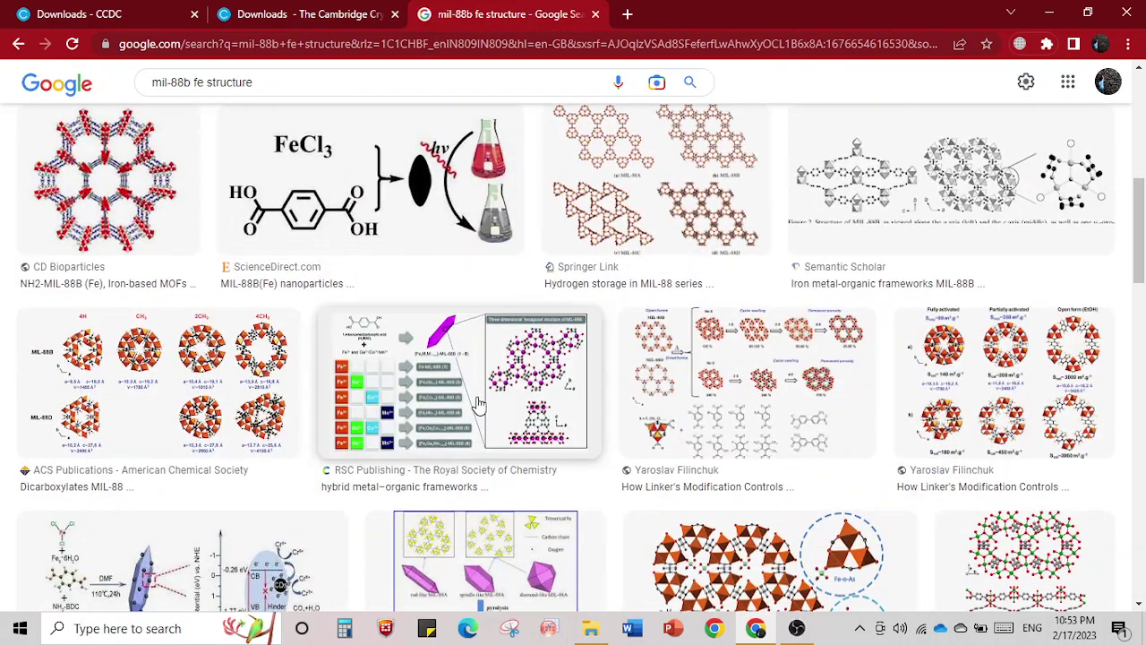
scroll(813, 438, down, 2)
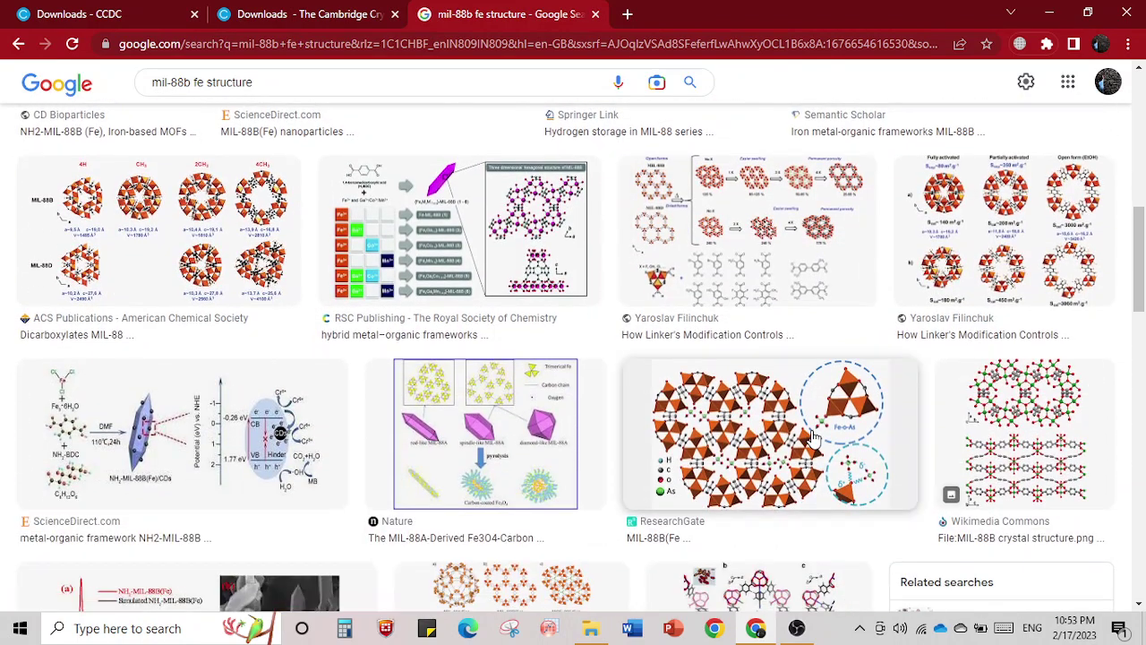
scroll(813, 437, down, 1)
scroll(813, 437, down, 1)
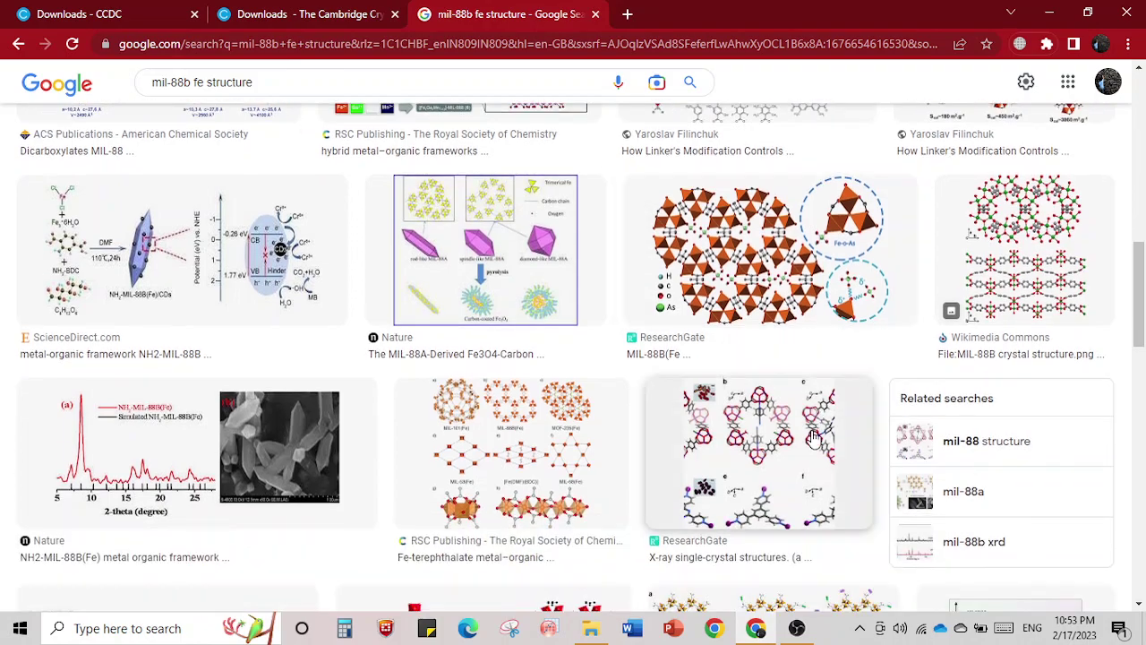
scroll(501, 457, down, 6)
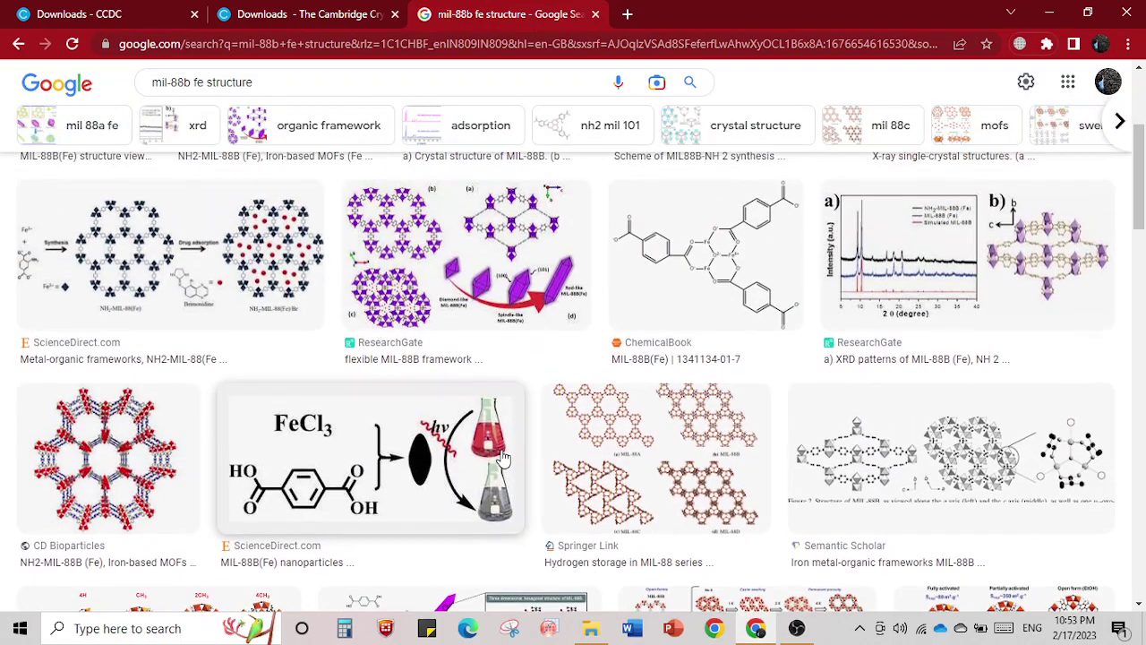
scroll(503, 459, up, 3)
scroll(504, 456, up, 2)
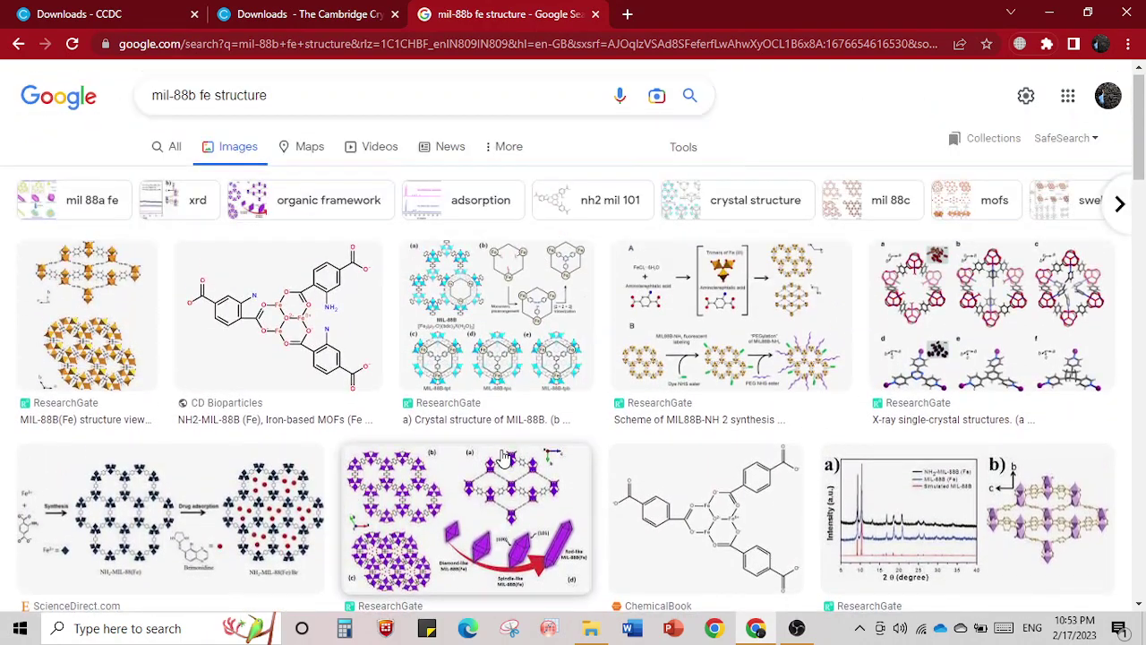
Open the preview of the CD Bioparticles NH2-MIL-88B (Fe) structure image and look over its related content.
click(288, 315)
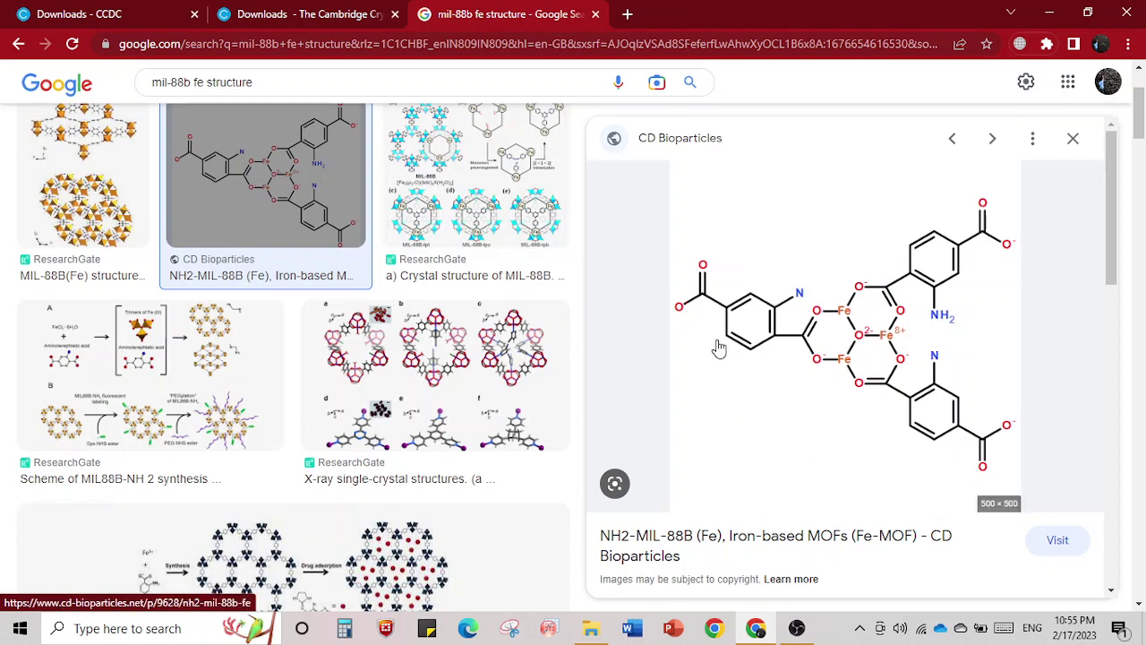
scroll(719, 348, up, 2)
scroll(719, 346, down, 4)
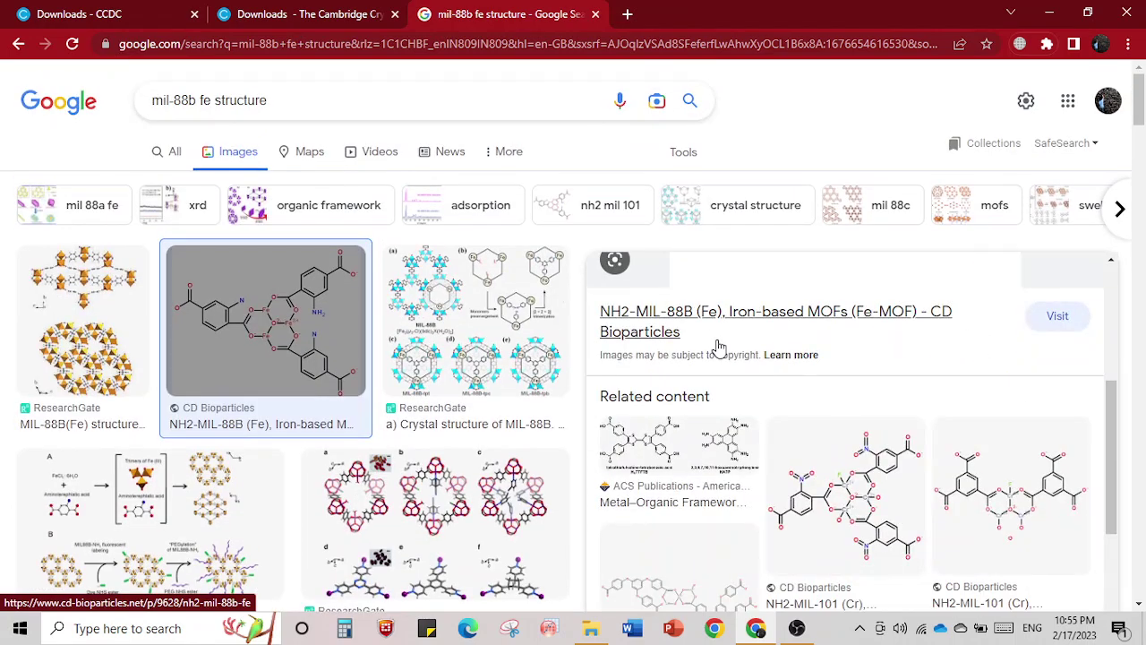
Return to all web results and change the search to "mil-88b fe .cif".
click(173, 152)
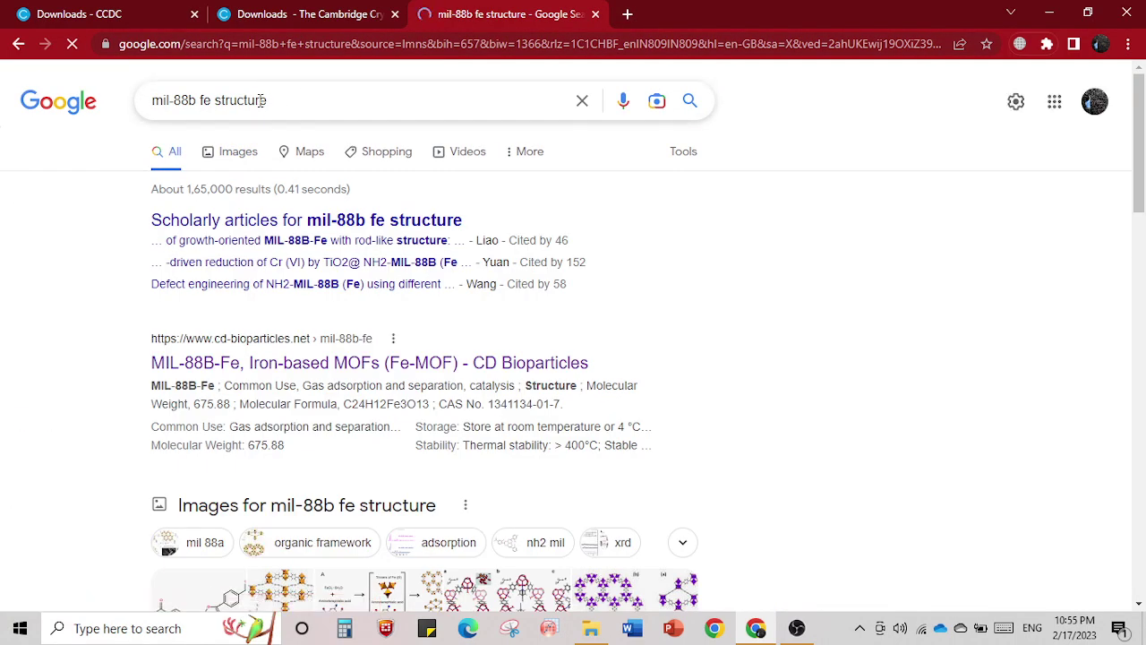
click(305, 94)
key(BackSpace)
key(BackSpace)
key(BackSpace)
key(BackSpace)
key(BackSpace)
key(BackSpace)
key(BackSpace)
key(BackSpace)
key(BackSpace)
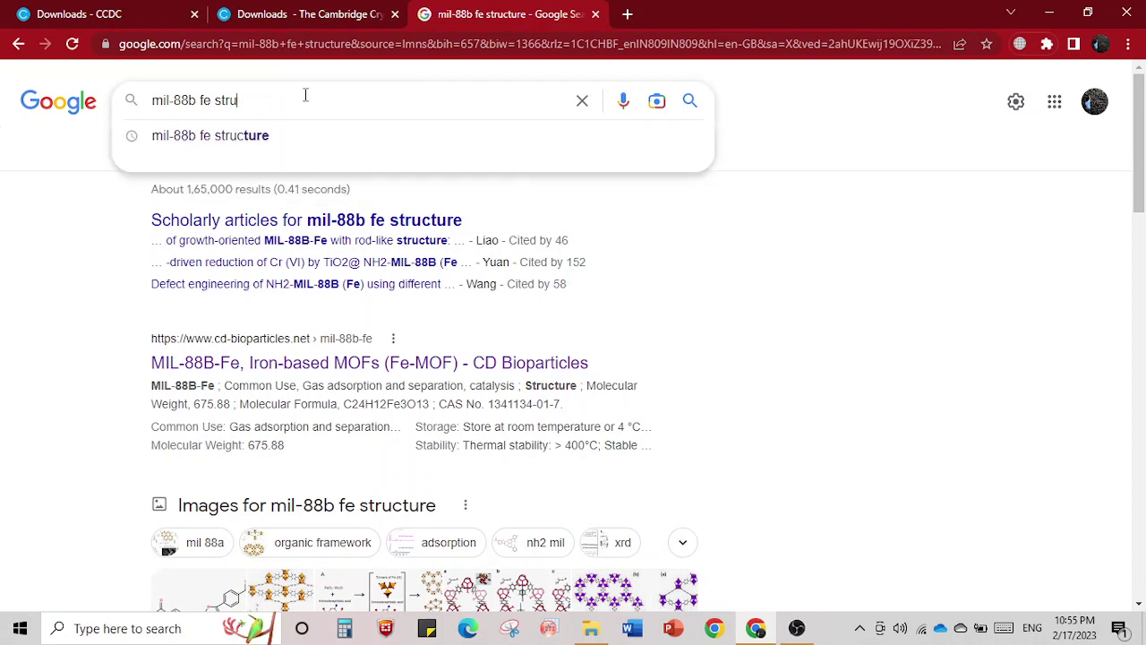
text(.)
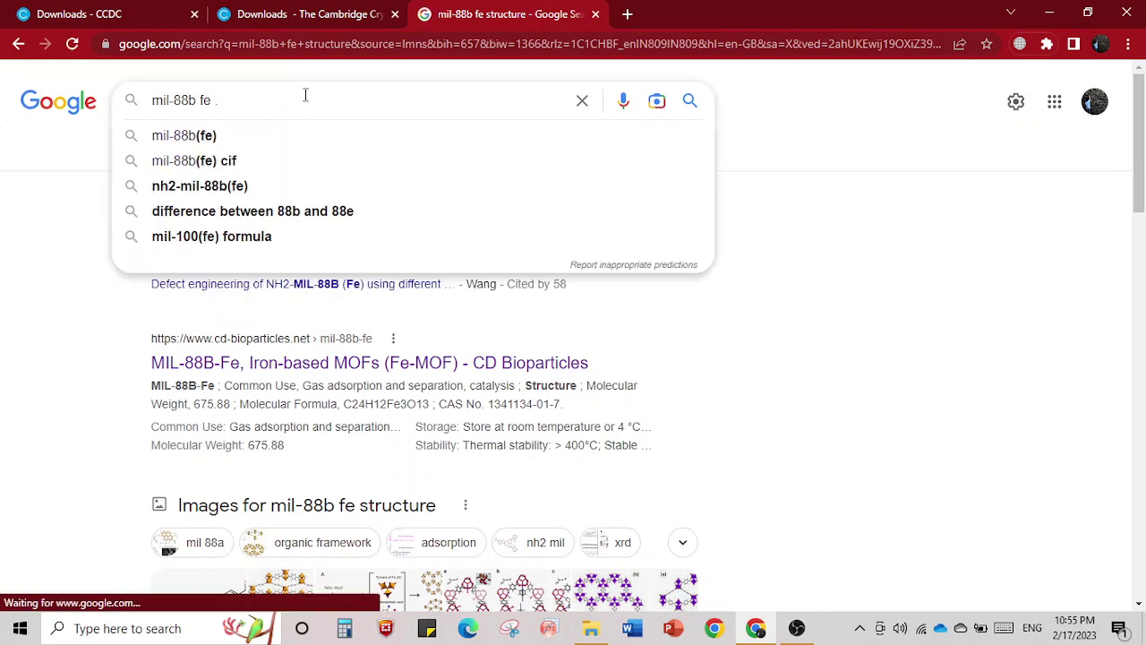
text(cif)
key(Return)
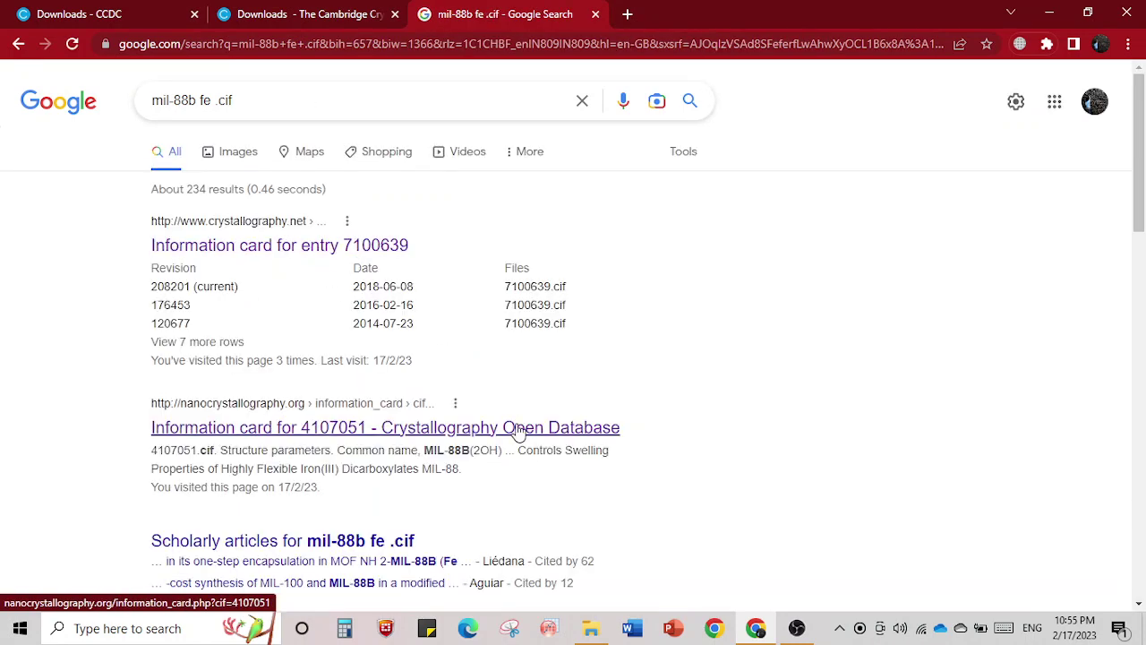
Look through the search results for sources of a MIL-88B Fe CIF file, such as the Crystallography Open Database.
click(250, 428)
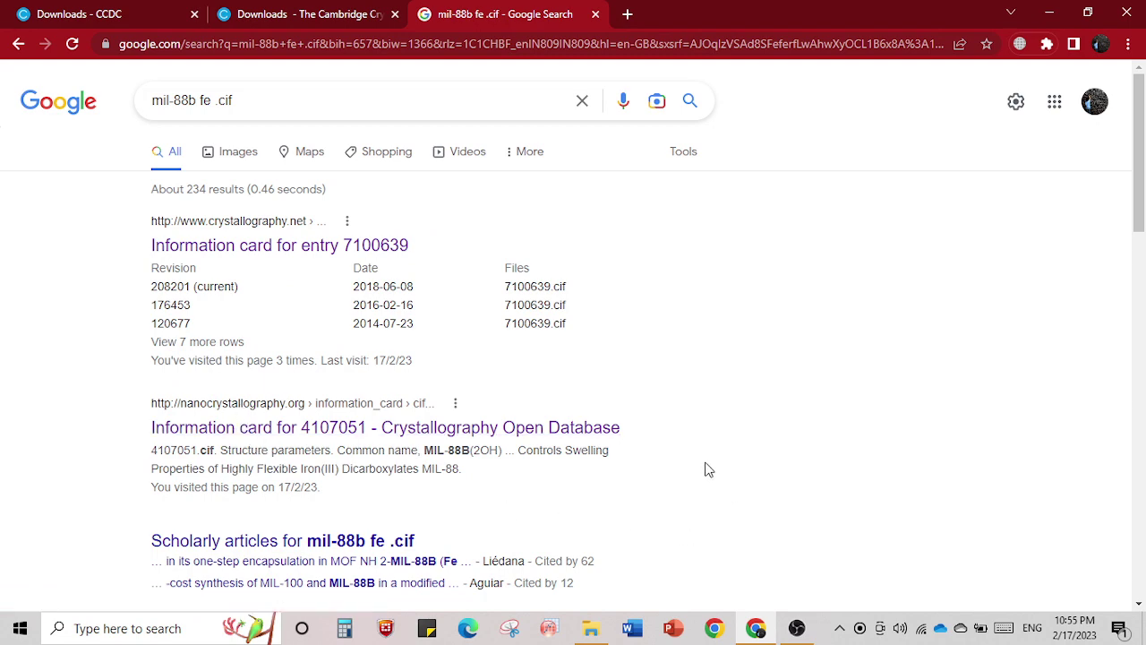
scroll(708, 469, down, 3)
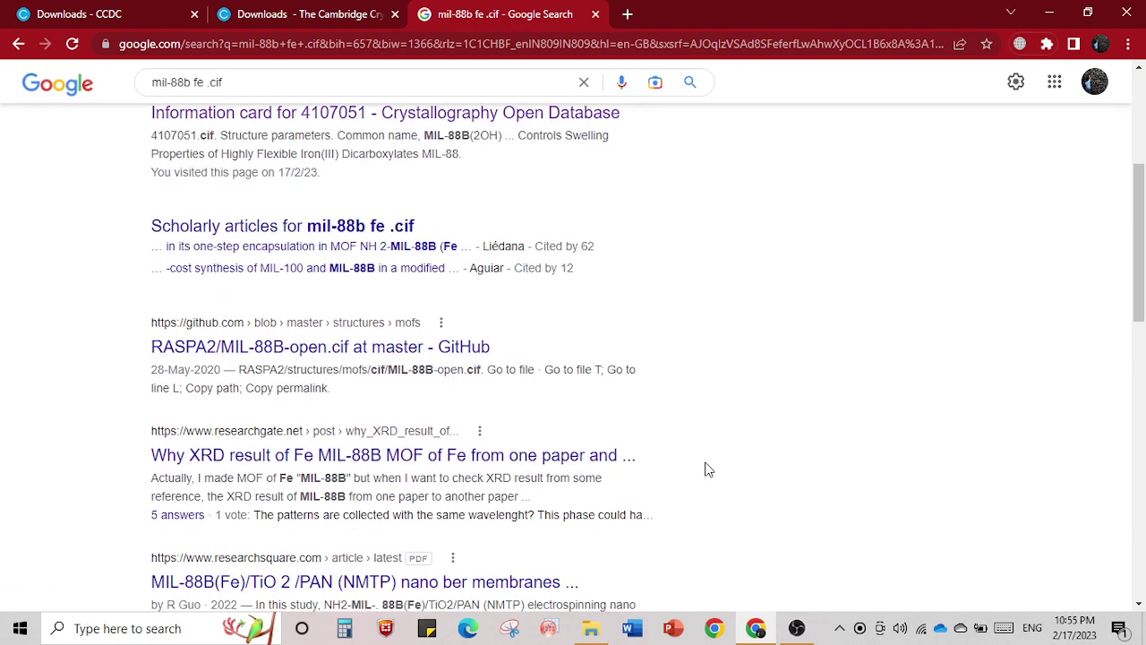
scroll(708, 470, up, 3)
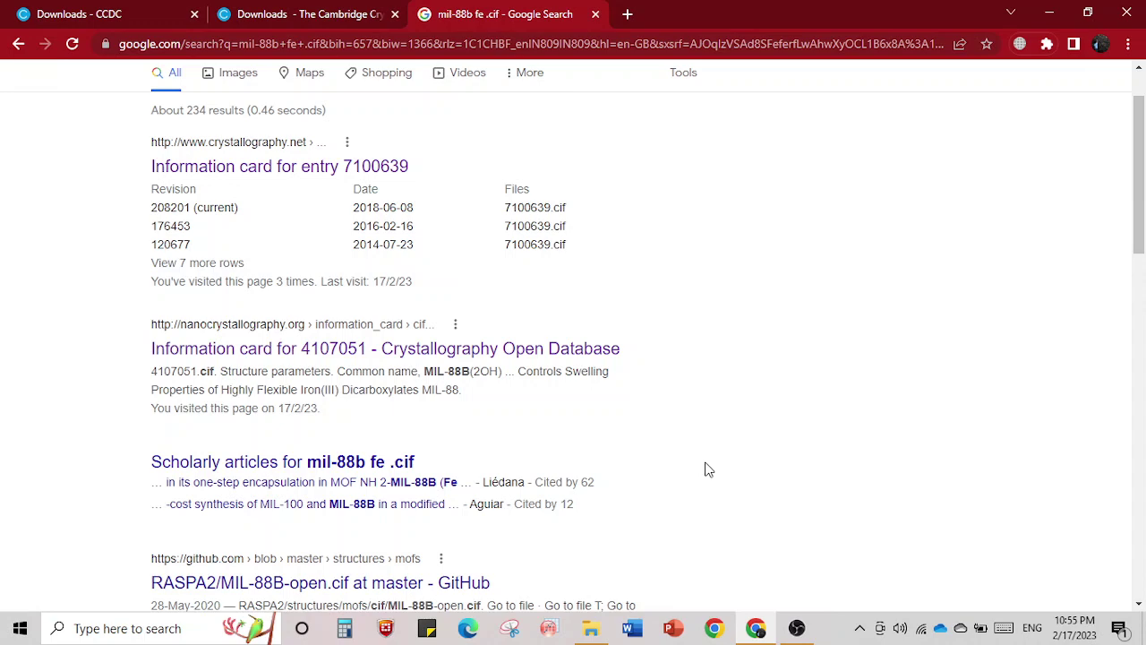
scroll(707, 469, up, 1)
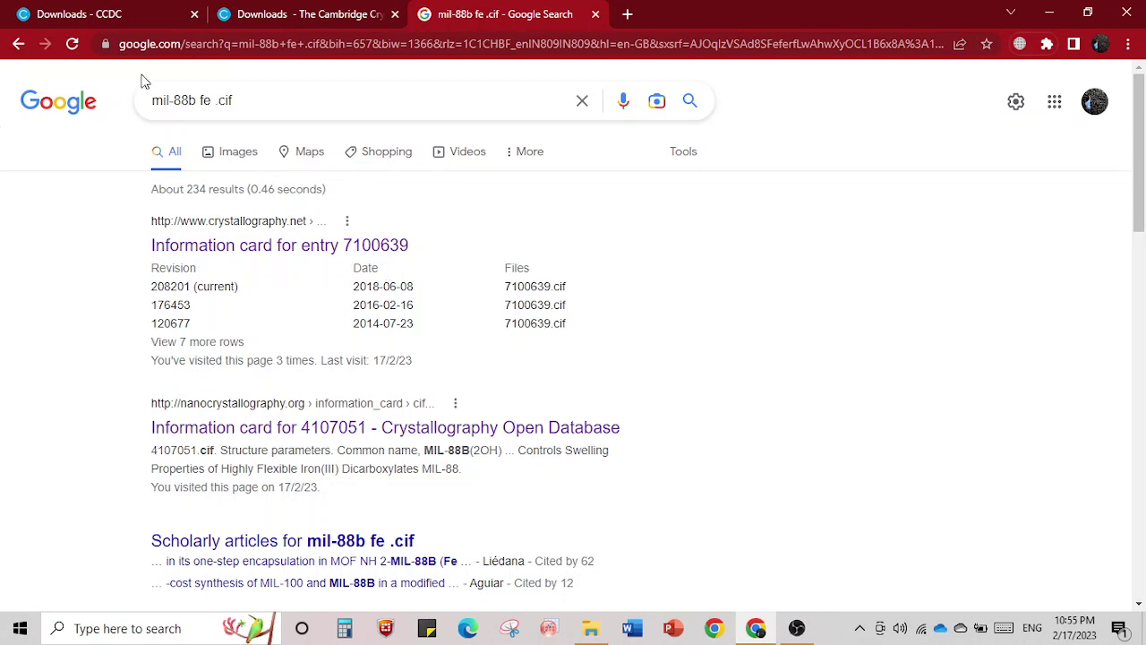
Switch between the CCDC Downloads page and the CIF search results, ending on the CCDC page.
click(106, 16)
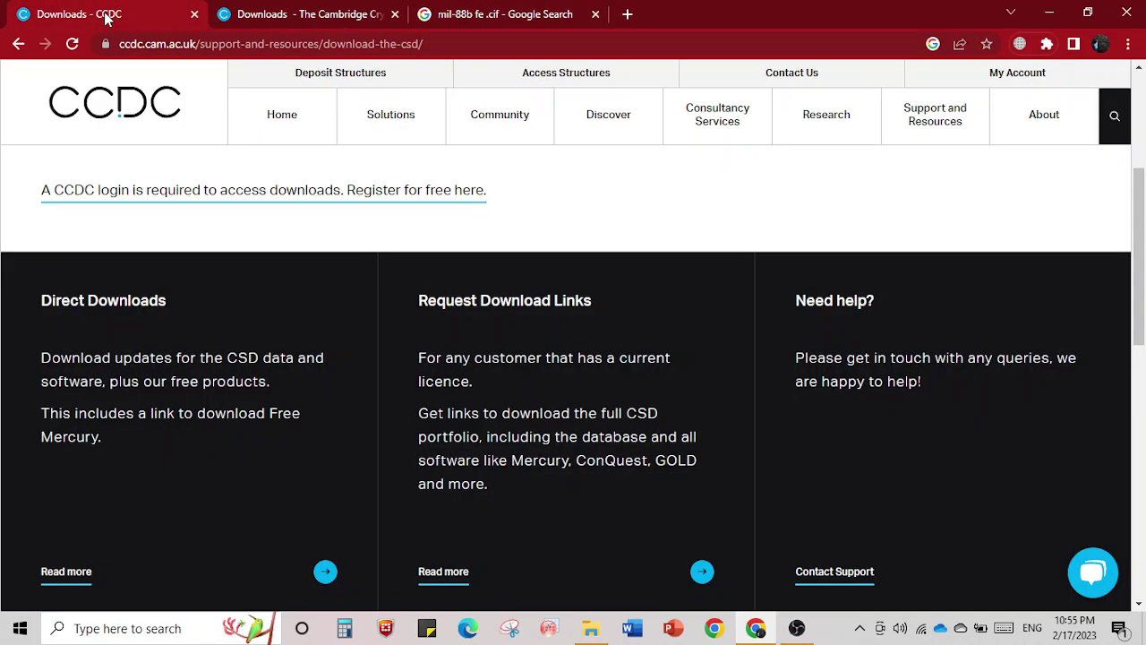
click(498, 18)
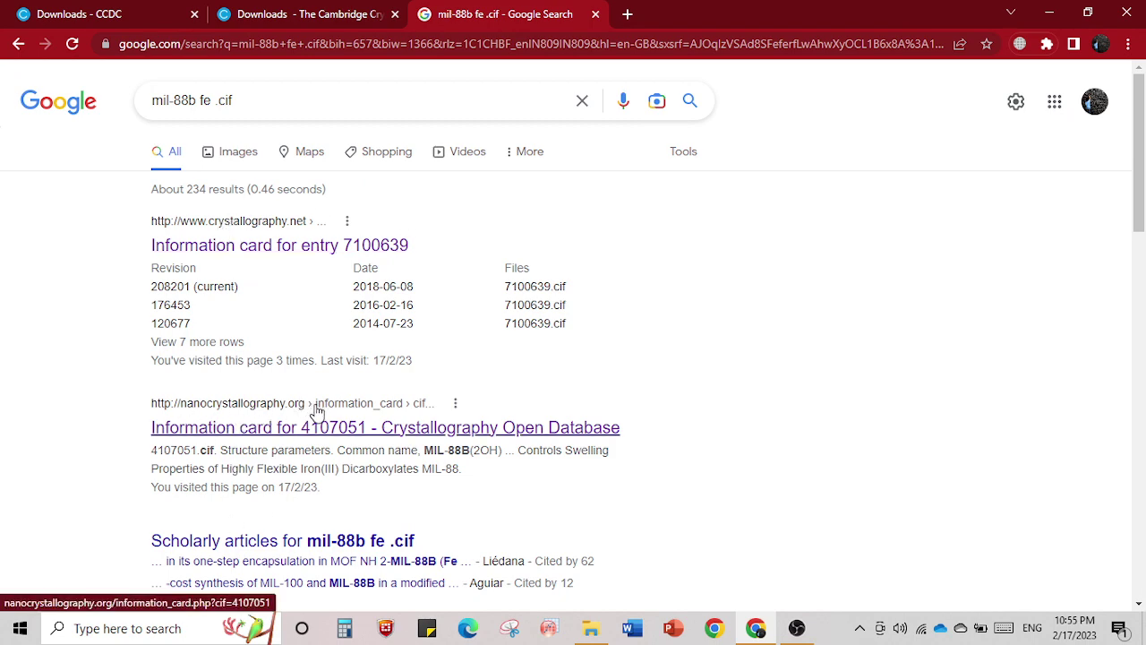
click(119, 16)
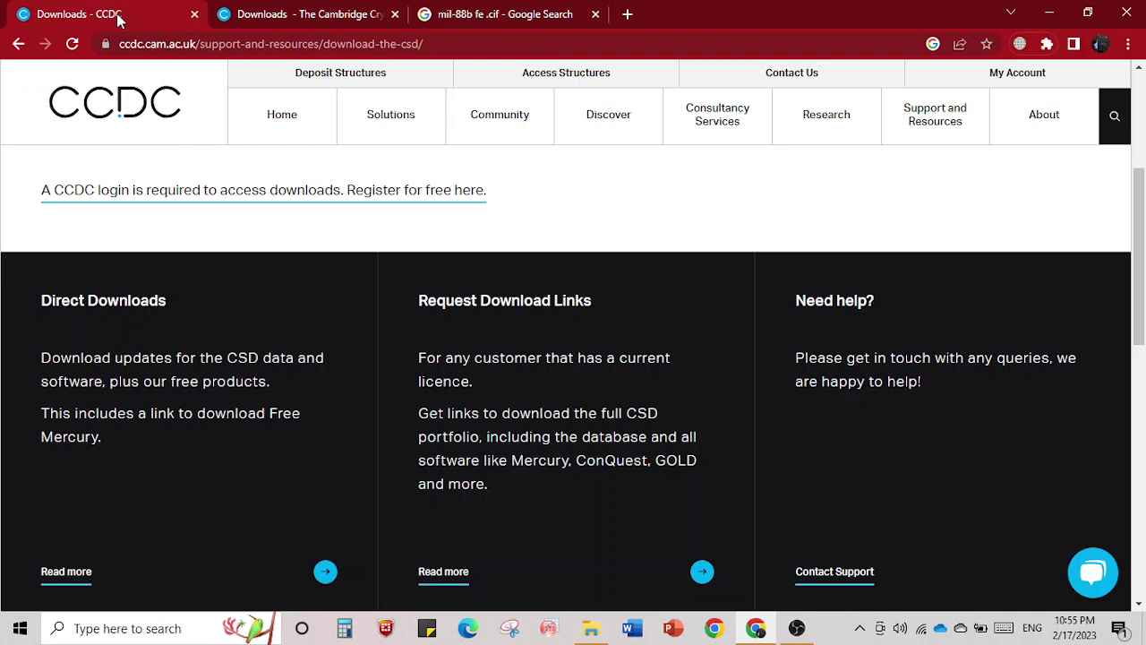
Open the Crystallography Open Database information card for entry 7100639 from the "mil-88b fe .cif" search results.
click(495, 16)
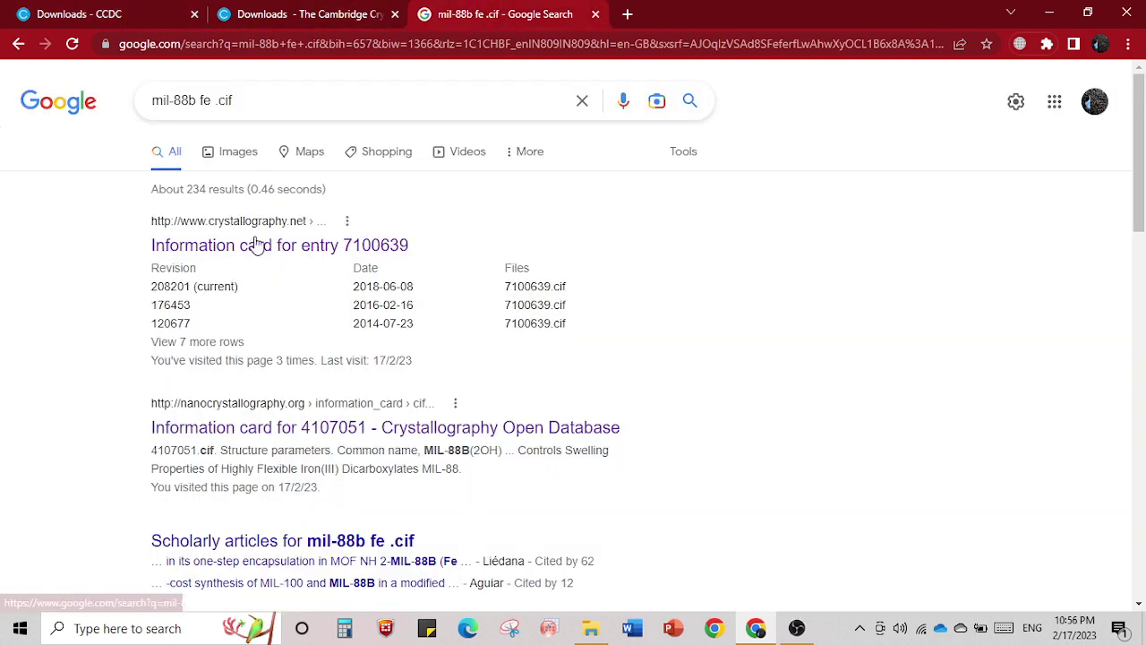
click(282, 247)
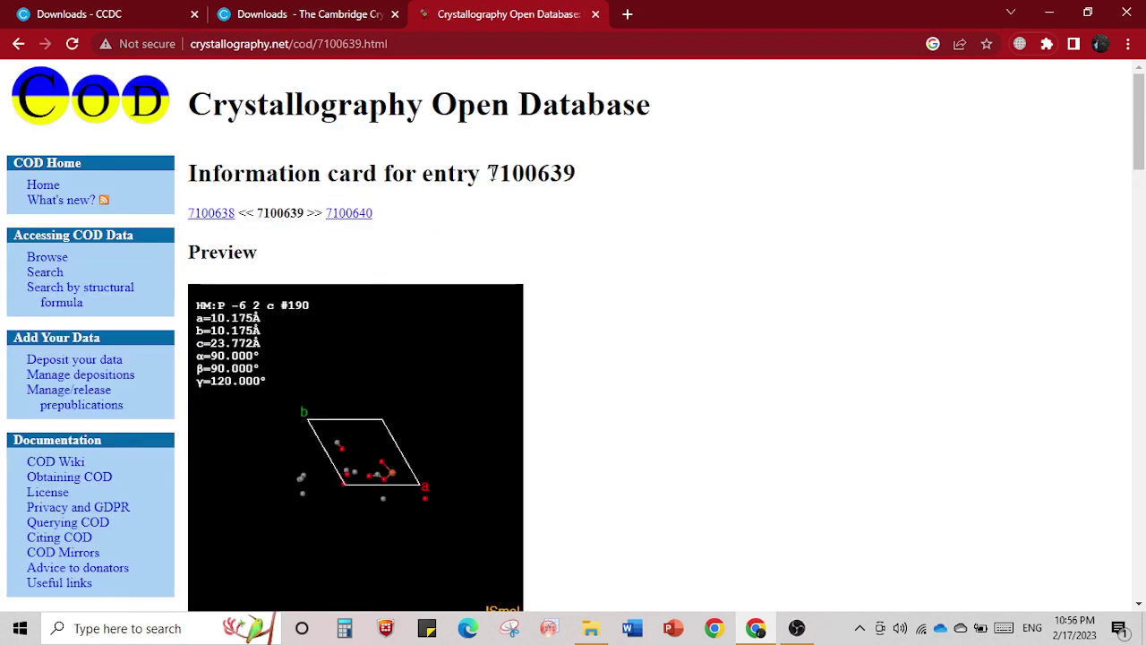
drag(489, 173, 581, 188)
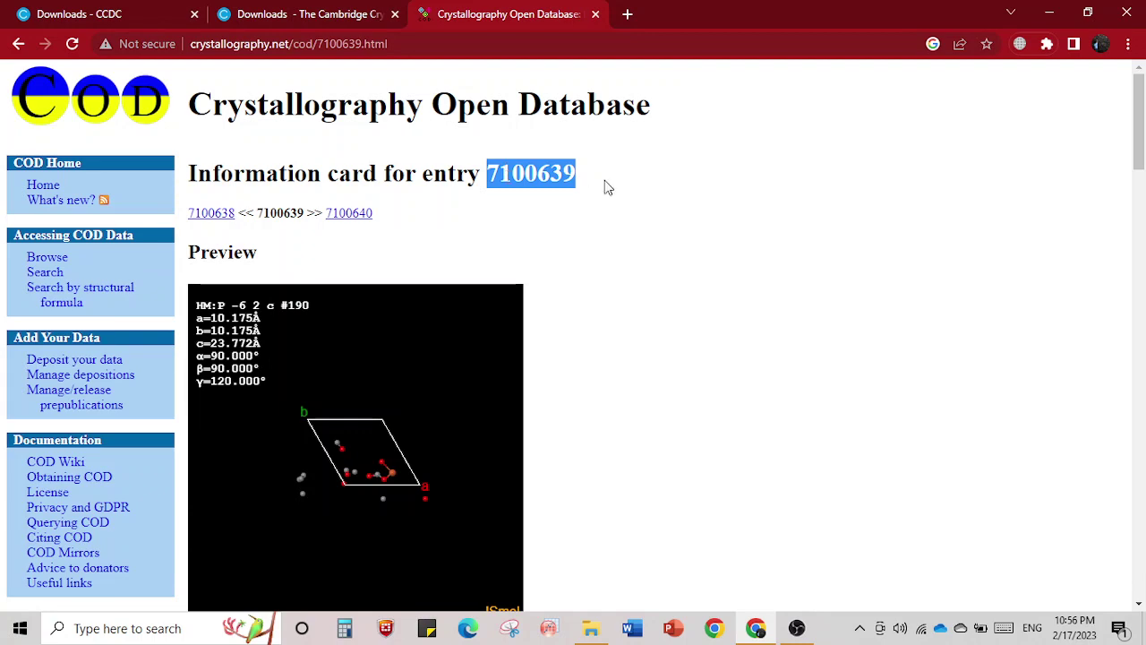
click(605, 180)
Look through the entry's information card, including its coordinates file link and full version history.
scroll(605, 180, down, 5)
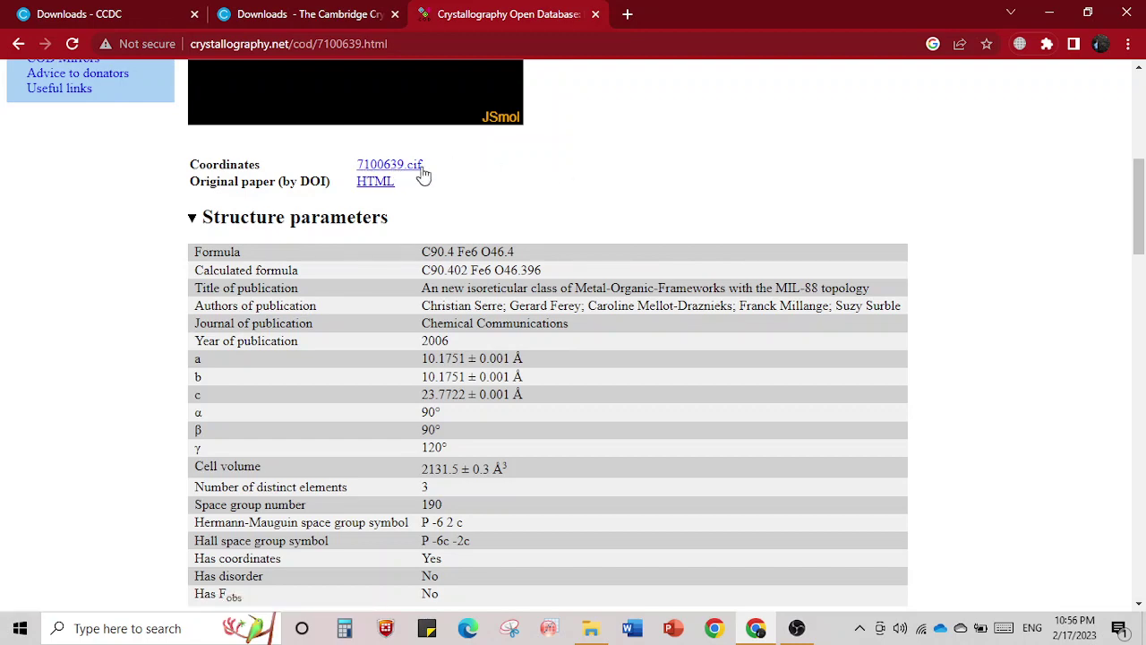
scroll(603, 232, down, 5)
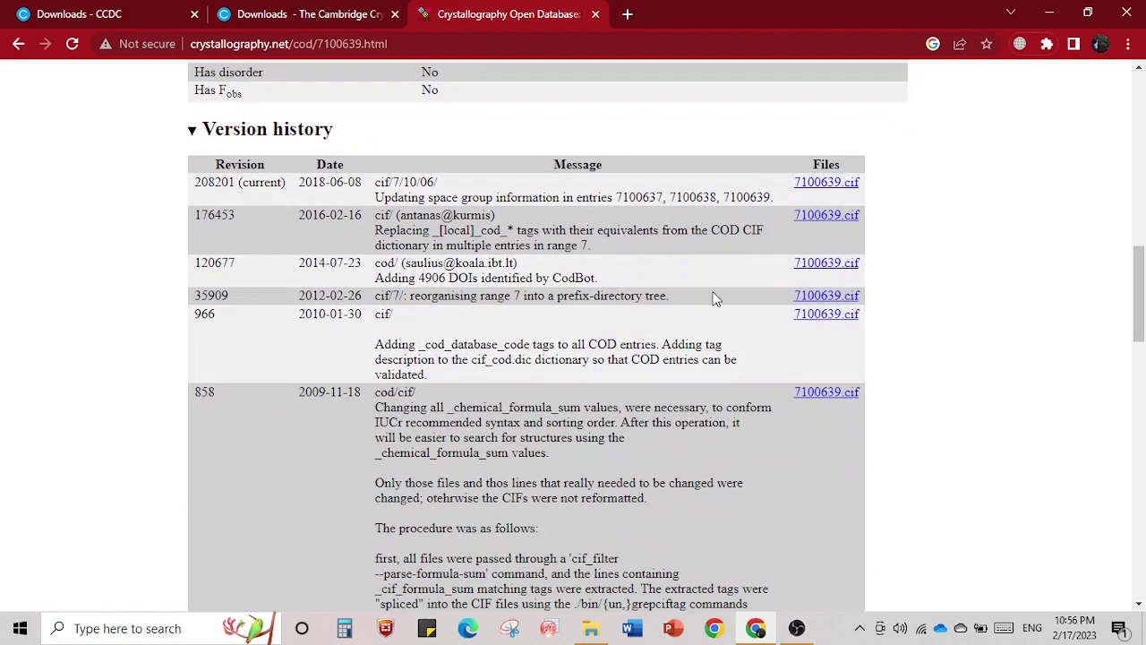
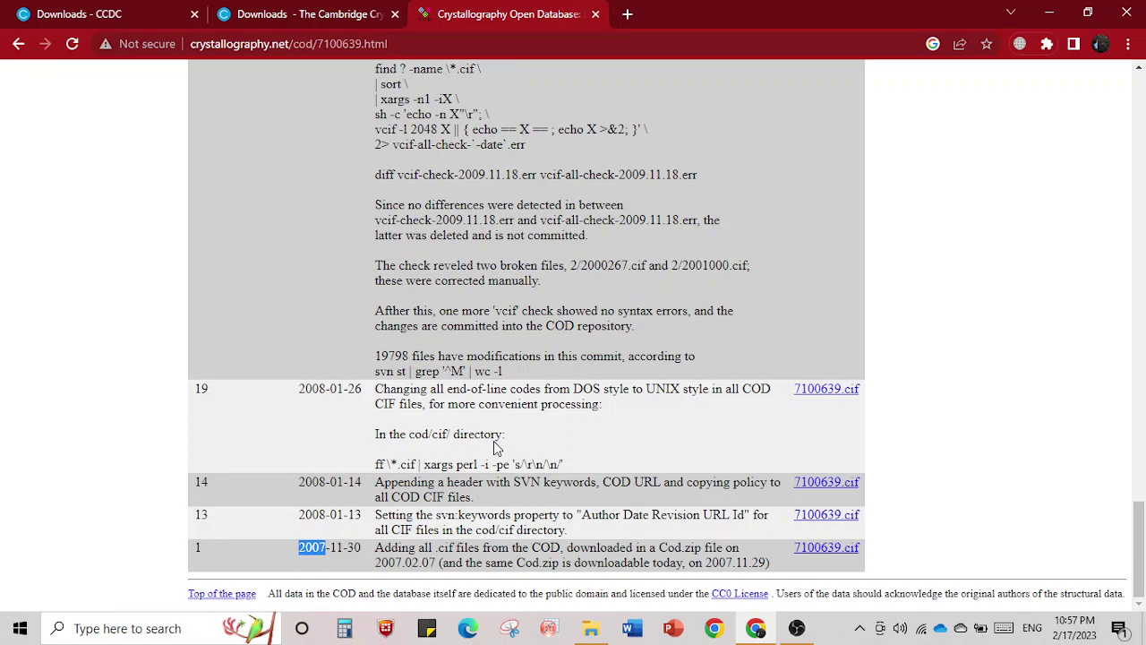
scroll(493, 446, up, 15)
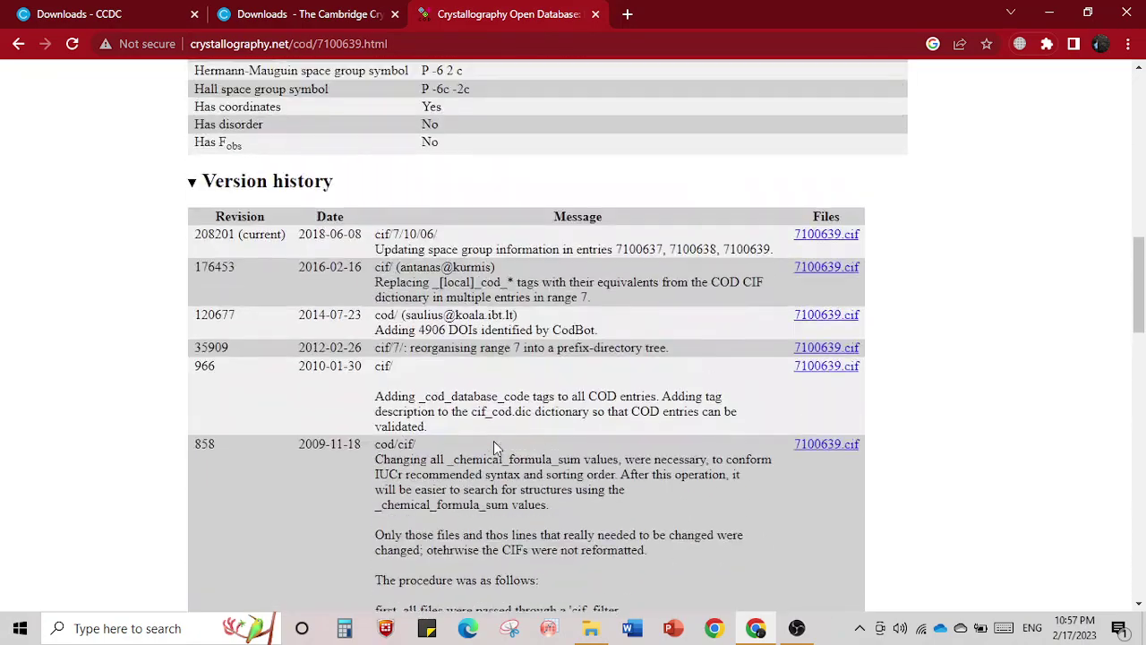
scroll(493, 441, up, 9)
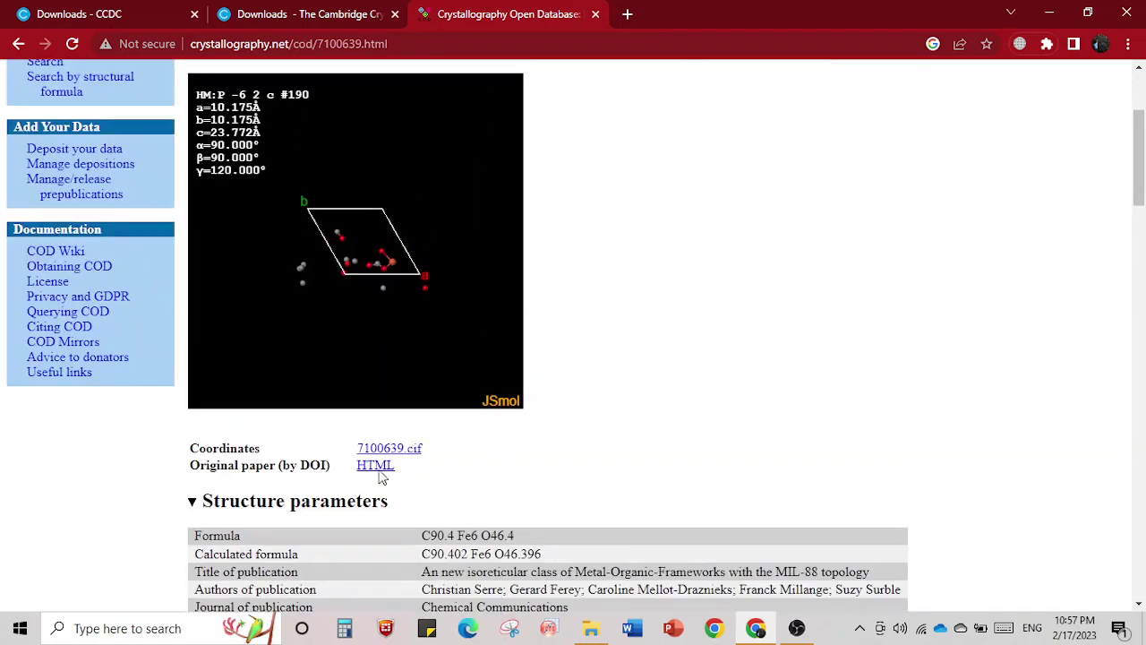
Examine the entry's structure parameters, including formula, publication title, authors, journal, year and space group number.
scroll(516, 455, down, 4)
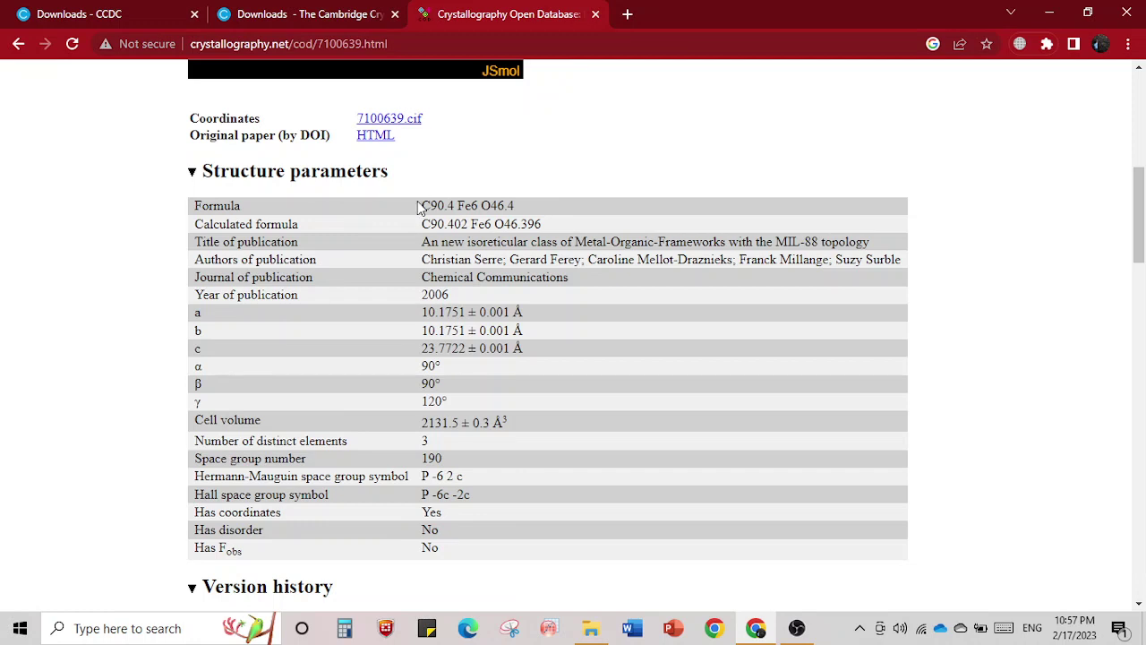
drag(418, 207, 517, 208)
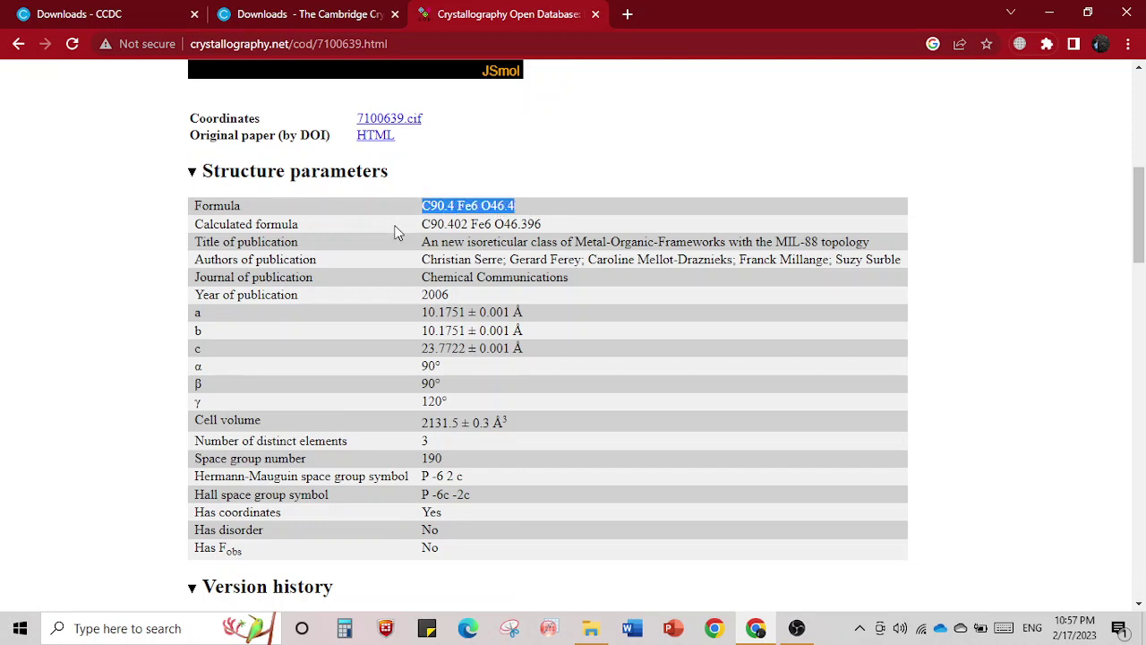
drag(419, 226, 619, 235)
click(417, 248)
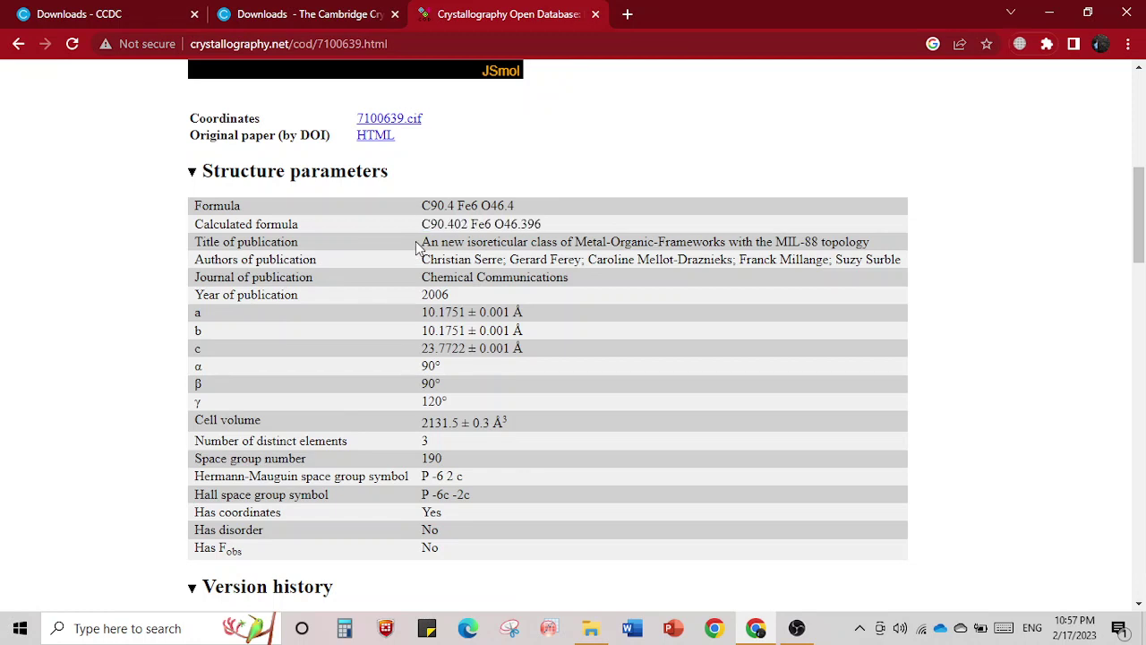
shift+click(840, 249)
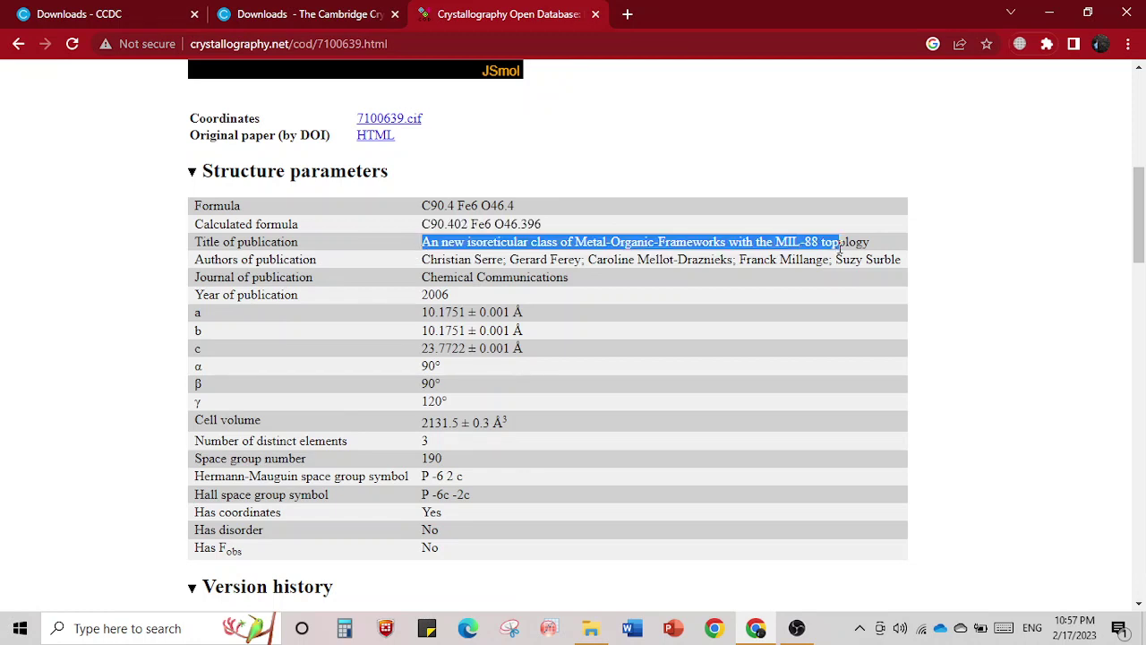
drag(445, 260, 835, 259)
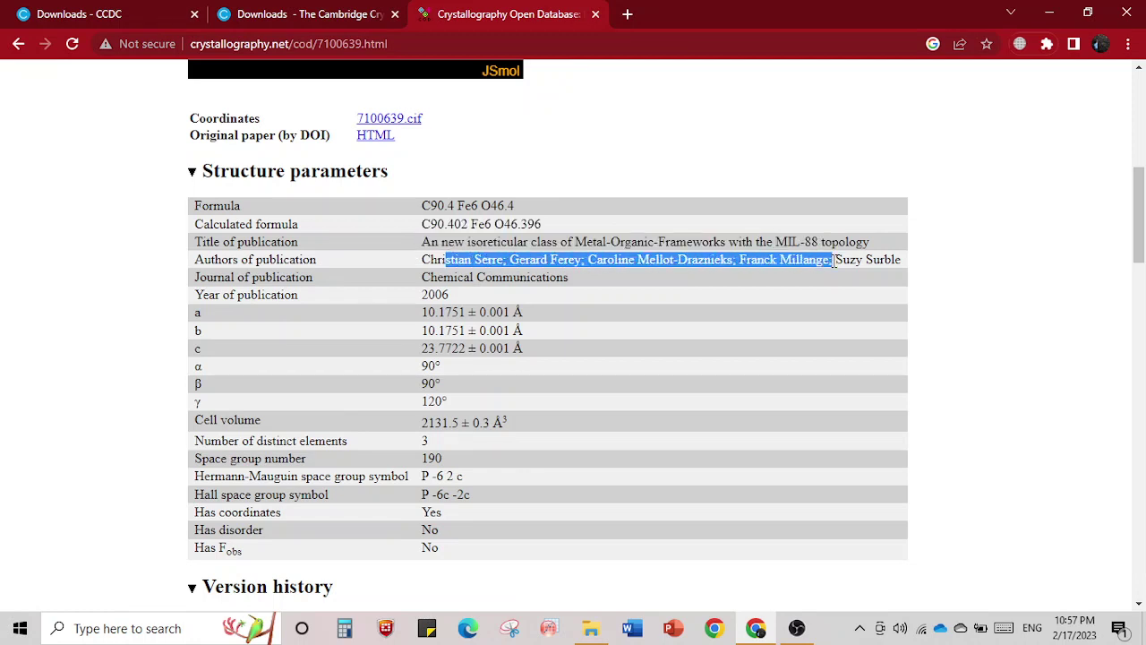
click(571, 277)
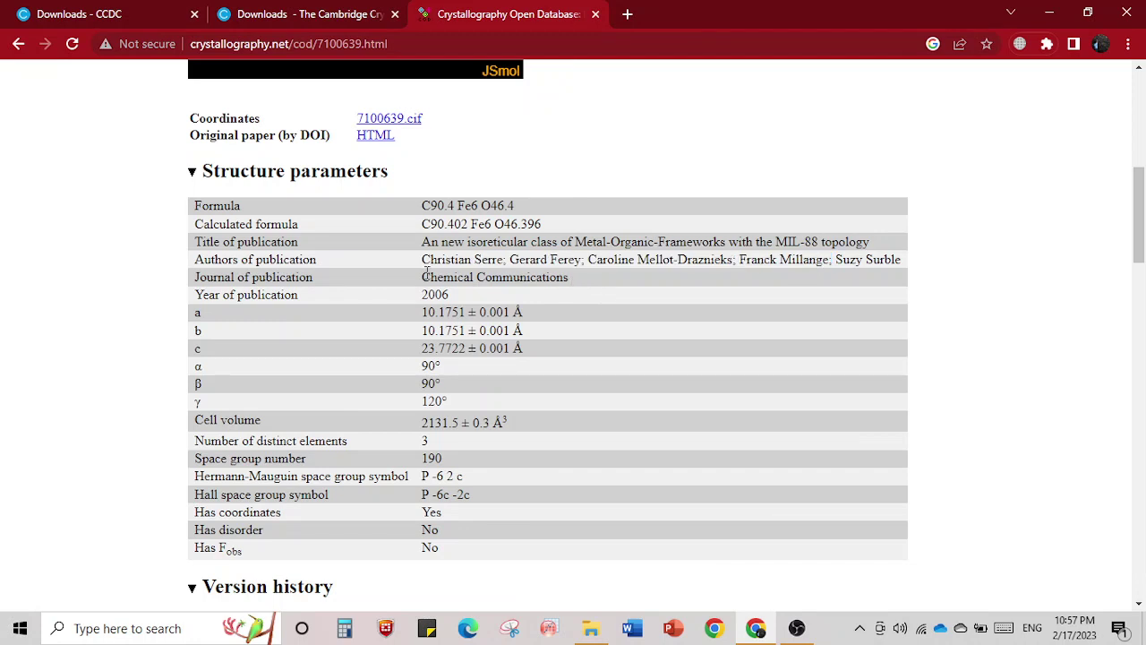
drag(422, 277, 622, 283)
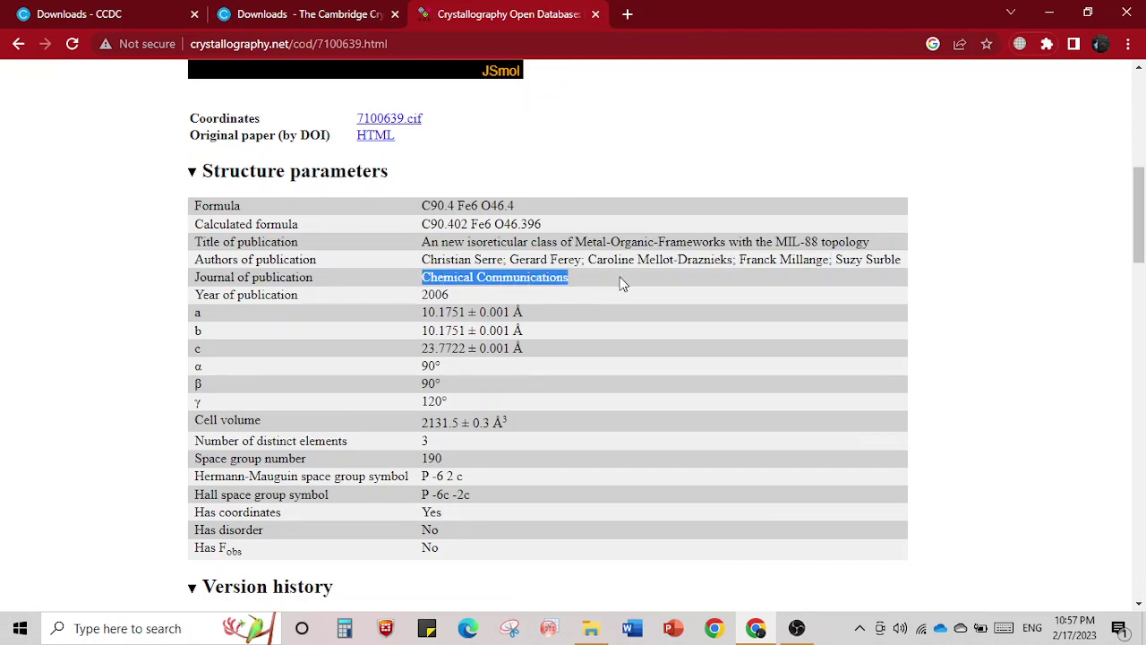
drag(415, 295, 485, 308)
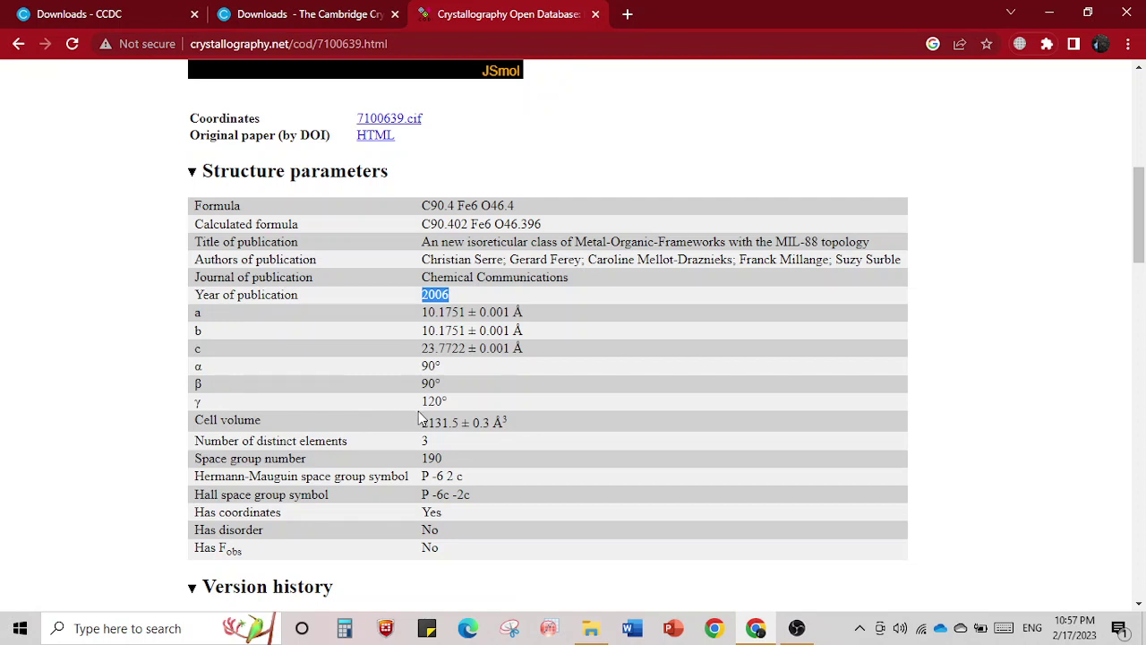
drag(413, 455, 477, 460)
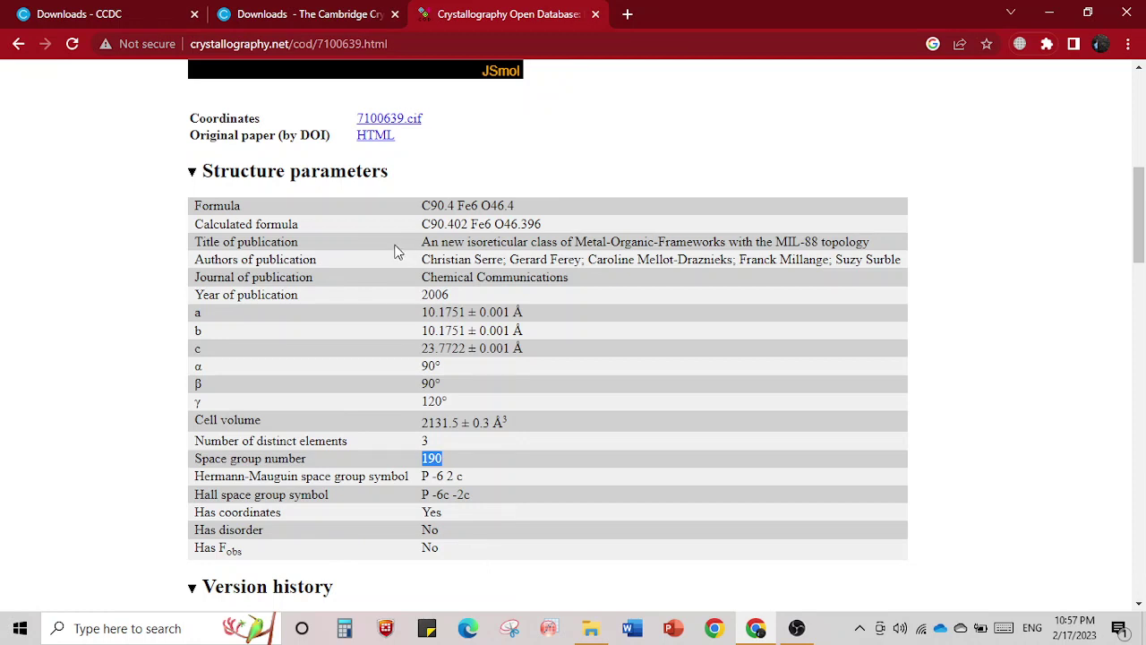
Download the 7100639.cif coordinates file and switch to the MOF folder in File Explorer.
click(400, 126)
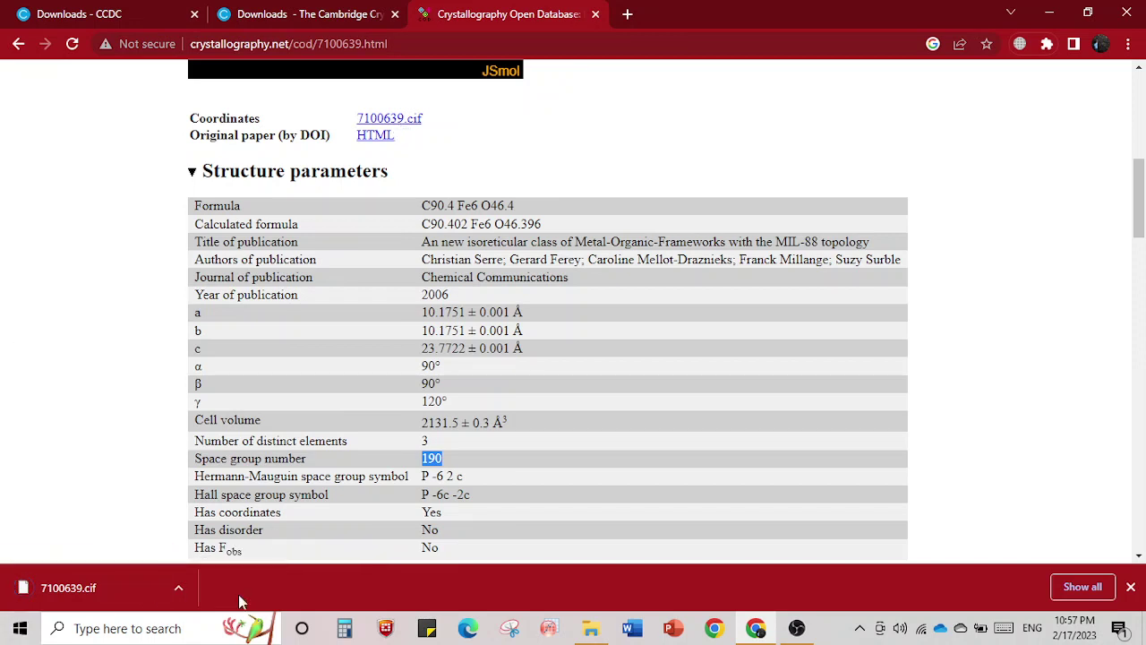
mouse_move(595, 633)
click(591, 628)
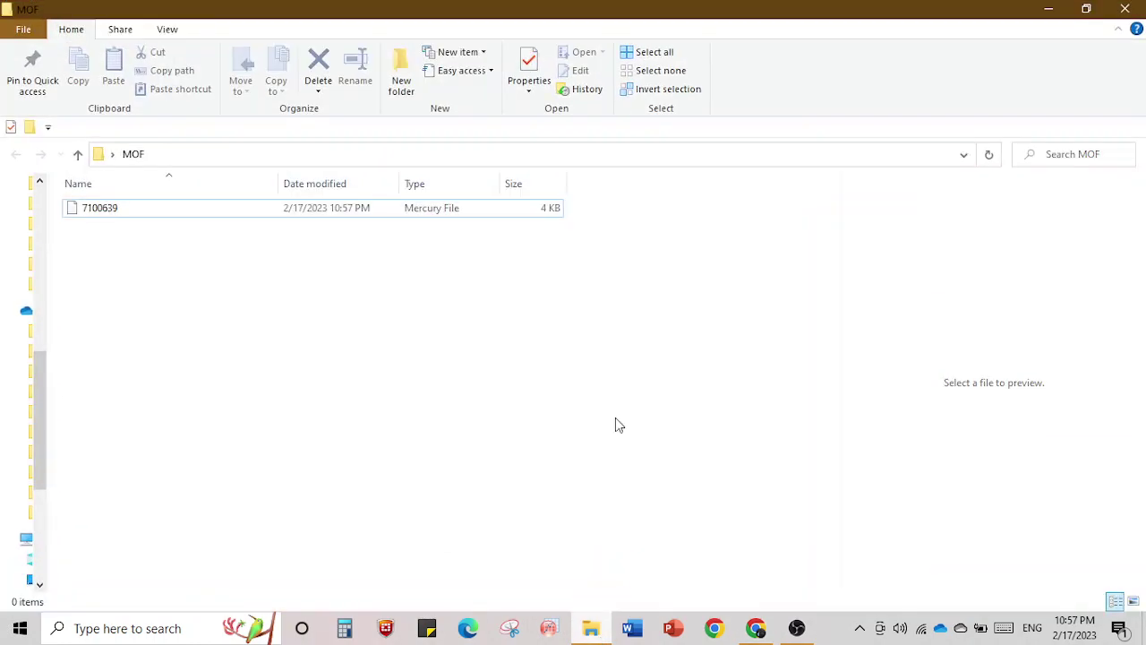
right_click(168, 215)
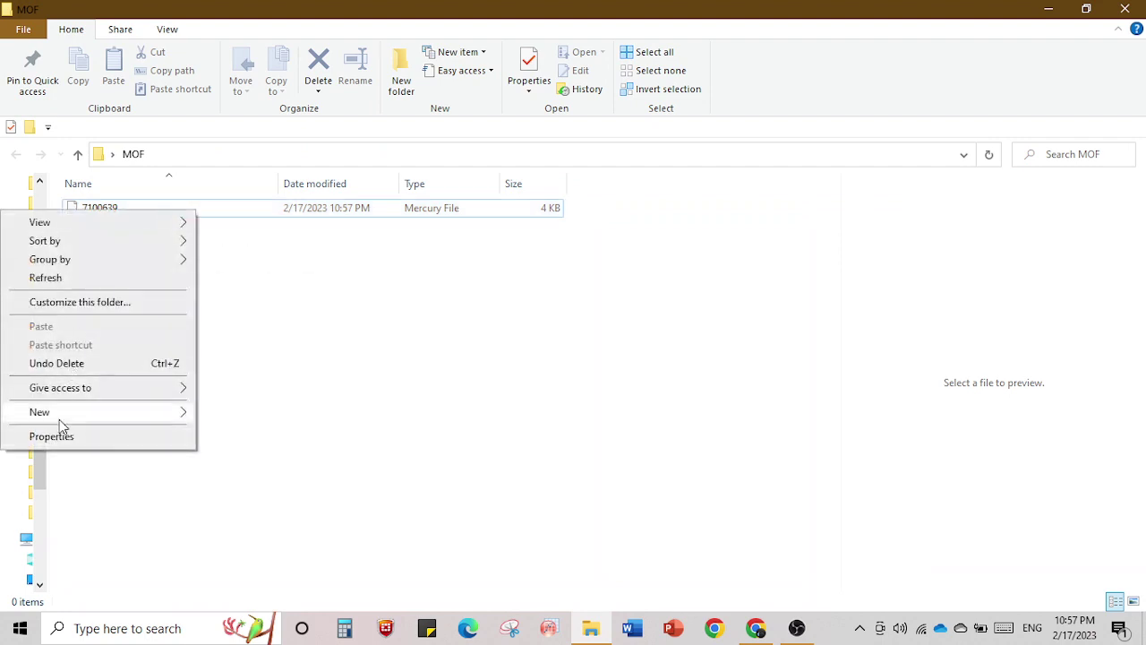
click(307, 259)
click(225, 213)
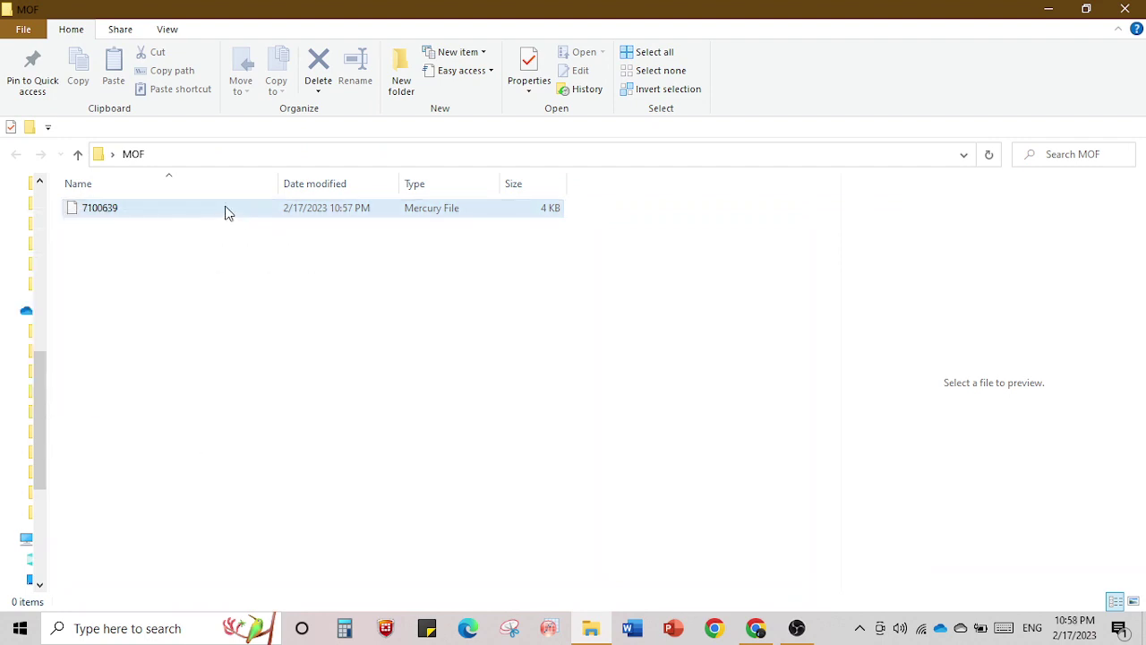
right_click(224, 213)
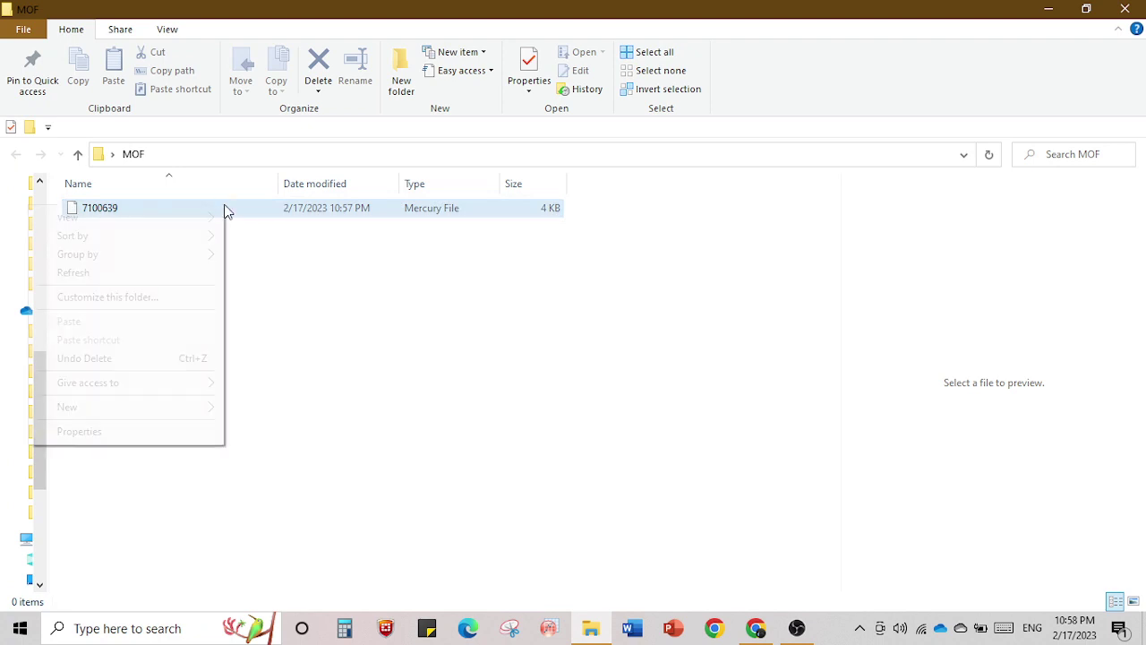
click(279, 221)
Open the 7100639 CIF file from the MOF folder with Notepad instead of Mercury and maximize its window.
click(278, 217)
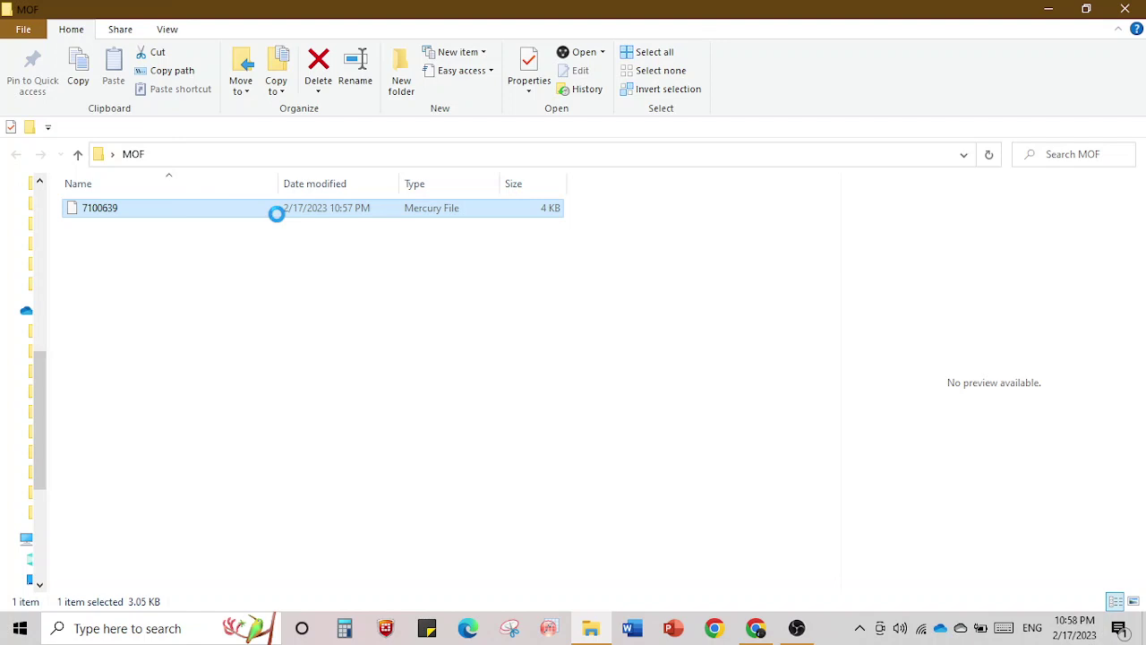
right_click(276, 214)
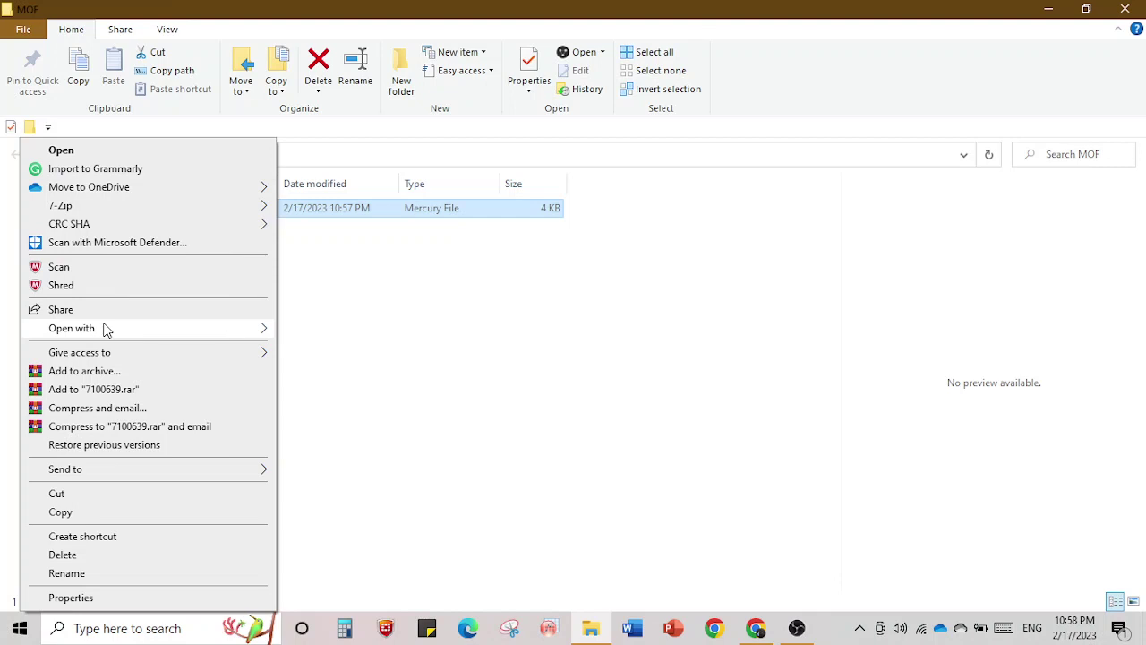
mouse_move(211, 324)
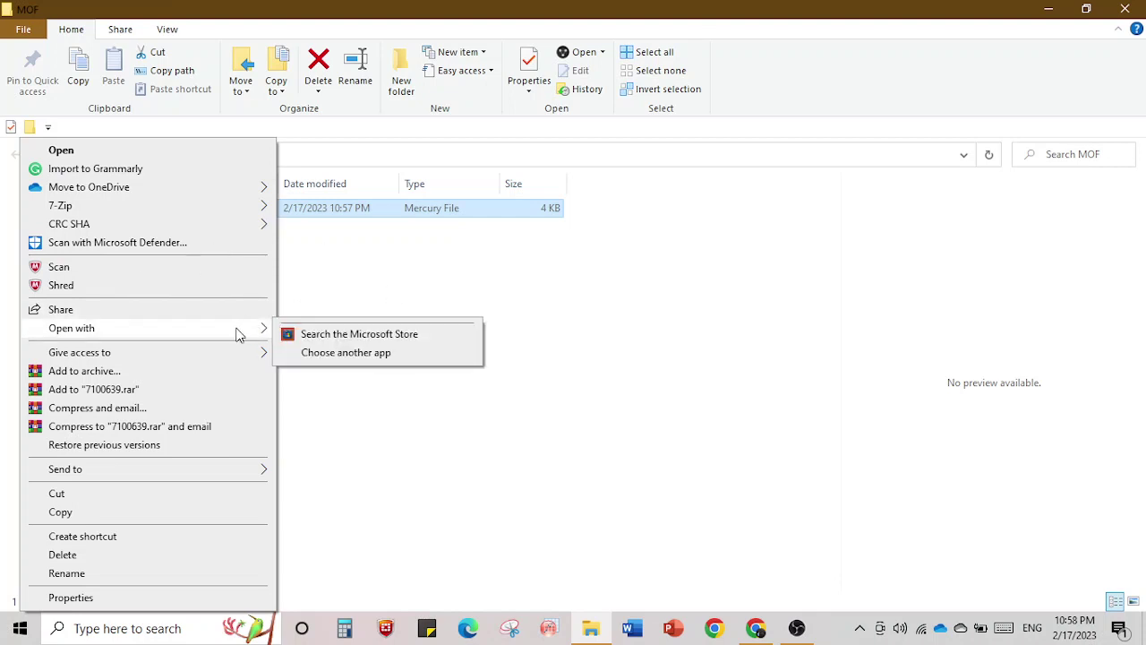
click(342, 356)
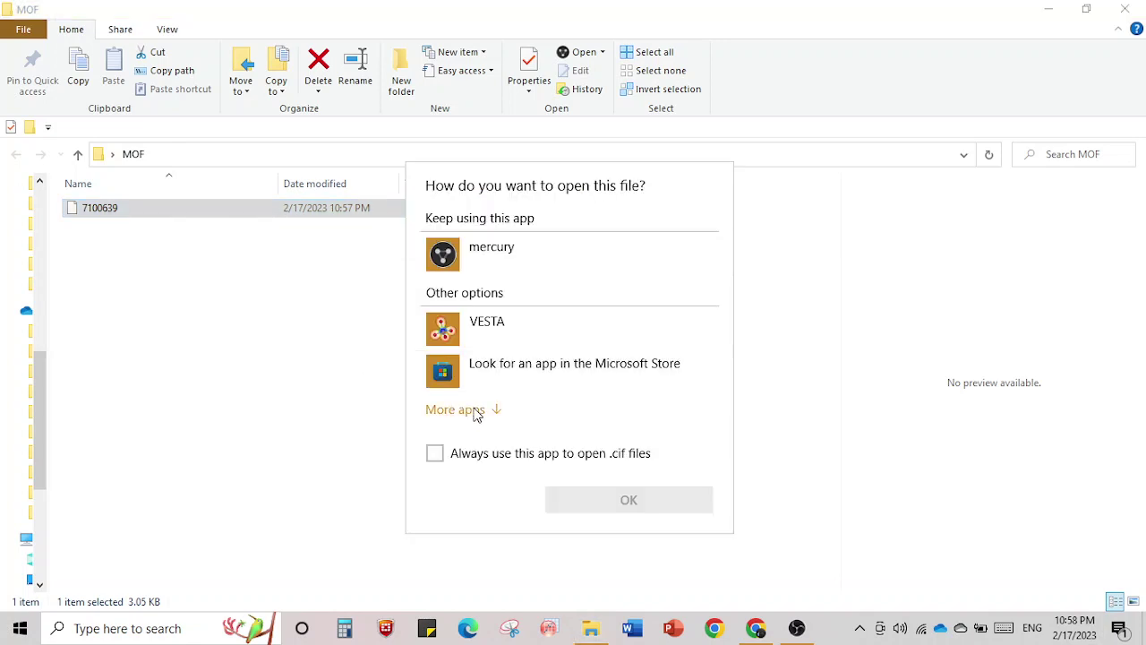
click(474, 410)
scroll(486, 439, down, 5)
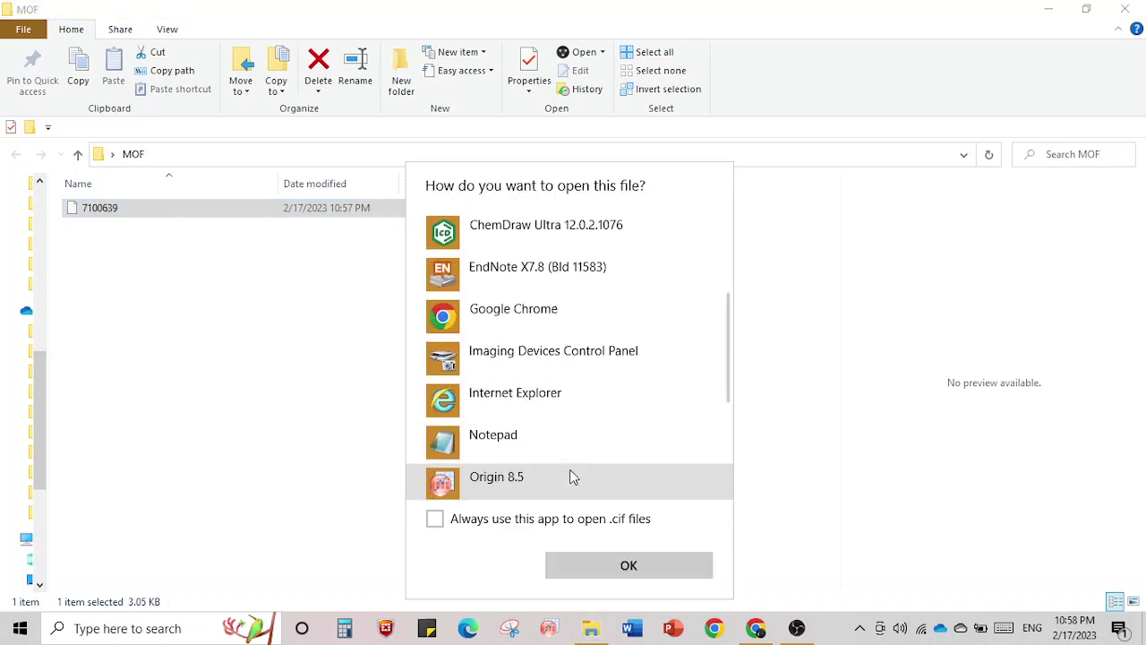
click(527, 443)
click(641, 578)
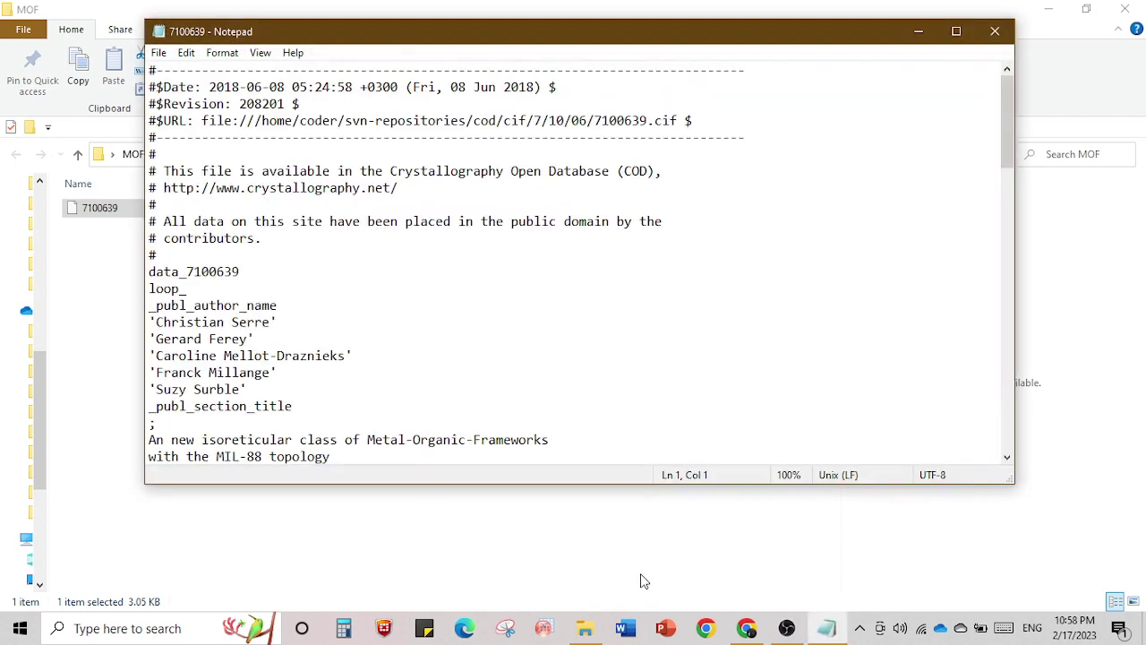
click(955, 31)
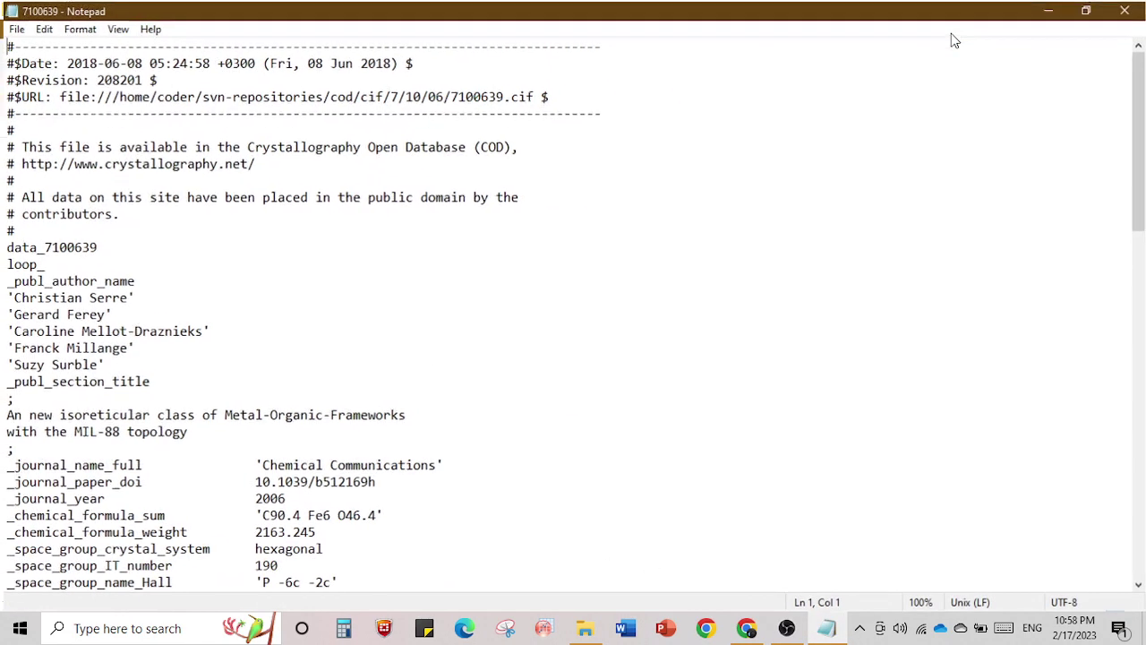
Examine the CIF text, including journal details, chemical formula, cell parameters, symmetry operations and atom site coordinates.
scroll(506, 350, down, 4)
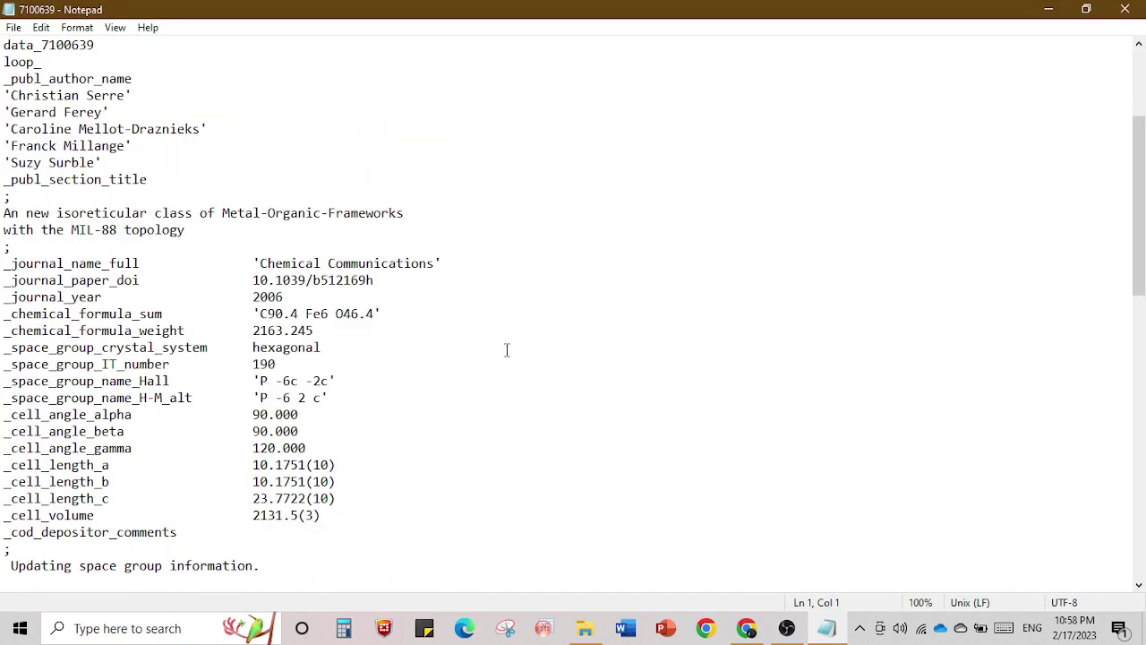
drag(267, 264, 398, 271)
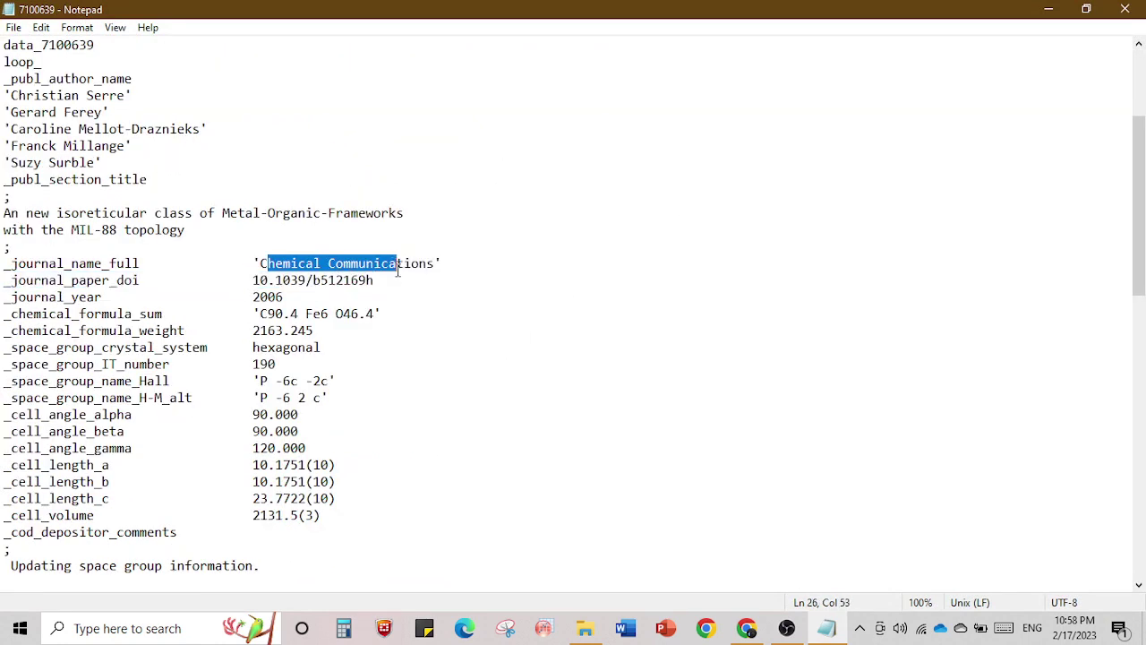
click(398, 270)
click(375, 279)
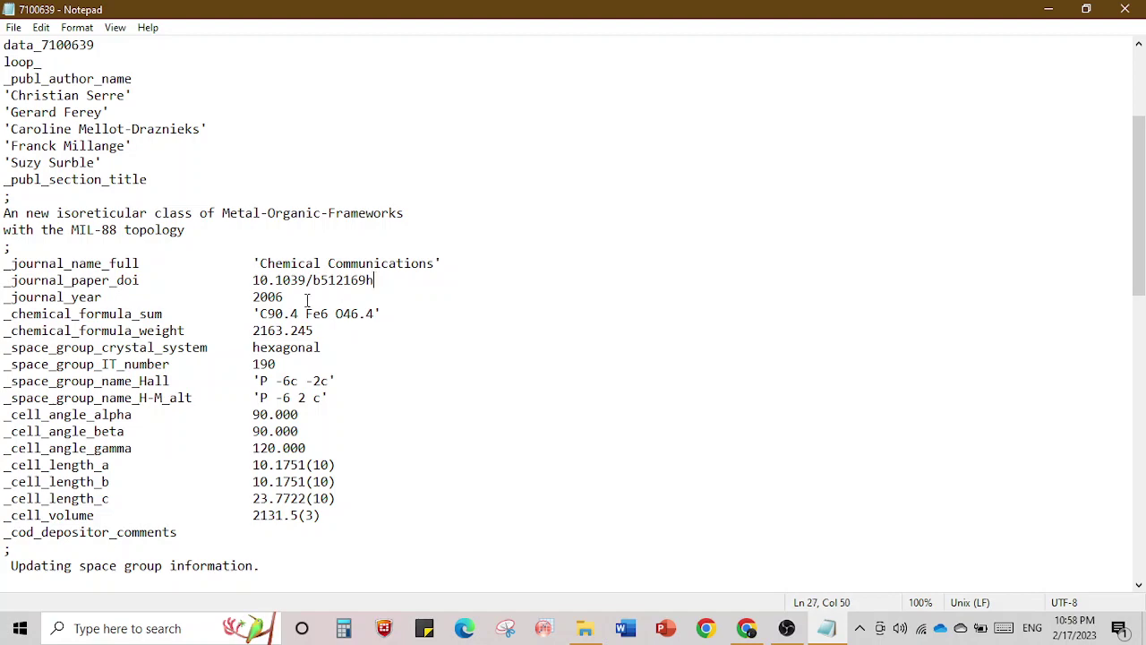
click(293, 311)
scroll(415, 433, down, 17)
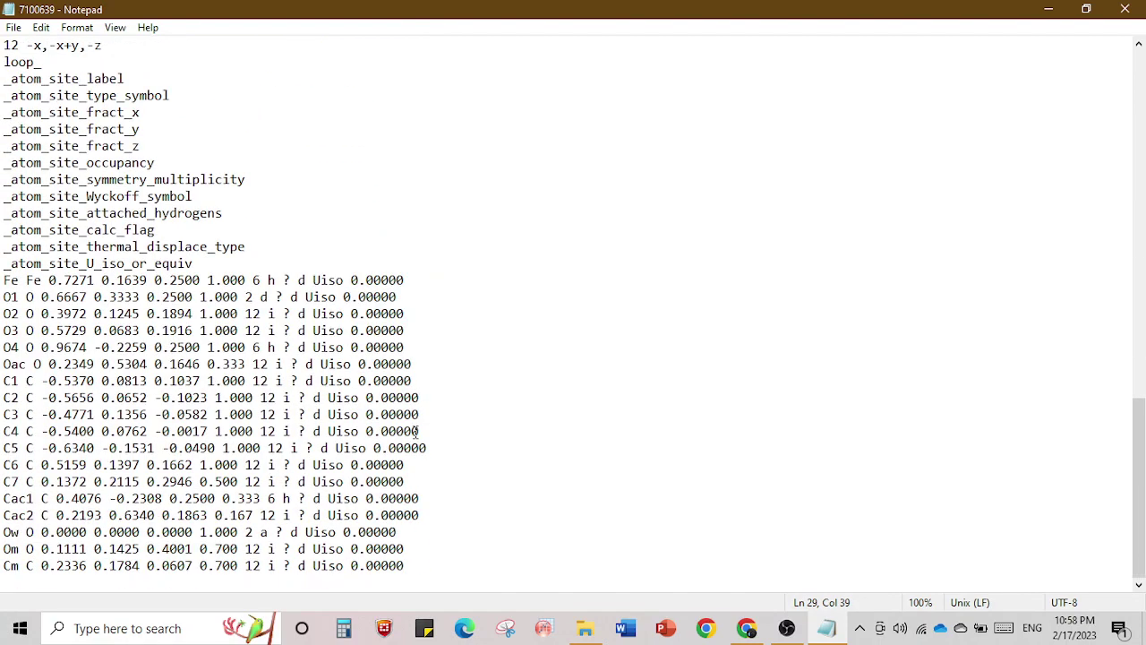
scroll(385, 555, up, 10)
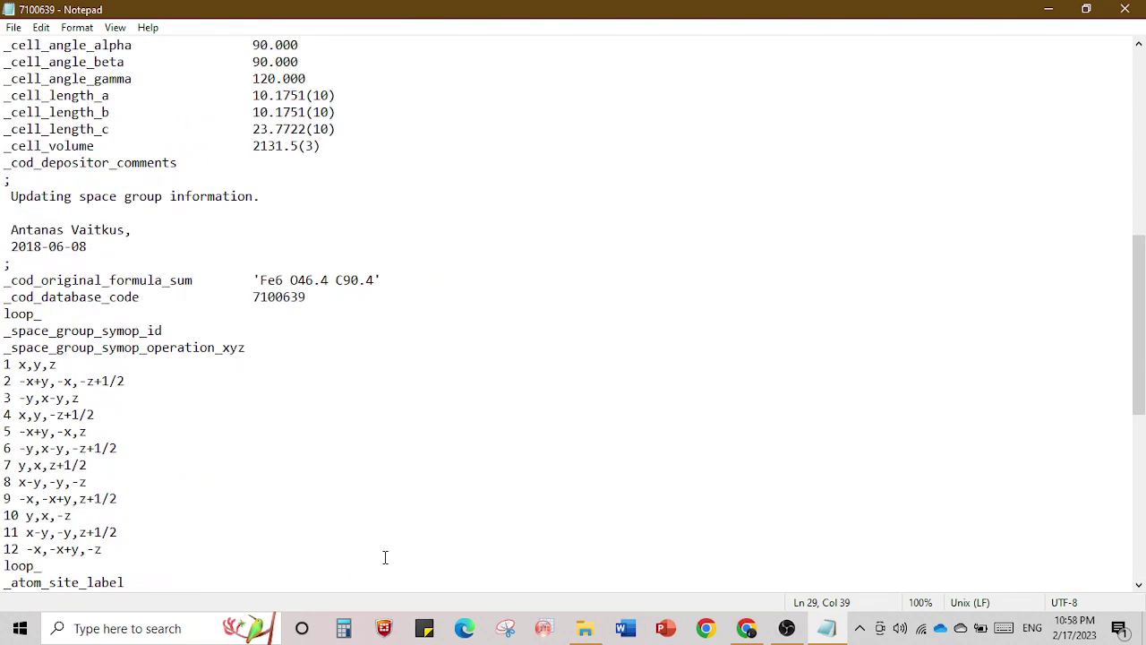
scroll(459, 262, down, 10)
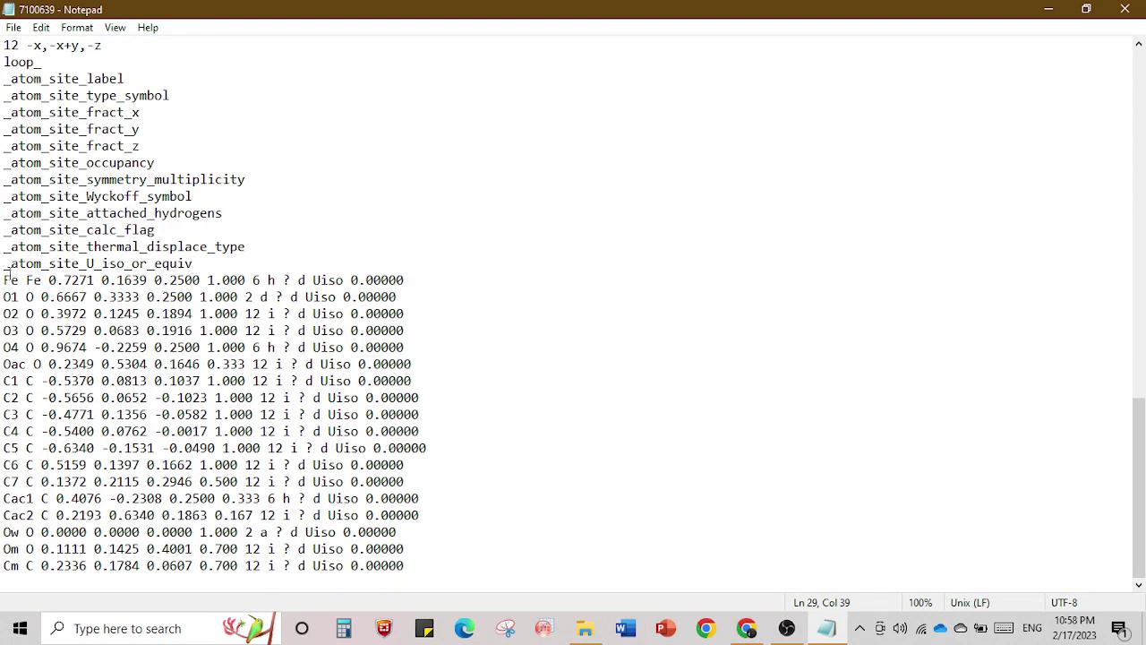
Highlight the atom site coordinate rows from Fe to Cm in the CIF text and close the file.
drag(6, 280, 466, 582)
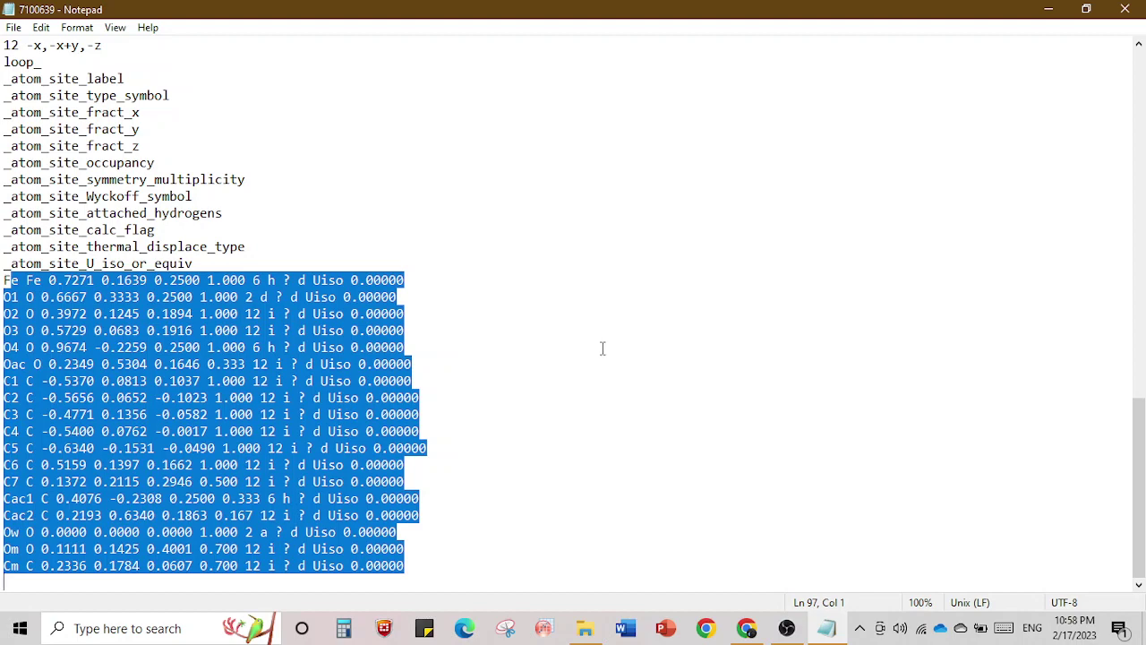
click(1116, 15)
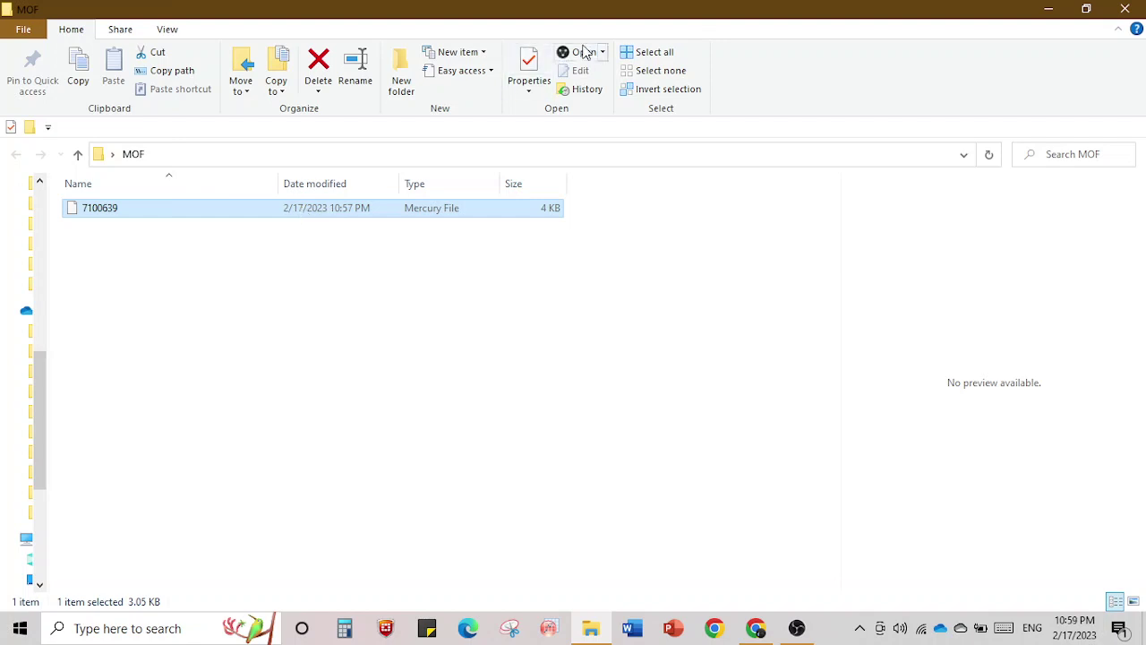
Open the 7100639 CIF file from the MOF folder with Mercury and dismiss the out-of-date version notice.
double_click(192, 208)
right_click(192, 208)
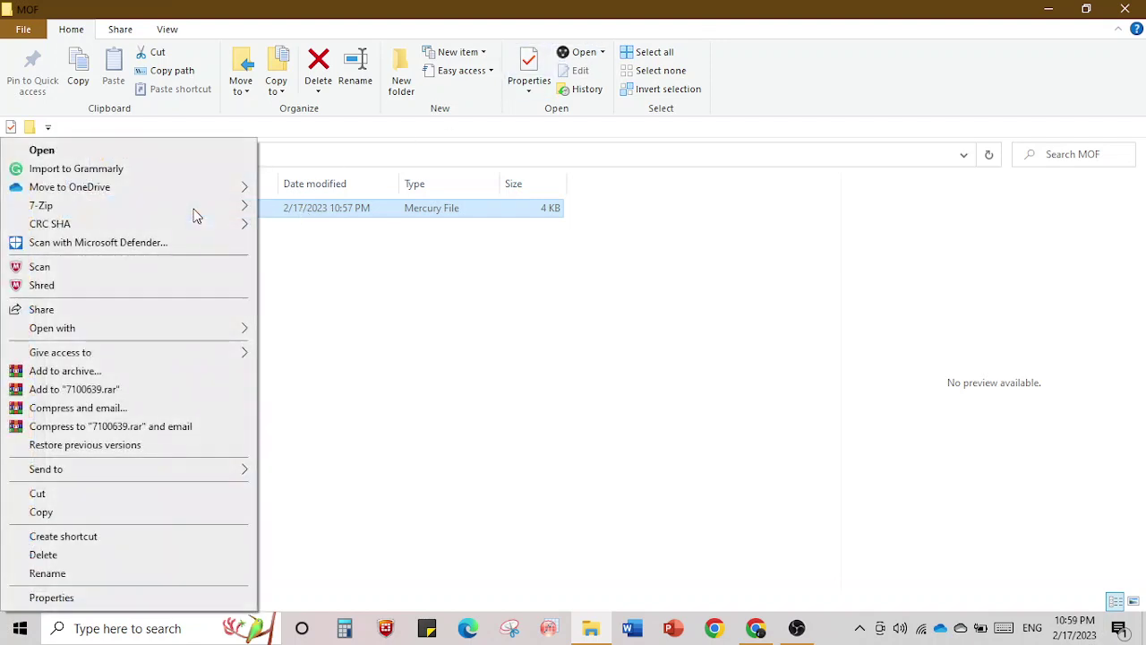
mouse_move(137, 333)
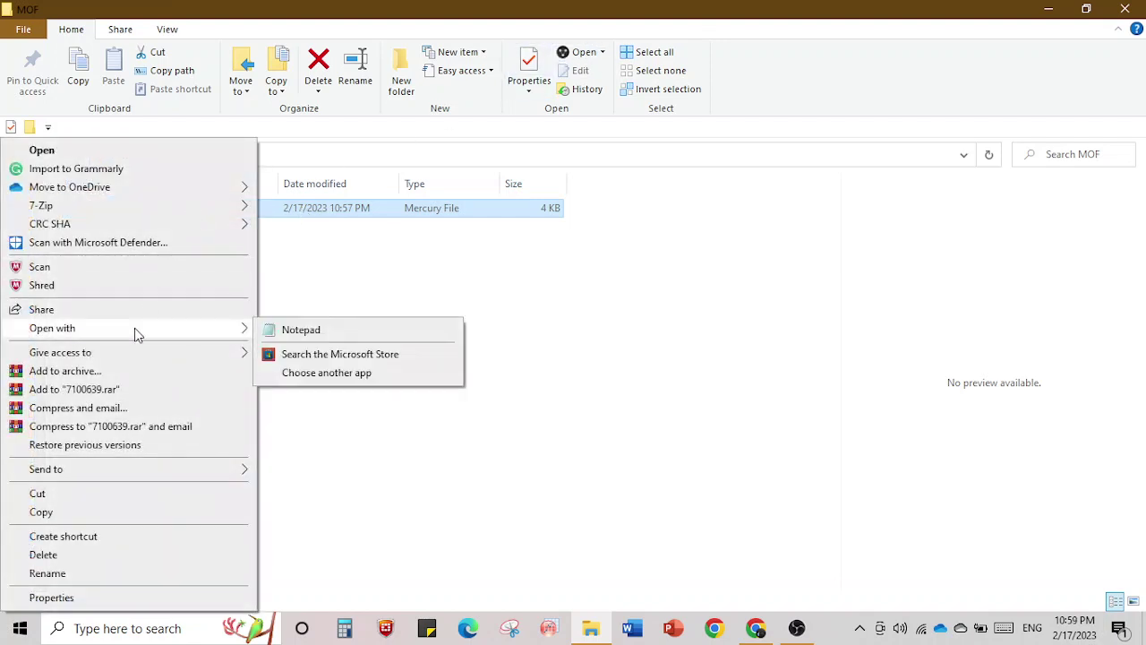
click(336, 378)
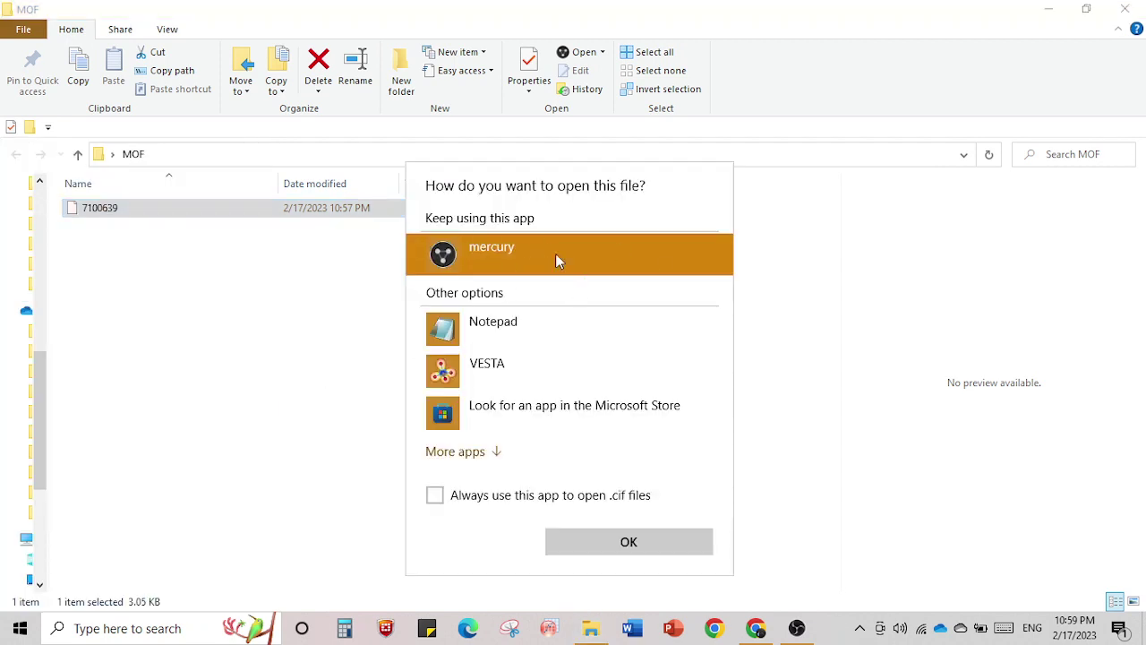
click(629, 542)
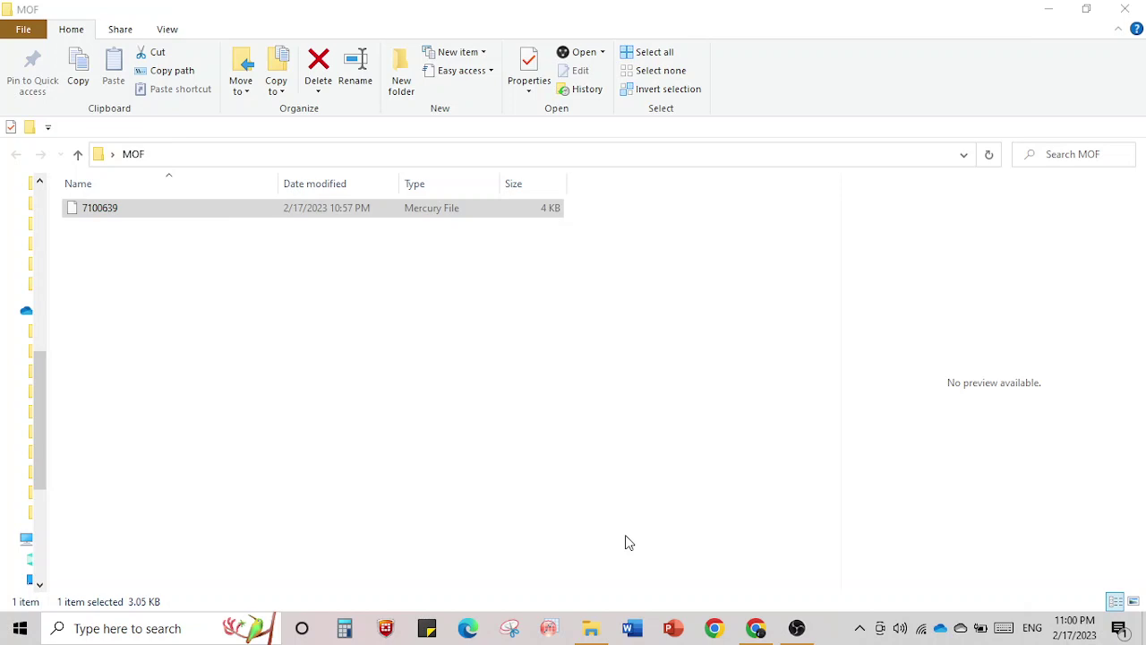
click(447, 218)
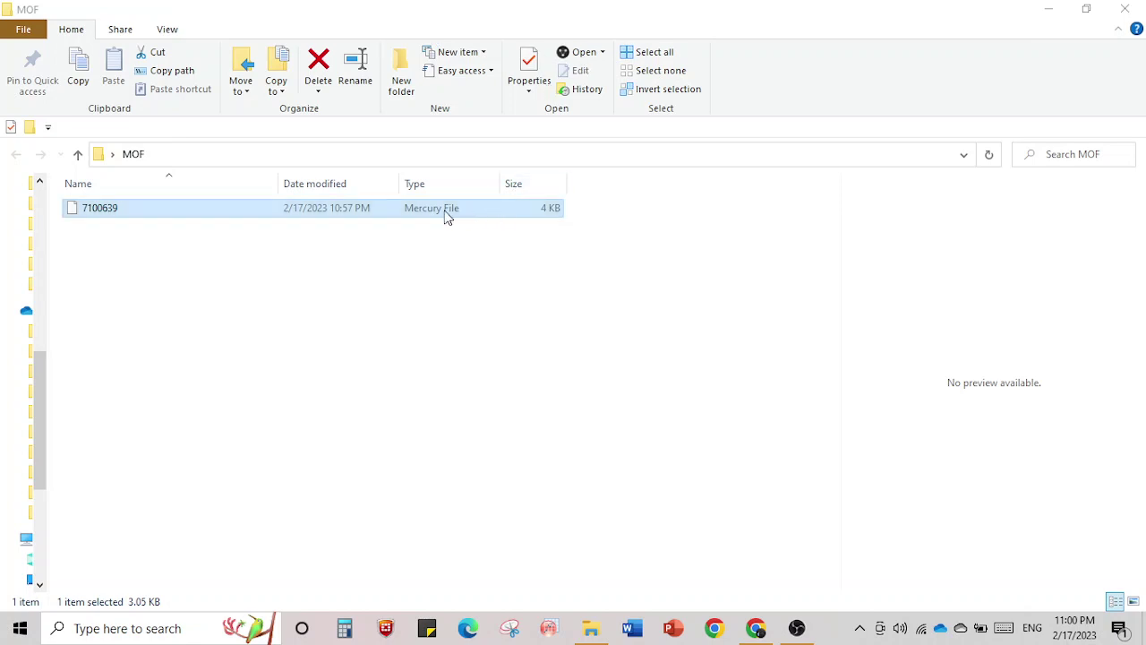
double_click(447, 217)
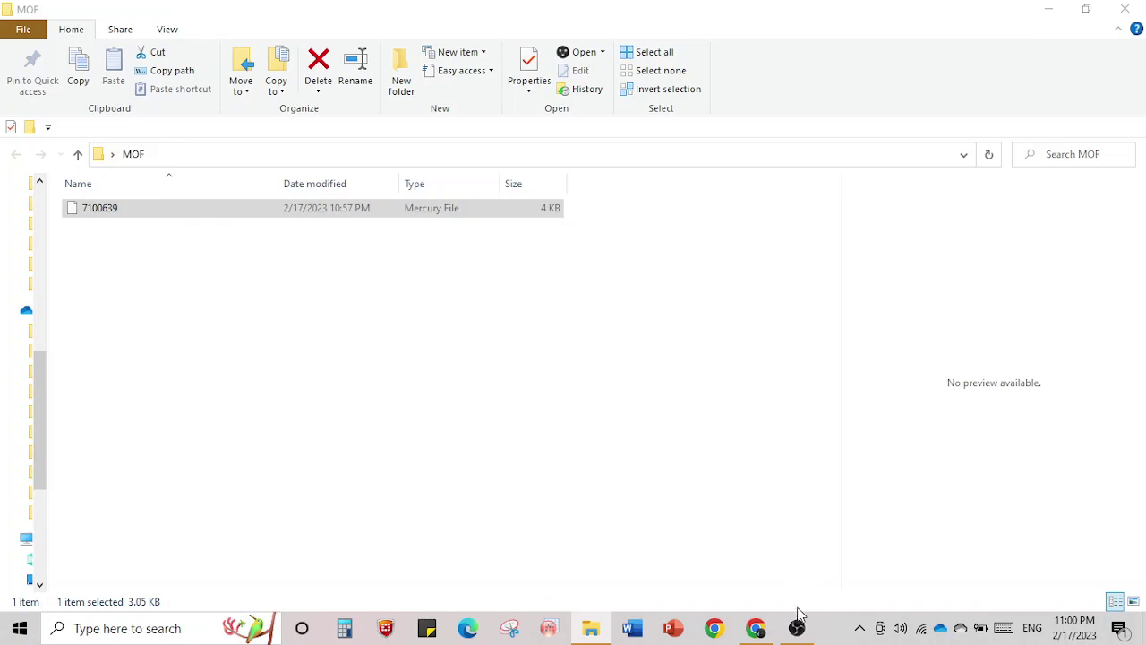
mouse_move(797, 628)
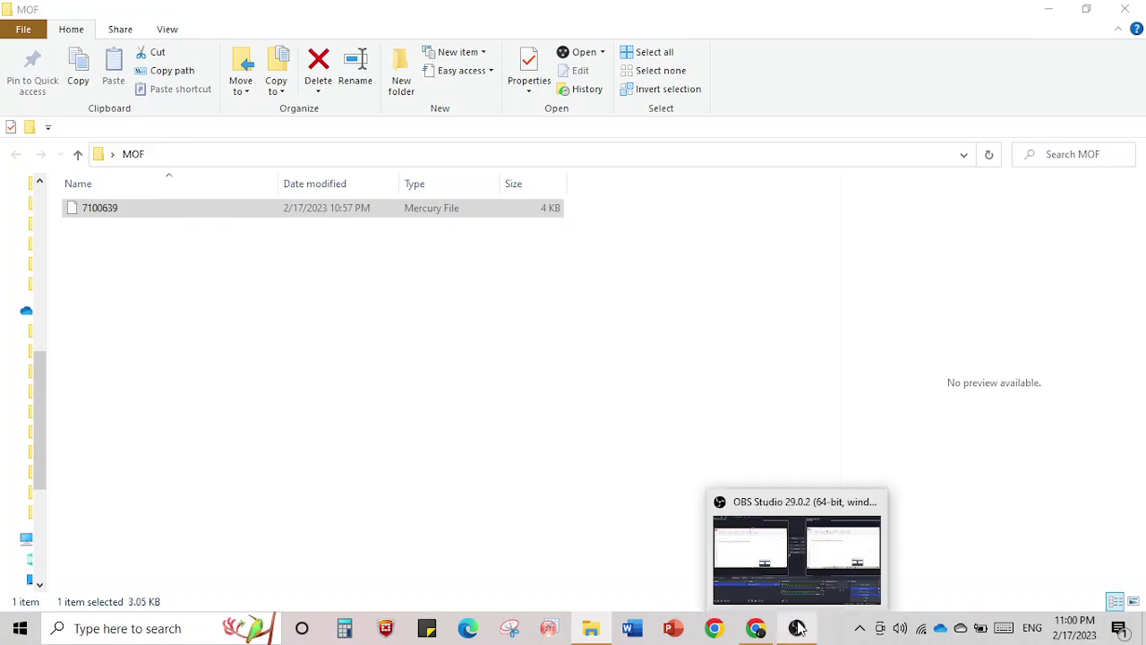
click(871, 349)
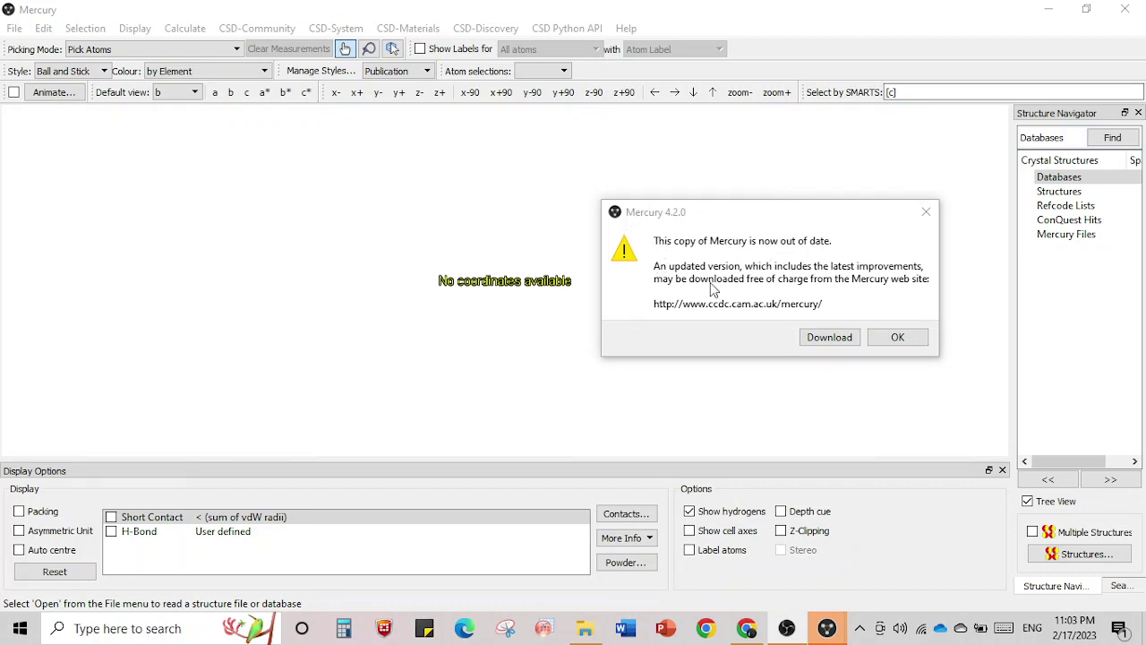
click(893, 342)
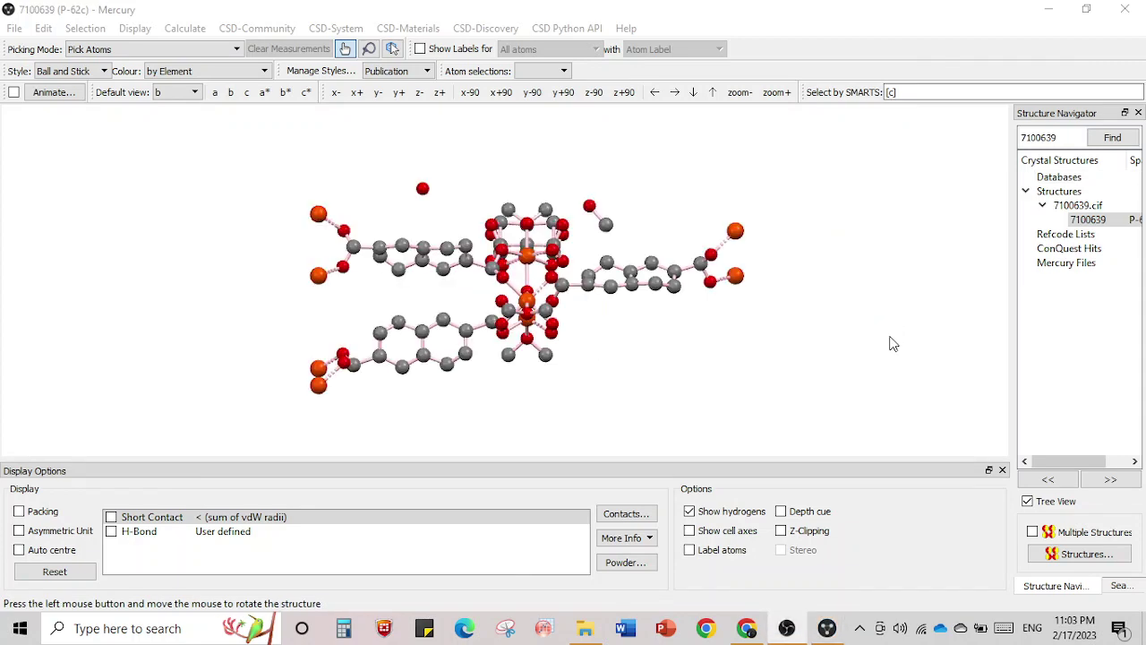
Turn on atom labels for all atoms and examine the labelled structure from several angles.
drag(671, 285, 747, 303)
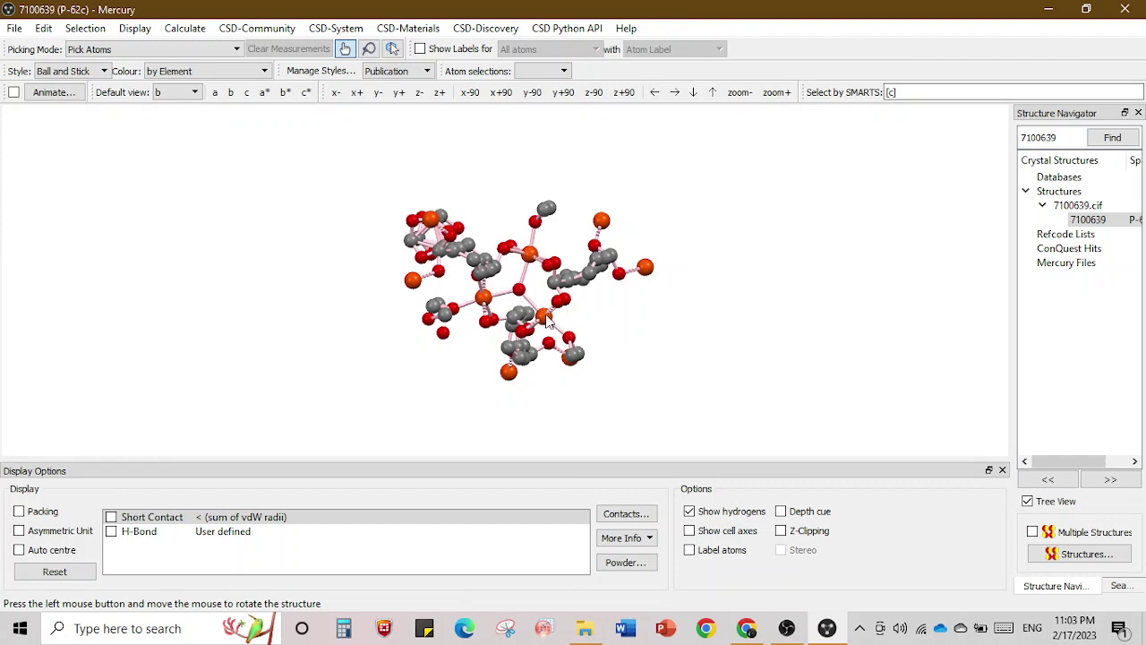
drag(655, 343, 656, 301)
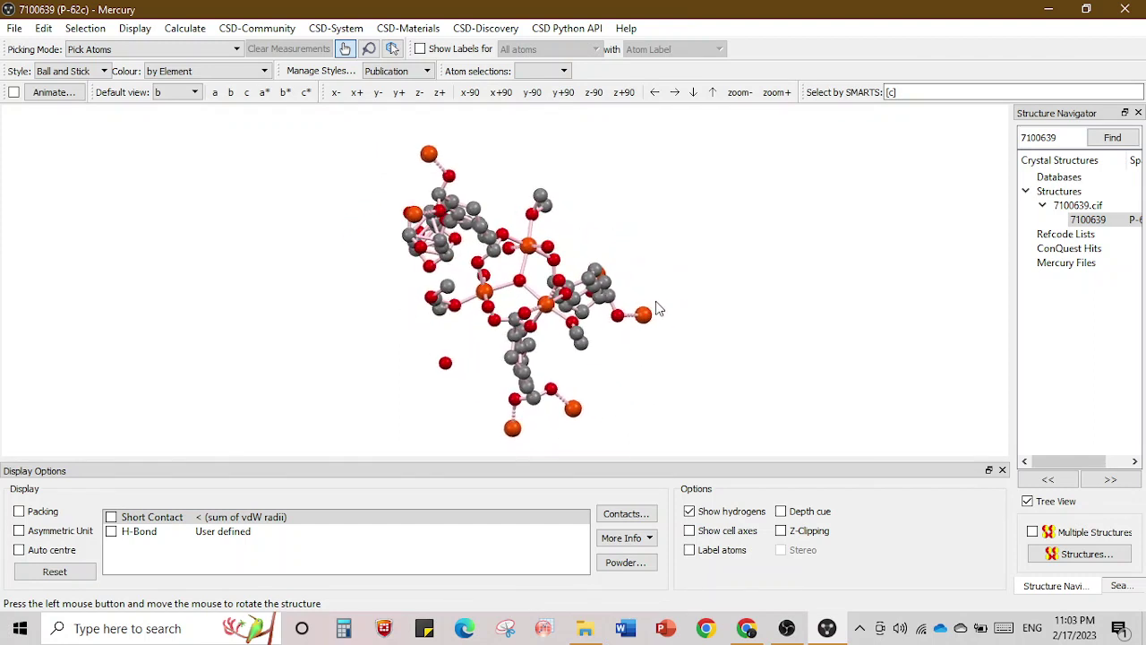
click(712, 556)
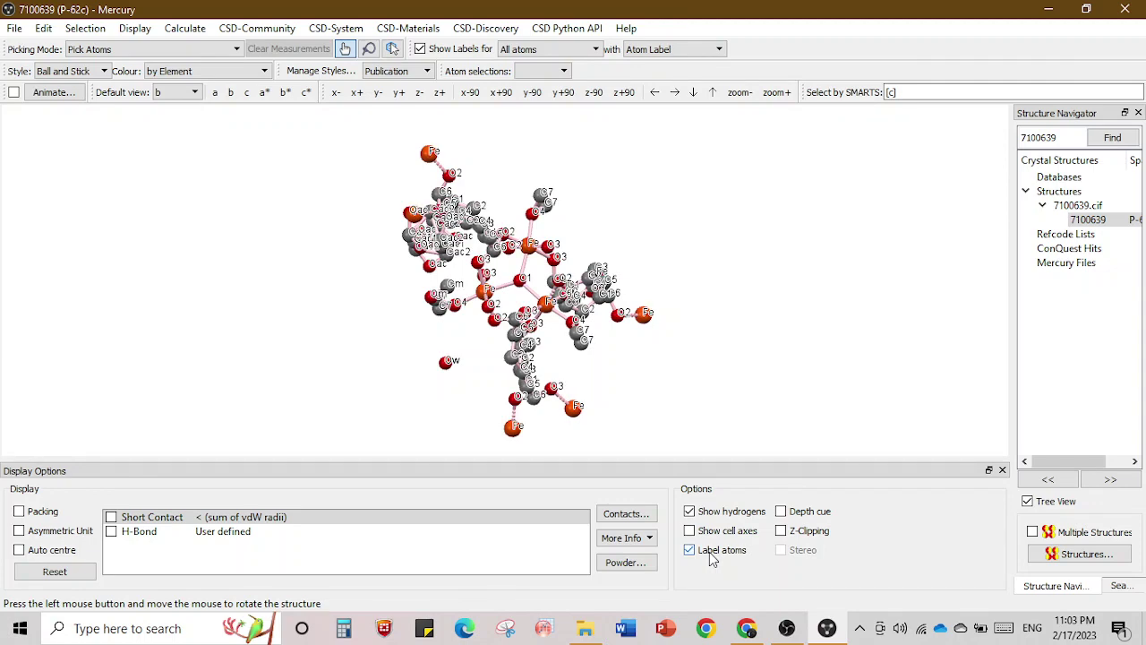
mouse_move(732, 412)
mouse_down()
mouse_move(726, 427)
mouse_move(743, 430)
mouse_up()
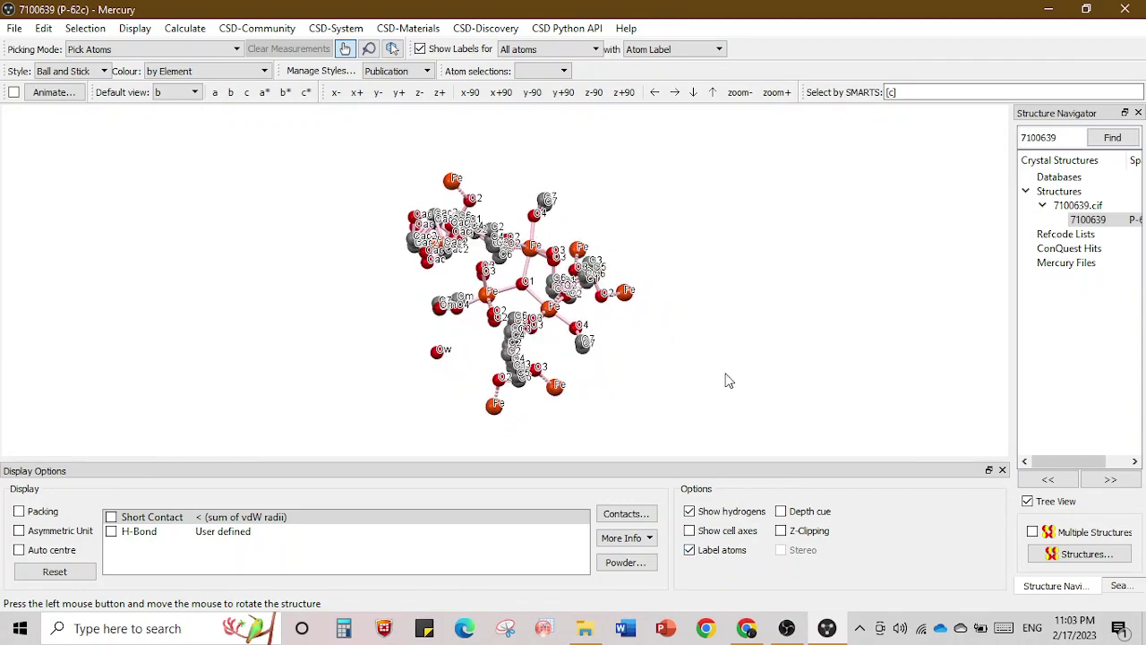
drag(727, 381, 670, 353)
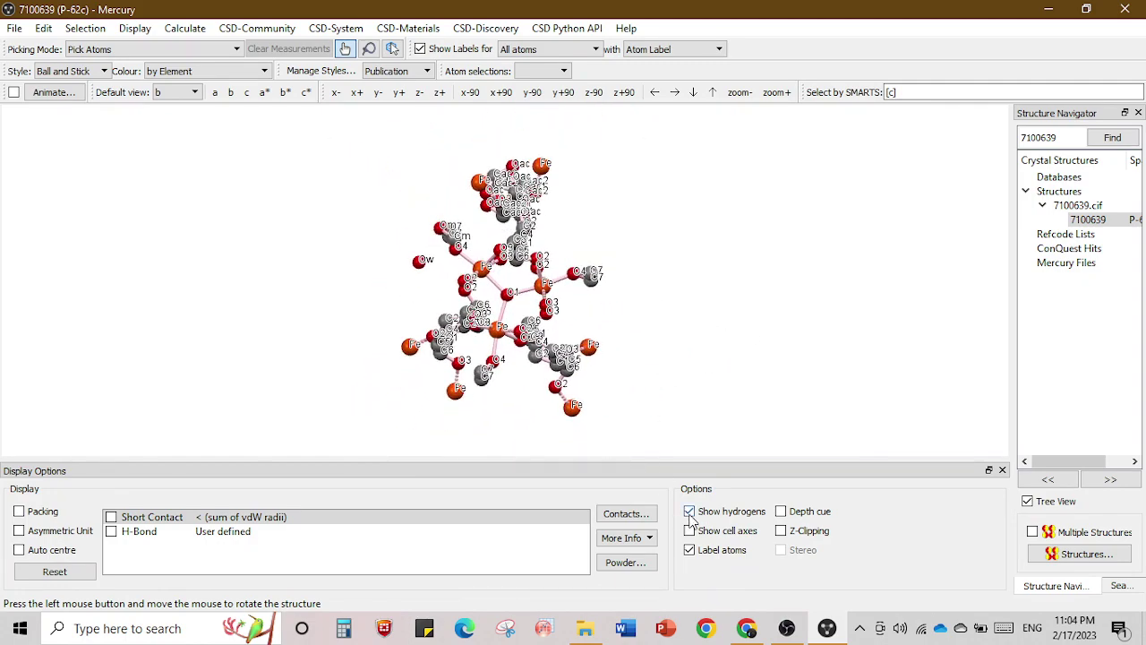
Turn off the display of hydrogens and atom labels.
click(689, 512)
click(690, 551)
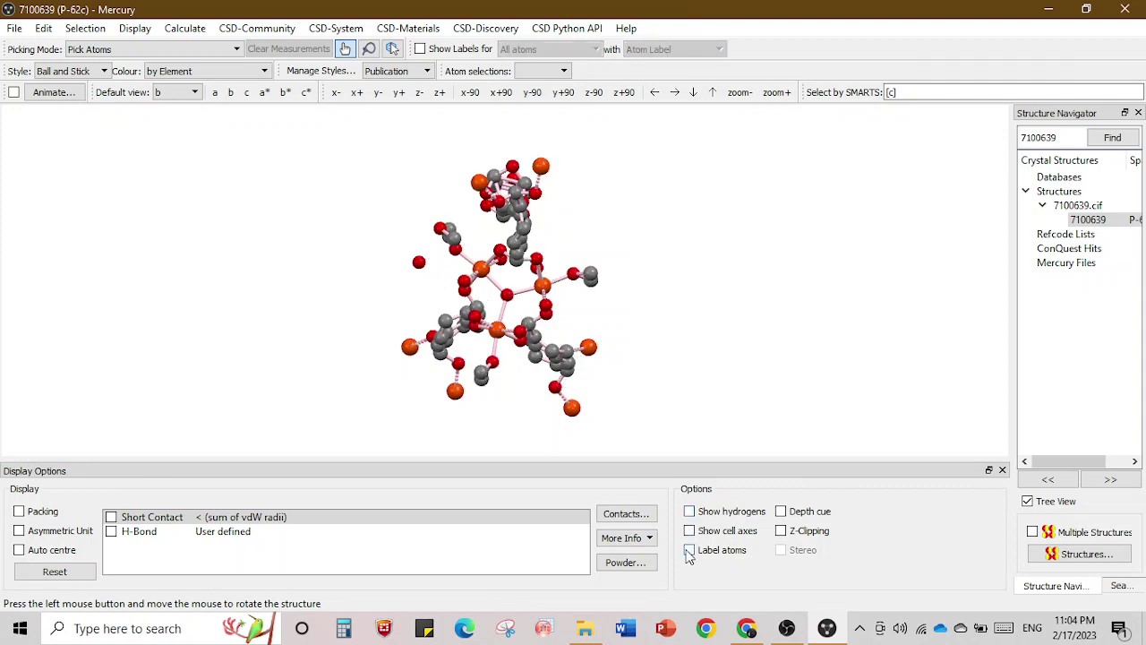
Examine the iron cluster, its coordinated oxygens and the organic linkers from several angles, picking out one iron atom.
drag(621, 331, 663, 232)
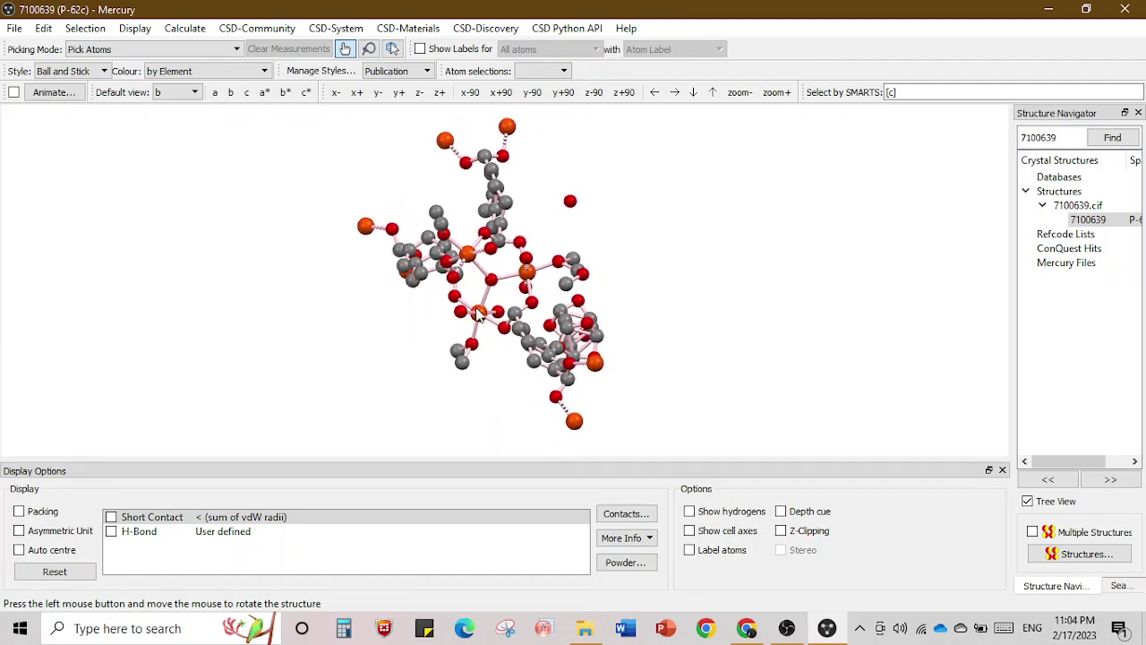
mouse_move(530, 399)
mouse_down()
mouse_move(606, 412)
mouse_move(537, 418)
mouse_up()
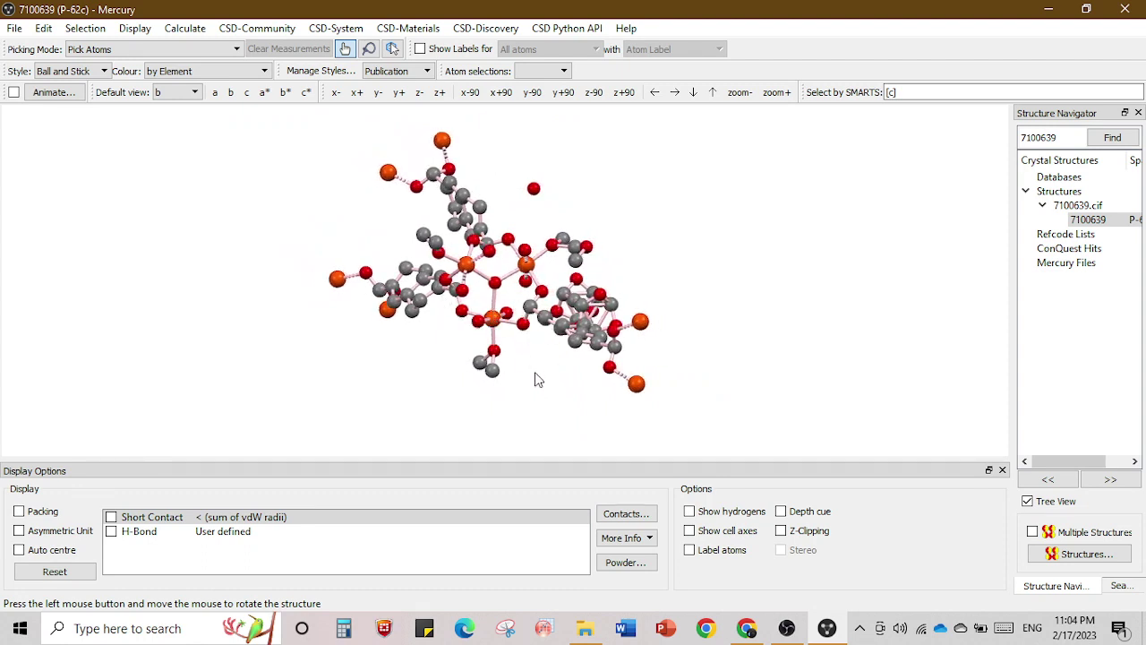
mouse_move(536, 374)
mouse_down()
mouse_move(555, 377)
mouse_move(556, 402)
mouse_move(529, 394)
mouse_up()
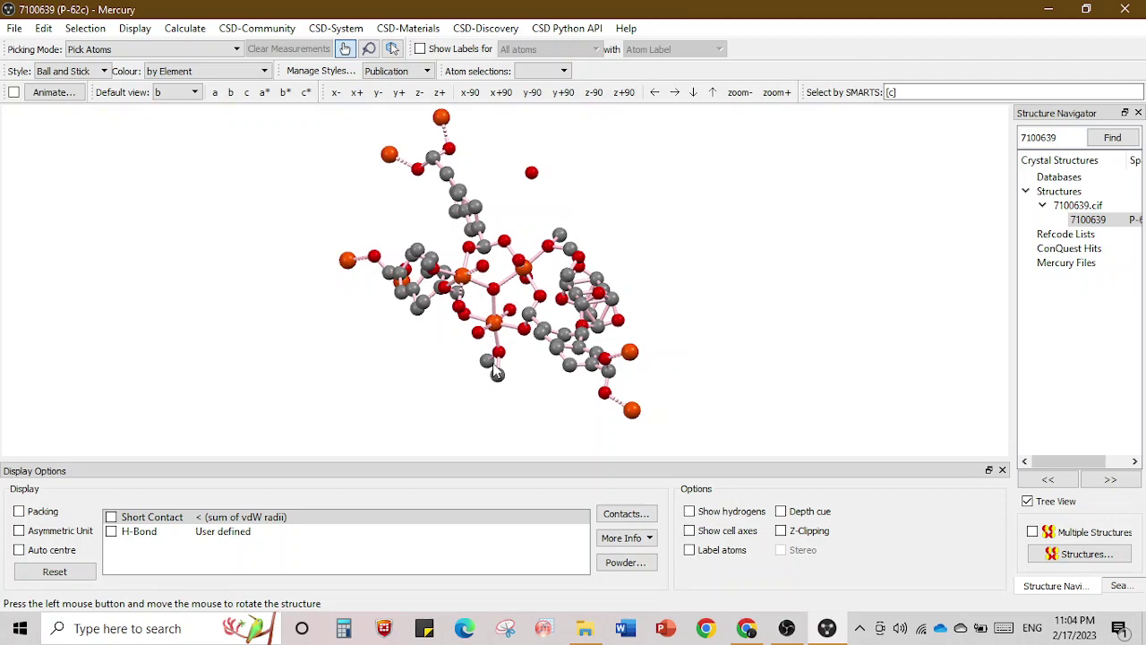
drag(630, 351, 695, 319)
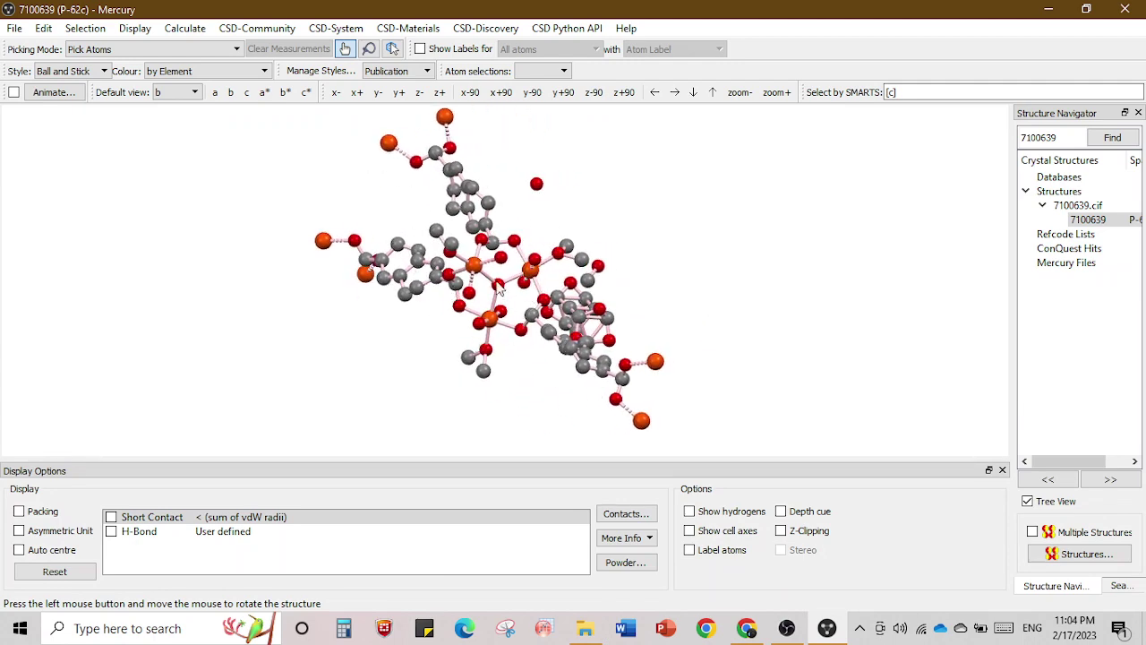
drag(537, 379, 486, 402)
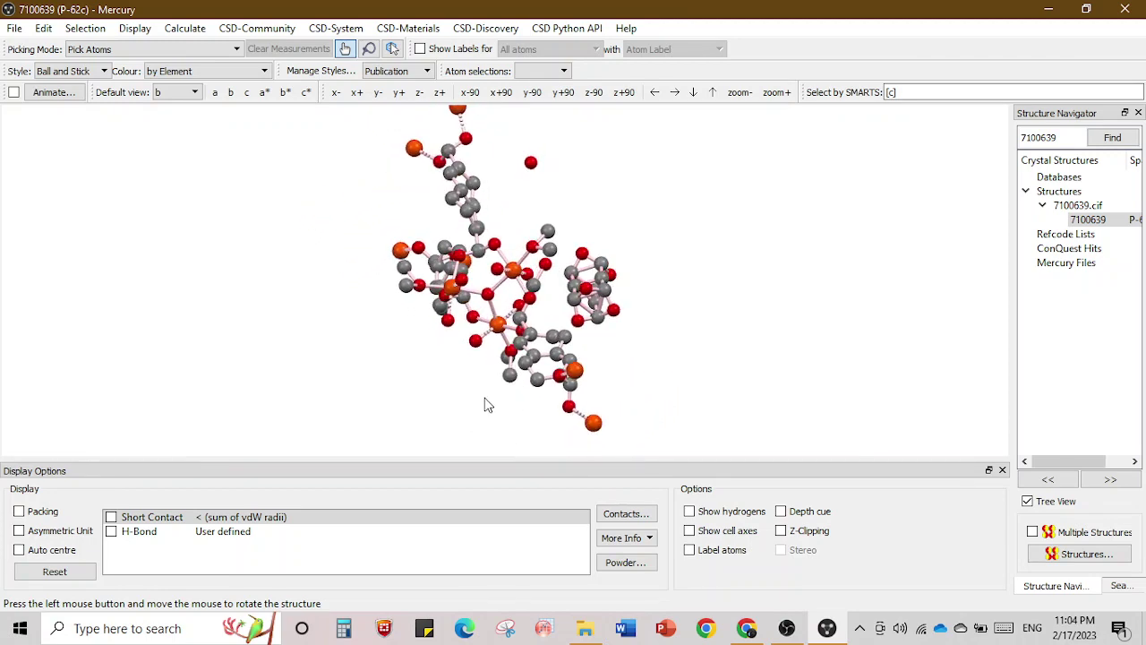
click(499, 326)
drag(607, 325, 663, 470)
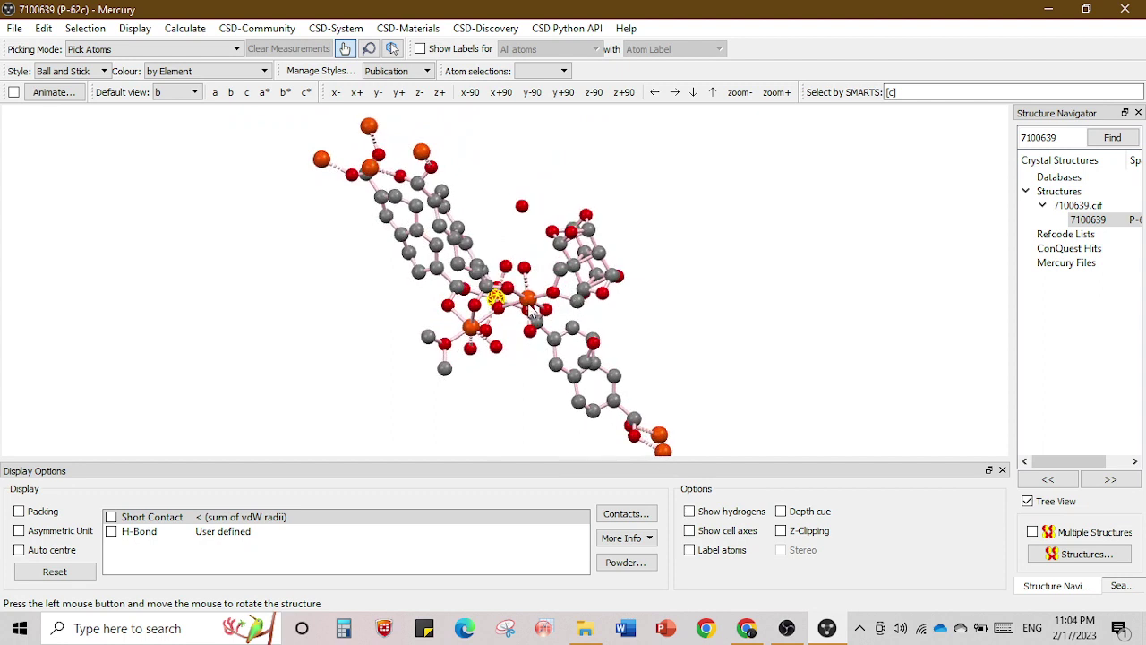
drag(678, 364, 708, 407)
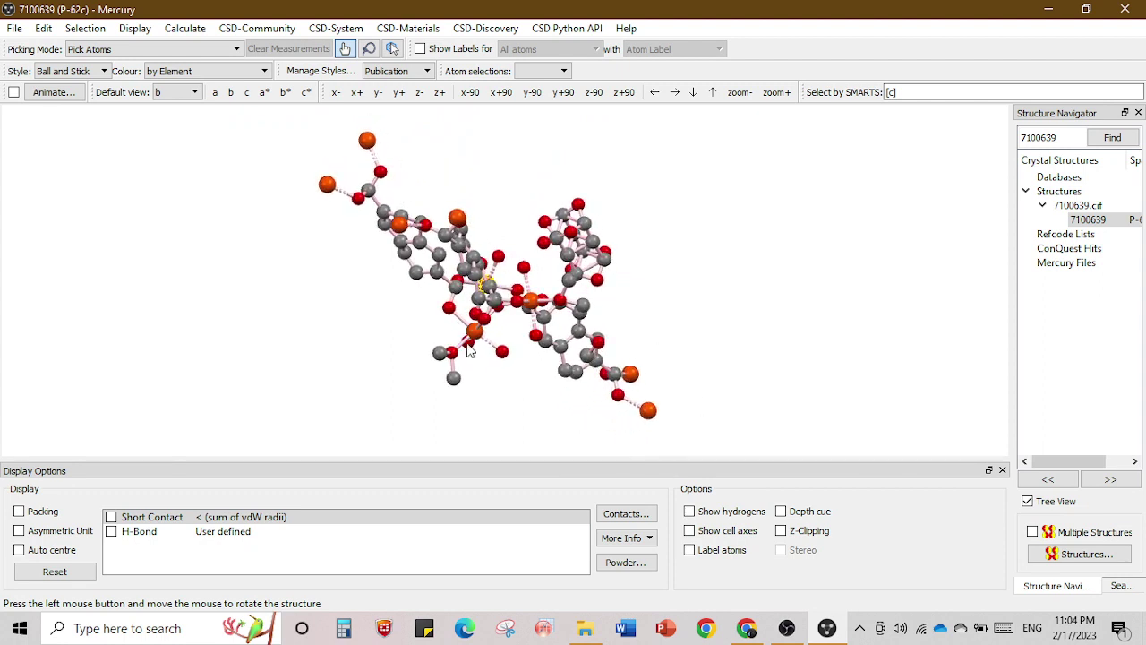
drag(464, 378, 314, 418)
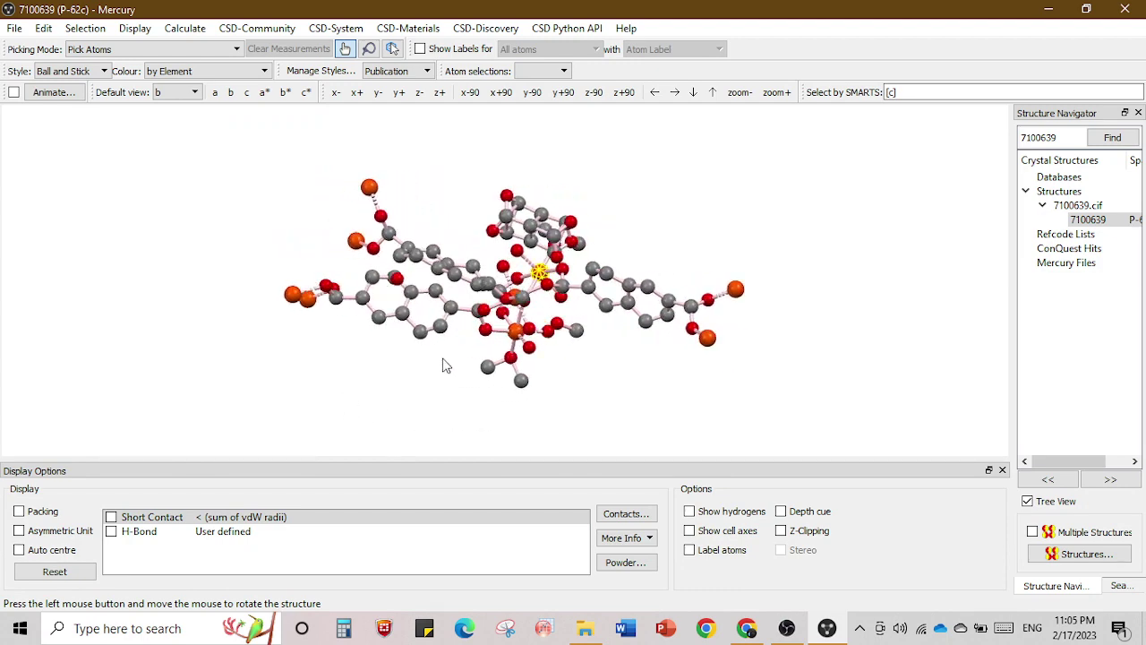
drag(442, 365, 630, 431)
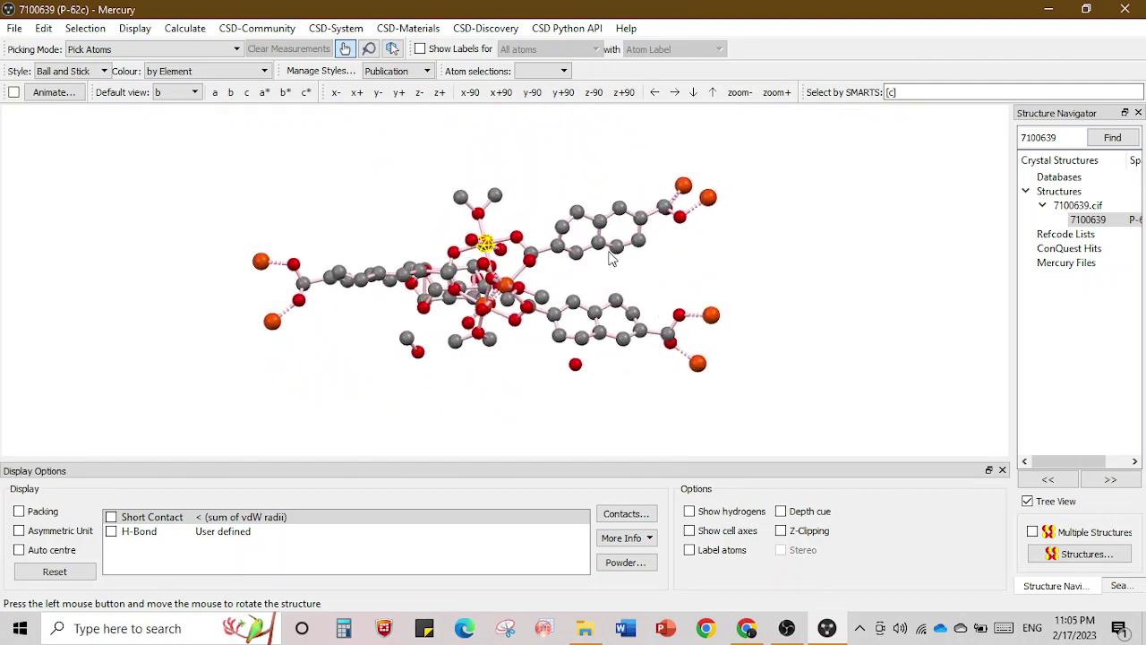
mouse_move(813, 298)
mouse_down()
mouse_move(809, 329)
mouse_move(798, 308)
mouse_up()
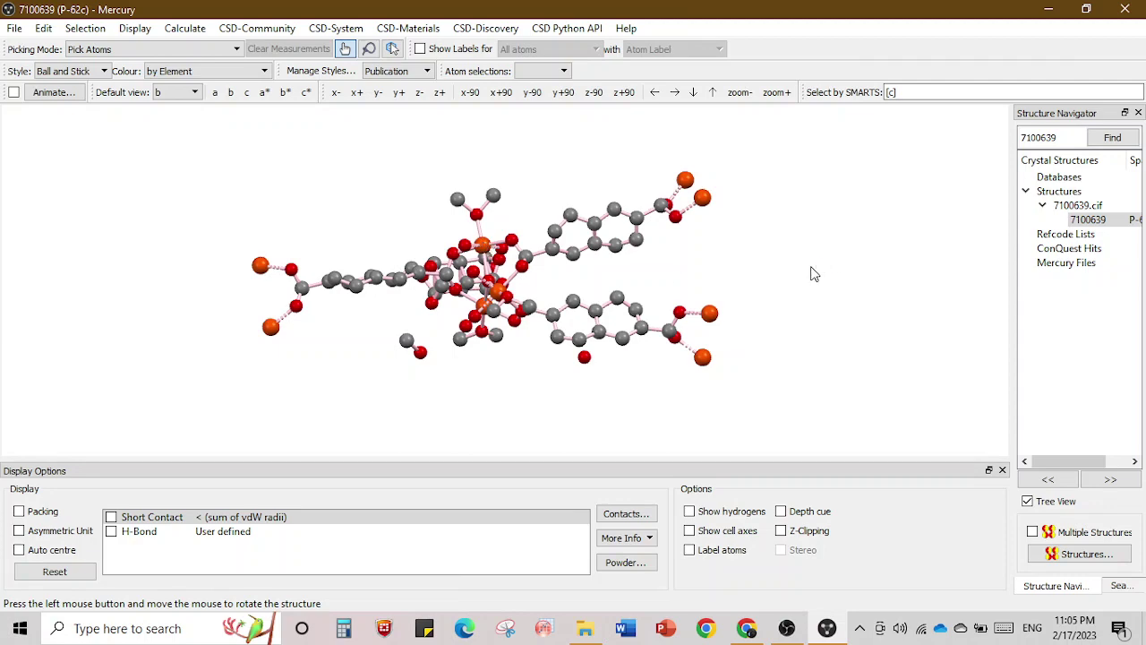
drag(813, 273, 591, 407)
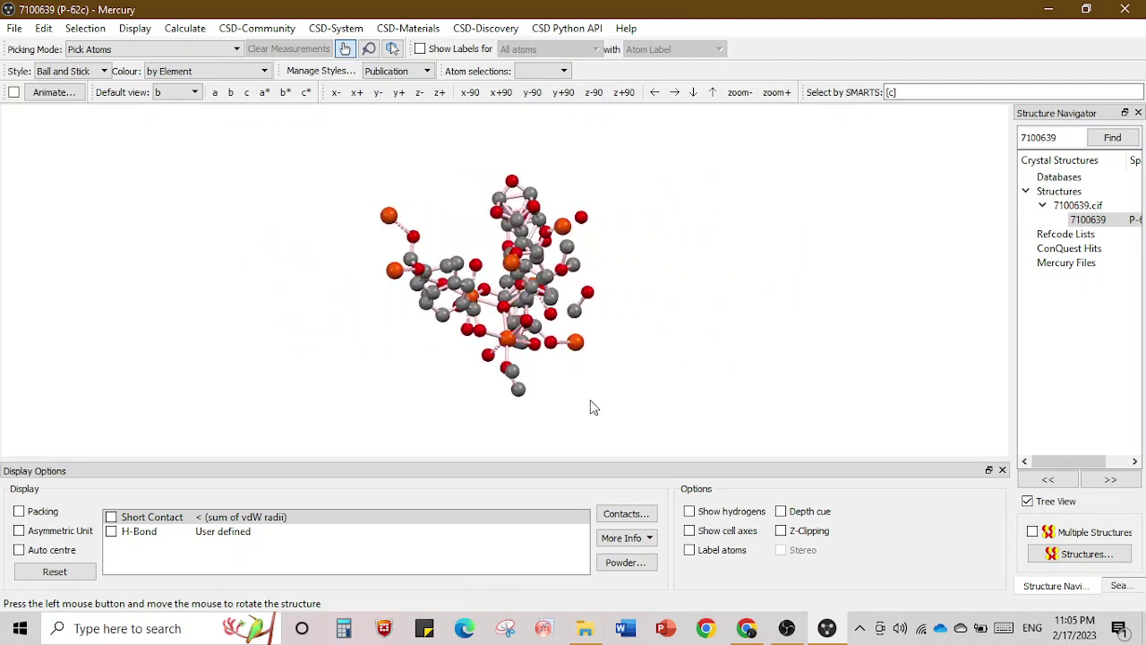
drag(641, 349, 432, 303)
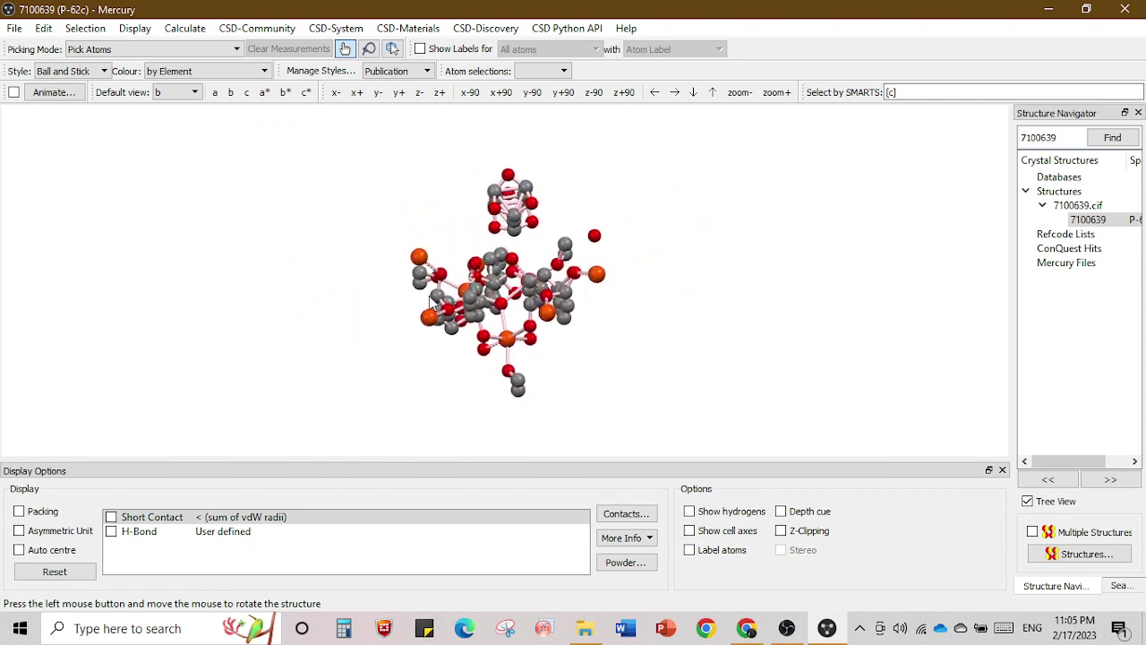
View the structure along the a and b axes, set the default view to a, and display it along c.
click(214, 96)
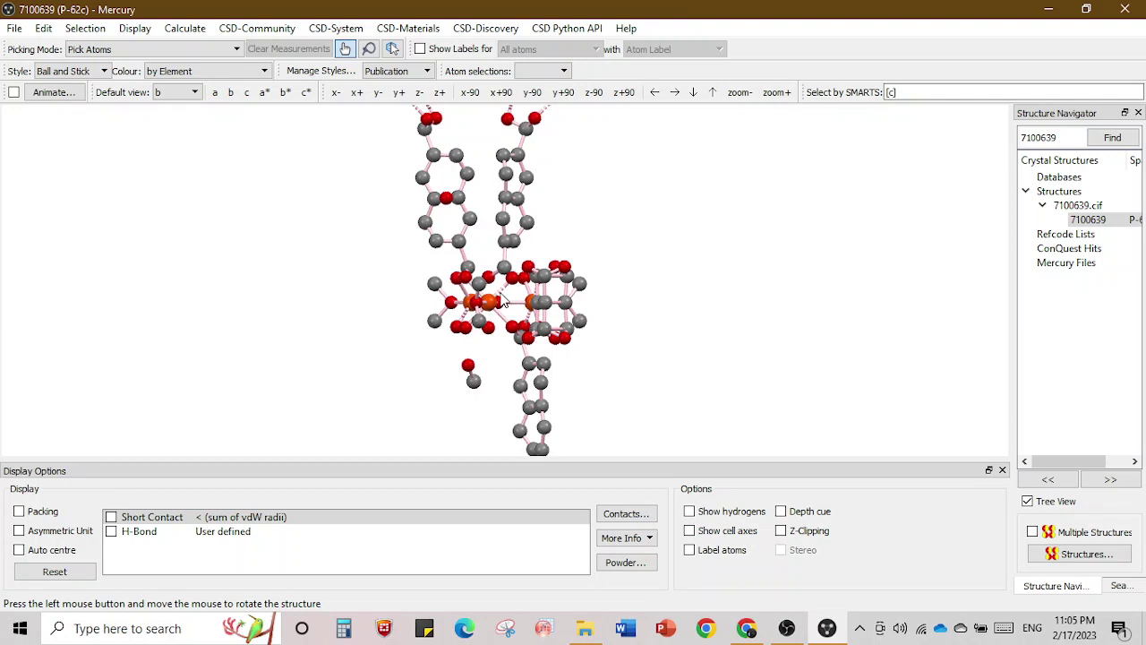
click(230, 93)
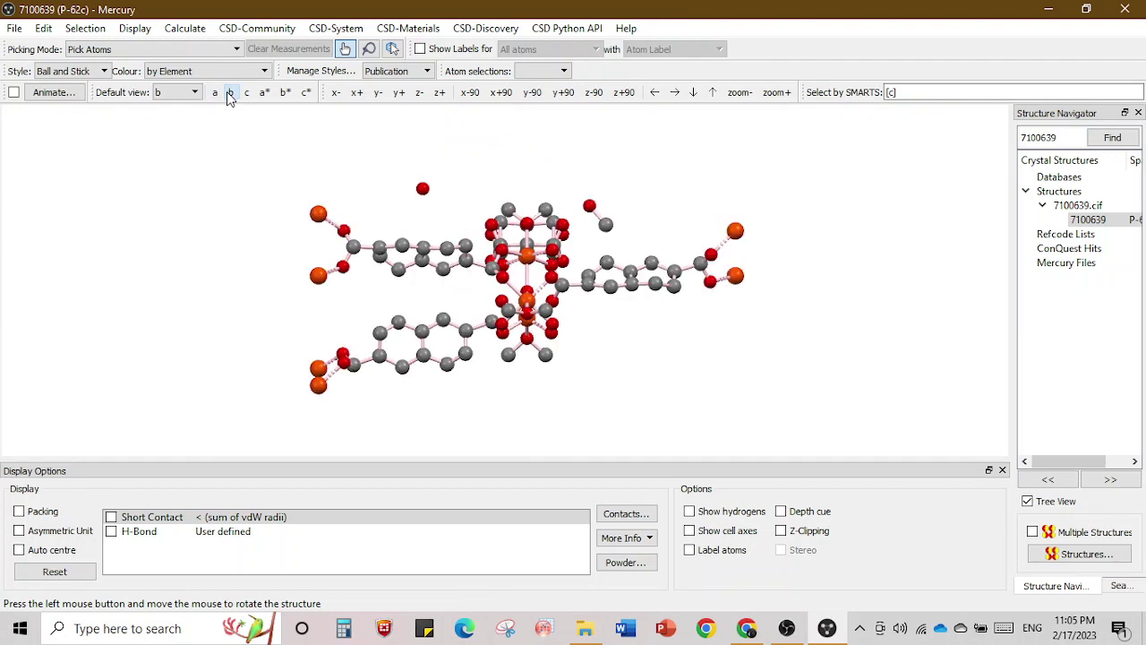
click(180, 100)
click(161, 106)
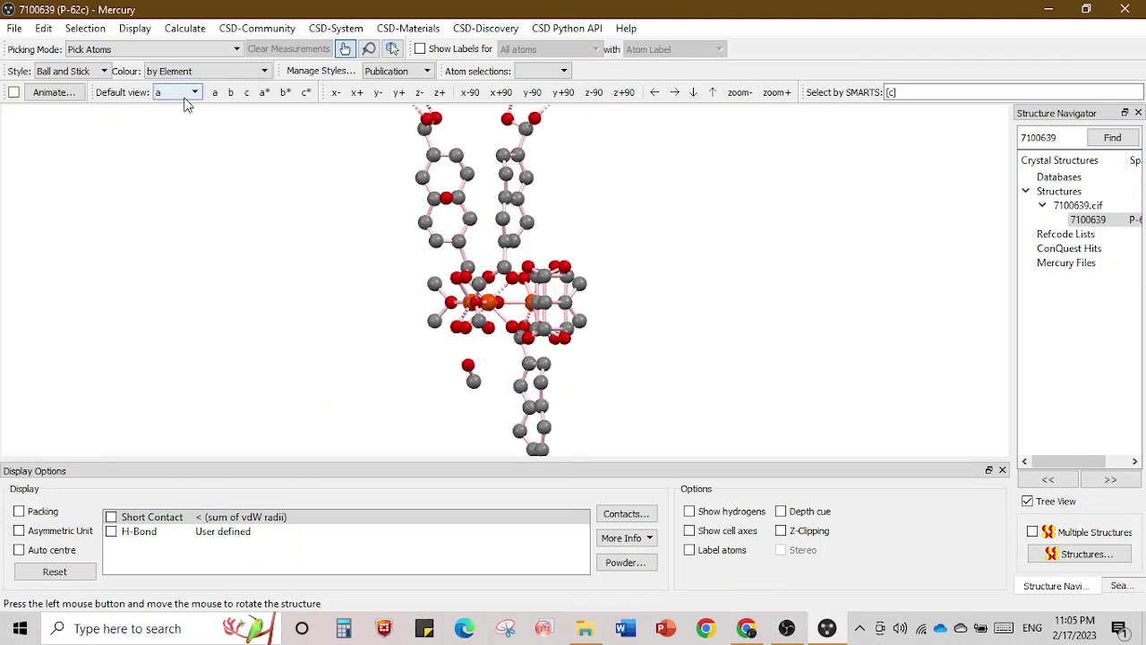
click(245, 95)
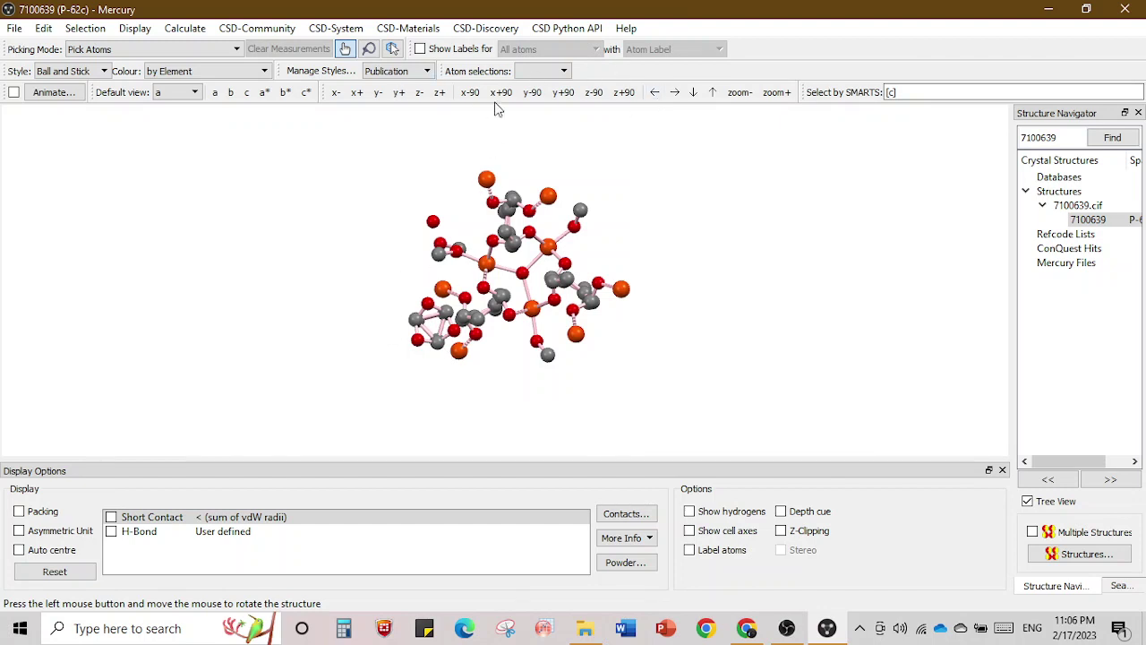
Open the structure animation settings clear of the model, rotate the structure about y, and switch the animation to oscillation.
click(52, 94)
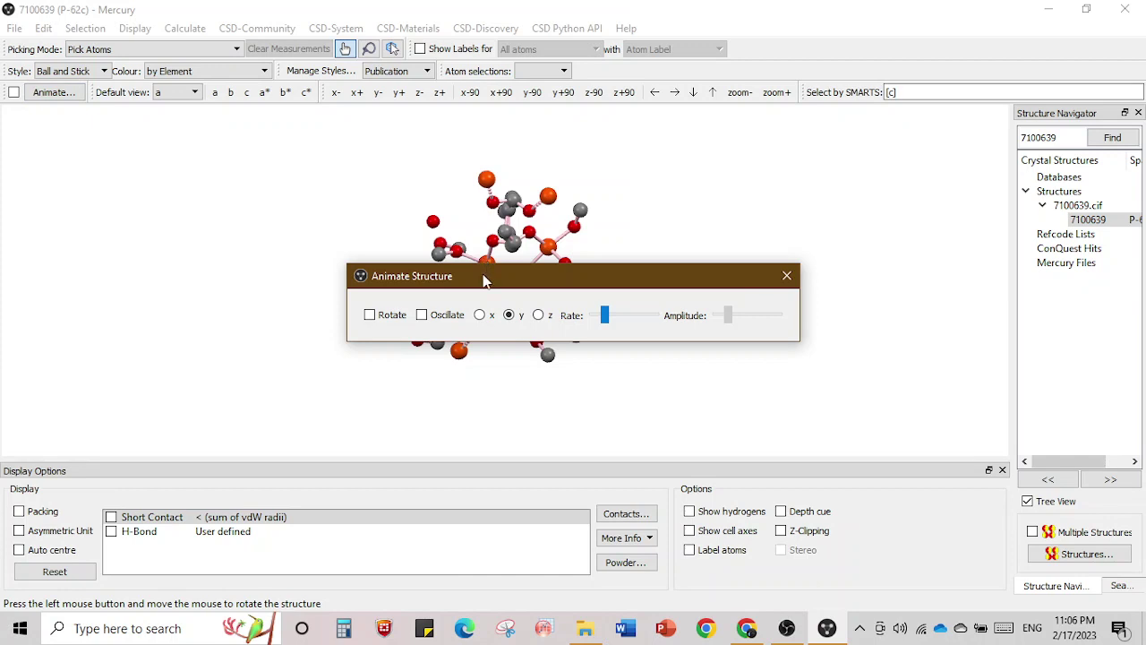
drag(483, 281, 774, 132)
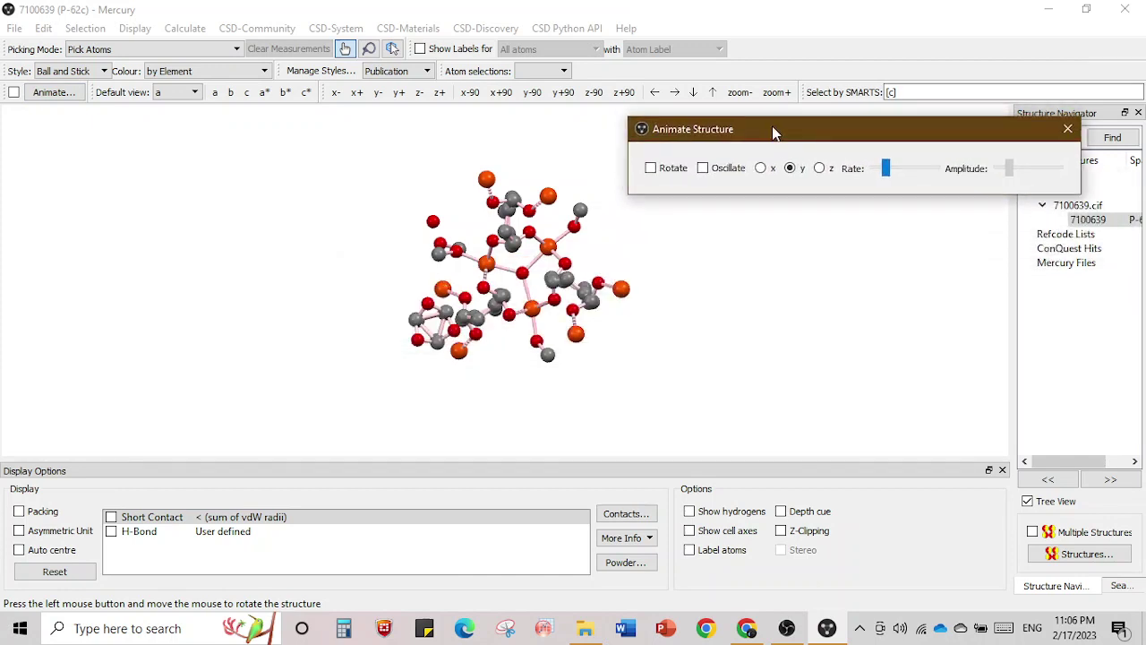
click(666, 176)
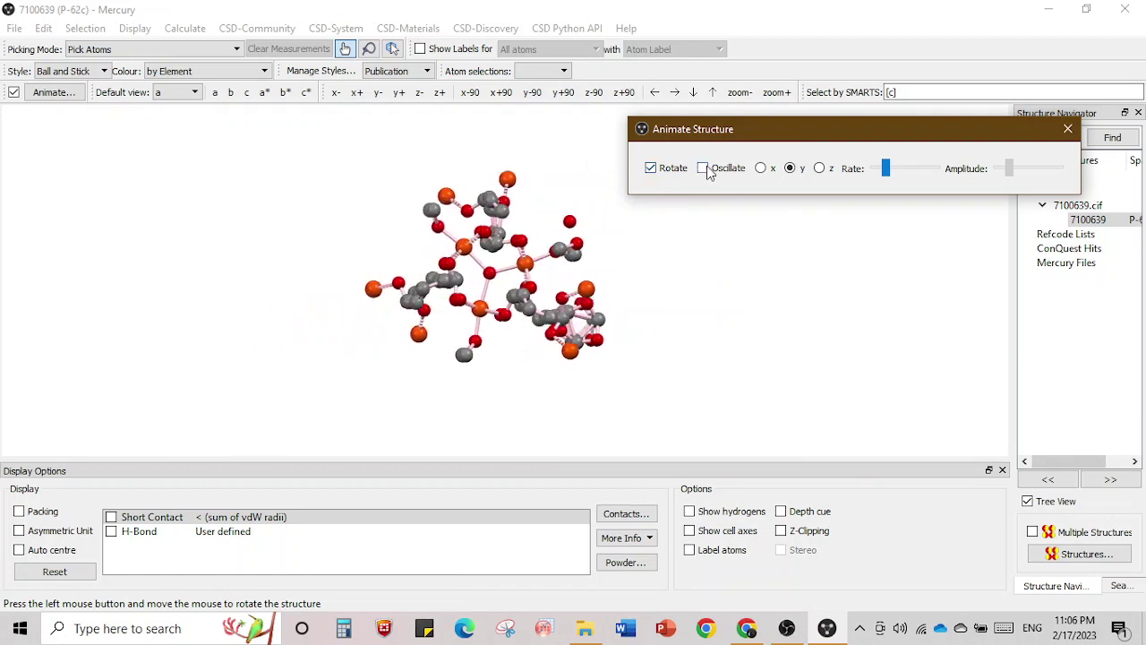
click(670, 171)
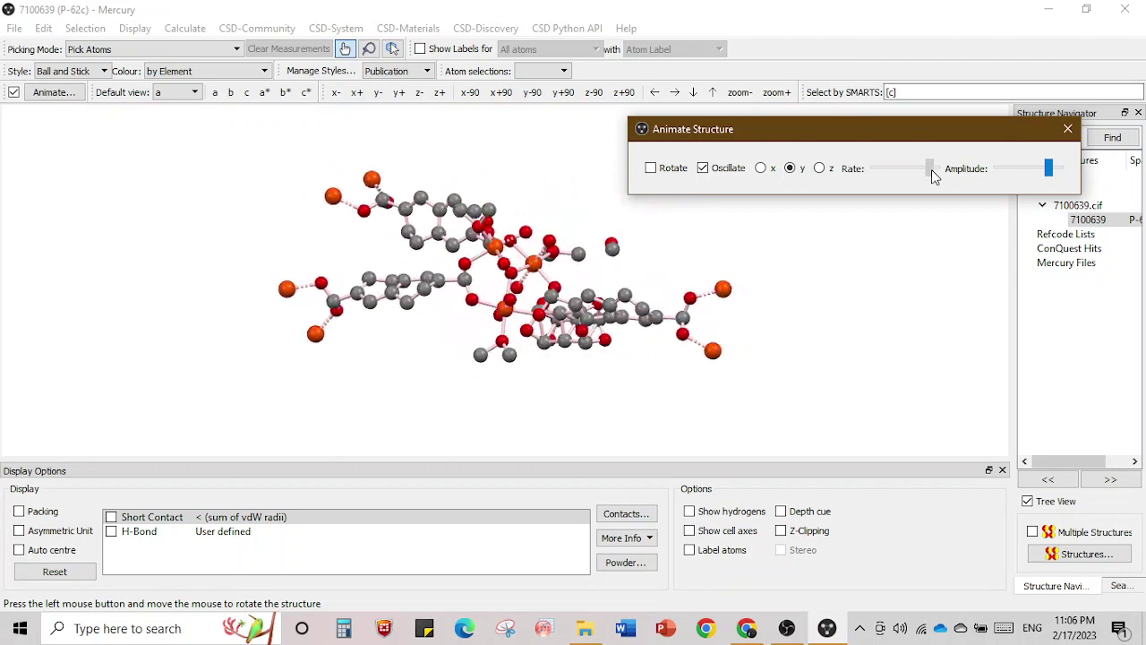
Oscillate the structure about the z axis with a slower rate and a smaller amplitude.
drag(931, 170, 909, 170)
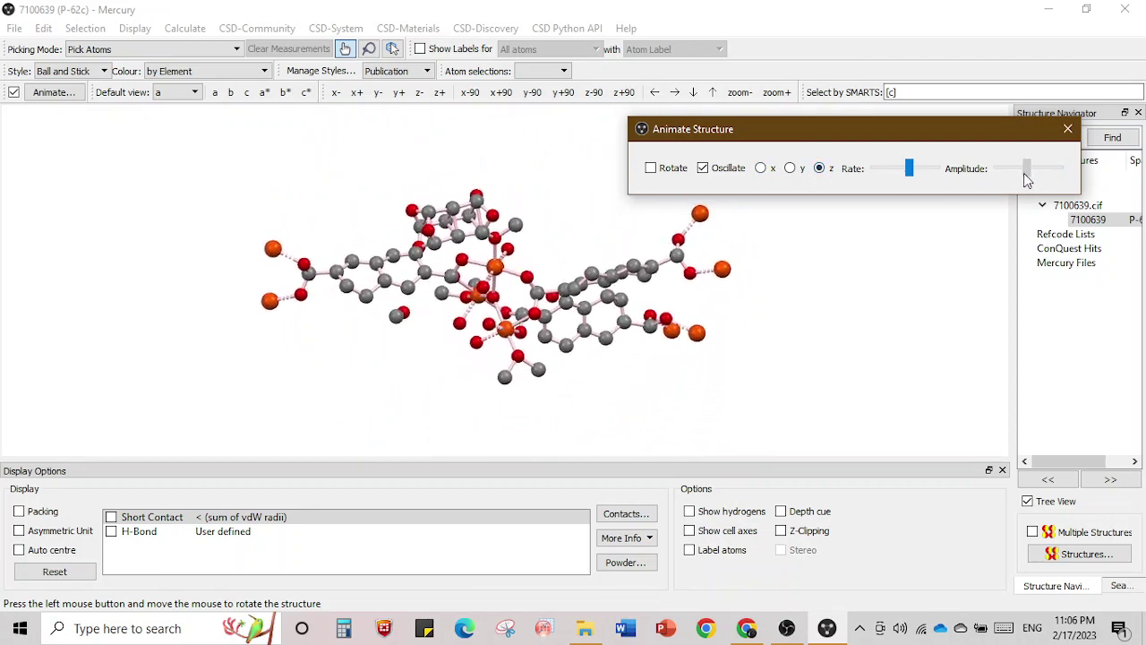
drag(1049, 172, 1015, 172)
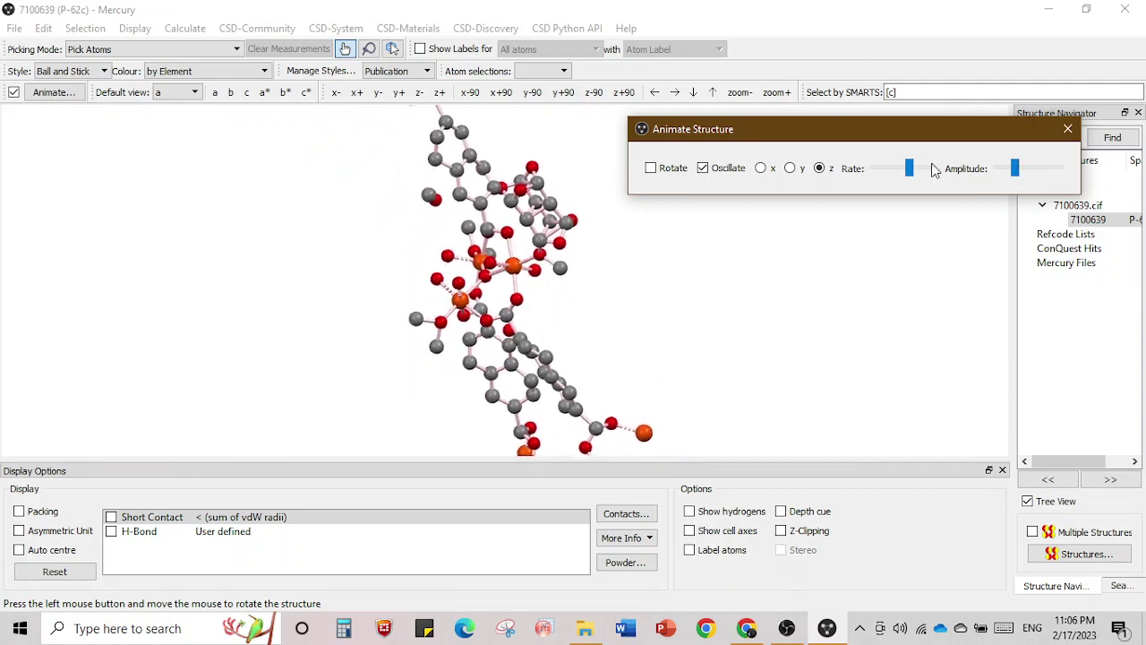
drag(909, 170, 892, 169)
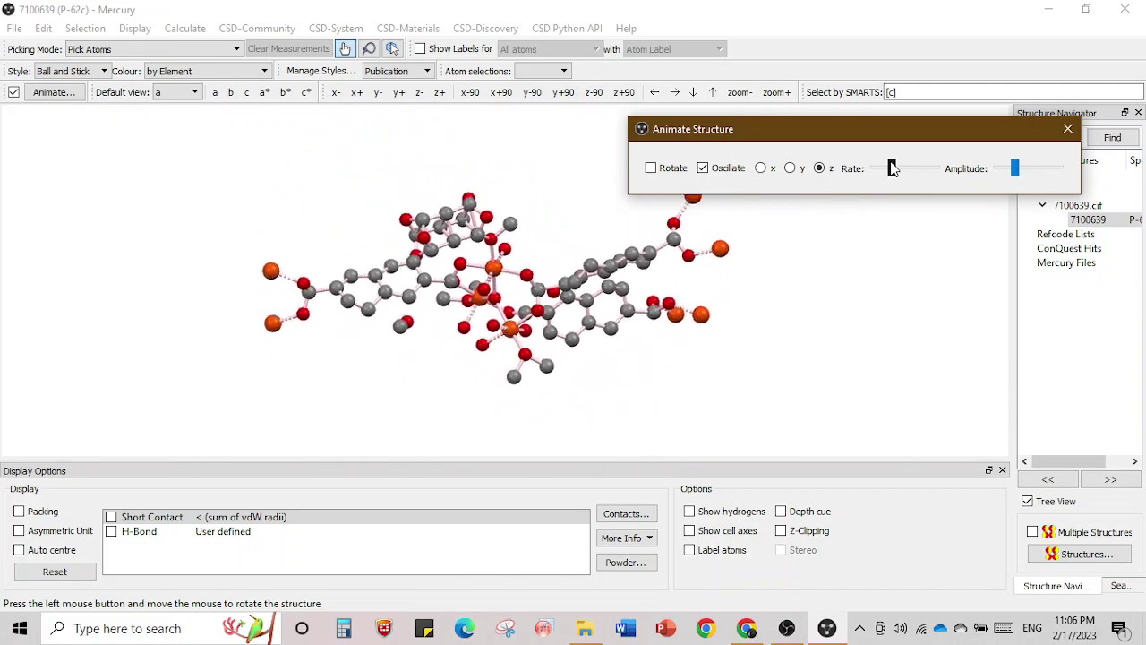
Switch the animation to slow continuous rotation, try the x and y axes, and leave it rotating about z with the settings closed.
click(703, 168)
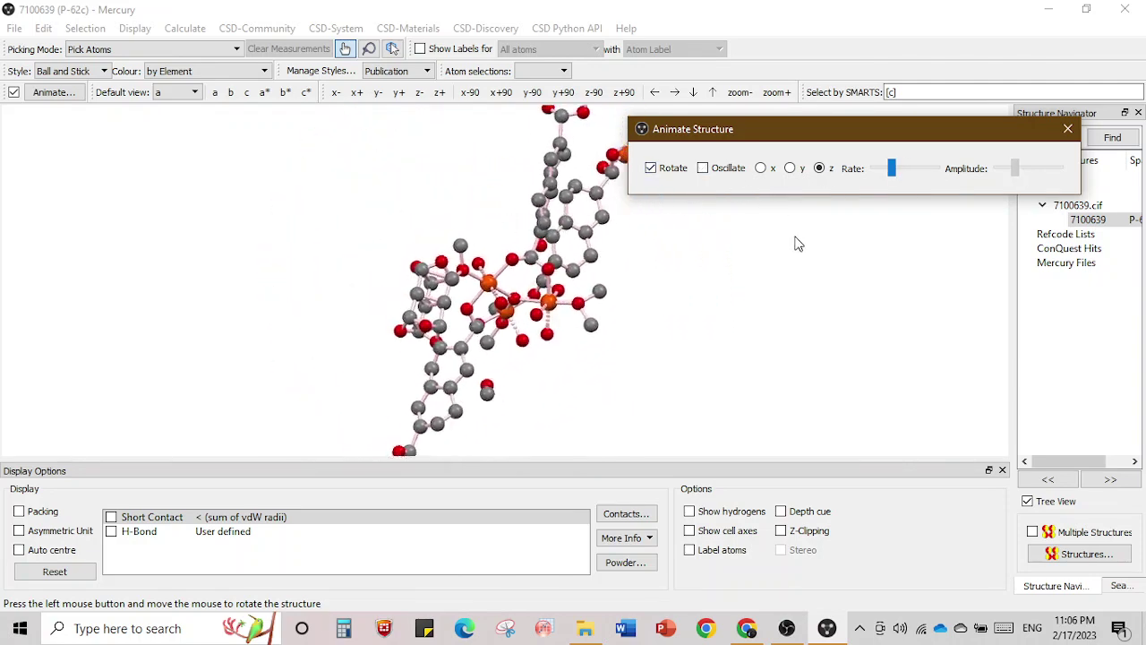
drag(891, 169, 877, 172)
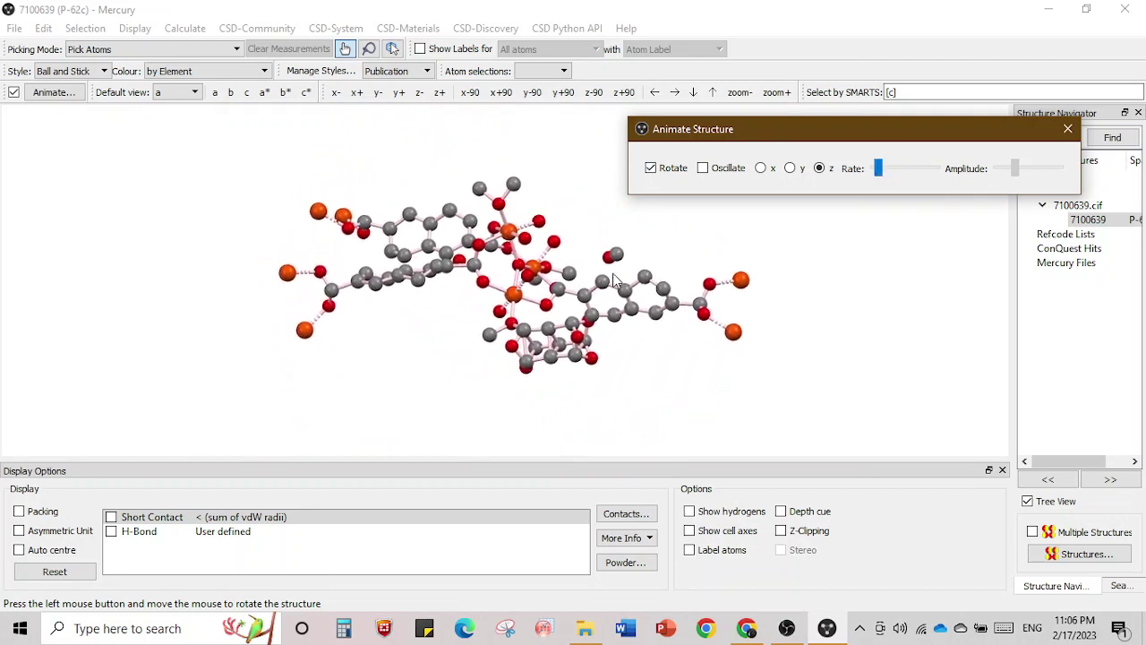
click(590, 364)
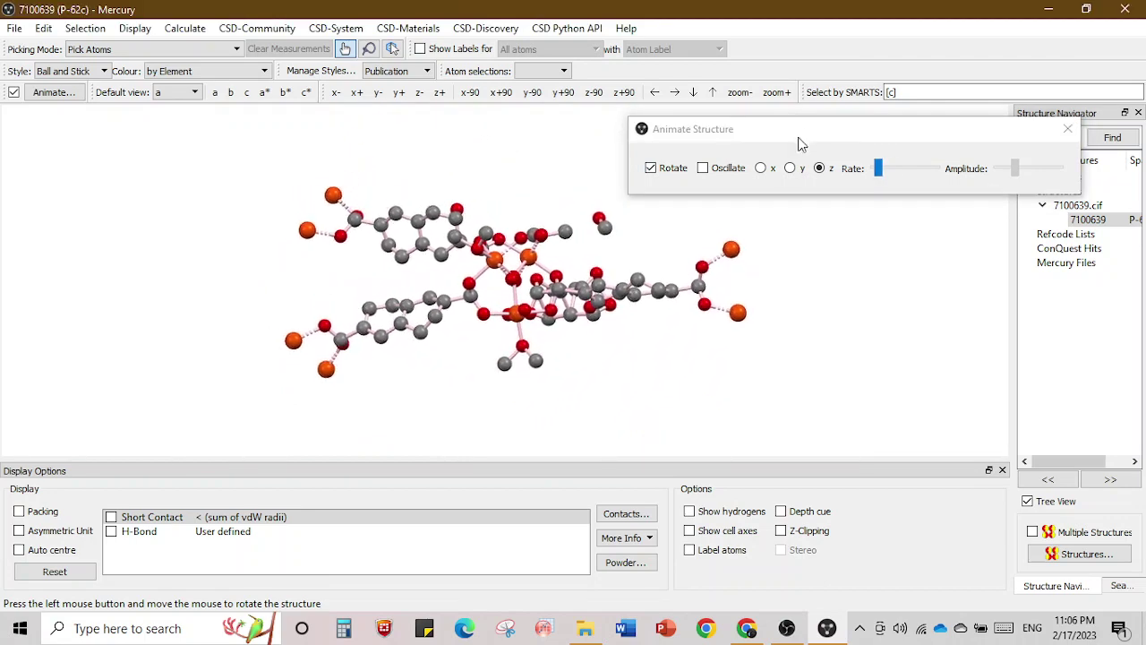
click(761, 169)
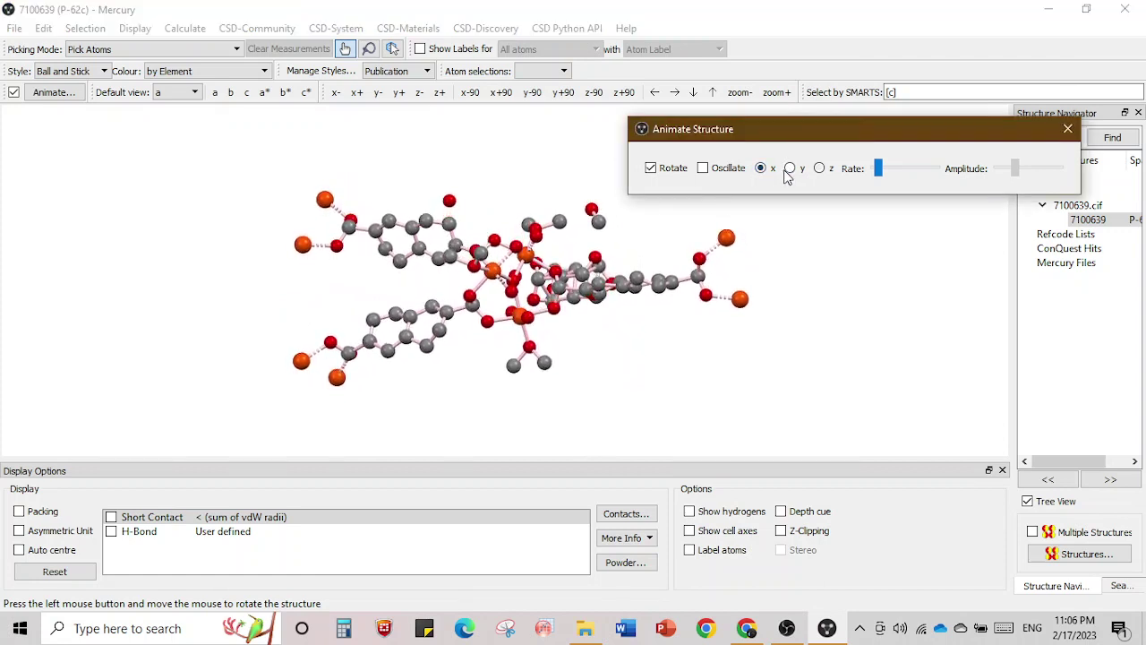
click(789, 169)
click(819, 169)
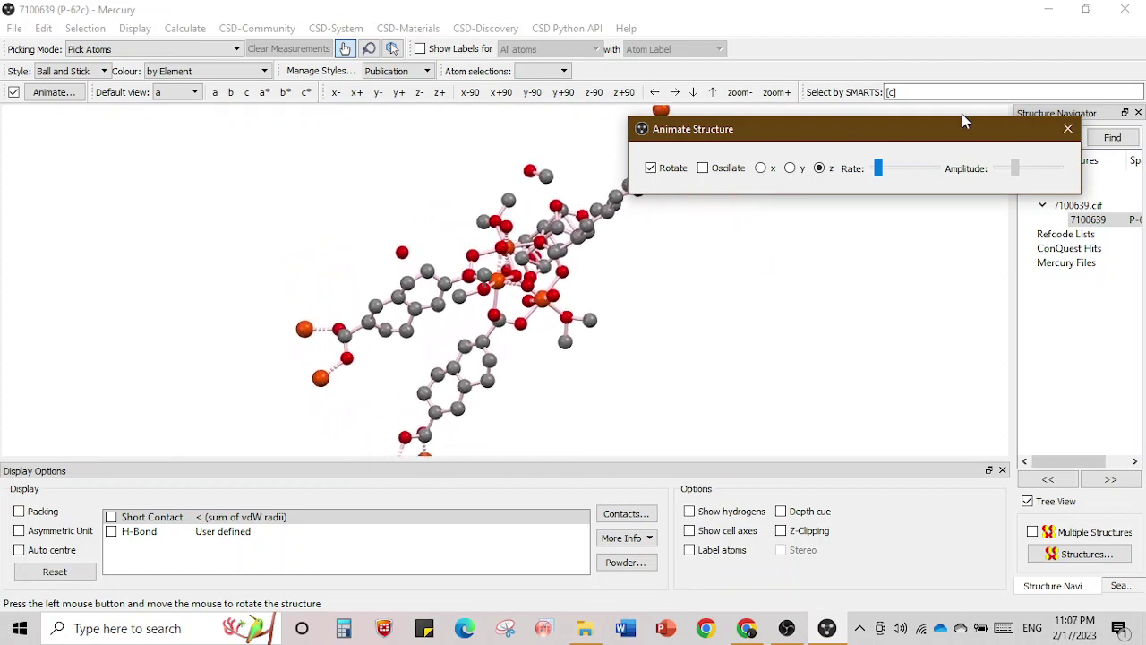
click(1068, 129)
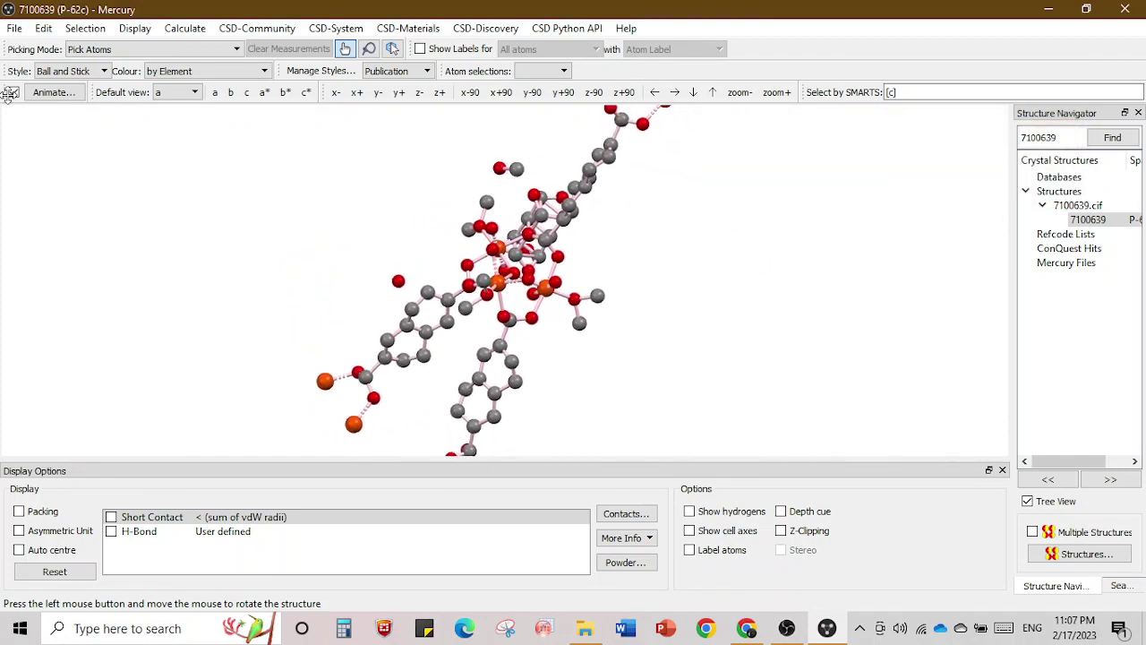
Compare the rotating structure in Wireframe and Capped Sticks styles, returning to Ball and Stick.
click(79, 71)
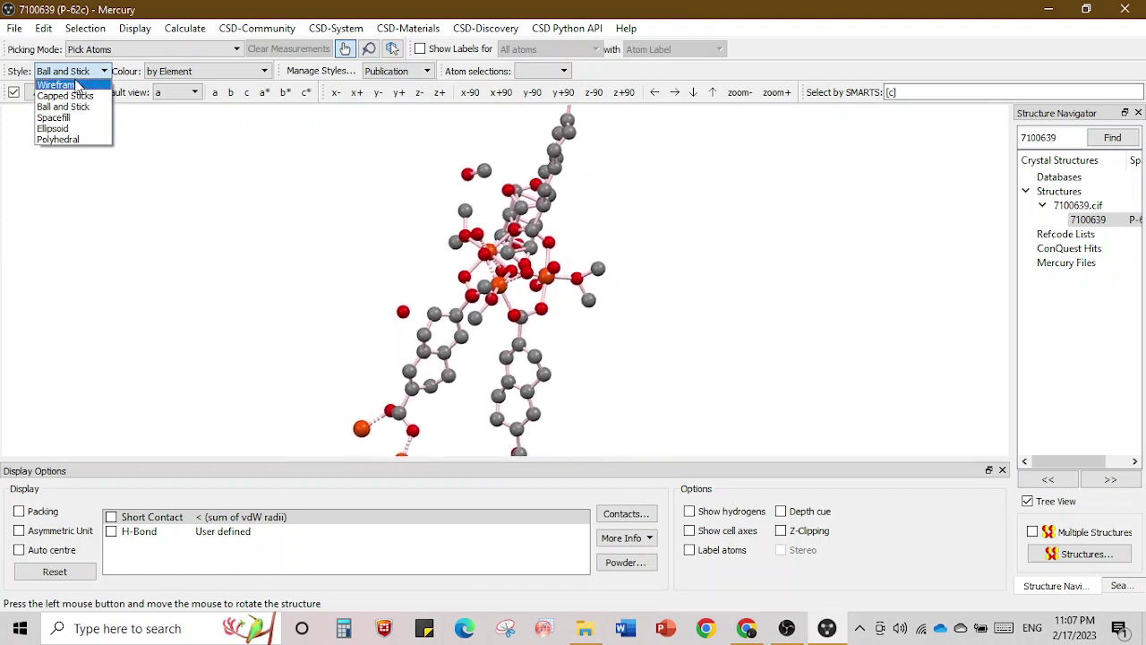
click(77, 84)
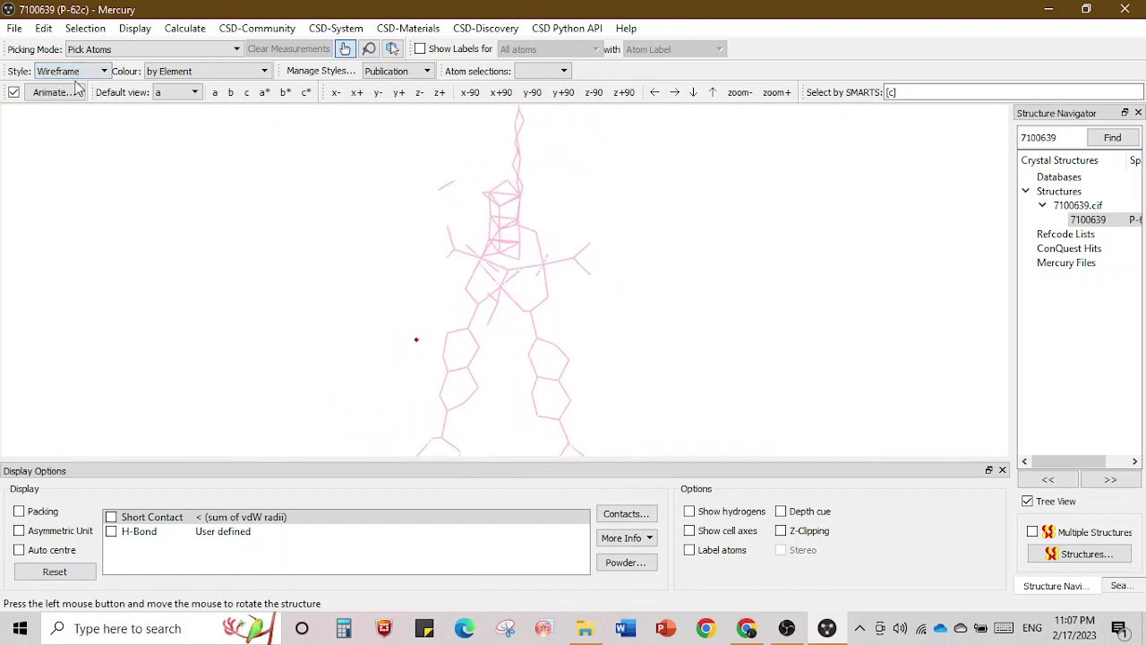
click(77, 73)
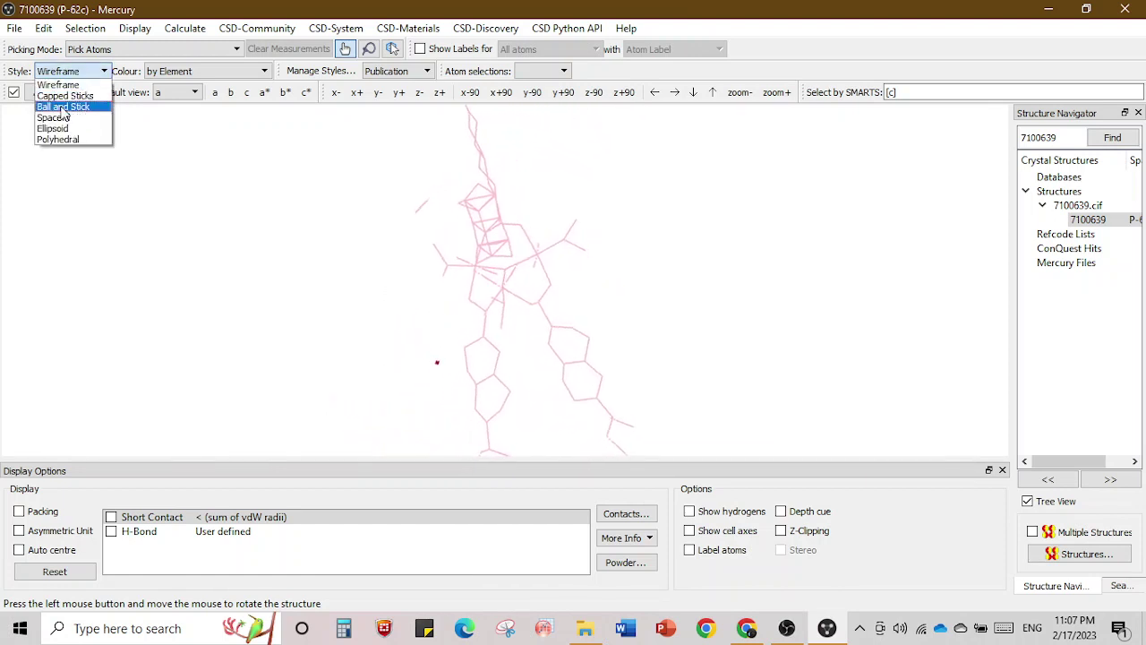
click(62, 91)
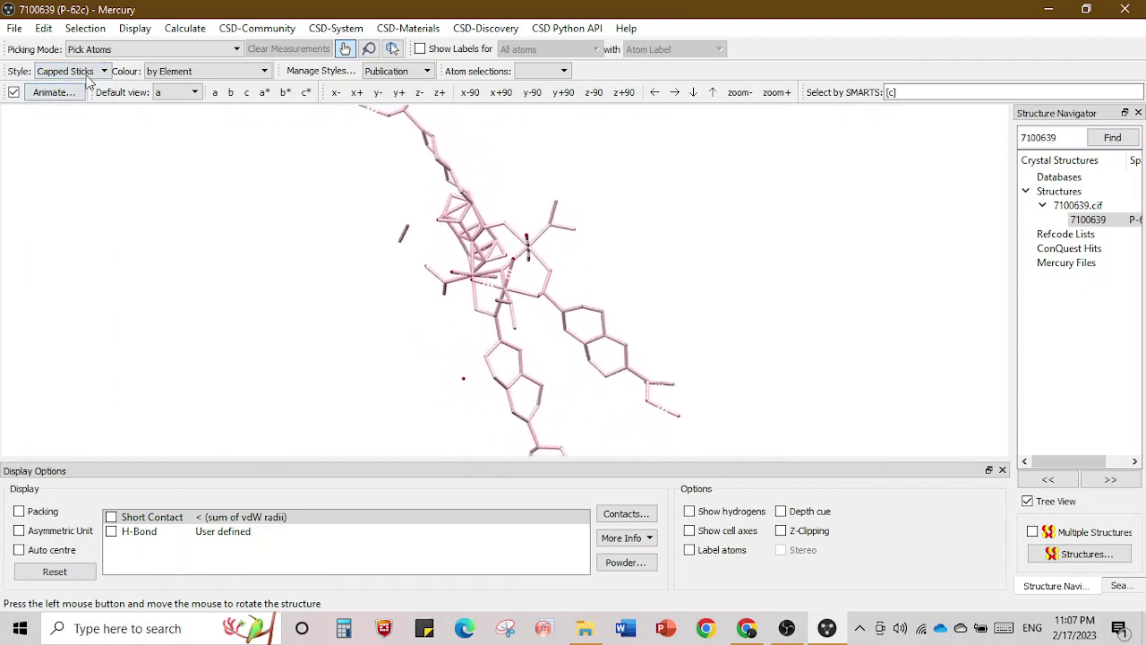
click(70, 72)
click(79, 107)
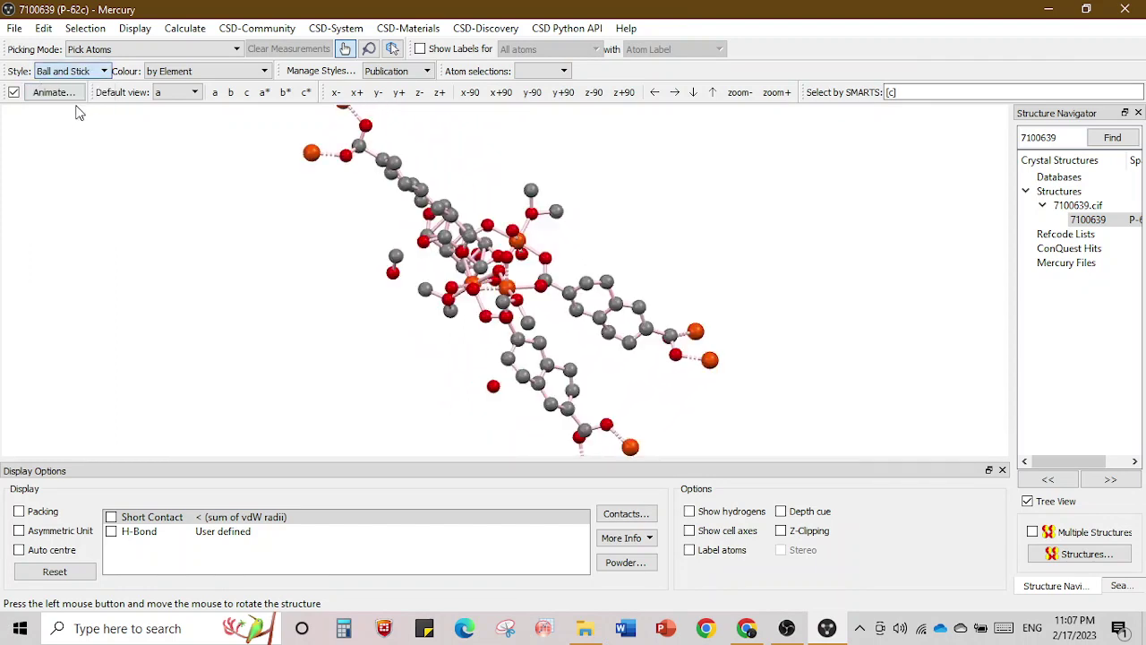
Examine the rotating structure in the Spacefill, Ellipsoid and Polyhedral styles.
click(90, 73)
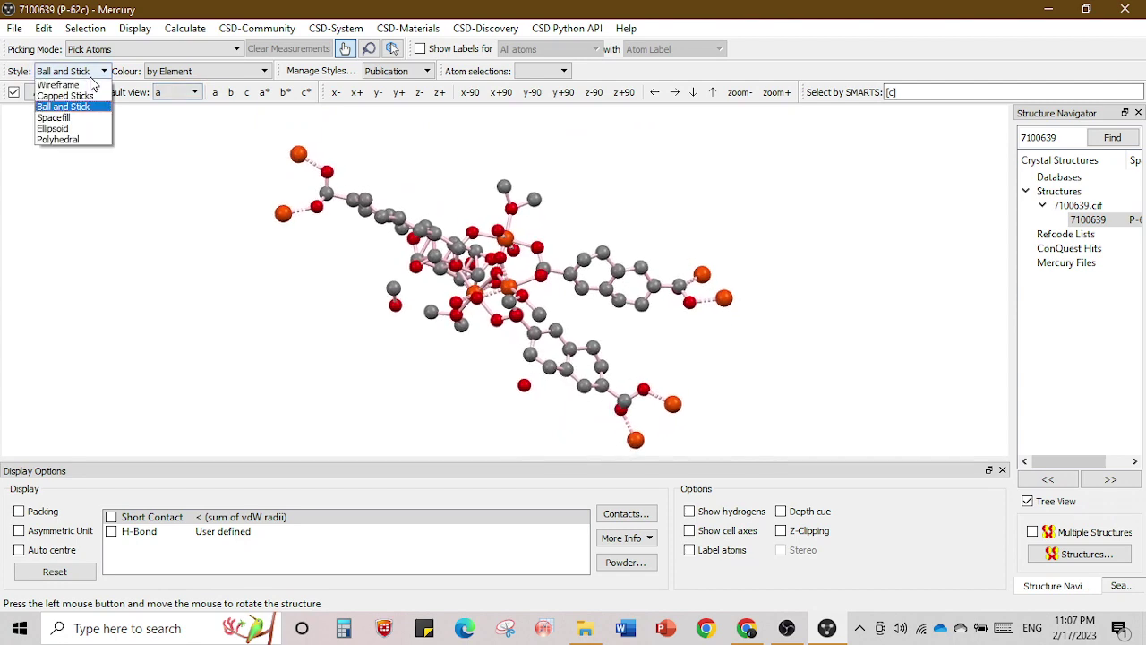
click(61, 116)
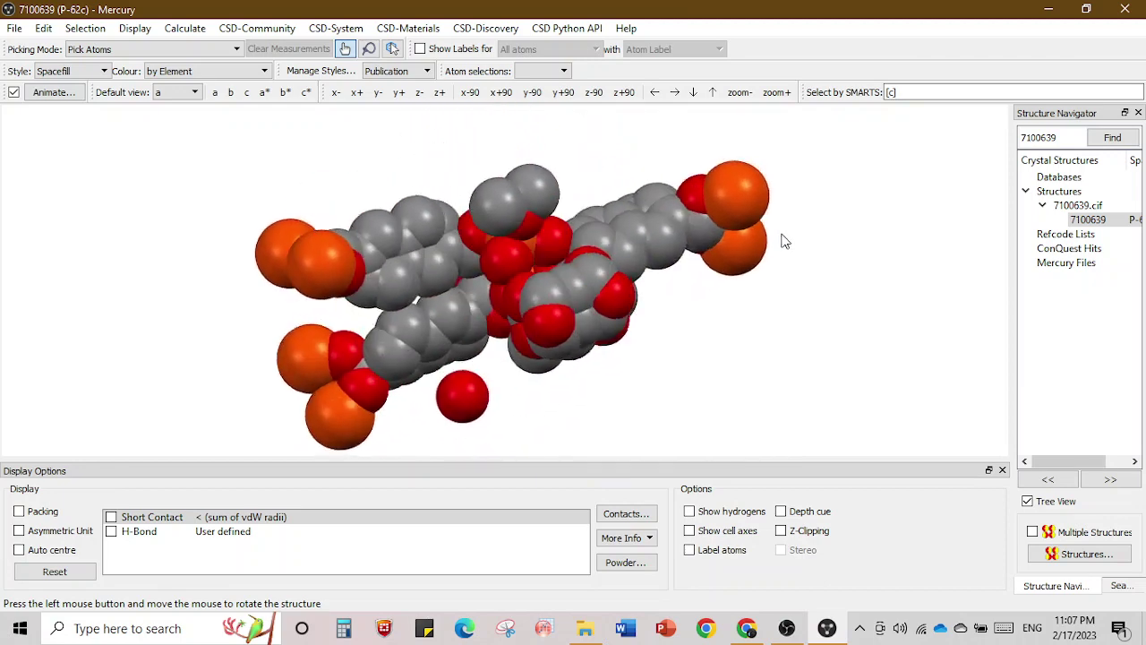
click(71, 71)
click(79, 128)
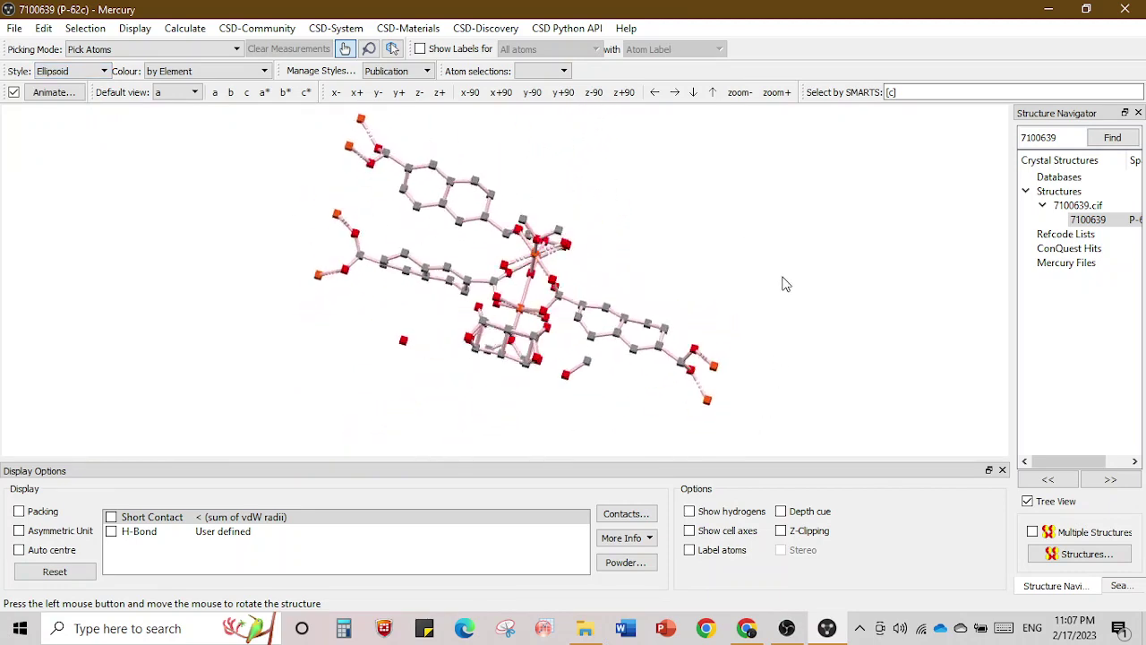
click(72, 72)
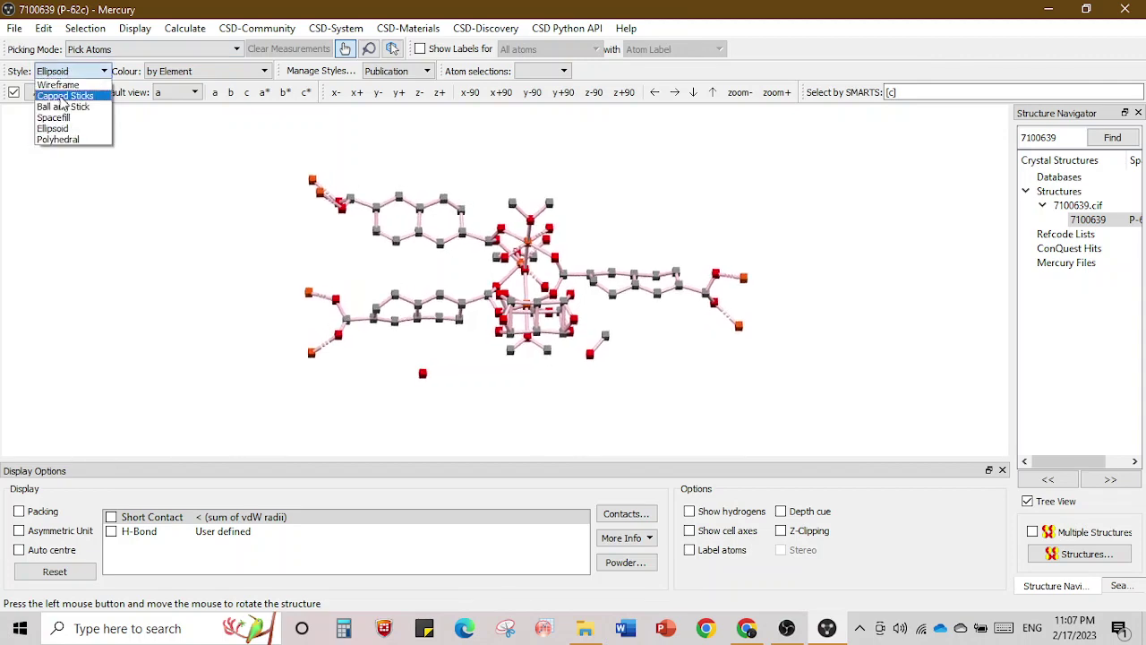
click(67, 141)
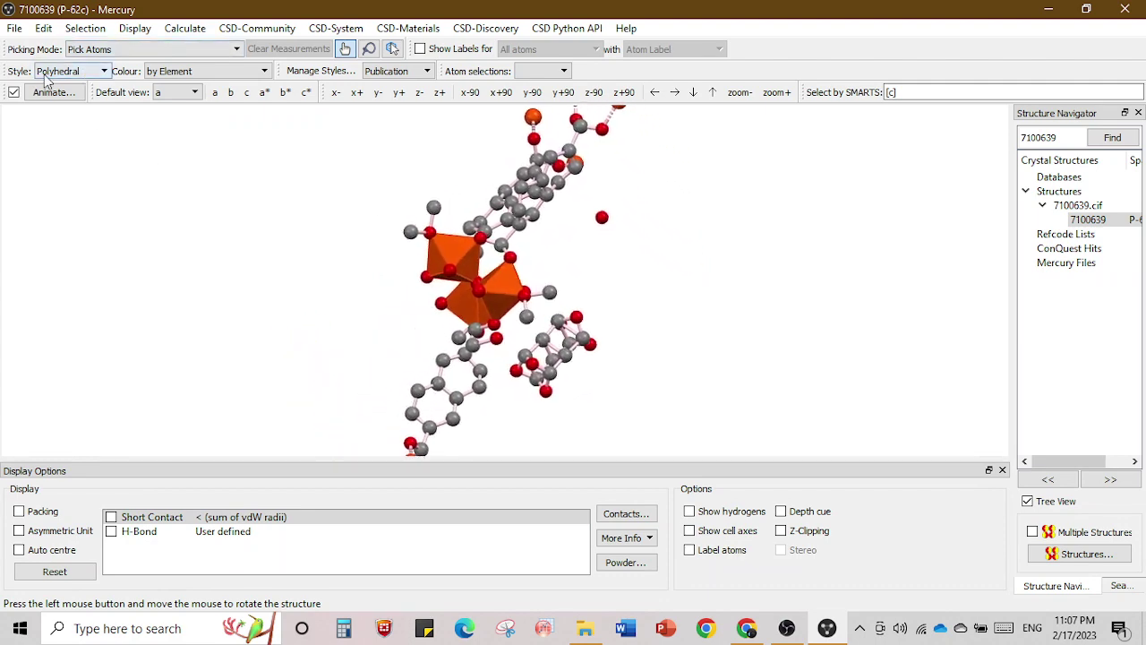
Display the structure along the c axis without animation and set its style back to Ball and Stick.
click(251, 94)
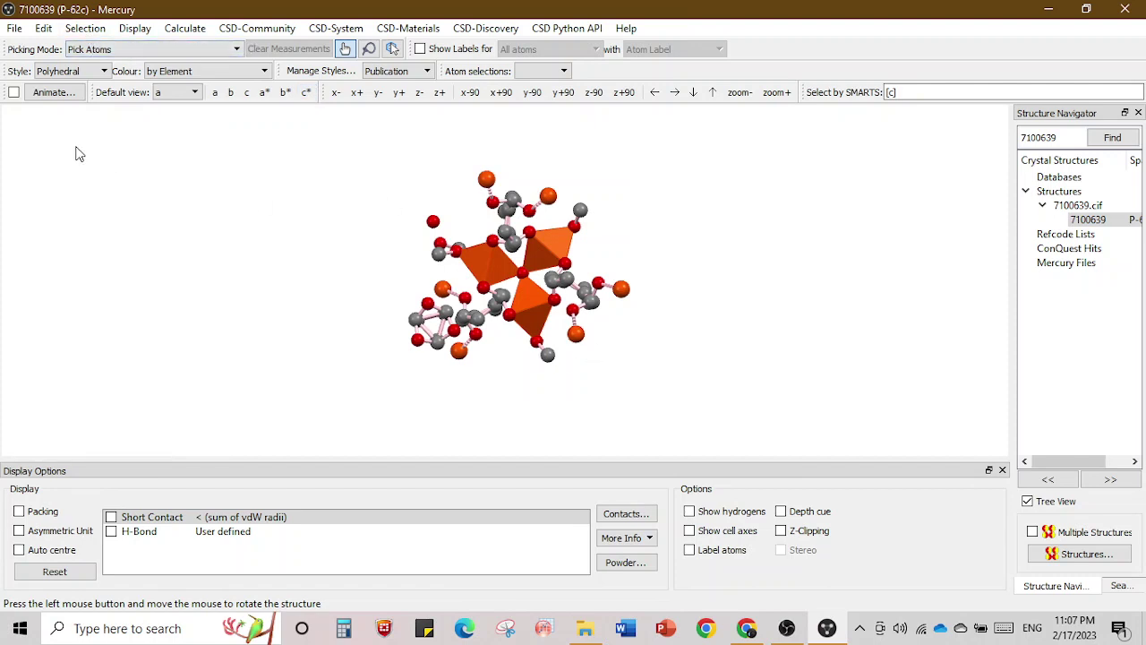
click(76, 72)
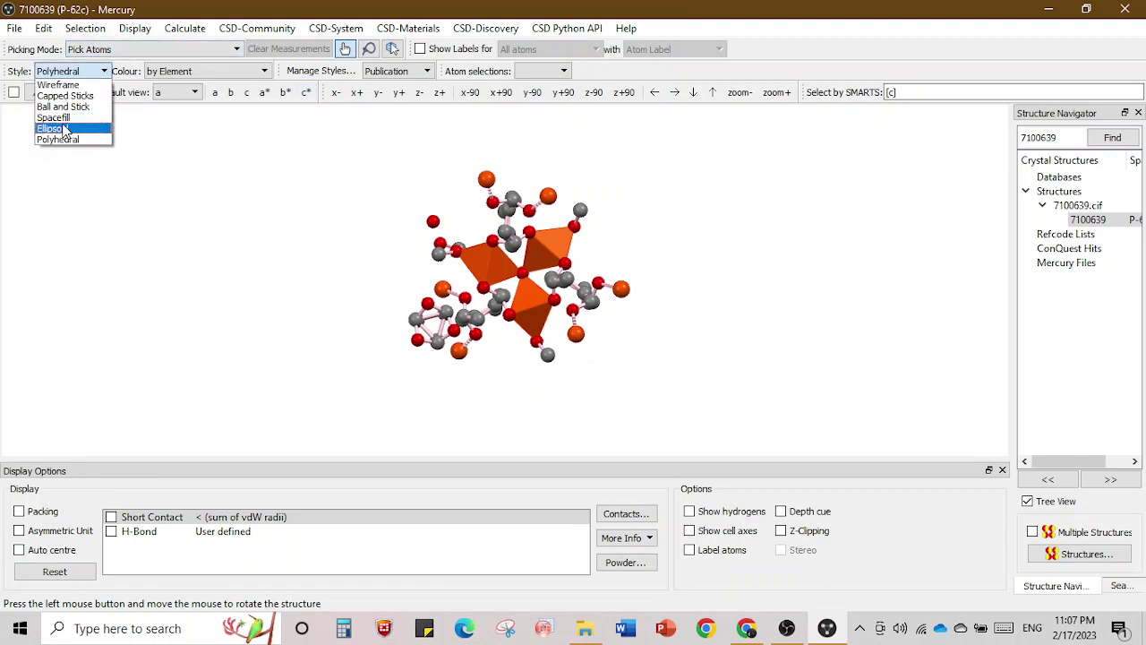
click(84, 110)
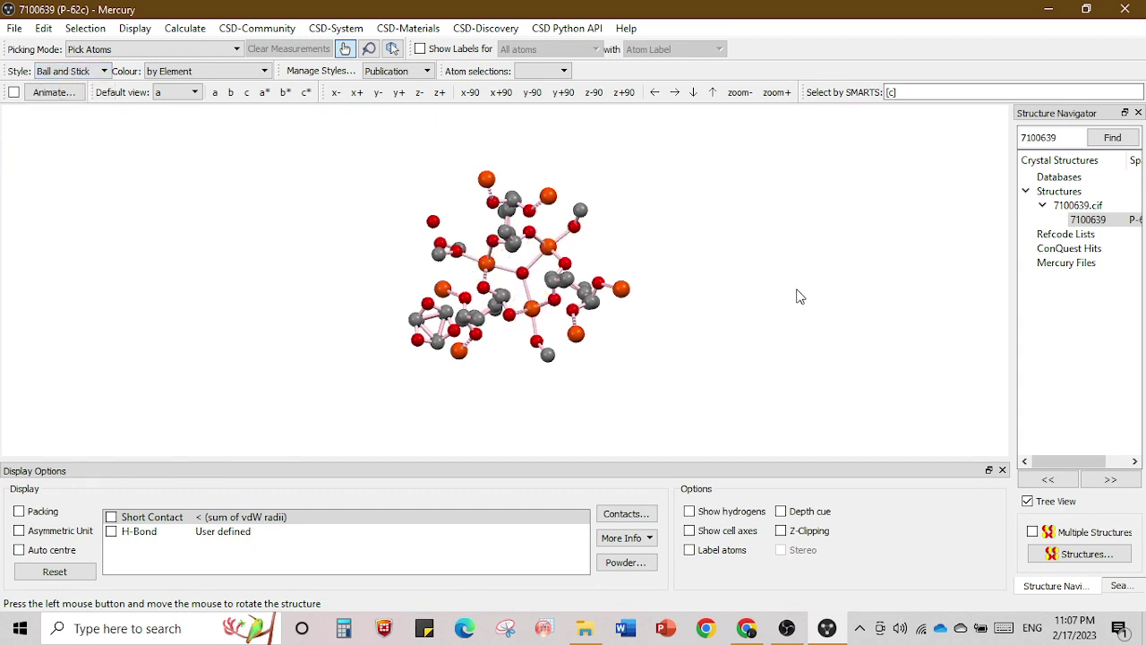
Delete the detached cage-like cluster of carbon and oxygen atoms beside the iron framework.
click(778, 93)
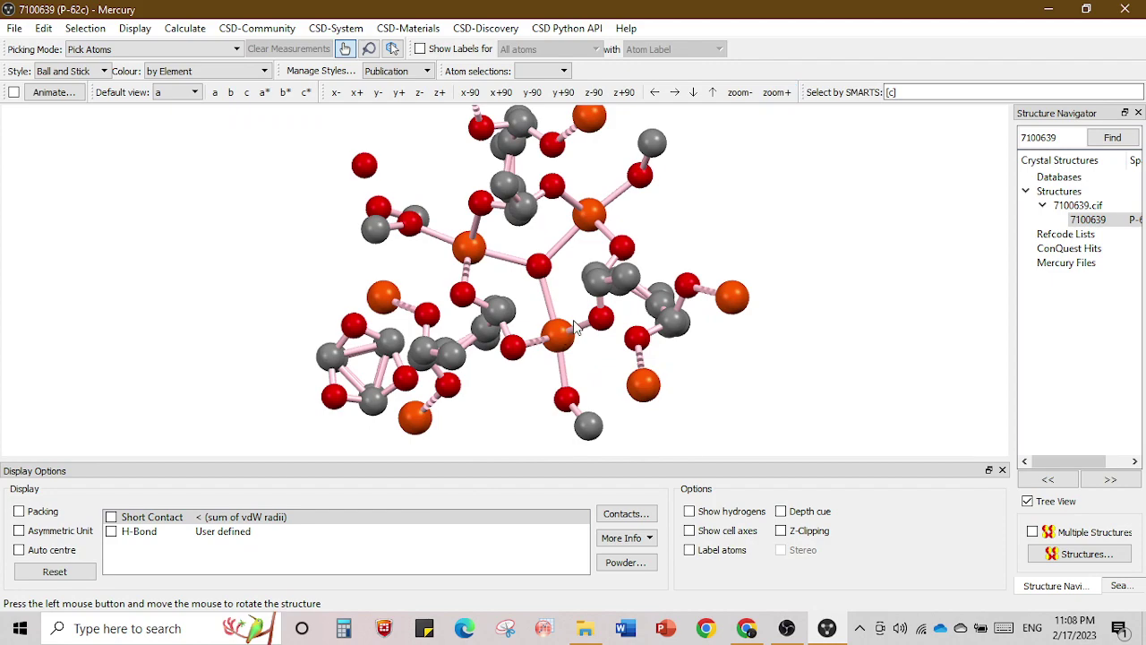
drag(576, 328, 540, 281)
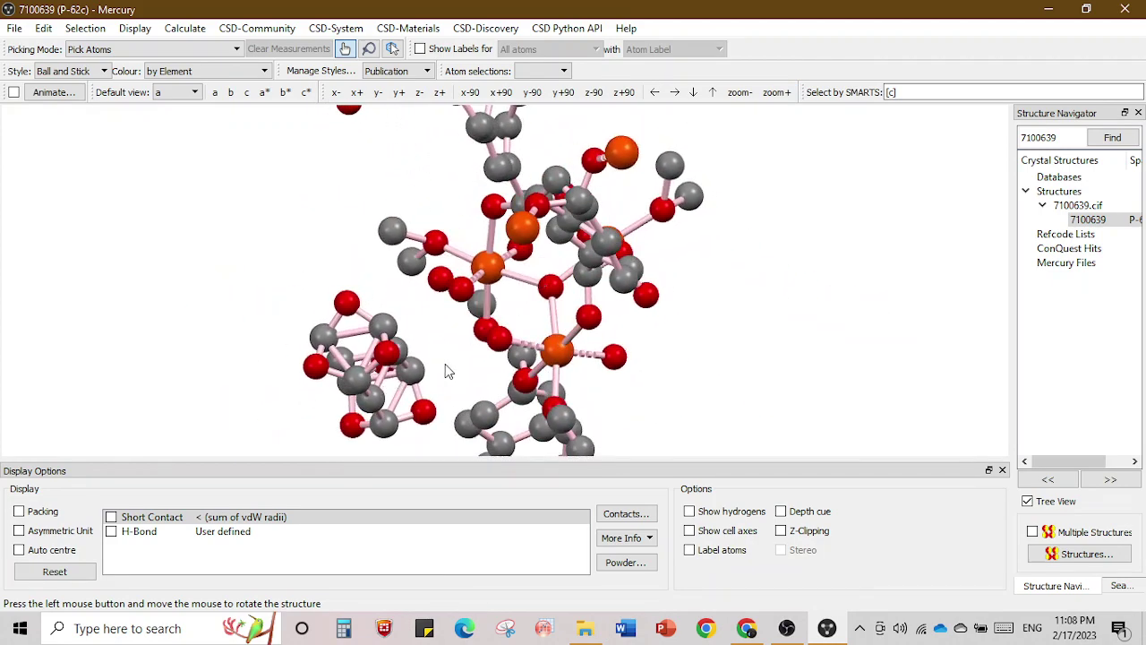
drag(449, 371, 410, 206)
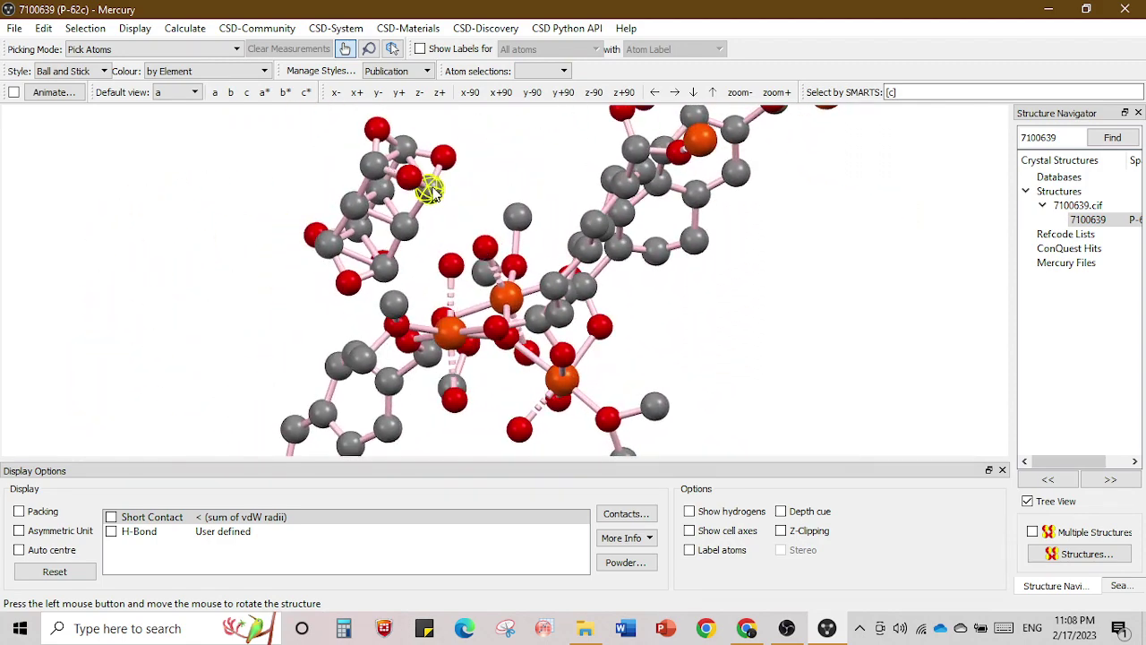
right_click(432, 193)
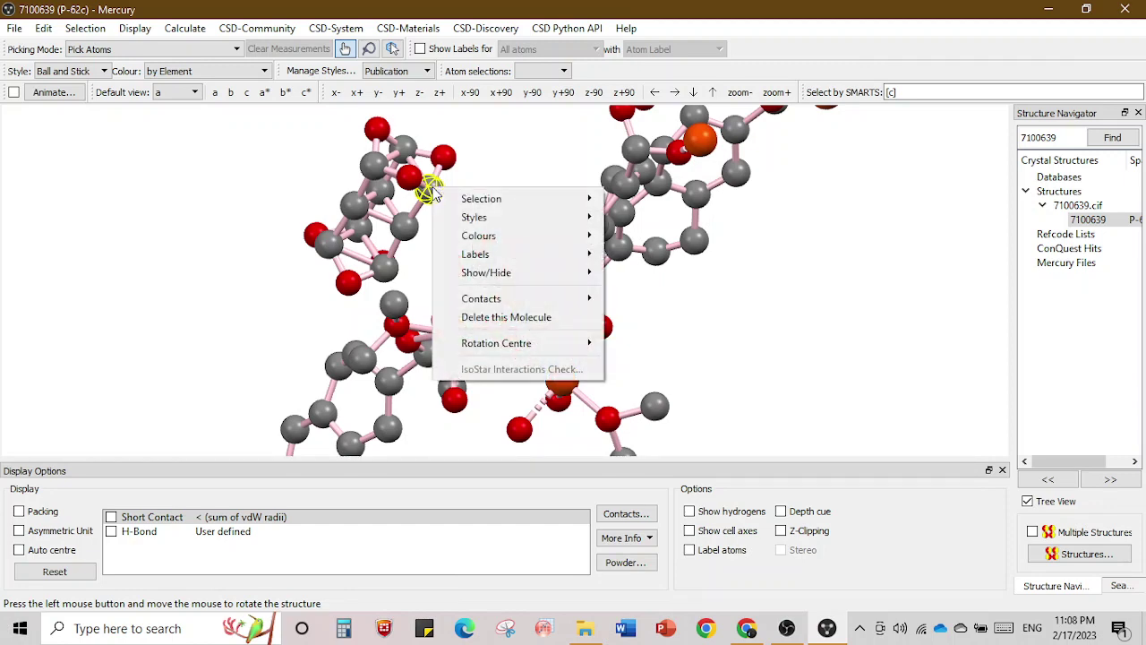
click(506, 317)
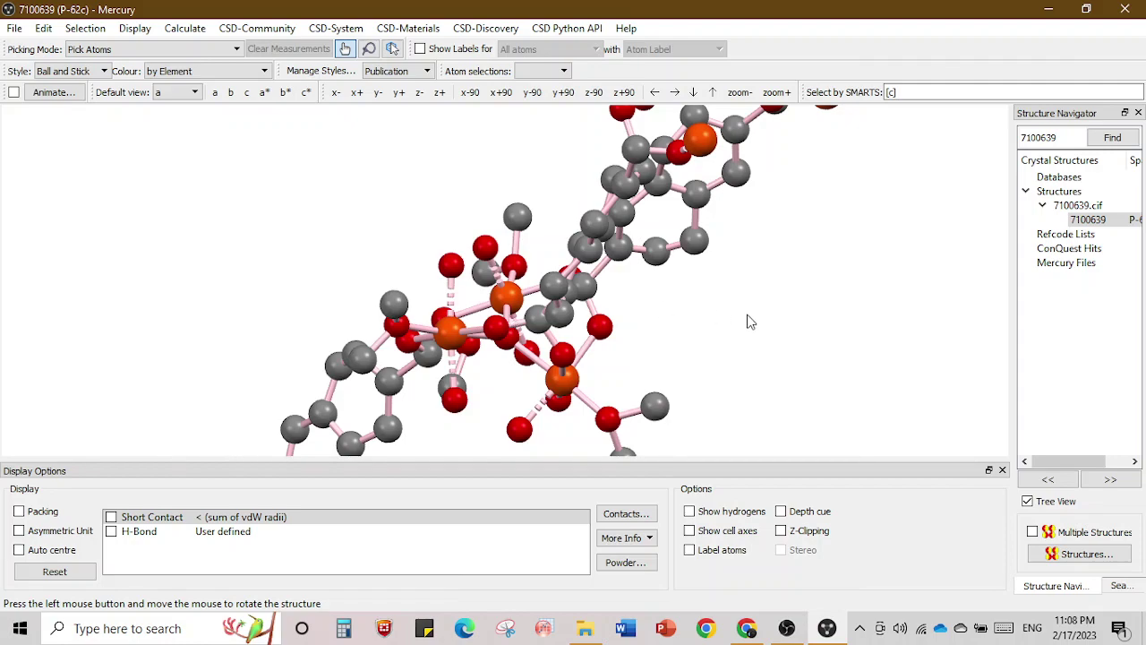
Delete the isolated single oxygen atom nearest the iron cluster.
drag(750, 322, 814, 410)
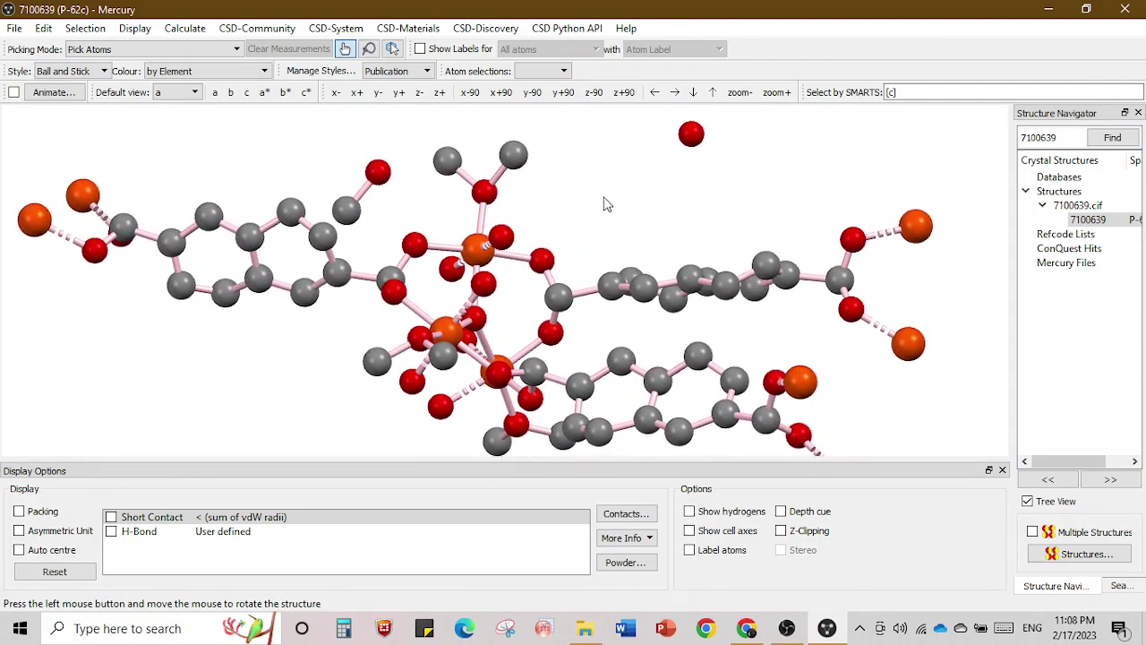
drag(606, 203, 966, 146)
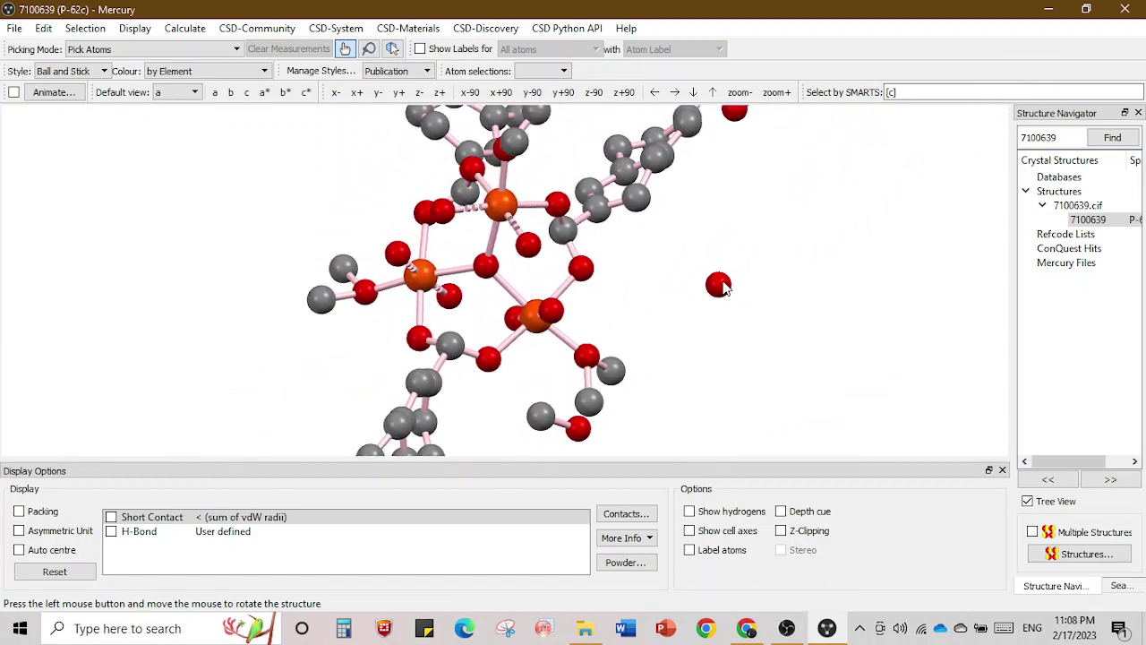
right_click(722, 290)
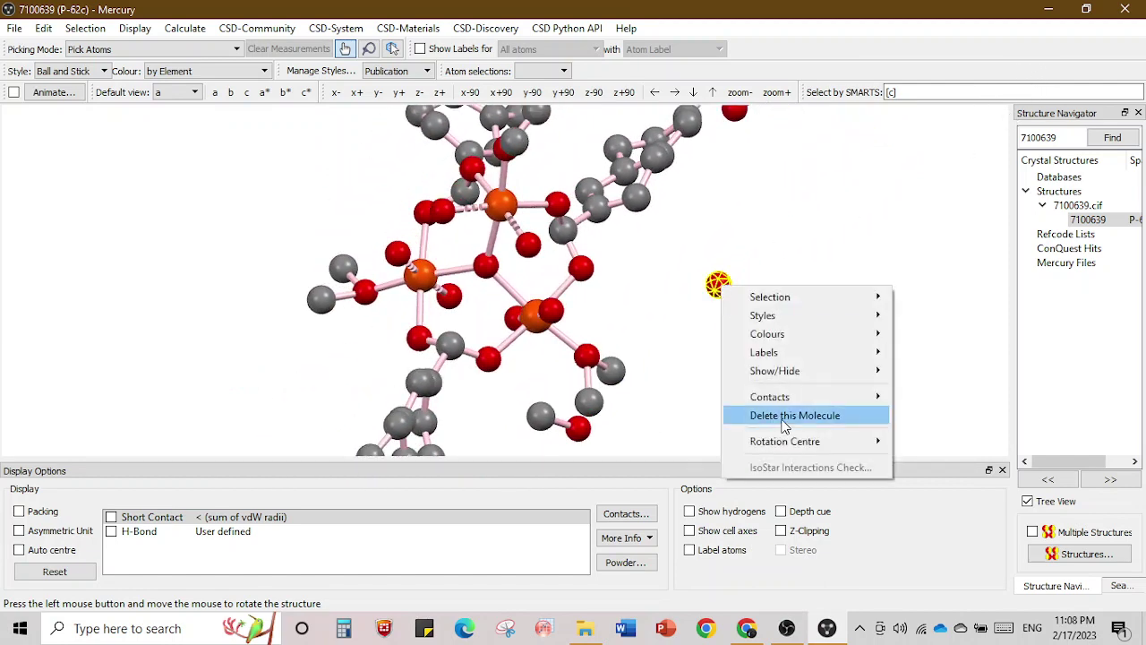
click(783, 423)
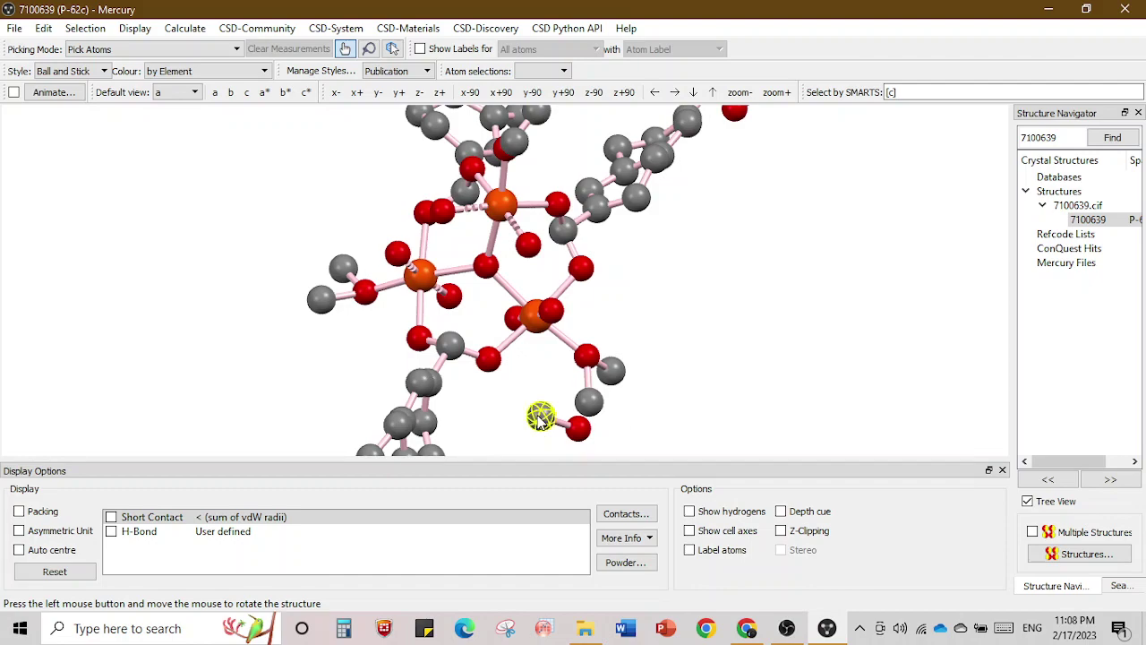
Delete the detached carbon–oxygen fragment below the iron cluster.
right_click(540, 421)
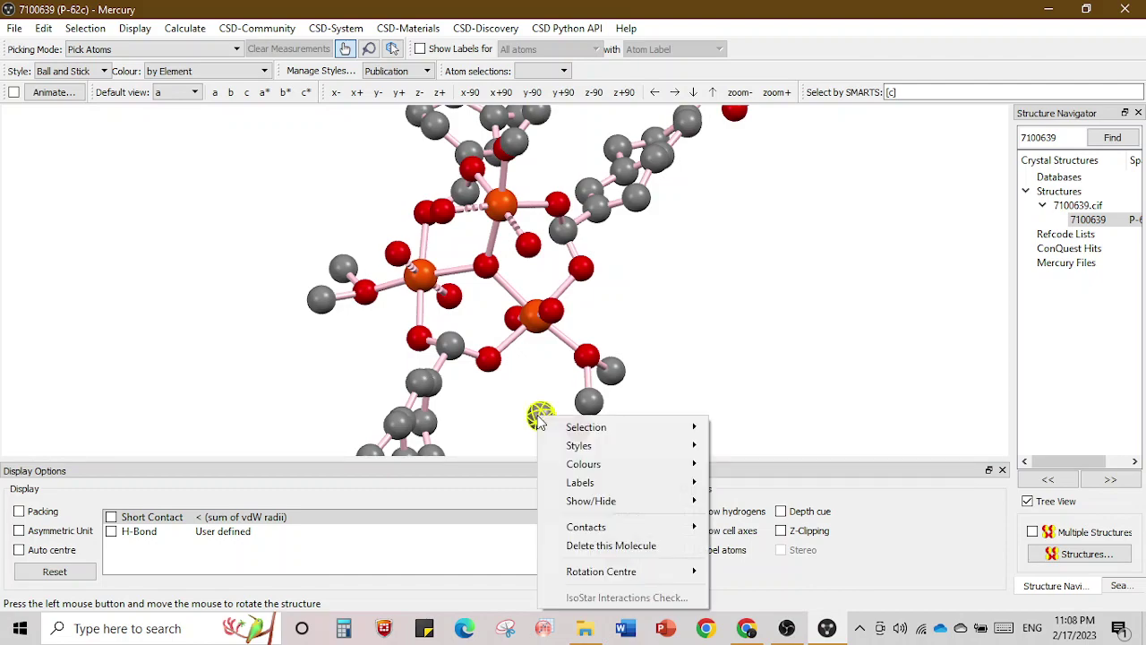
click(621, 546)
Try to delete the molecule through a terminal carbon atom on an iron-bound oxygen, and undo the deletion.
drag(671, 366, 628, 235)
drag(524, 348, 788, 296)
click(594, 430)
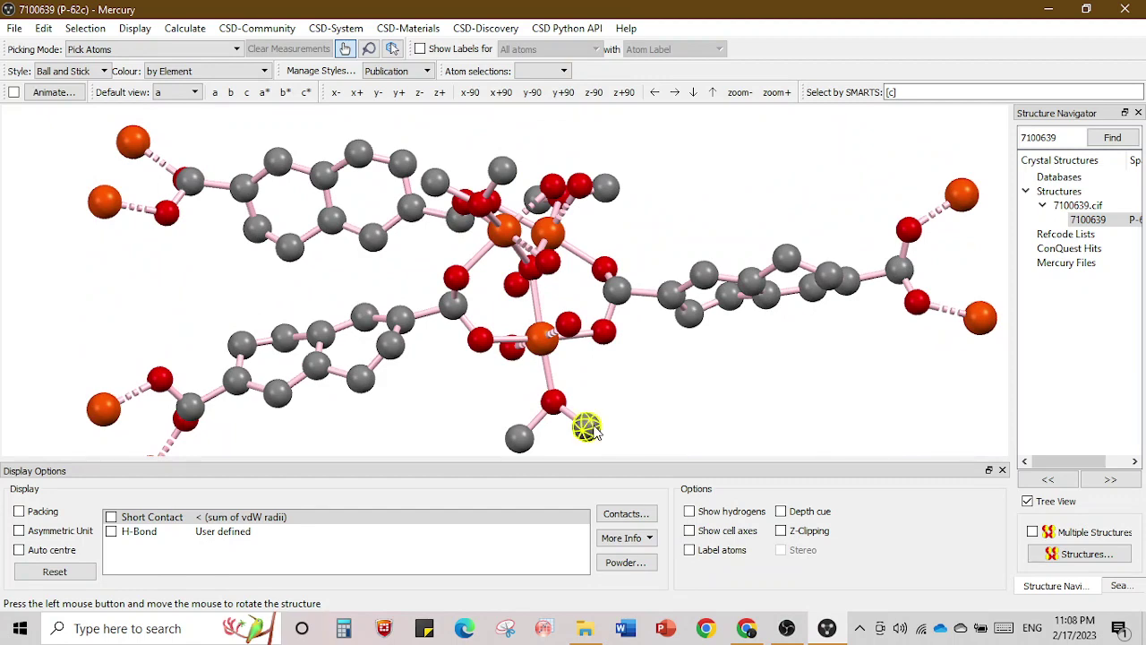
right_click(595, 432)
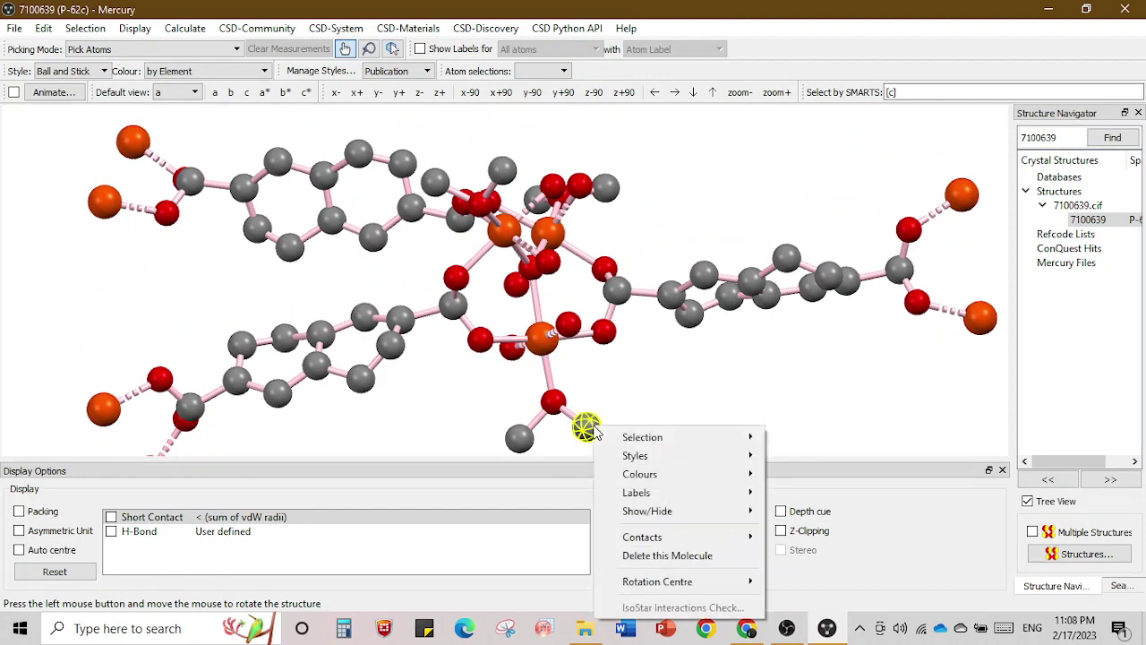
click(679, 555)
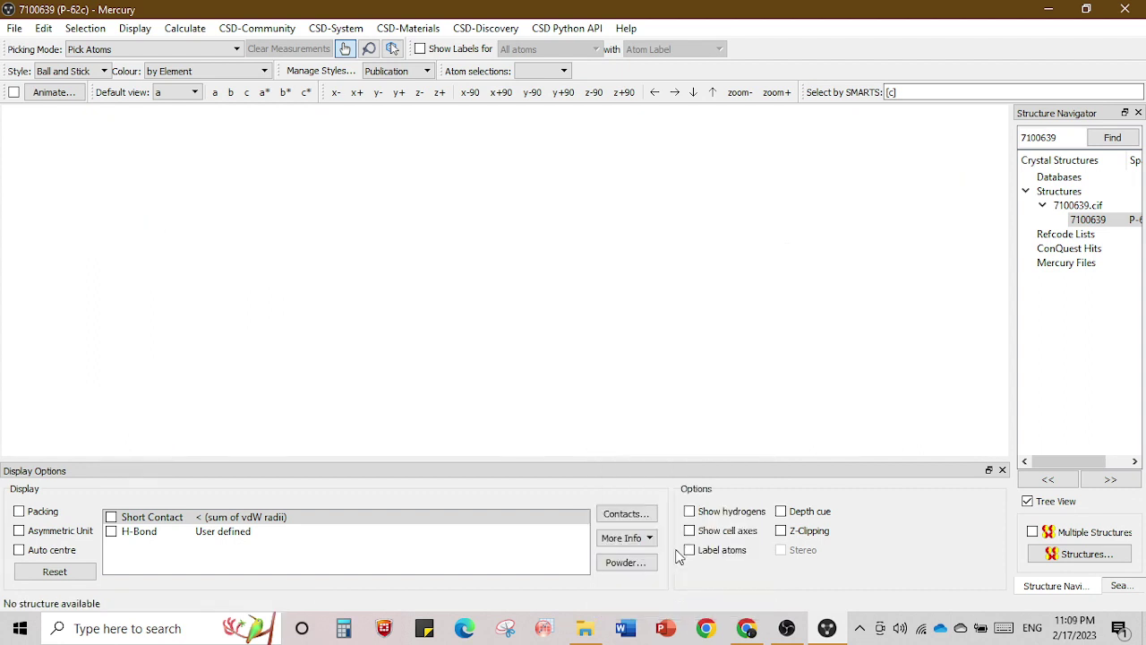
key(ctrl+z)
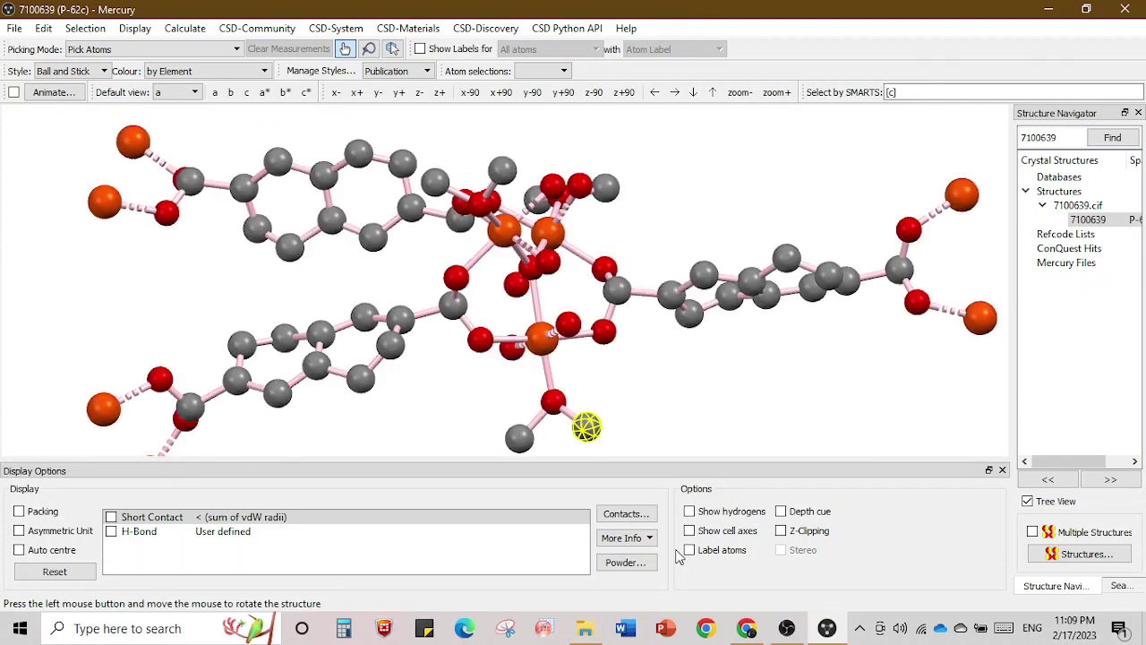
Try to hide the same terminal carbon atom, and set it back to shown.
right_click(587, 433)
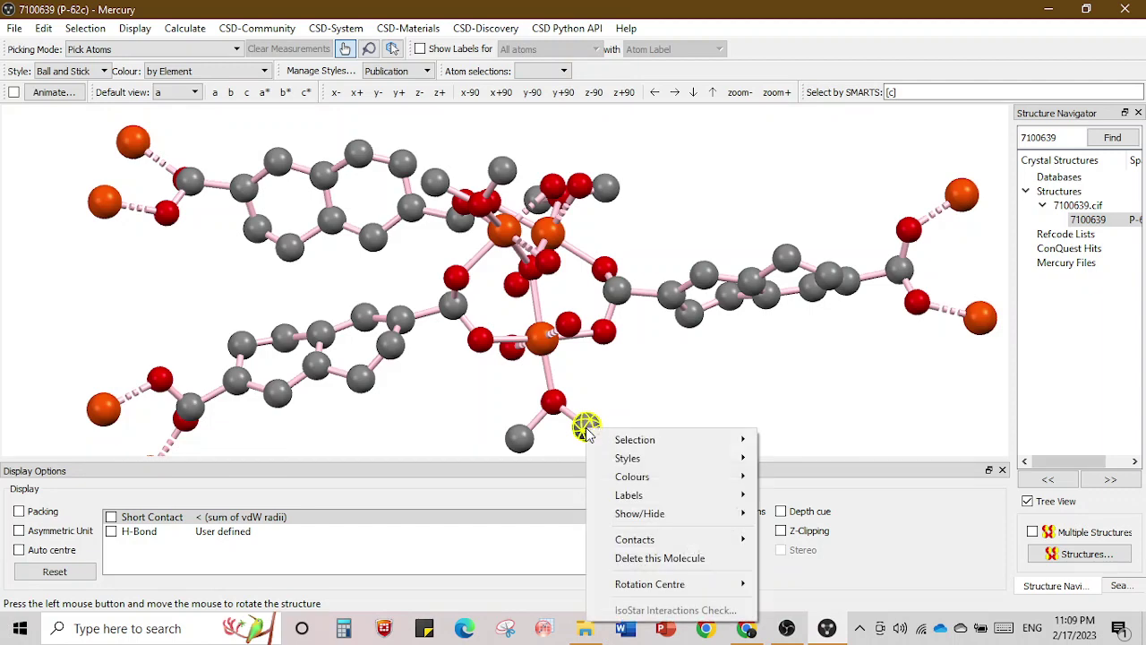
mouse_move(670, 515)
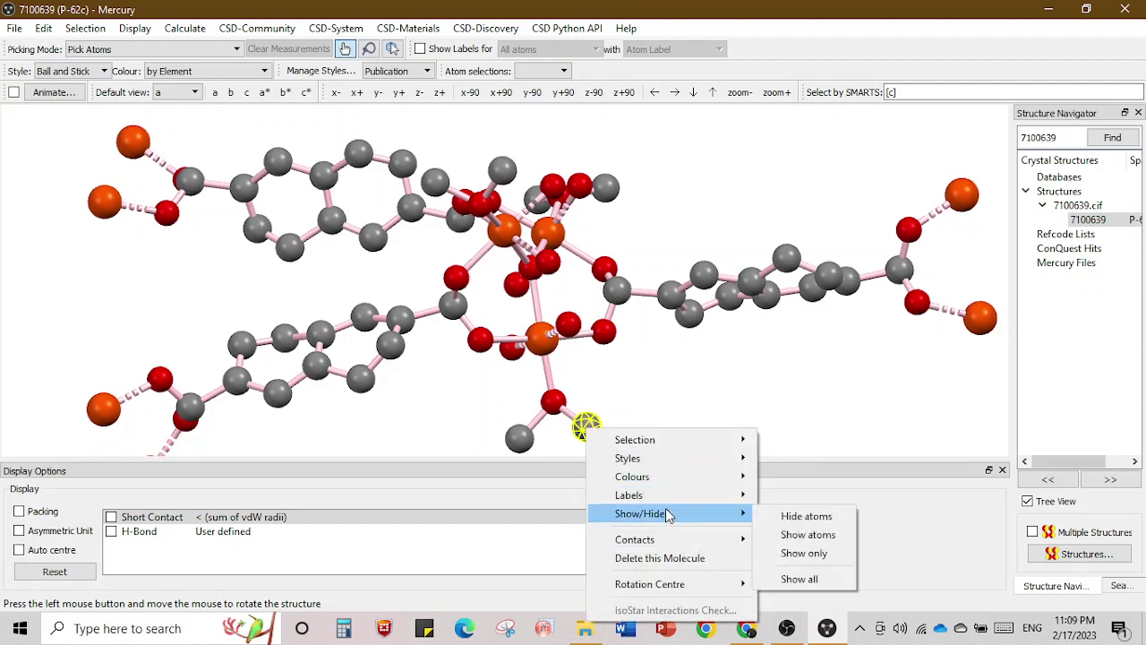
click(824, 522)
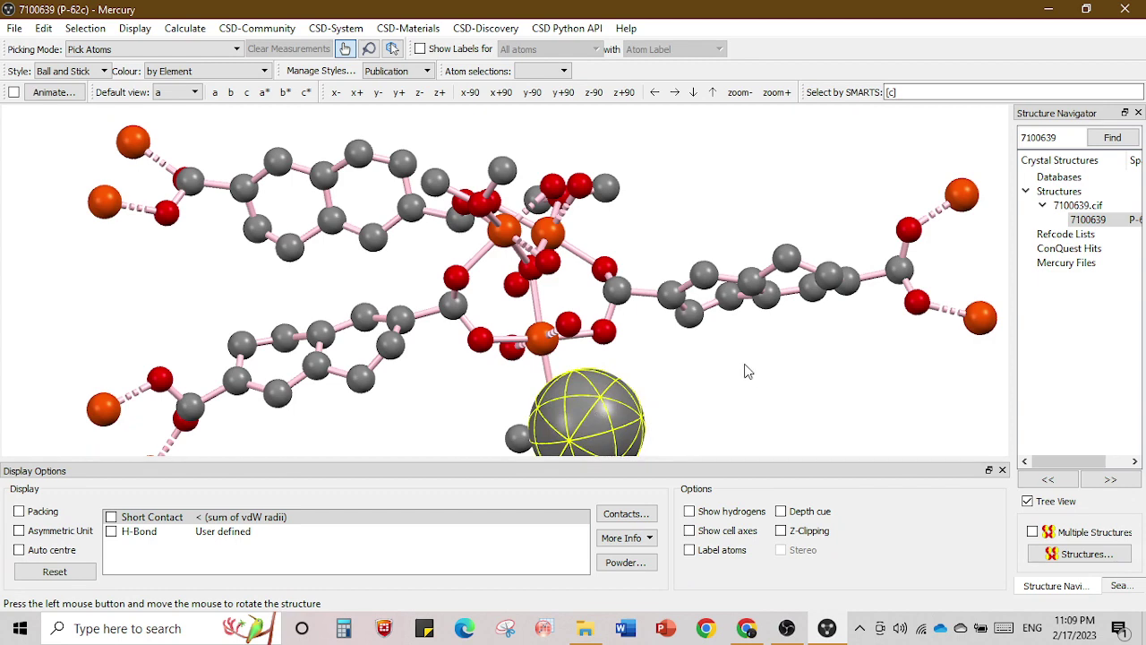
drag(747, 369, 783, 299)
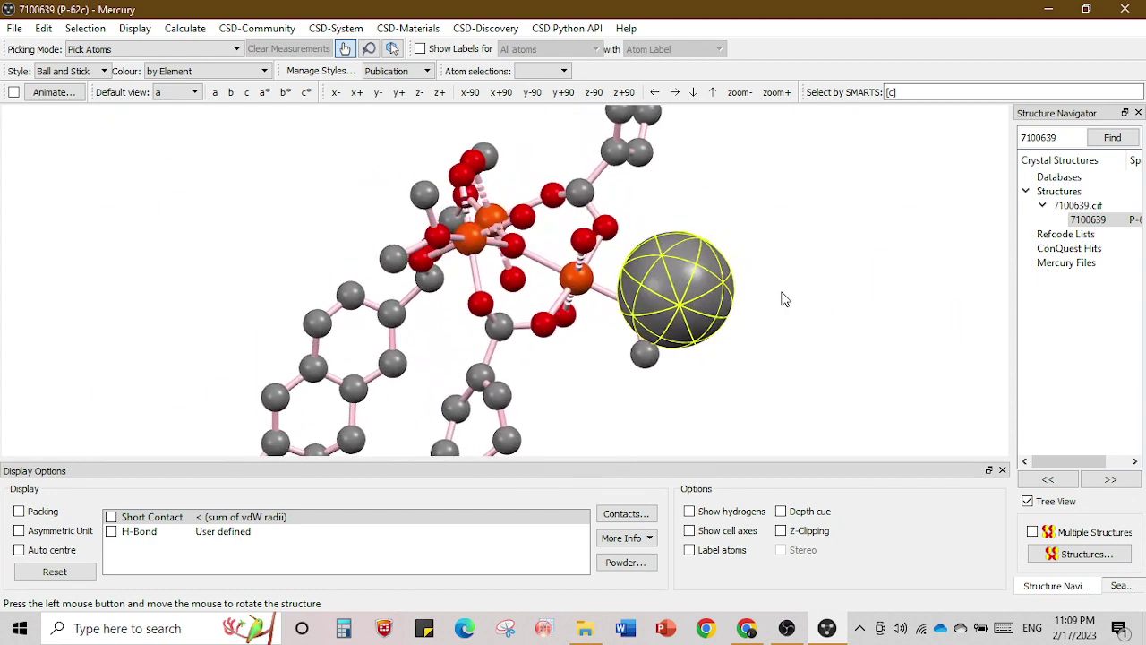
right_click(672, 279)
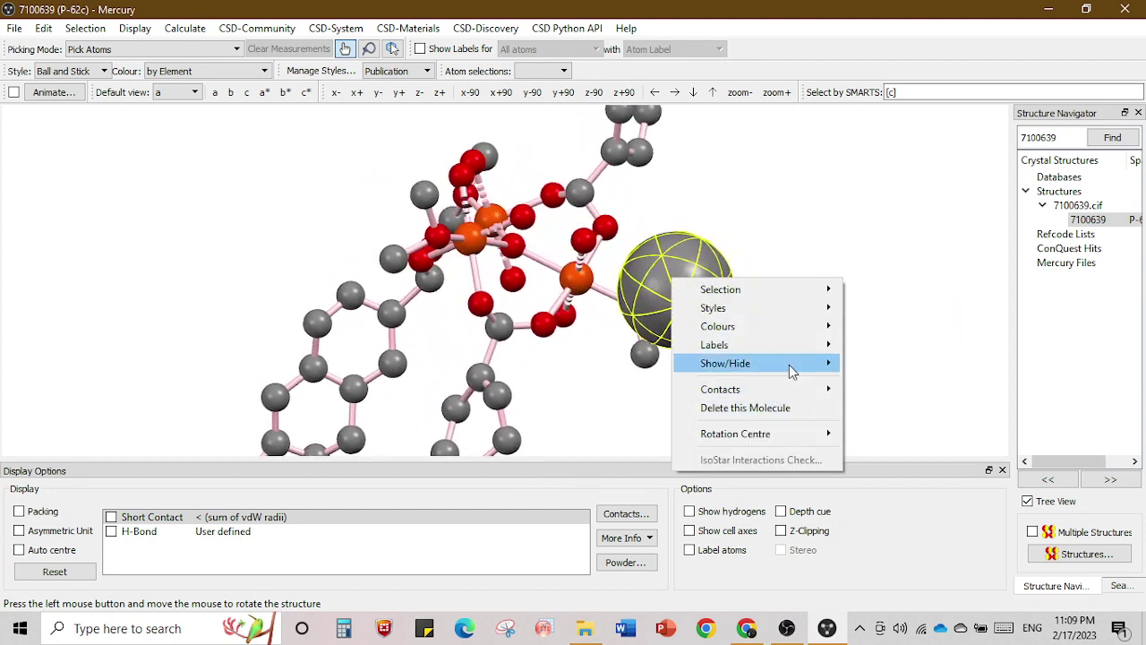
mouse_move(790, 368)
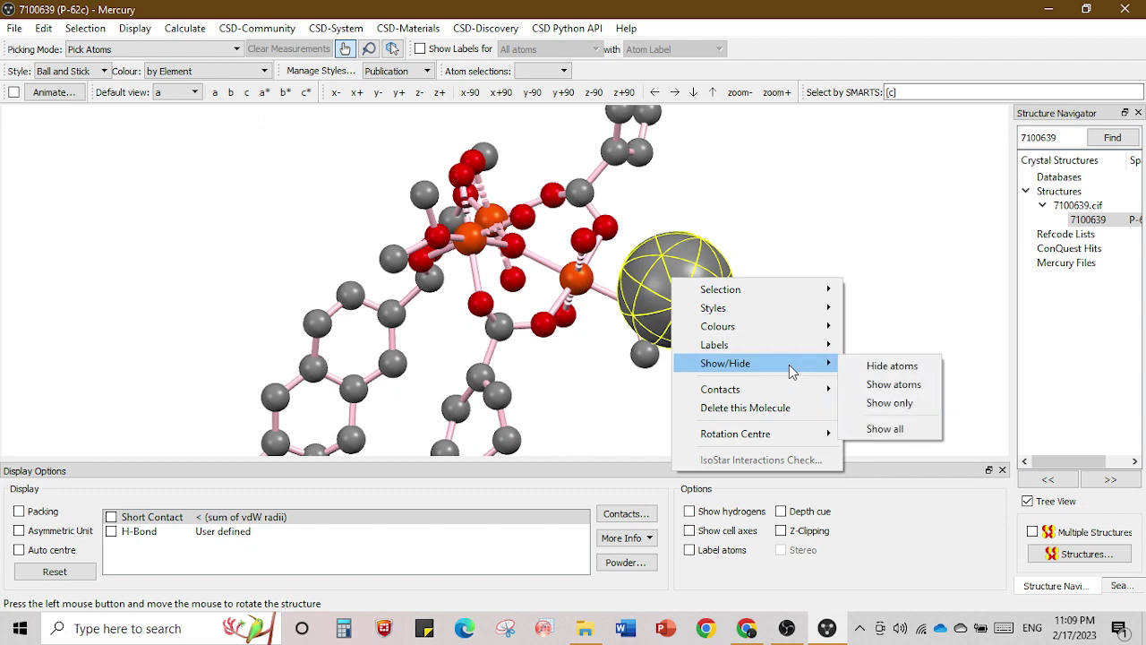
click(913, 367)
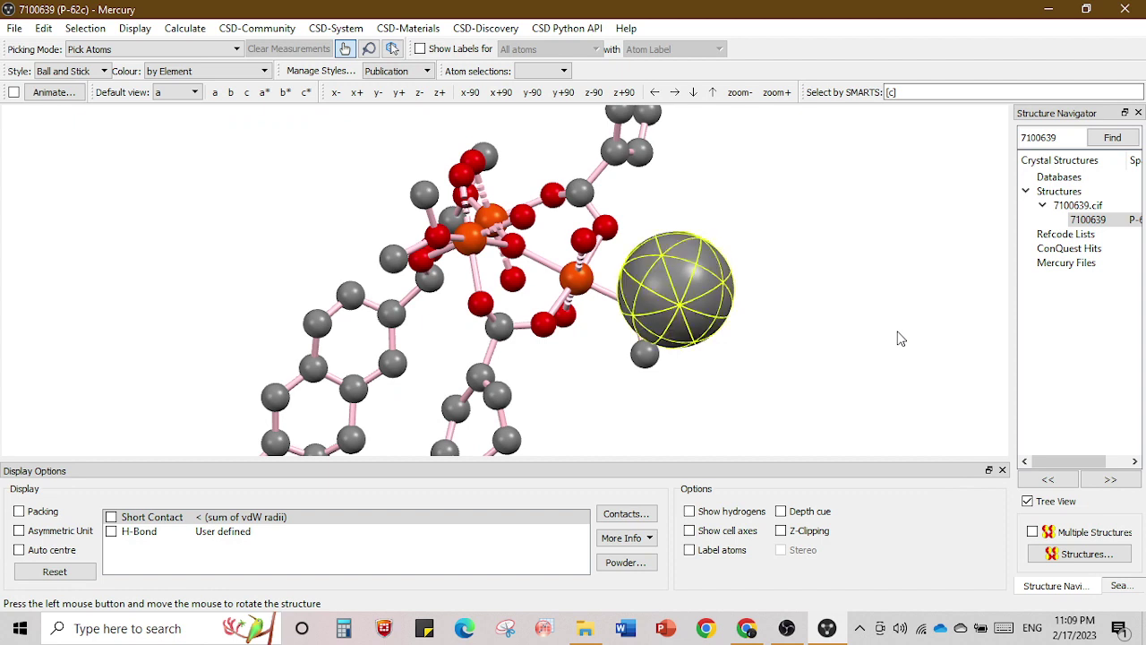
right_click(678, 297)
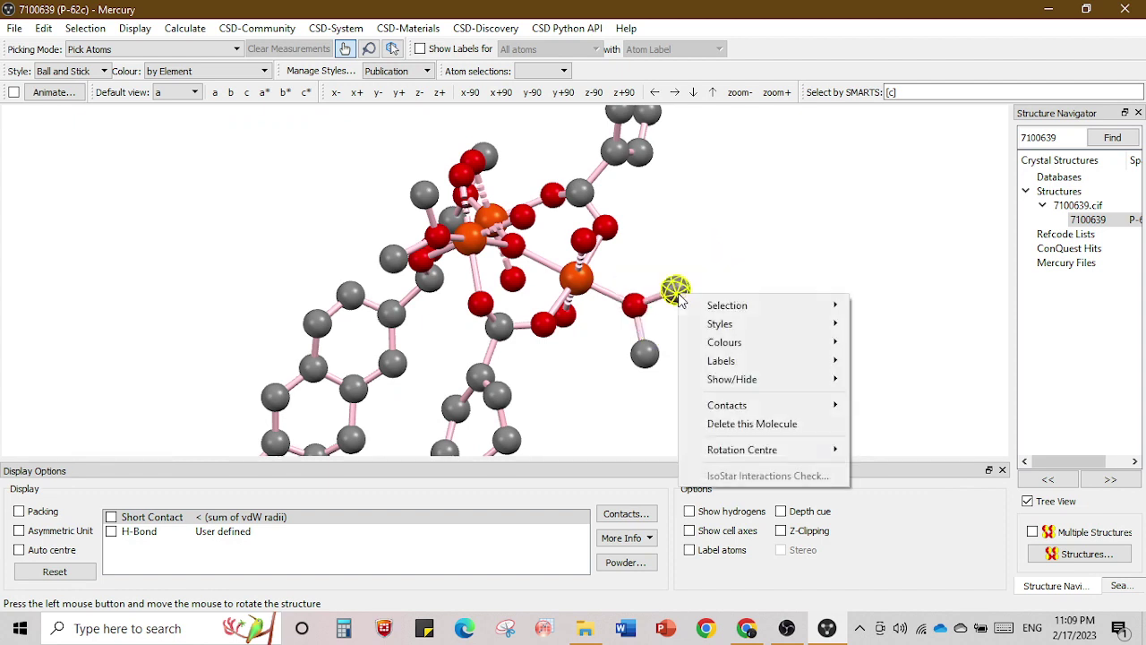
mouse_move(773, 389)
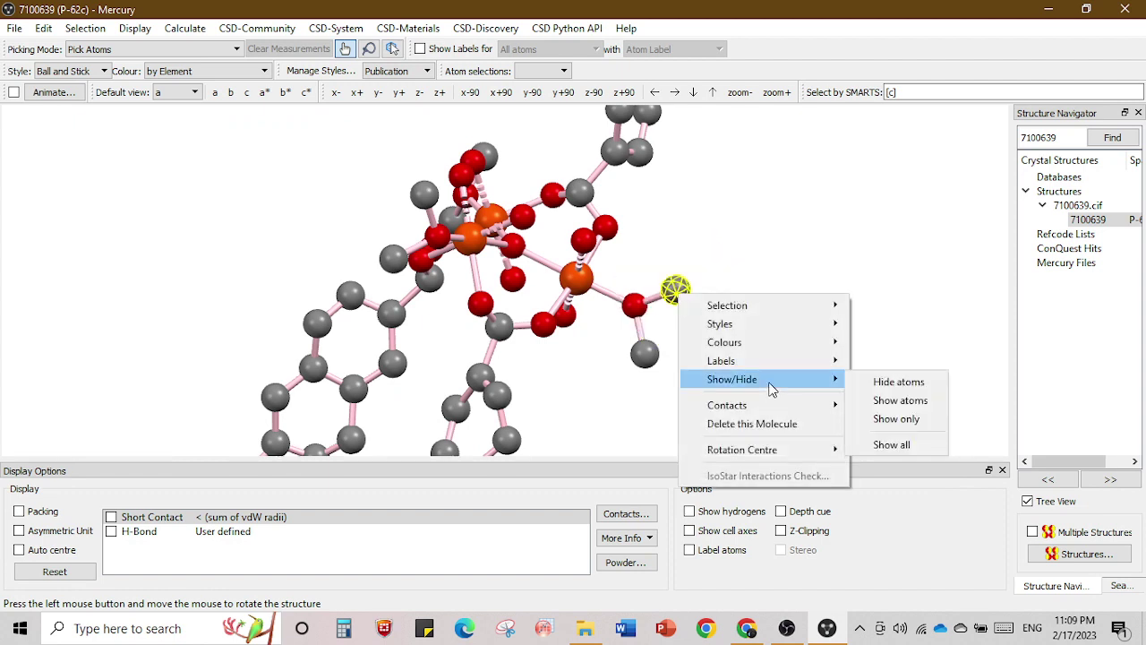
click(896, 400)
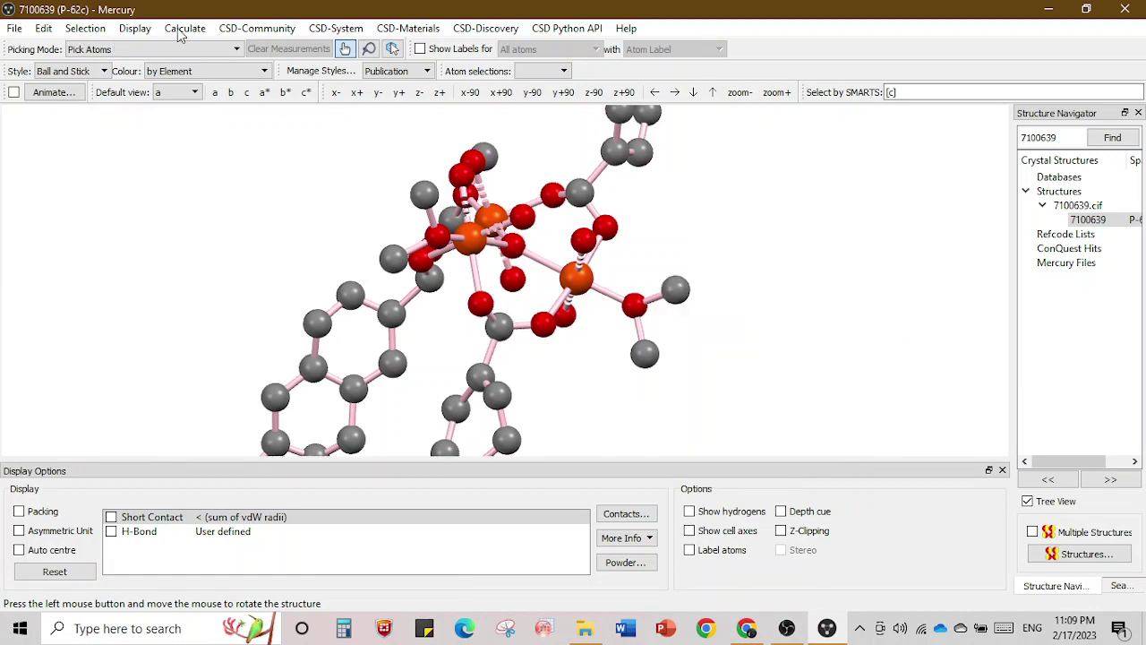
Open the structure's atom list and place its window beside the iron cluster.
click(131, 33)
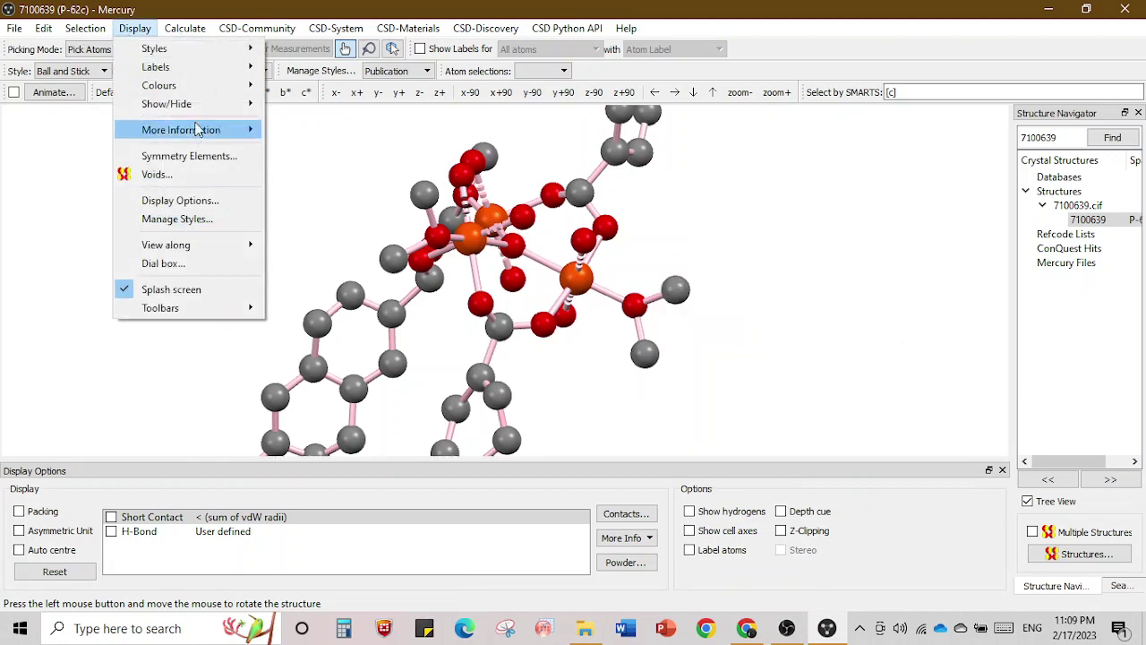
mouse_move(197, 131)
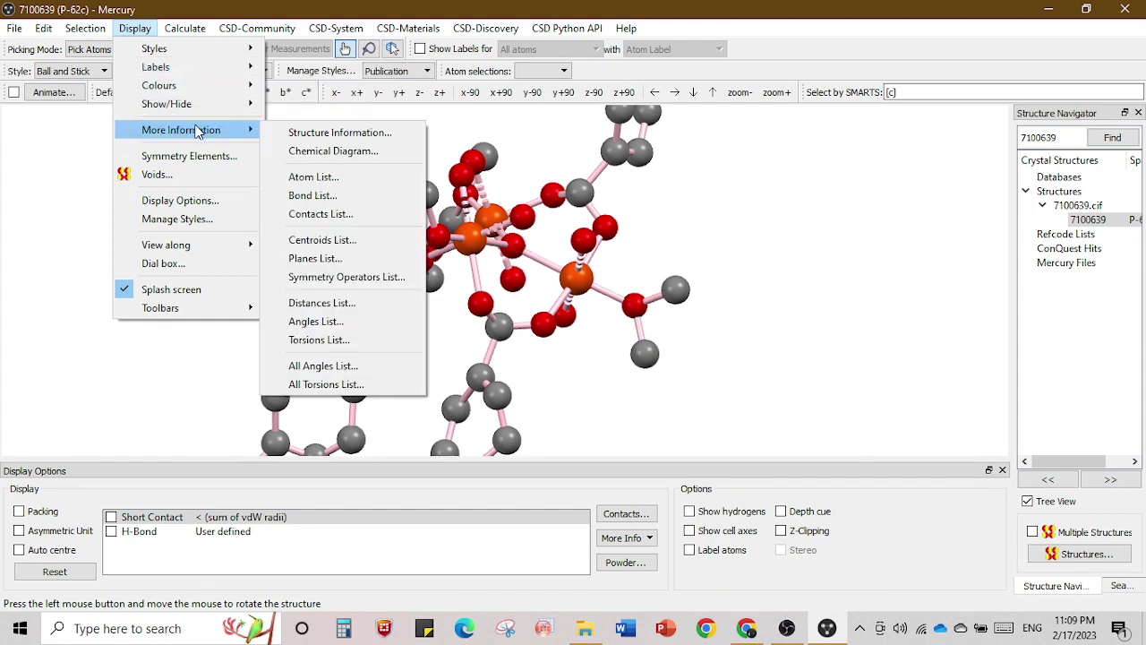
click(347, 183)
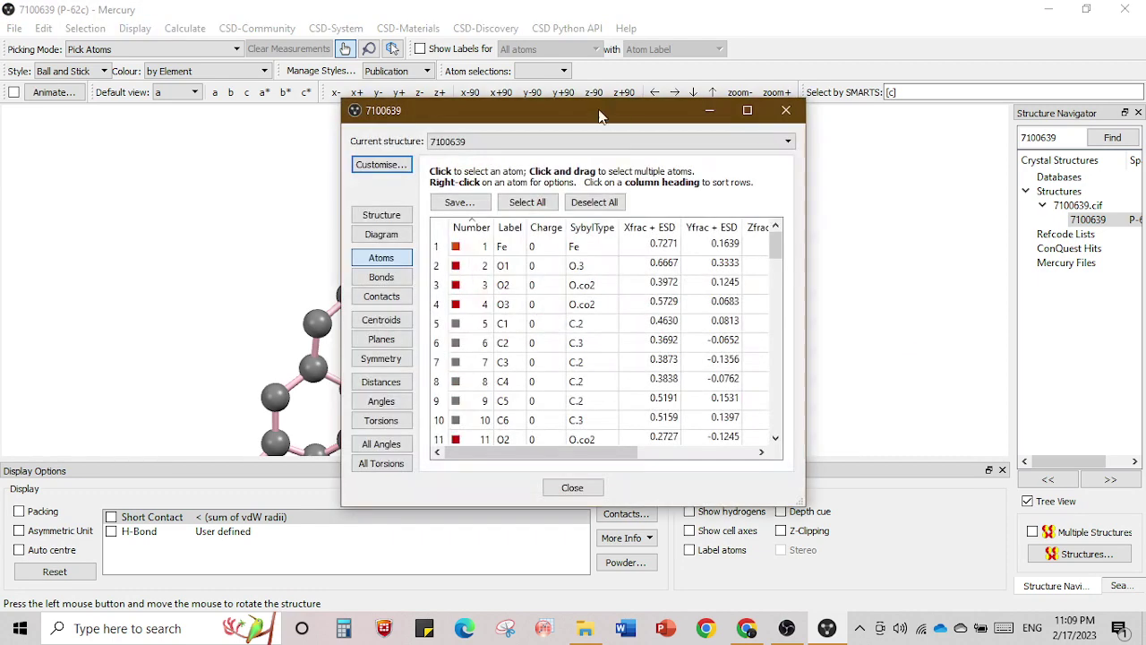
drag(528, 111, 810, 97)
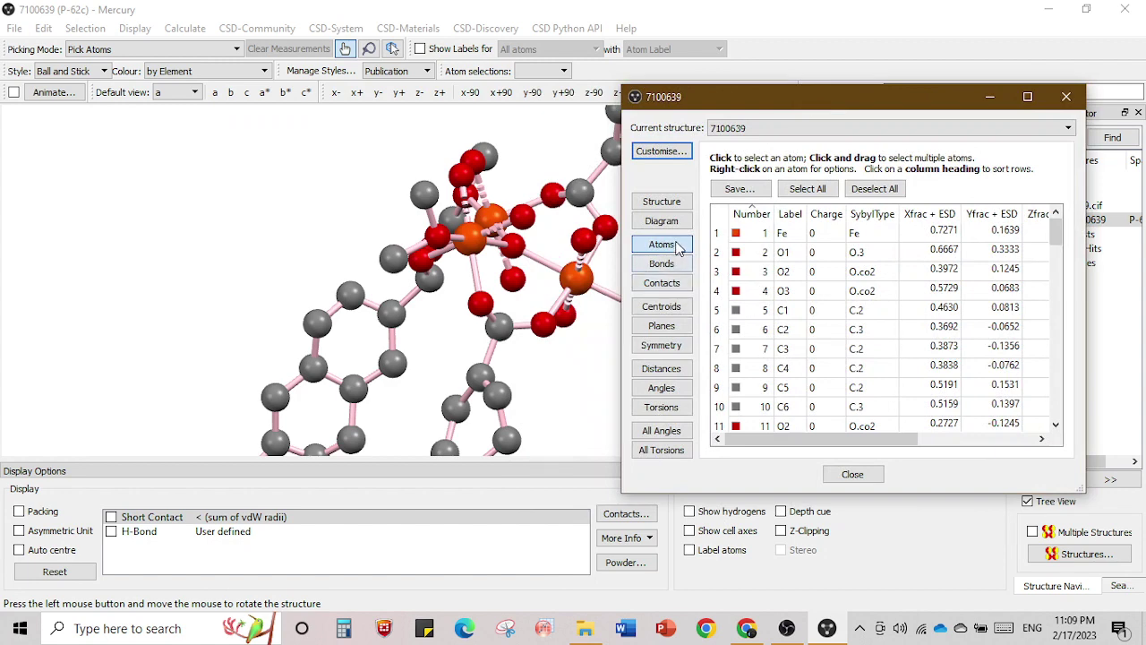
Select an iron atom and the central oxygen bonded to it to locate both in the atom list.
drag(473, 231, 425, 280)
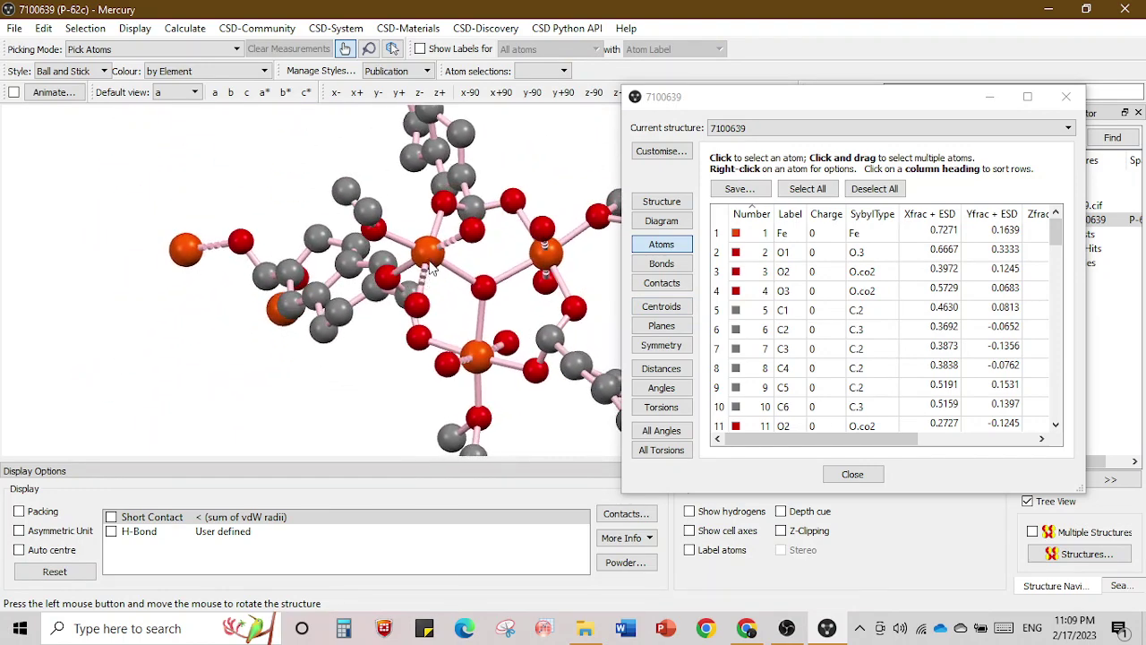
click(430, 260)
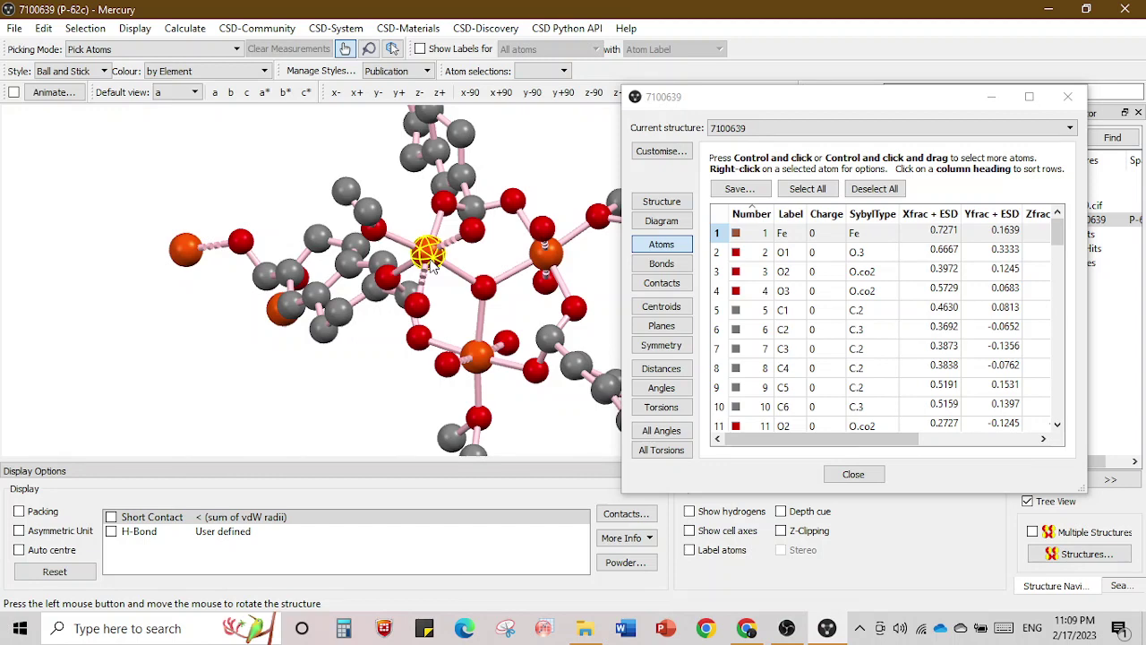
ctrl+click(489, 292)
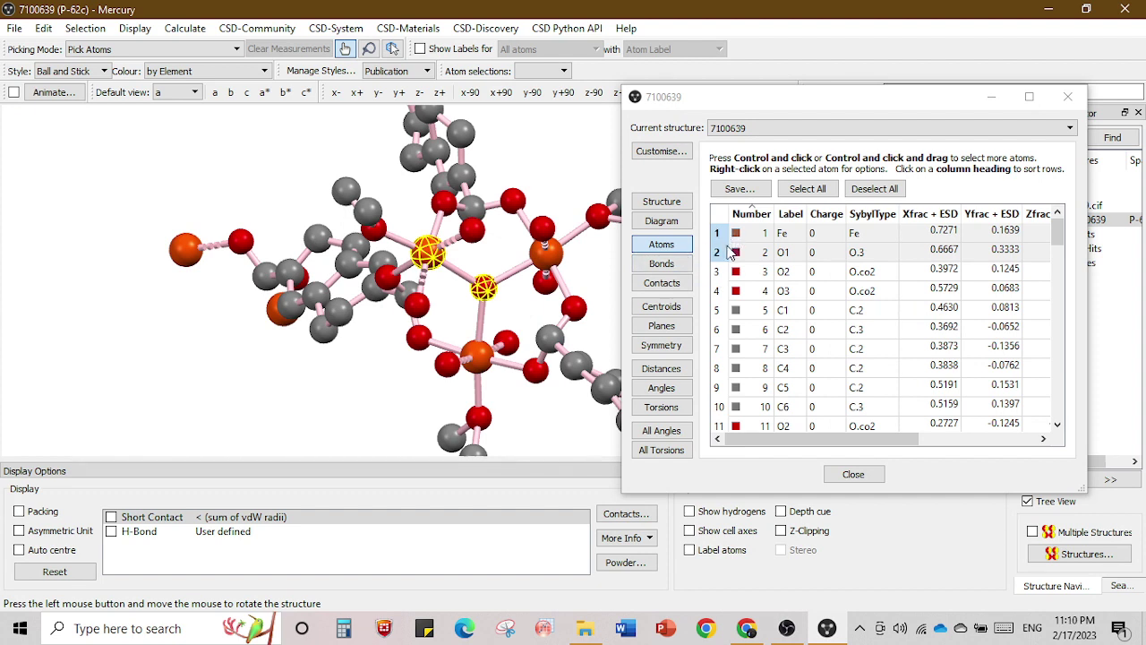
ctrl+click(489, 287)
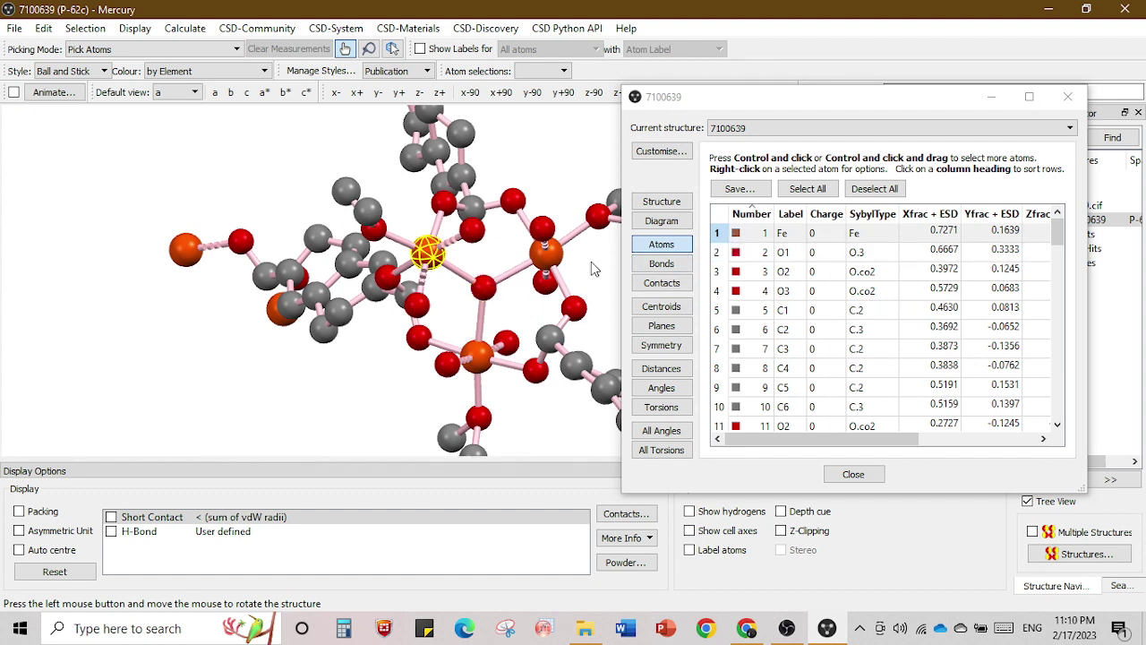
ctrl+click(485, 290)
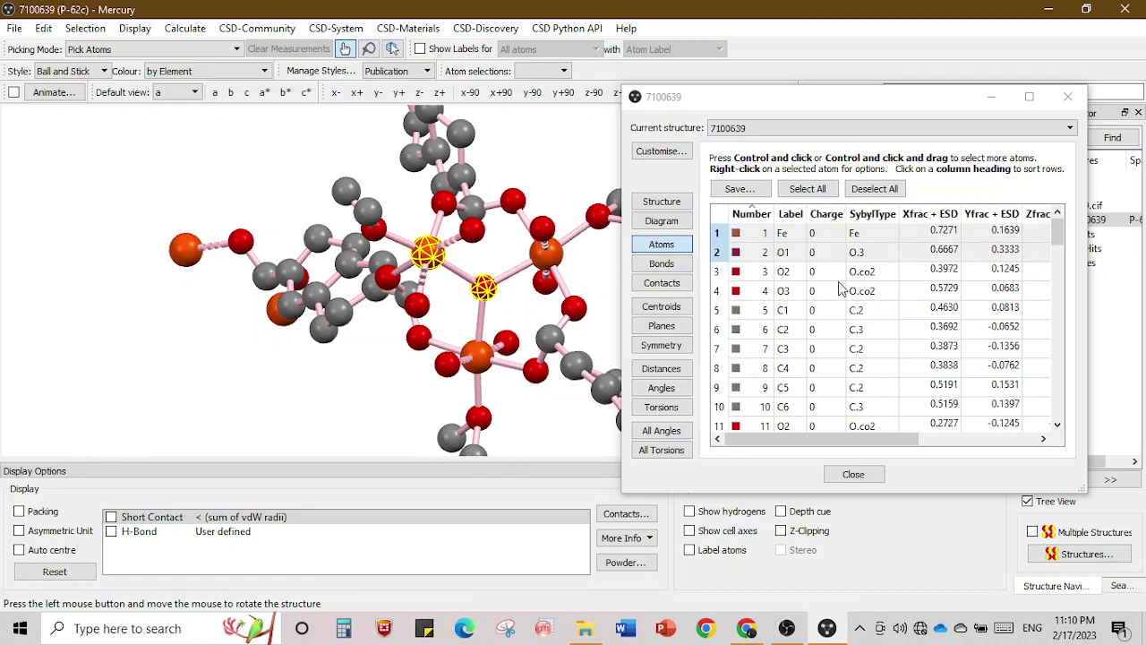
mouse_move(898, 438)
mouse_down()
mouse_move(1037, 432)
mouse_move(889, 446)
mouse_up()
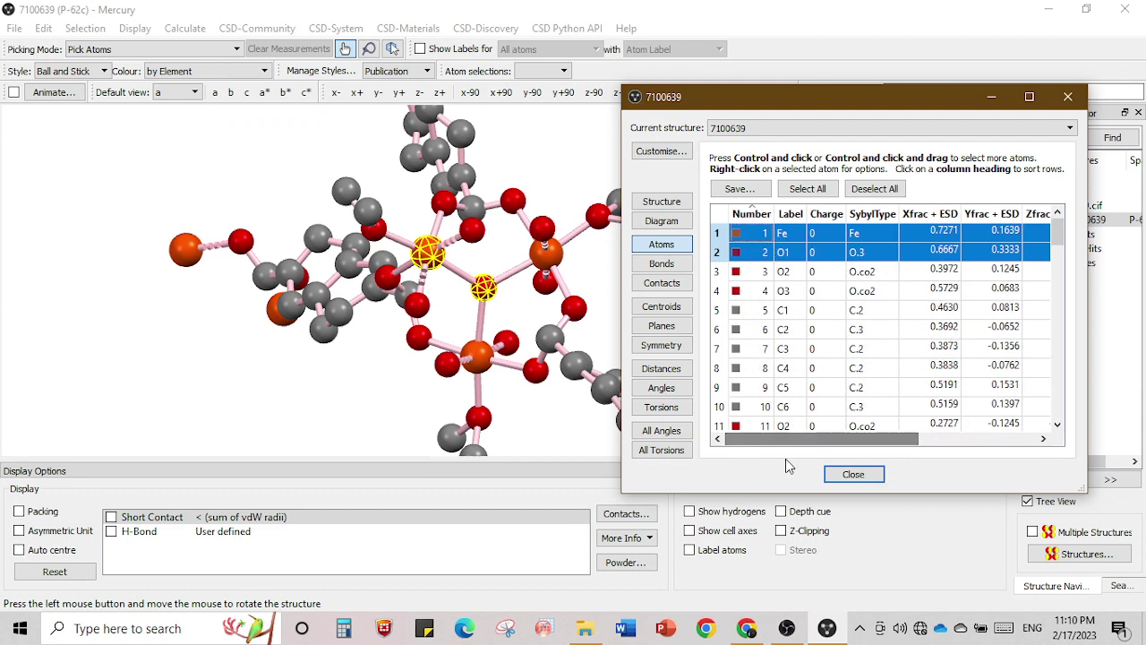
Examine the bond list for the length of the bond between the iron atom and the central oxygen.
click(663, 263)
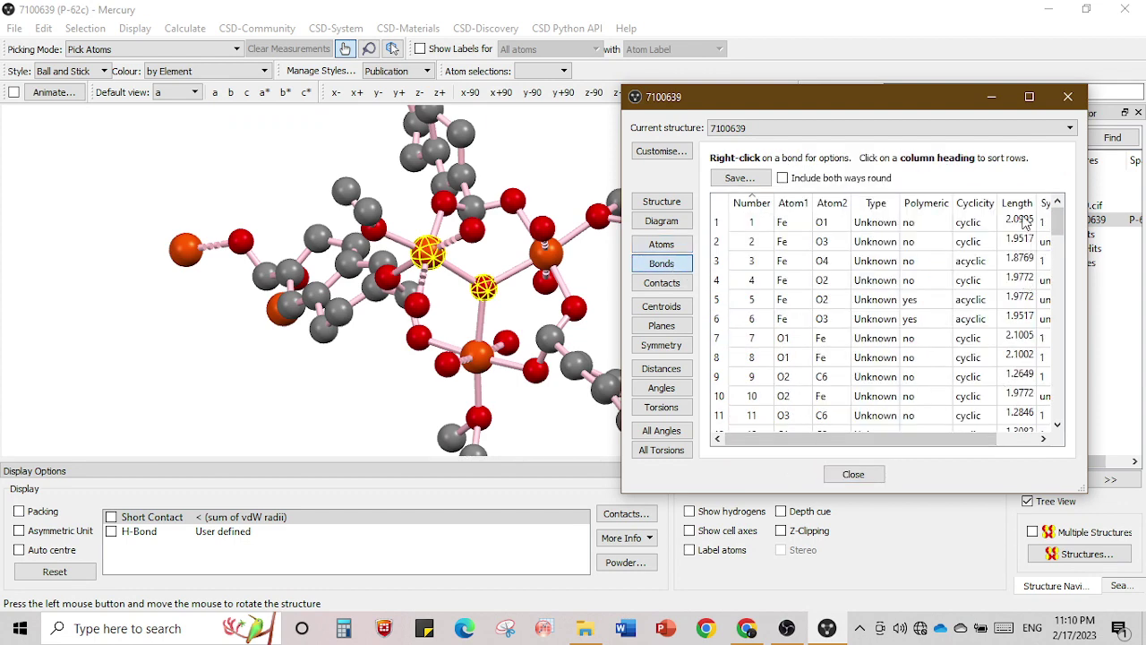
click(1021, 221)
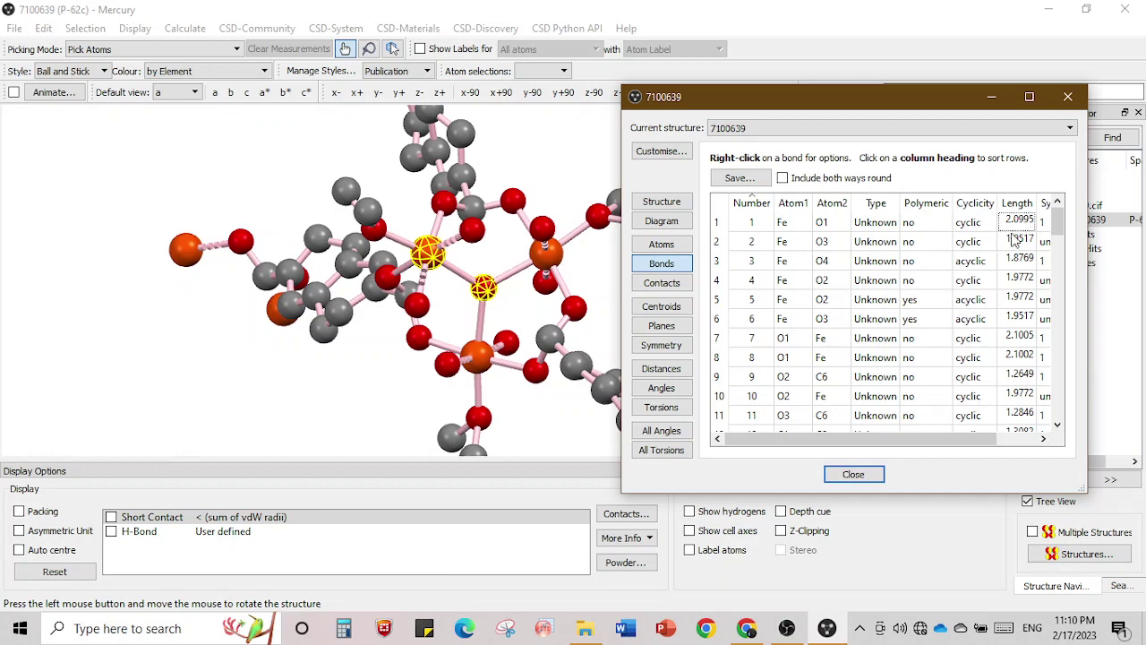
click(486, 285)
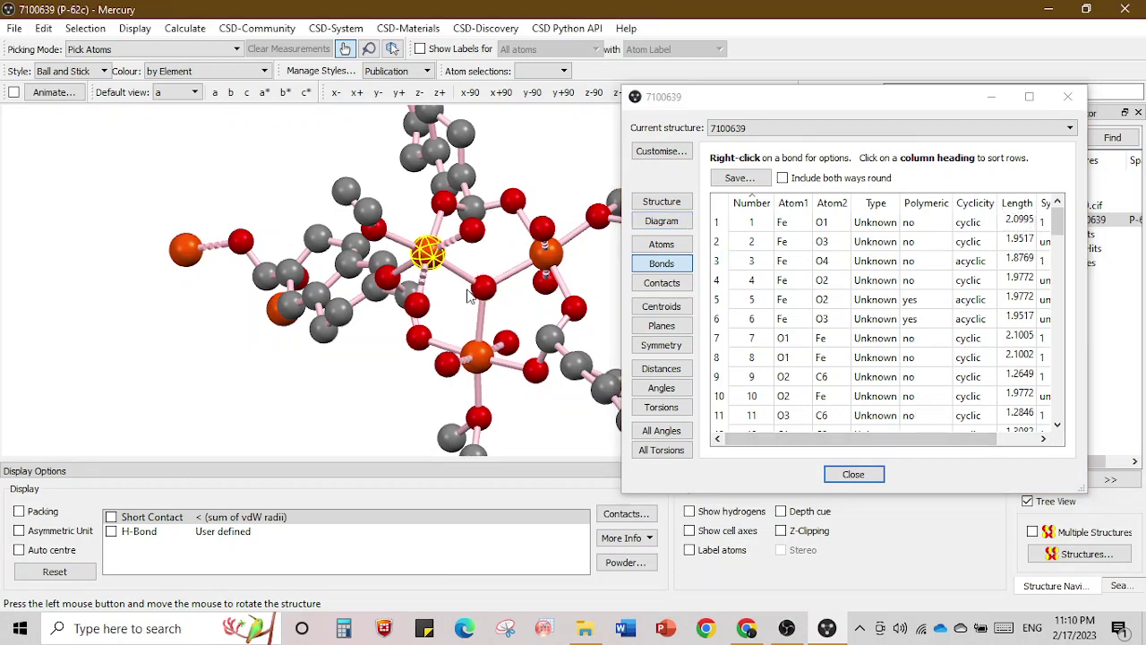
click(430, 258)
click(483, 287)
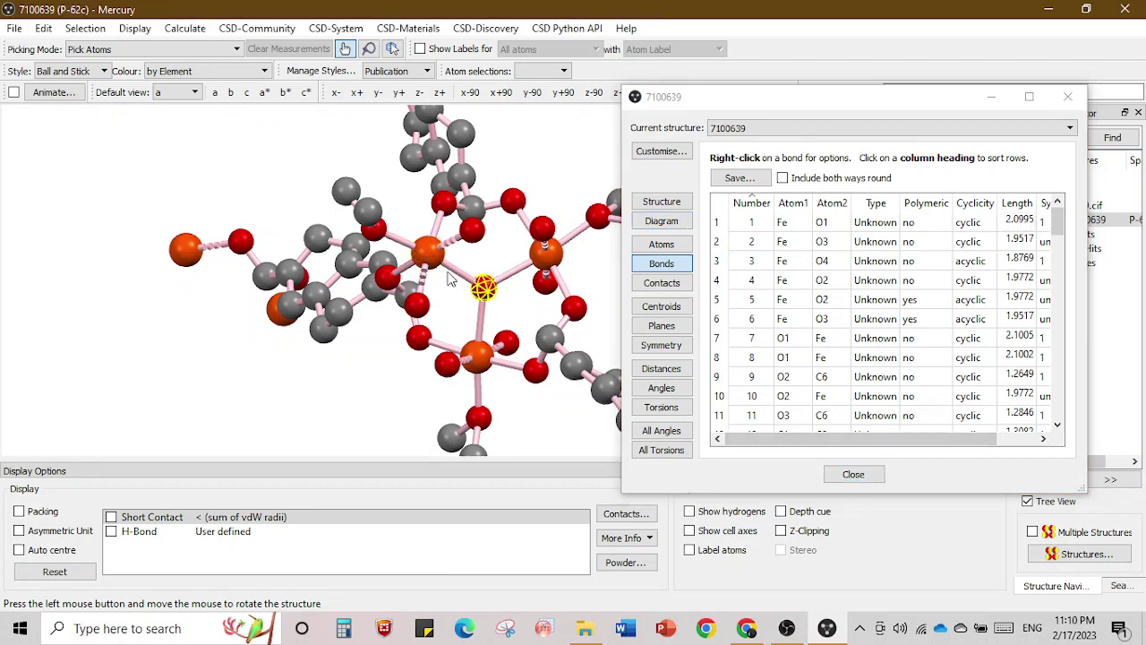
click(428, 254)
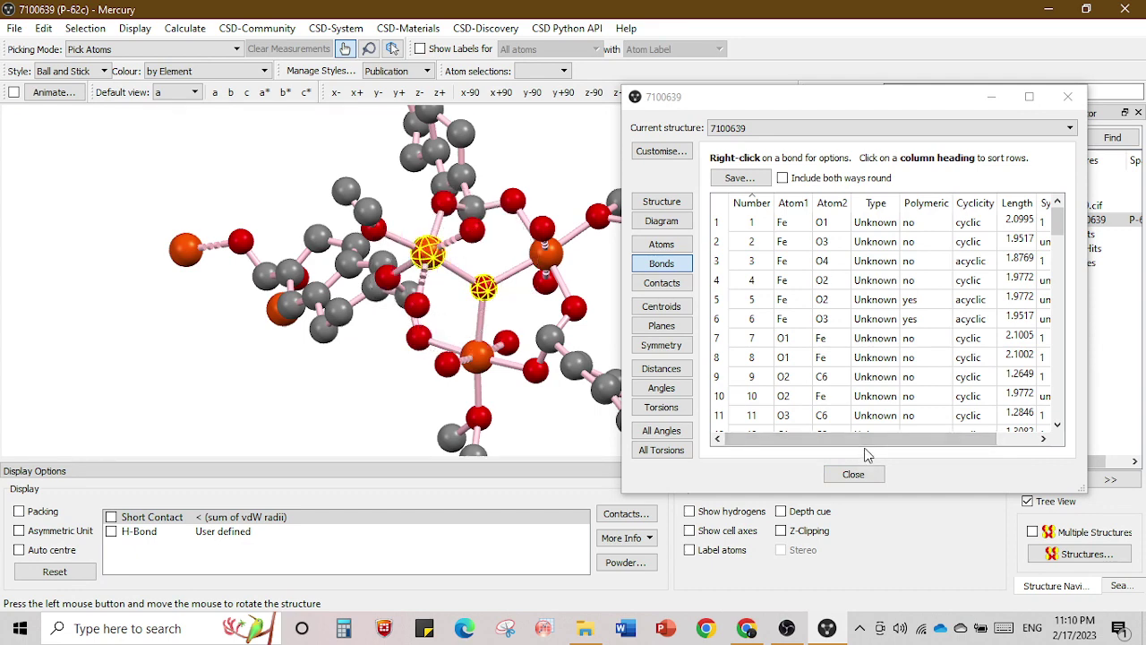
drag(865, 441, 775, 459)
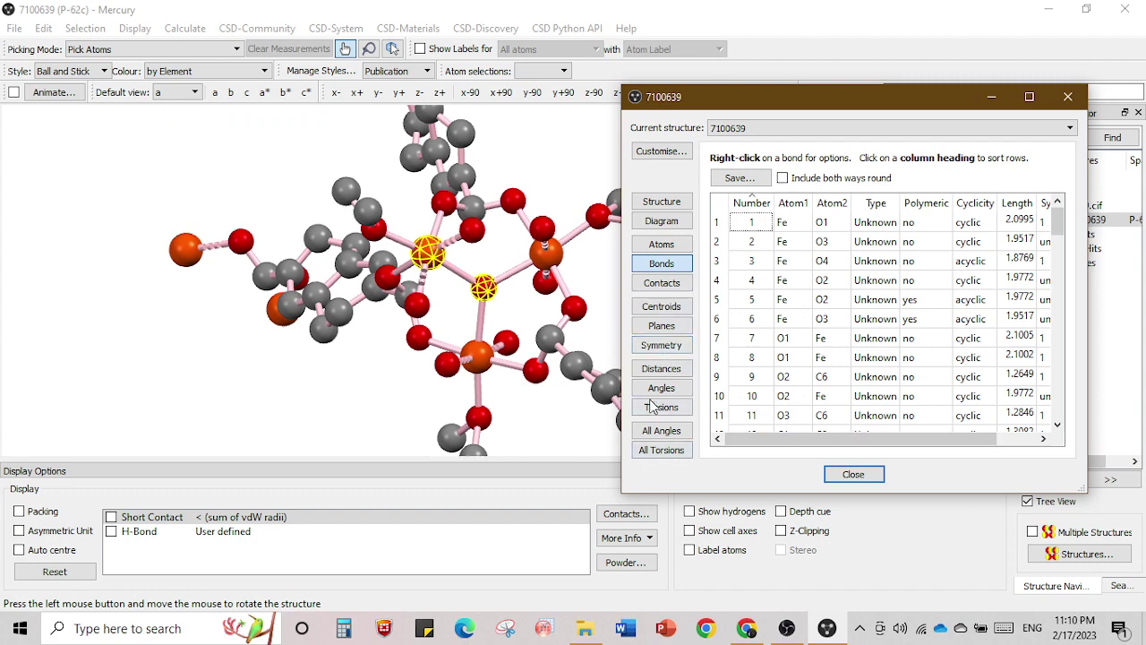
Check the distances list with the iron atom and the central oxygen selected in the structure.
click(661, 368)
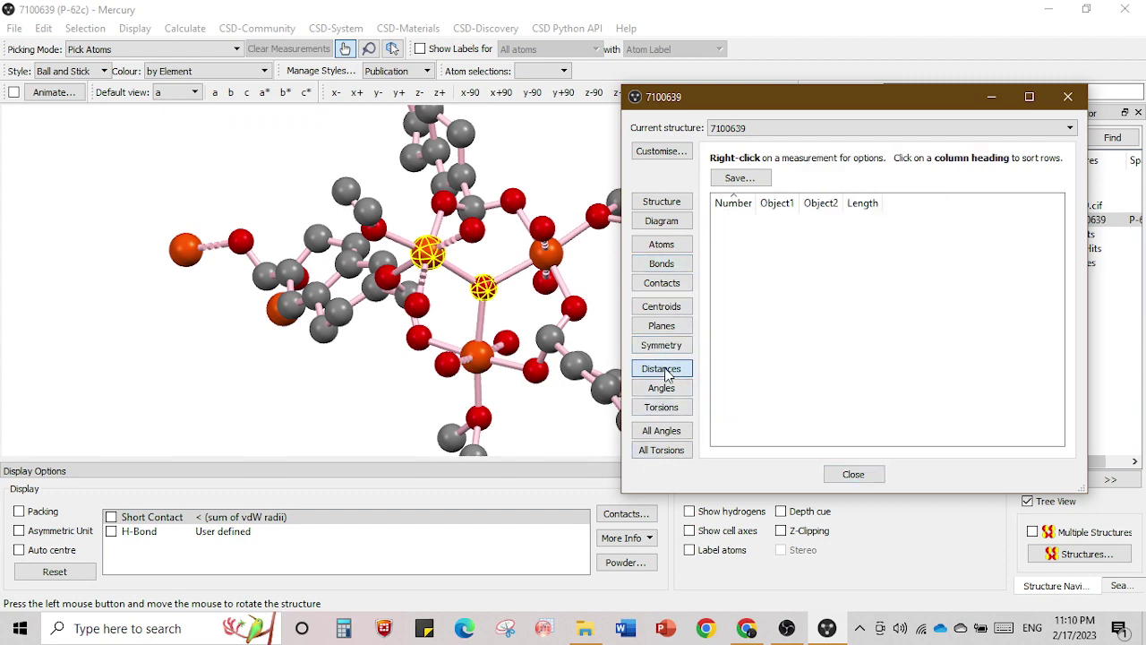
click(485, 289)
click(429, 256)
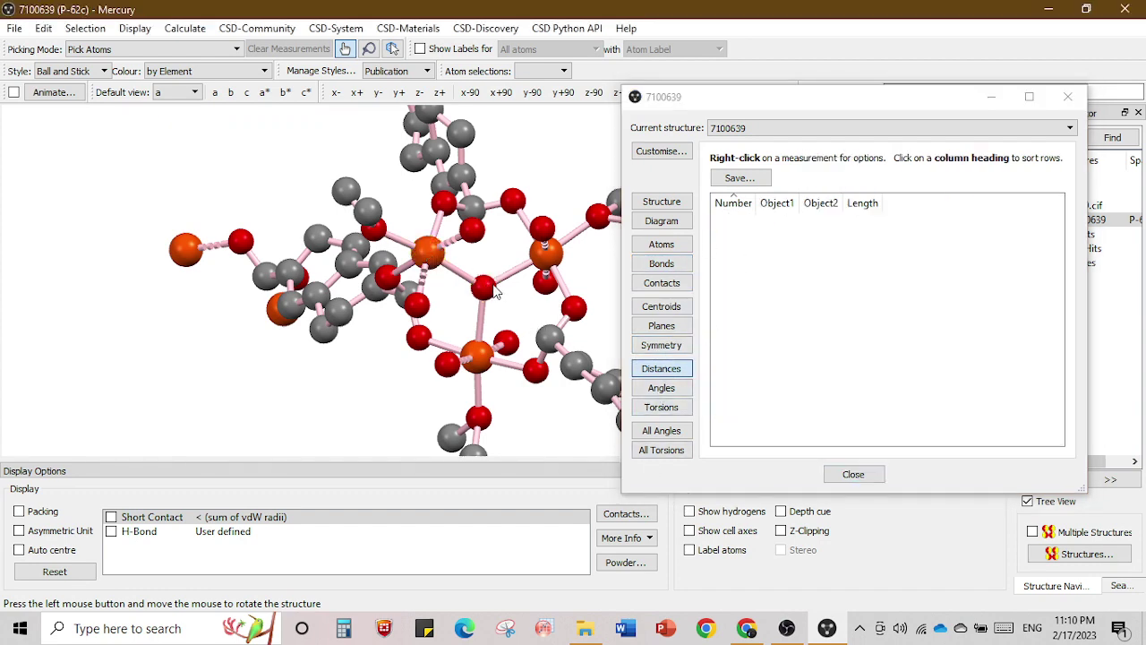
click(484, 287)
click(421, 256)
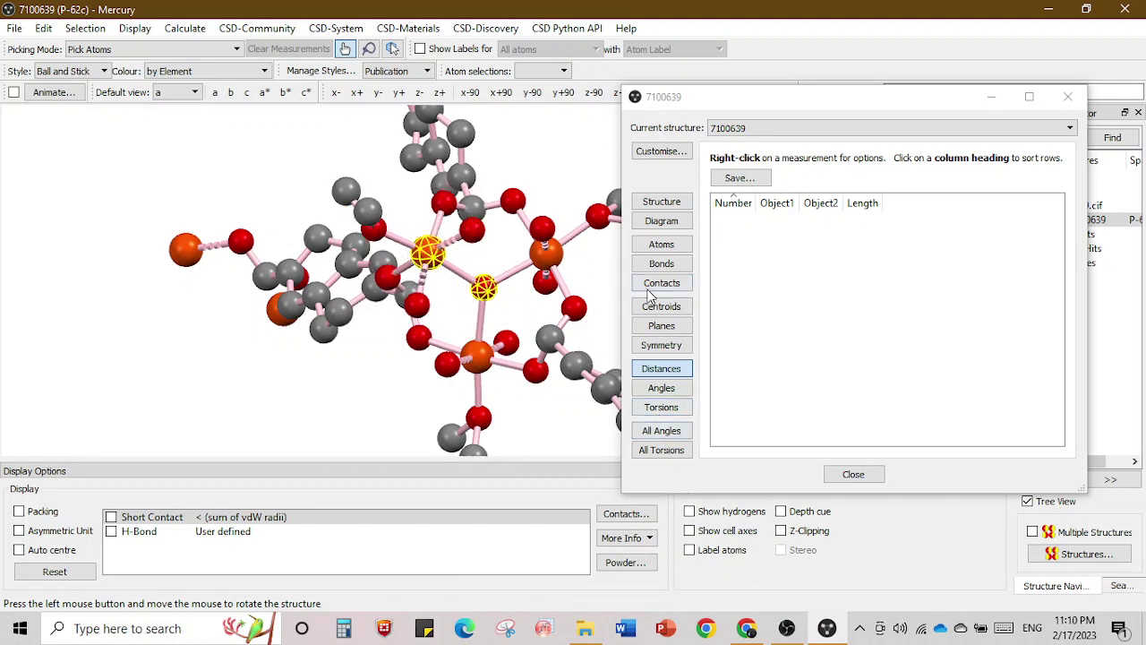
Examine the structure's symmetry operators and its list of planes.
click(672, 328)
click(672, 346)
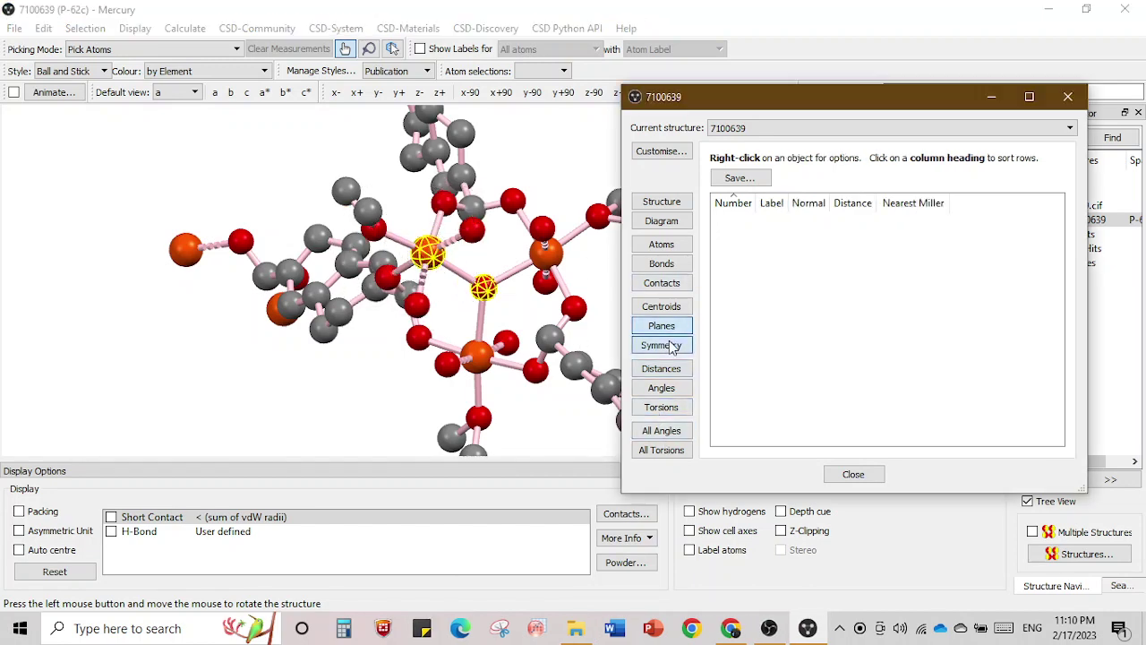
scroll(917, 357, down, 1)
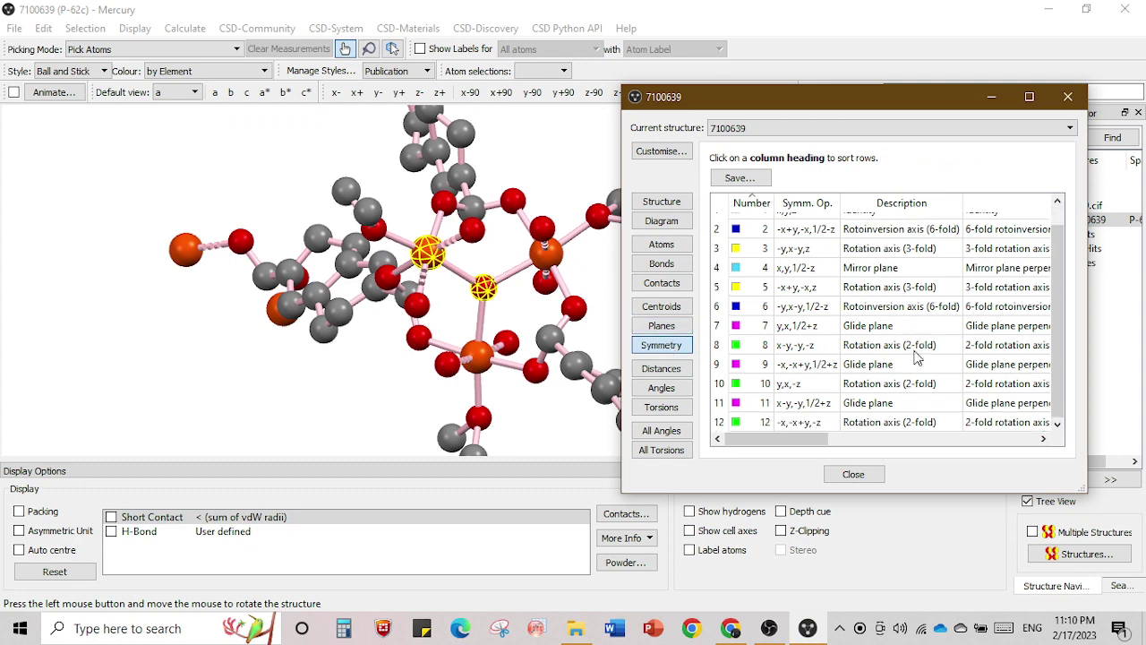
scroll(917, 357, up, 1)
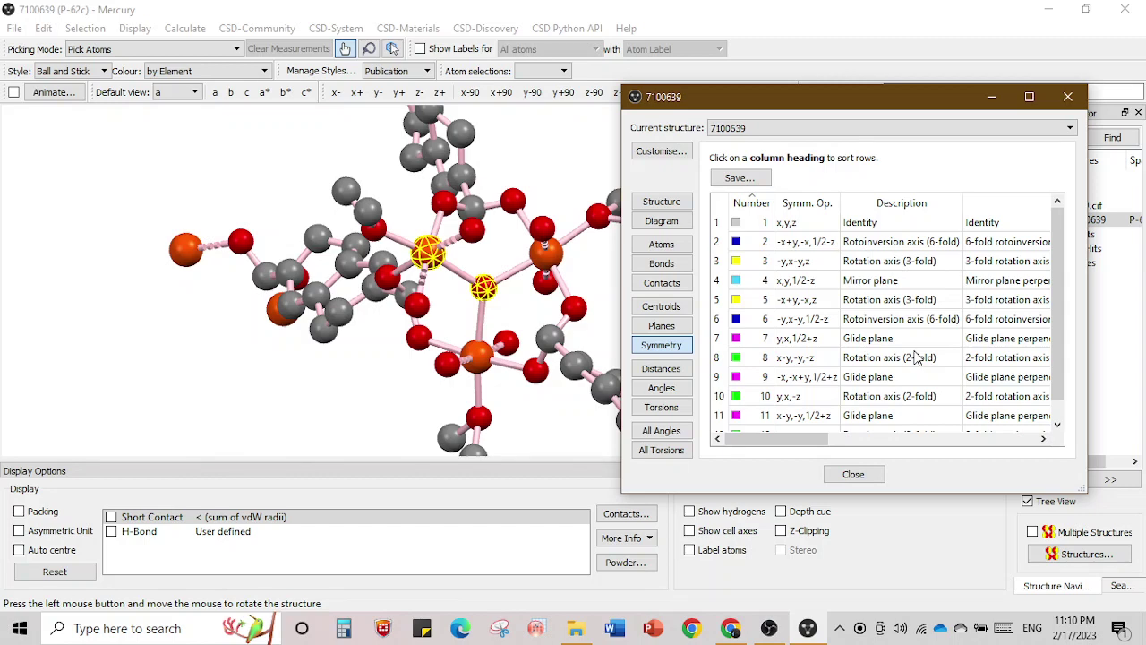
mouse_move(796, 438)
mouse_down()
mouse_move(940, 441)
mouse_move(793, 444)
mouse_up()
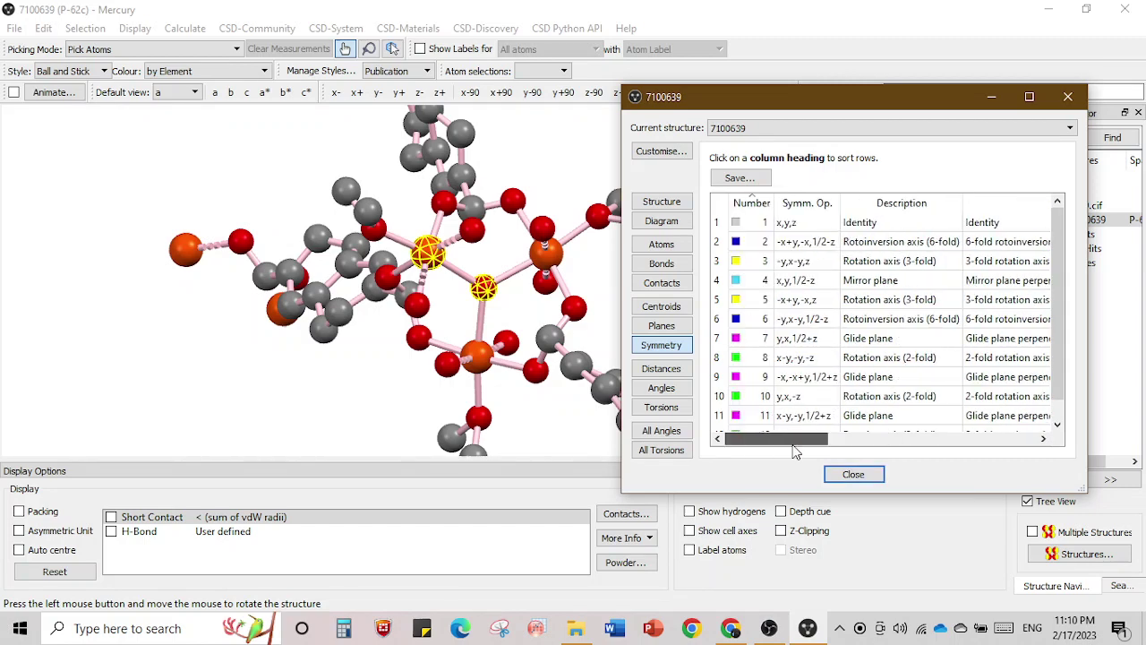
click(662, 326)
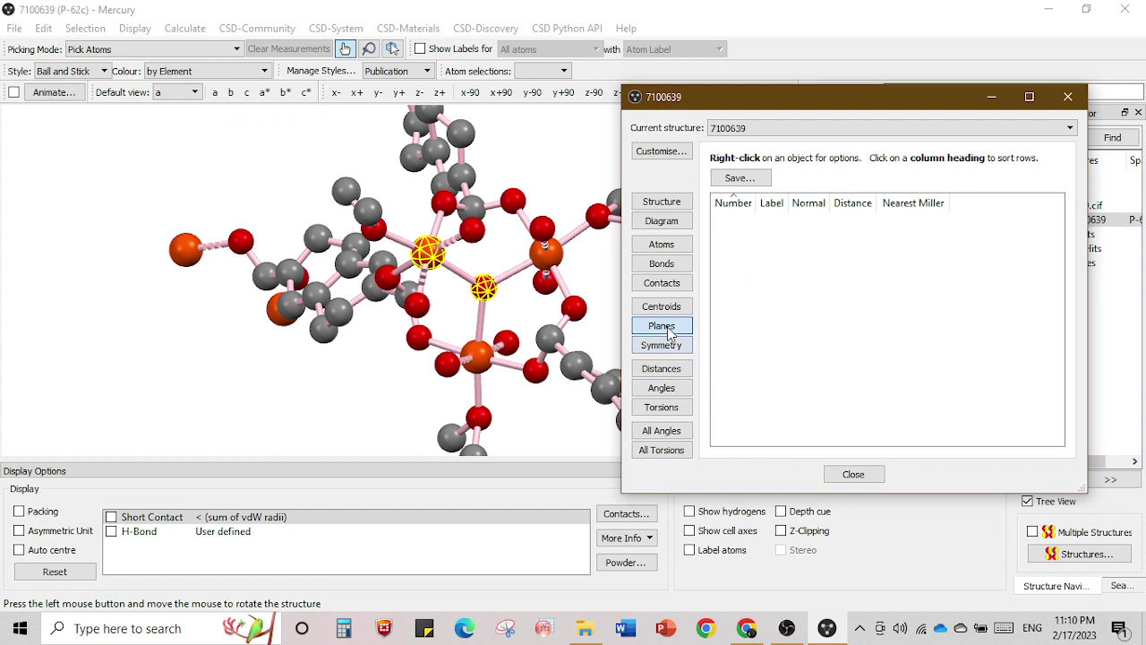
Review the structure's general information from identifier to polymorph, and open its atom list.
click(670, 202)
scroll(981, 367, down, 3)
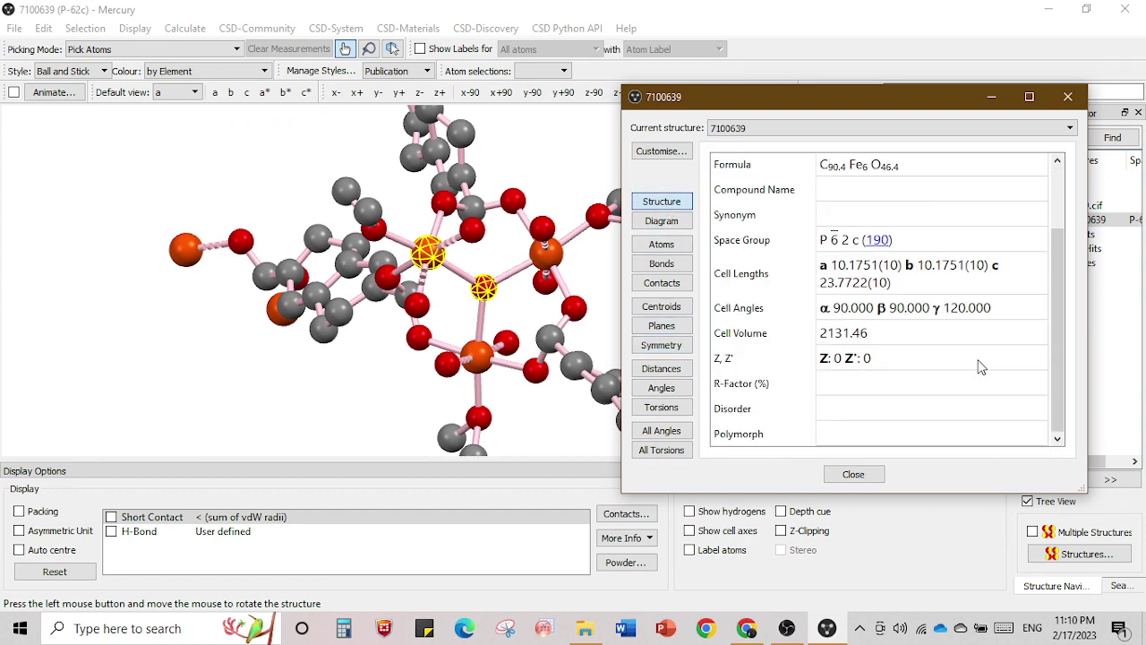
scroll(981, 367, up, 3)
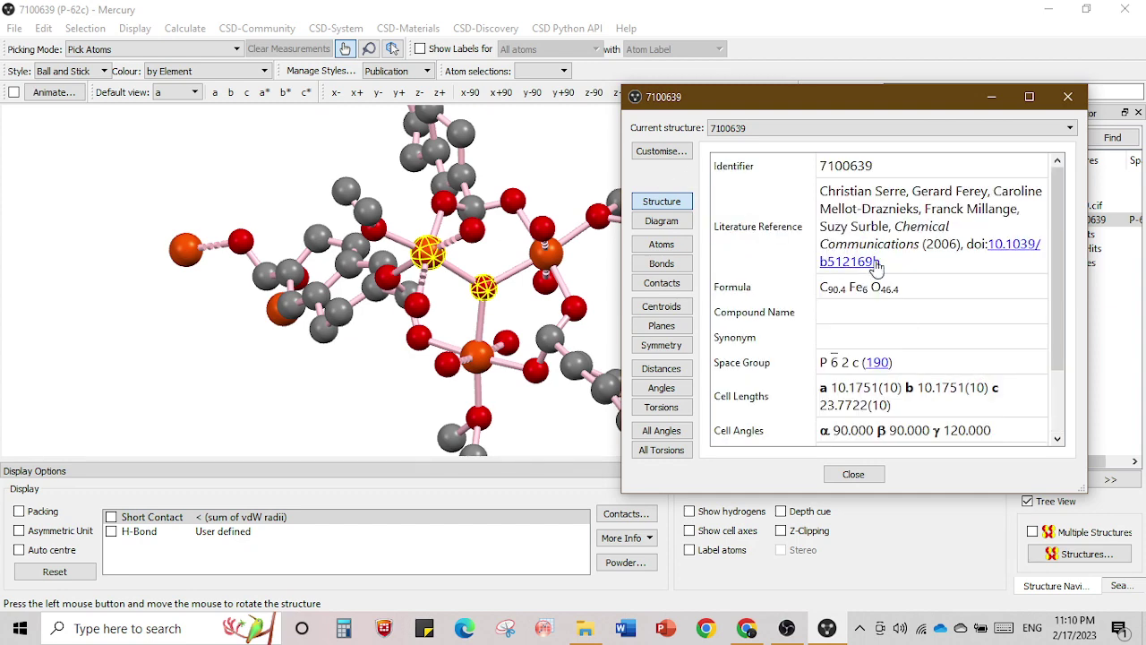
click(664, 250)
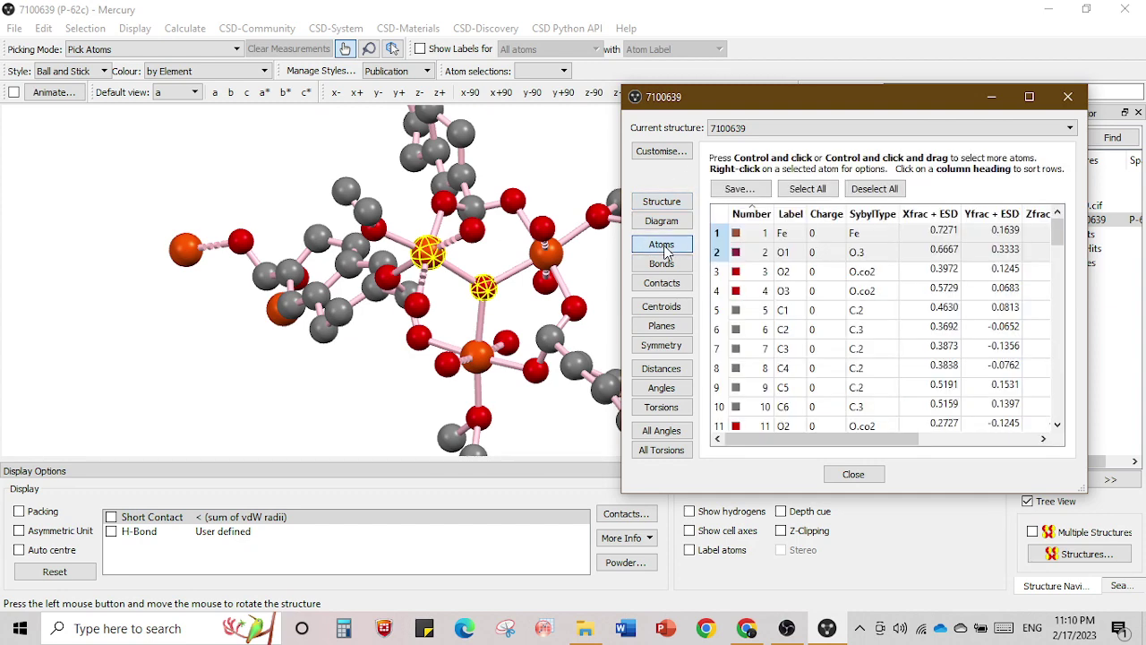
Deselect the Fe and O1 atoms and hide terminal carbon C7, atom number 60 in the atom list.
drag(519, 415, 474, 347)
drag(435, 384, 491, 414)
click(488, 413)
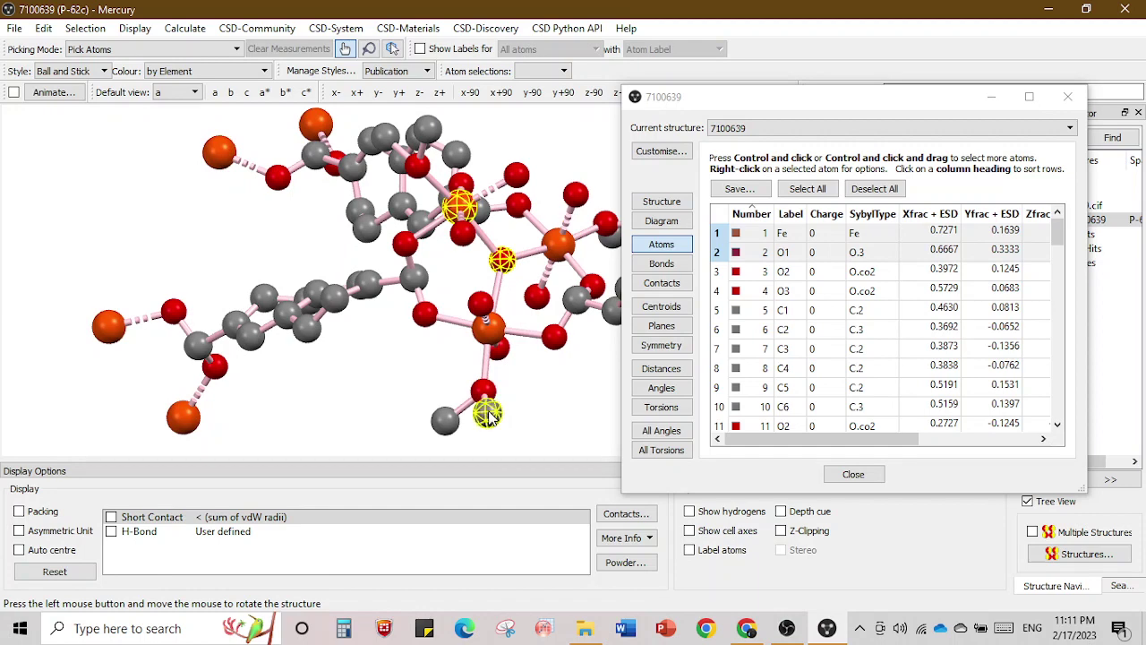
click(507, 269)
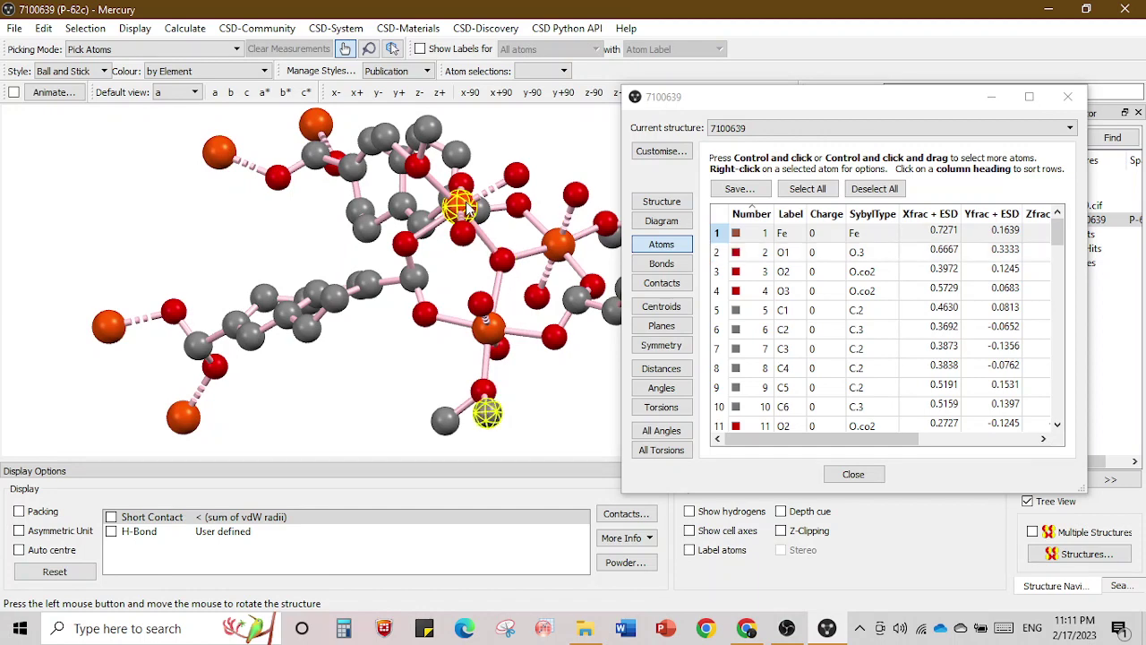
click(466, 208)
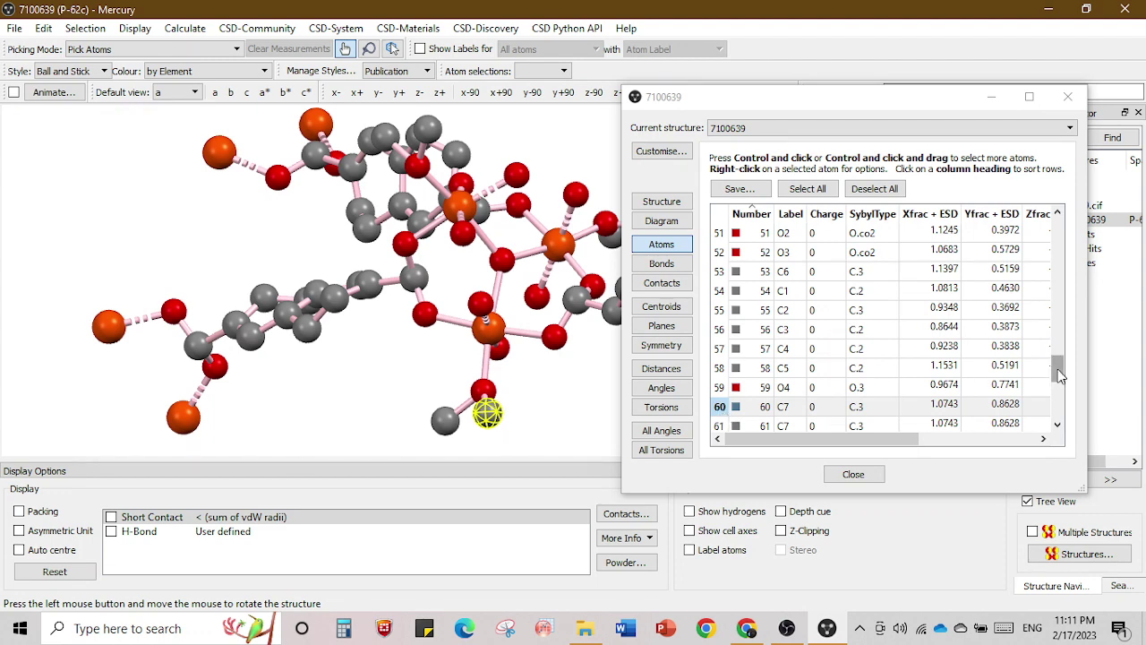
mouse_move(1060, 375)
mouse_down()
mouse_move(1068, 418)
mouse_move(1062, 385)
mouse_up()
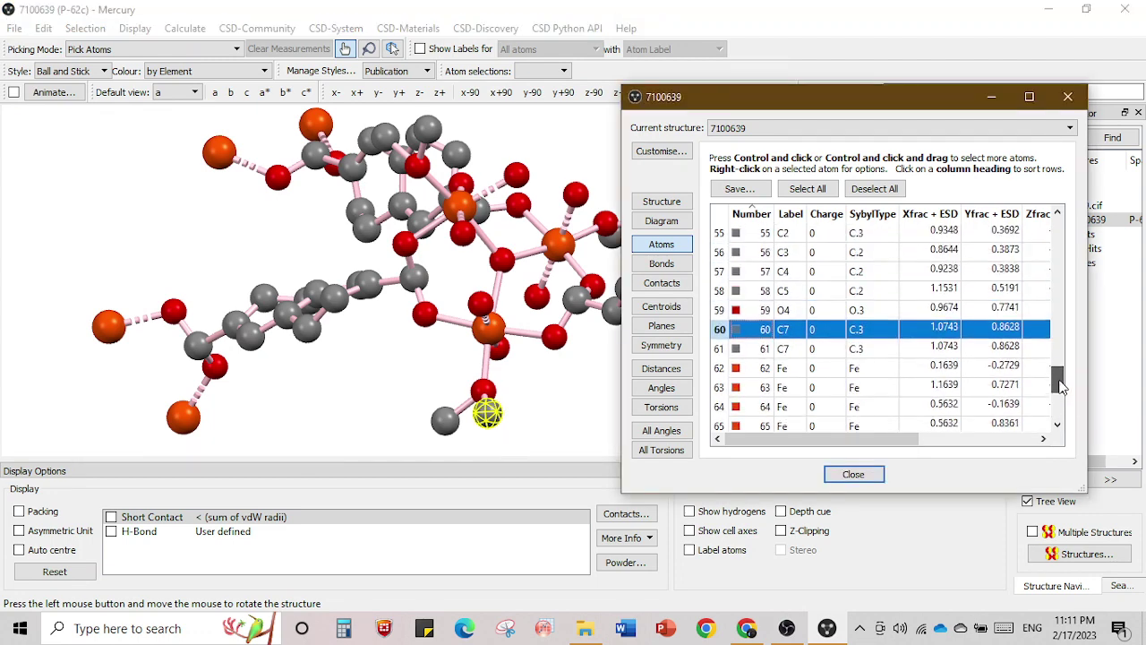
right_click(755, 336)
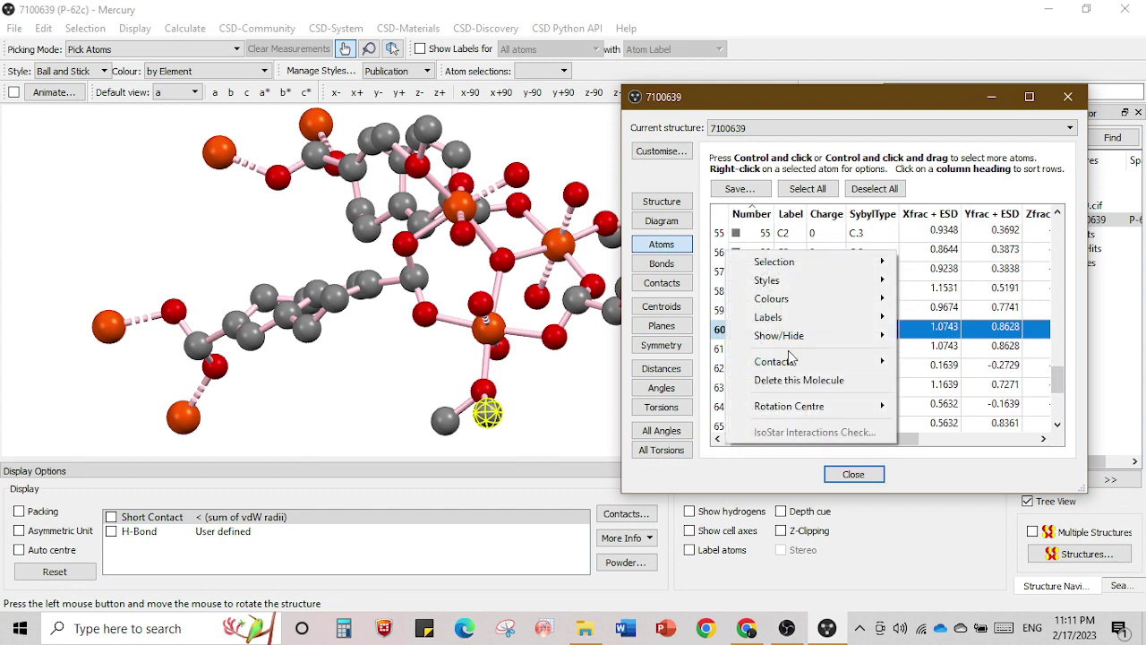
mouse_move(805, 338)
click(955, 343)
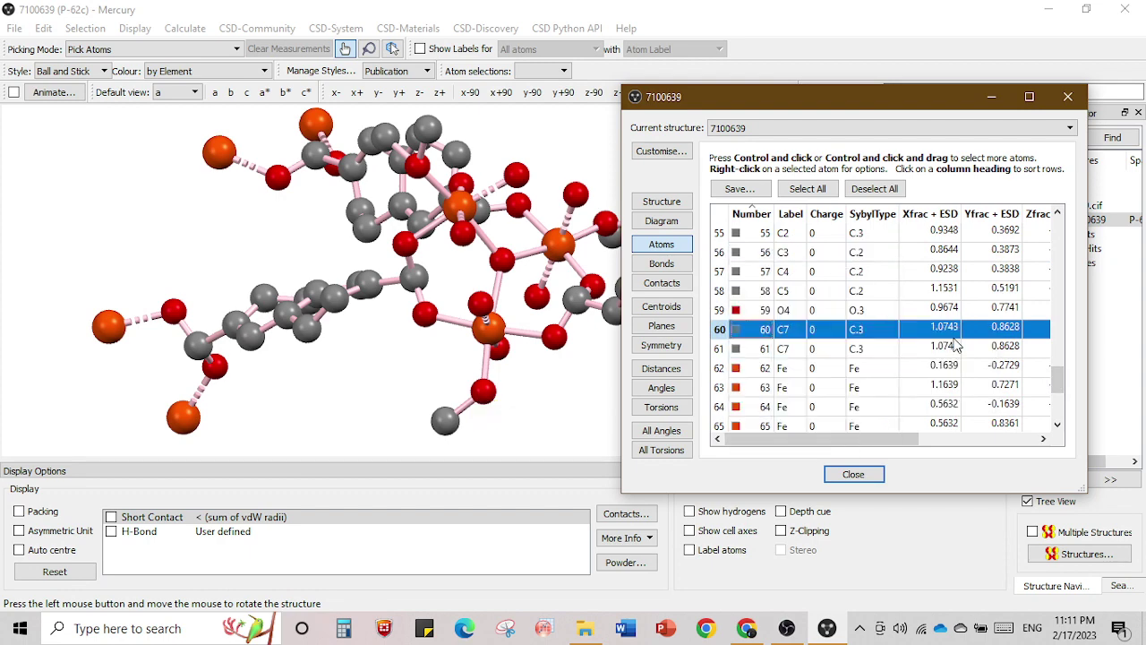
Select the remaining terminal carbon C7 (atom 61) with its bonded oxygen O4 (atom 59) and hide both atoms.
click(451, 420)
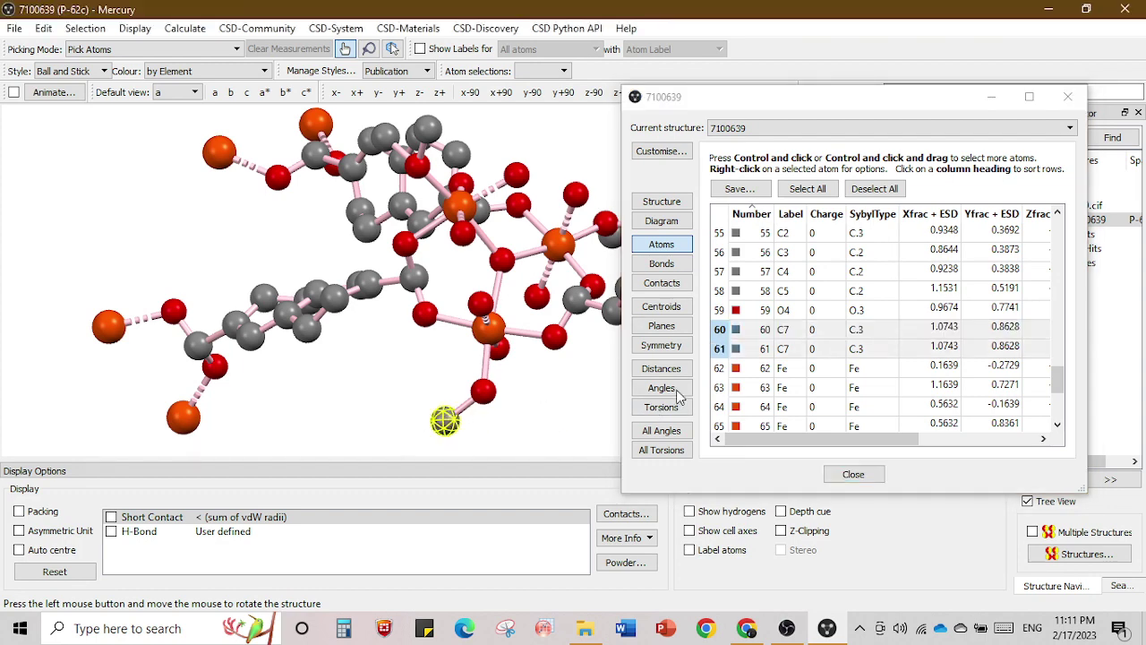
click(532, 423)
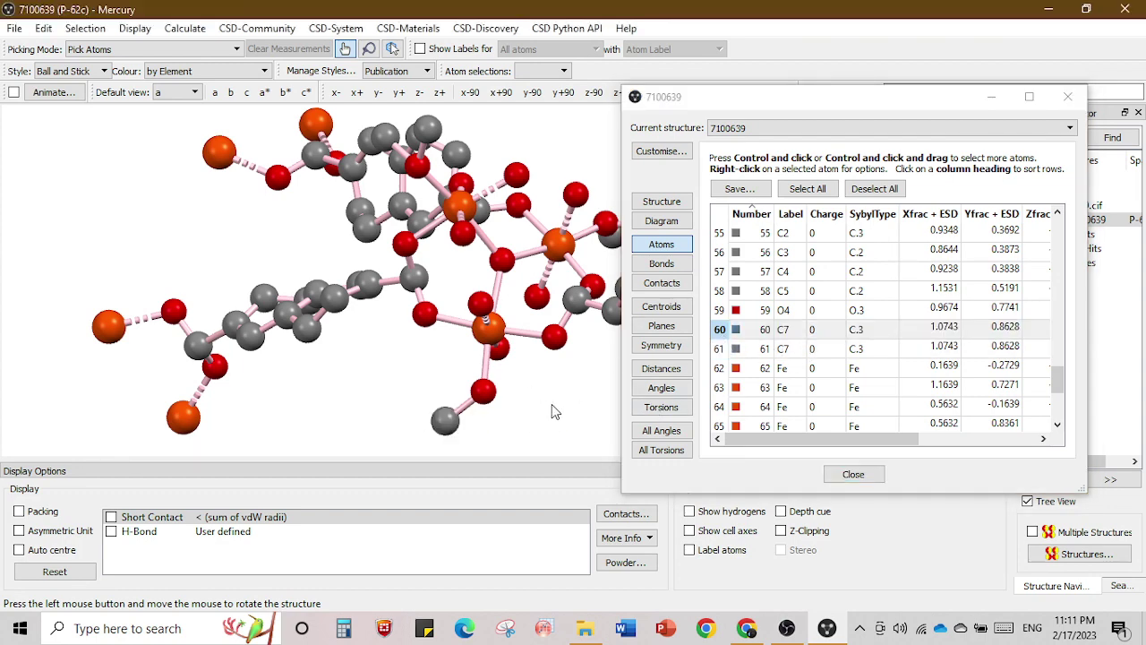
click(484, 394)
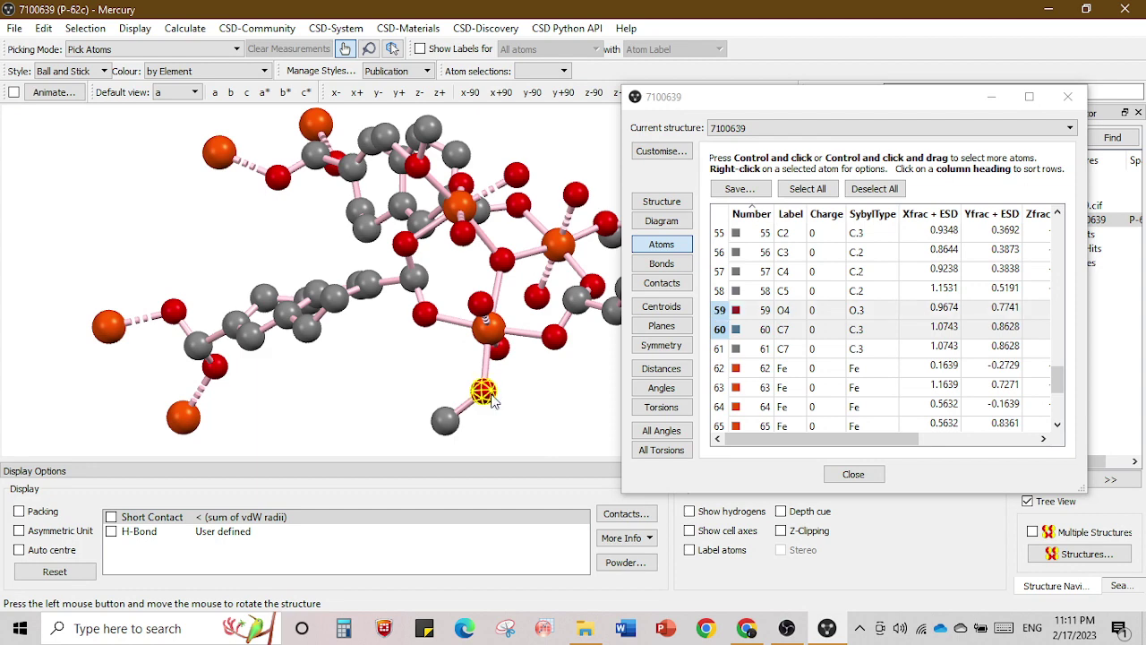
click(727, 333)
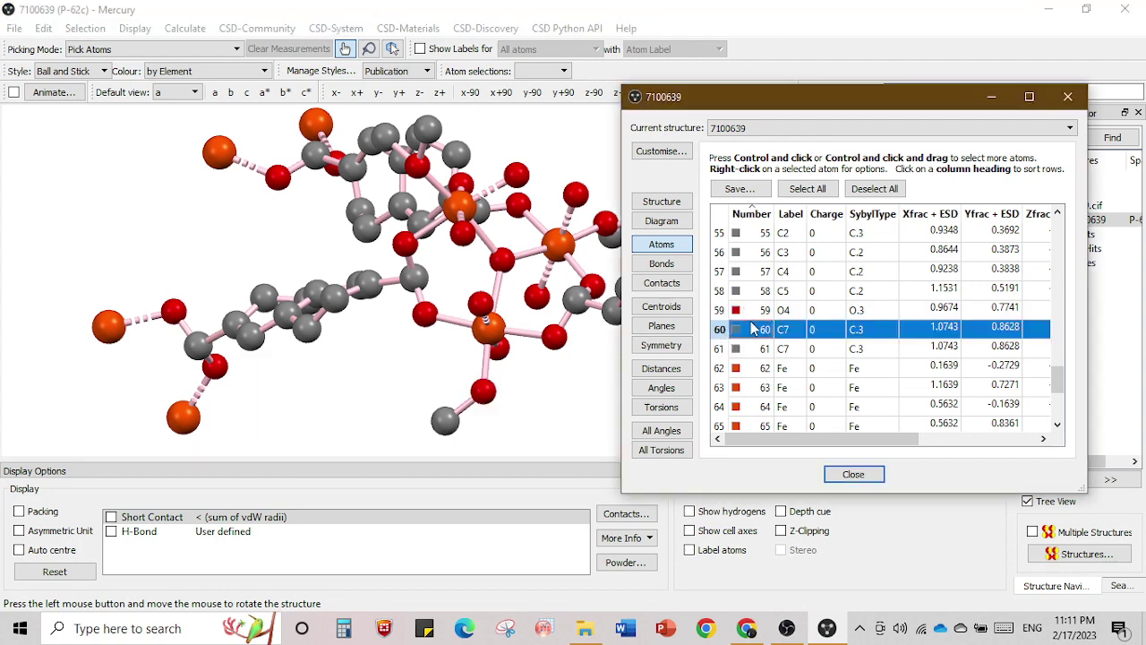
click(722, 349)
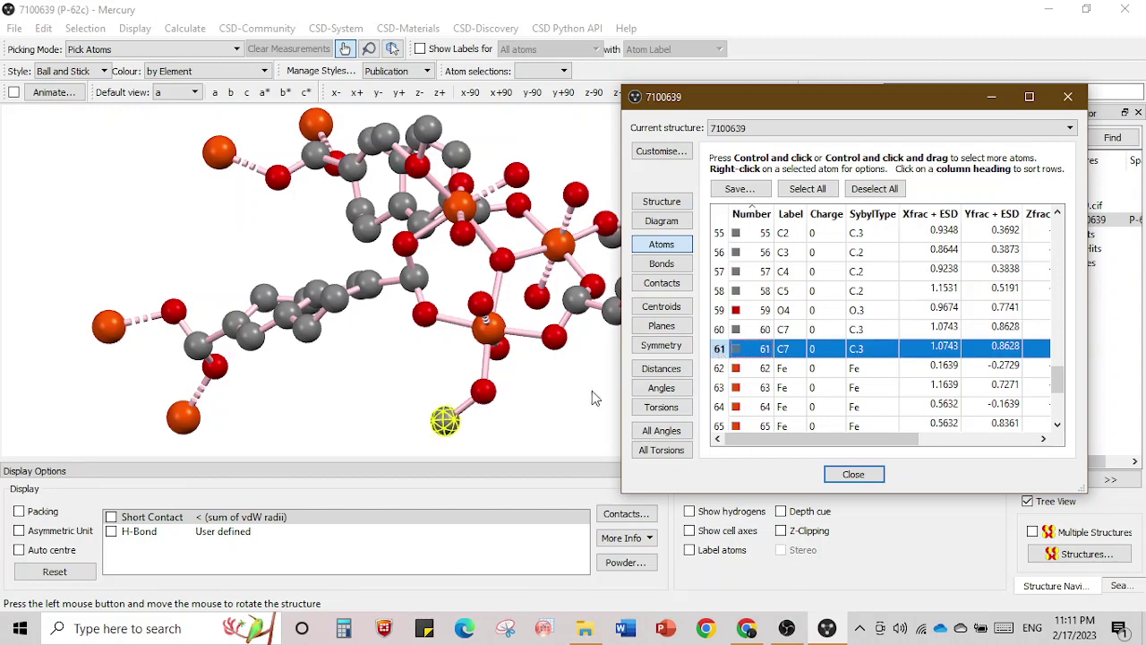
click(484, 390)
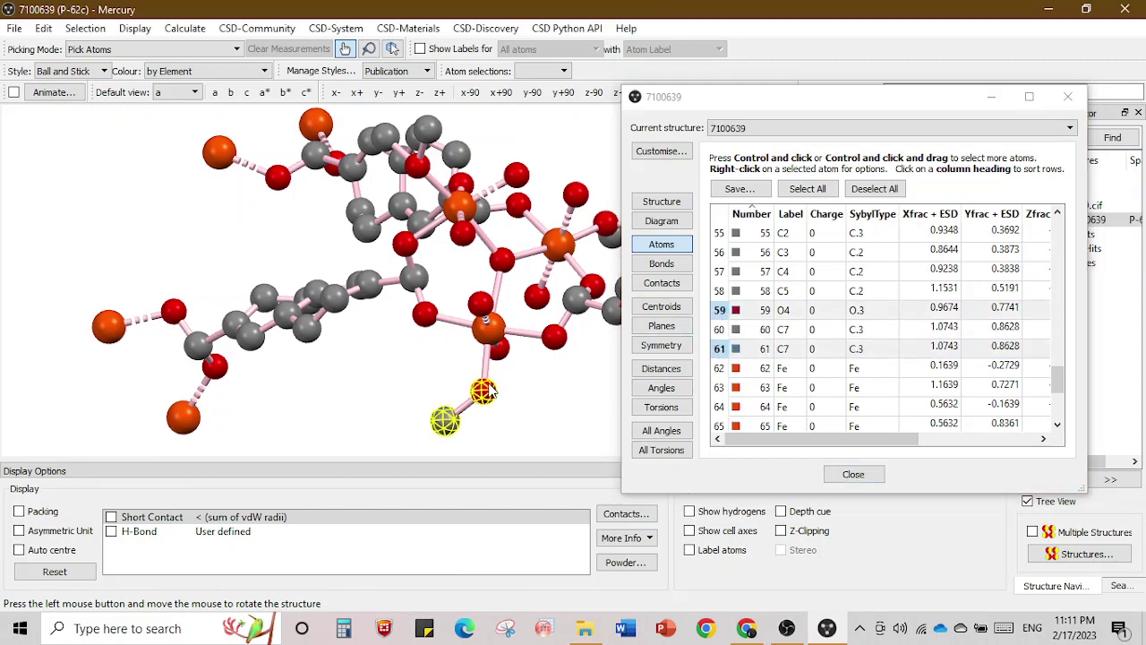
click(485, 391)
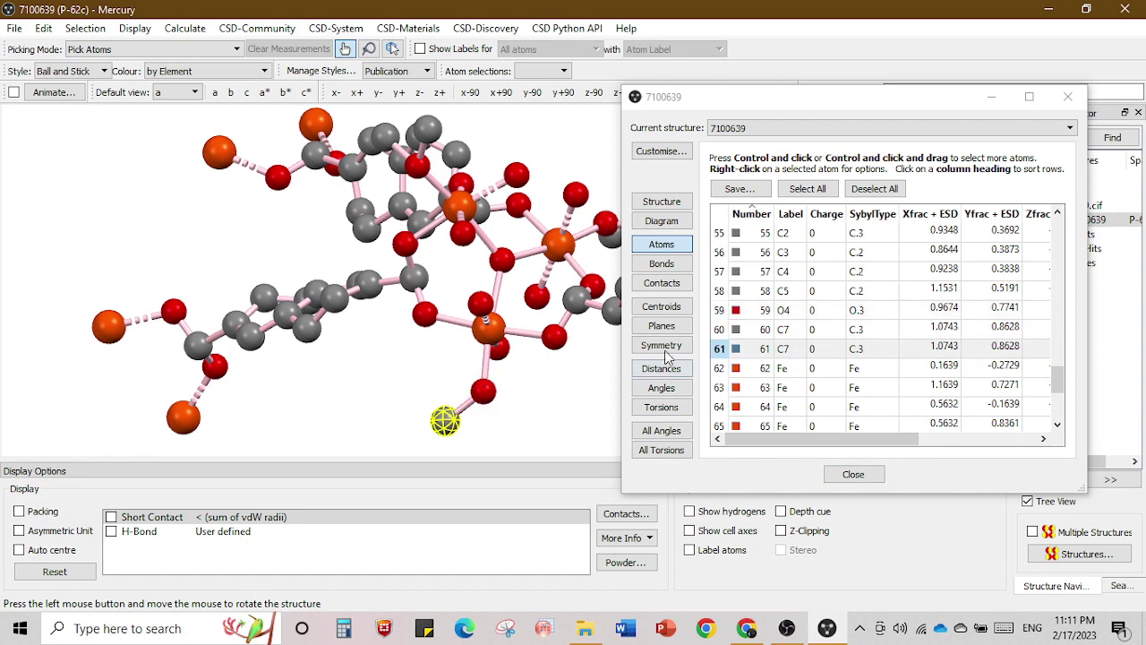
click(482, 391)
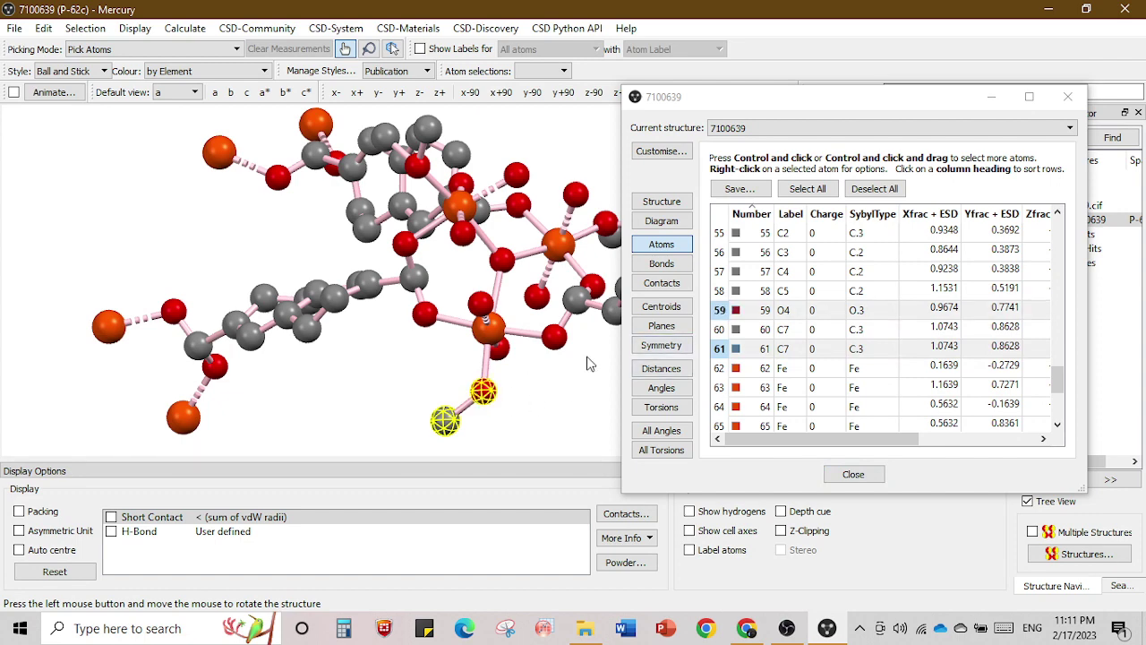
right_click(755, 318)
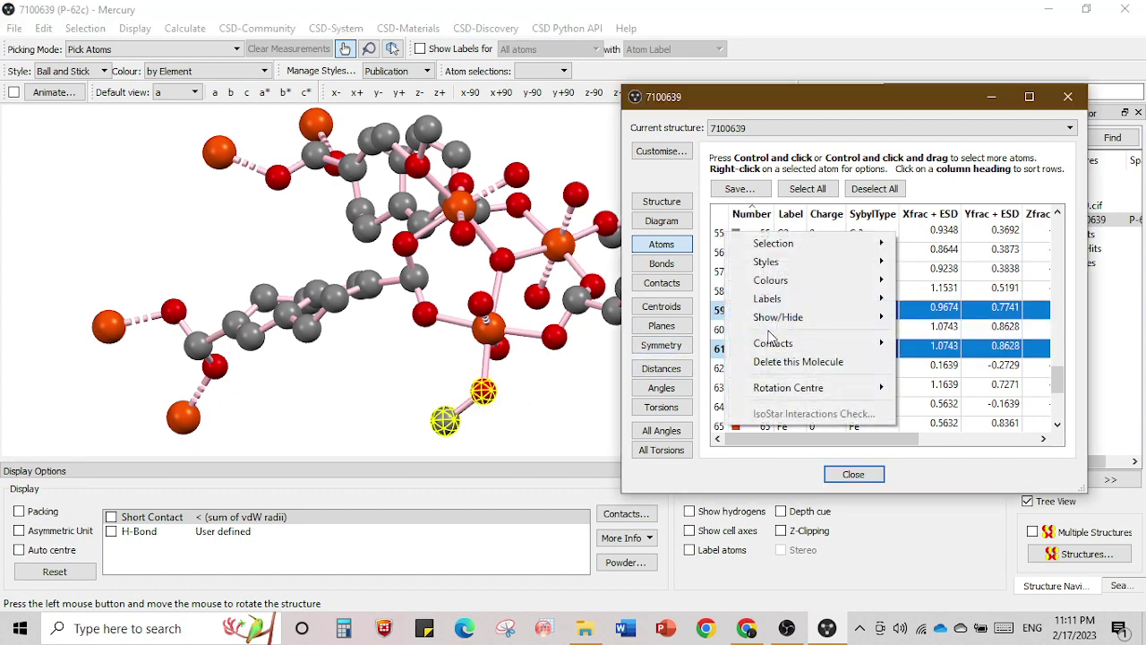
mouse_move(791, 319)
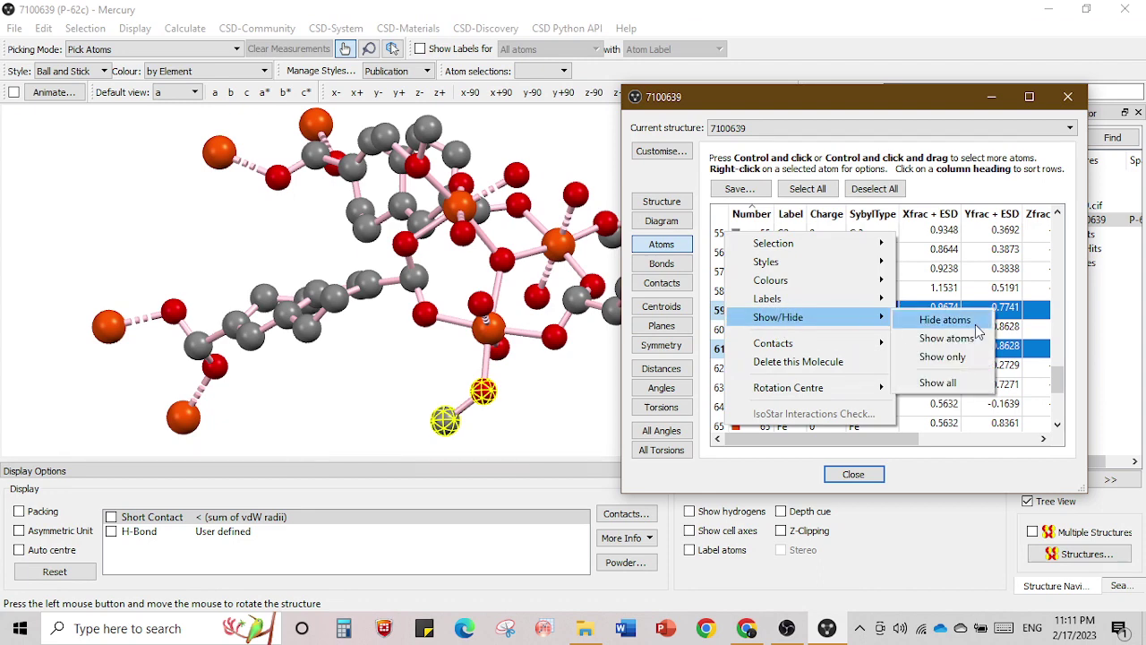
click(978, 324)
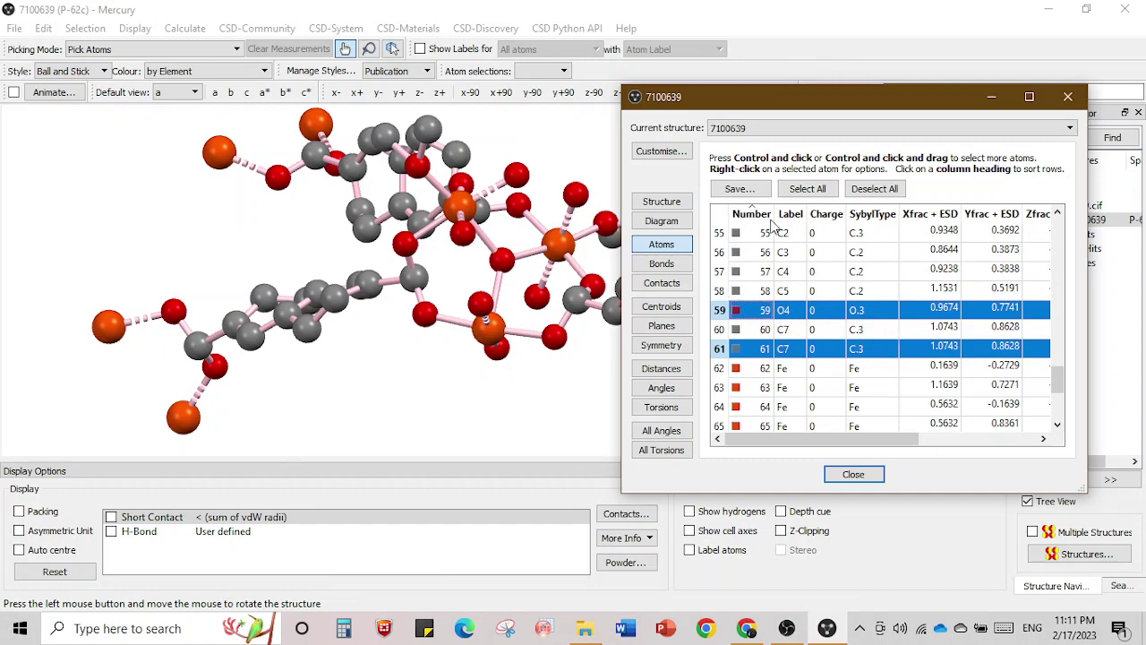
Select terminal carbon C7 (atom 60) and Fe (atom 1), and close the structure information window.
drag(527, 366, 548, 356)
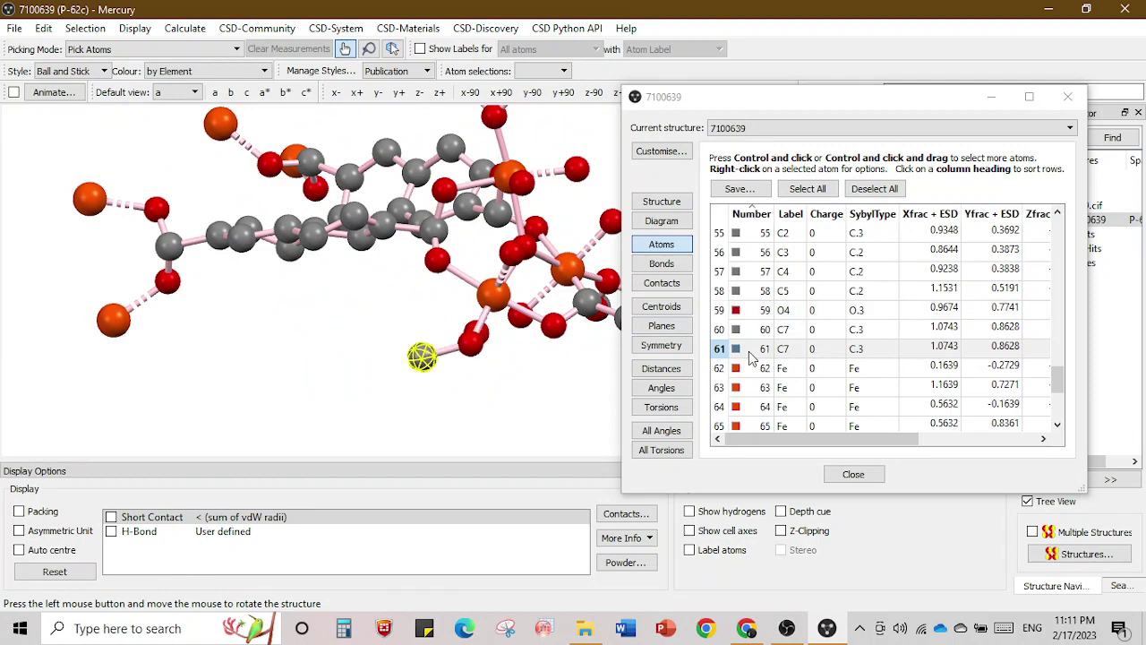
key(Up)
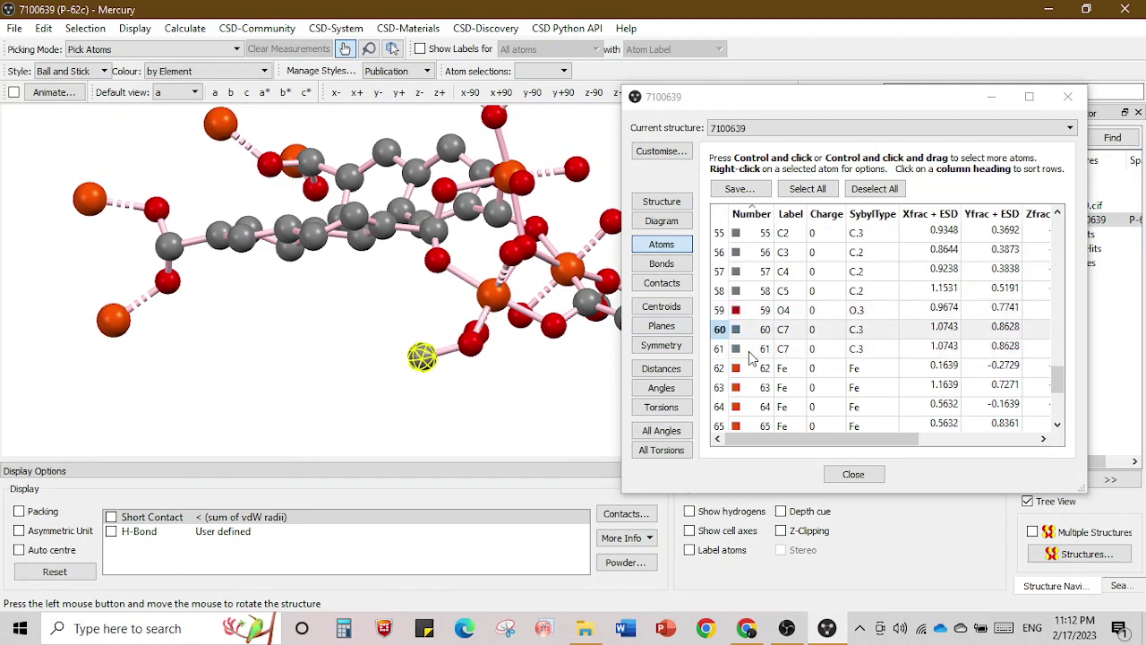
key(Home)
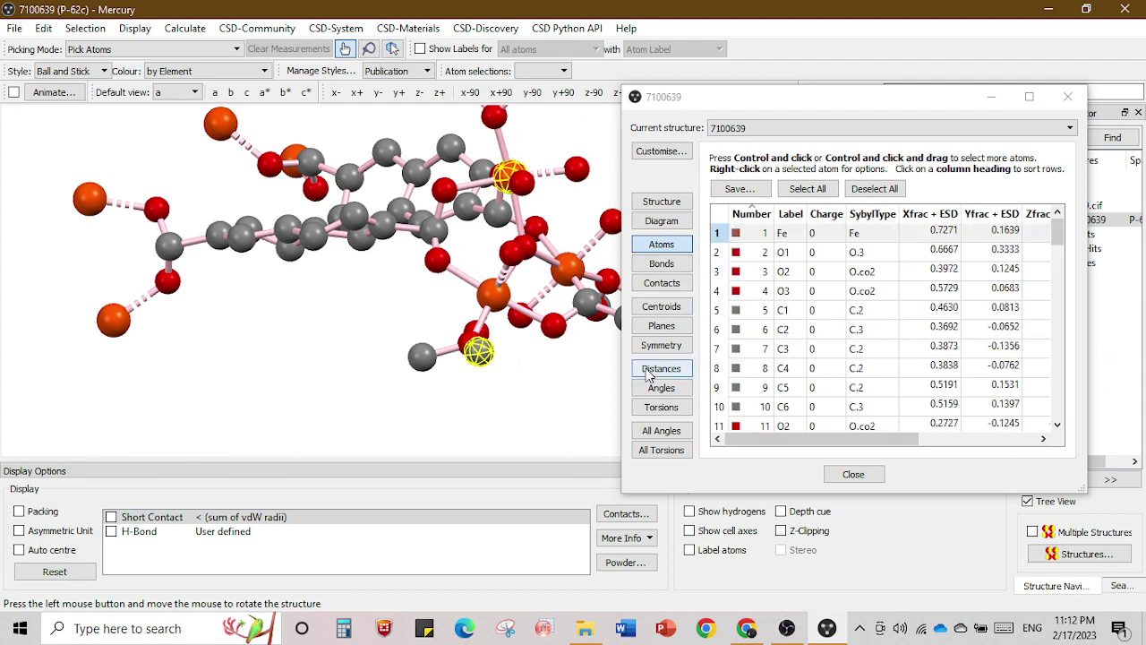
click(1068, 97)
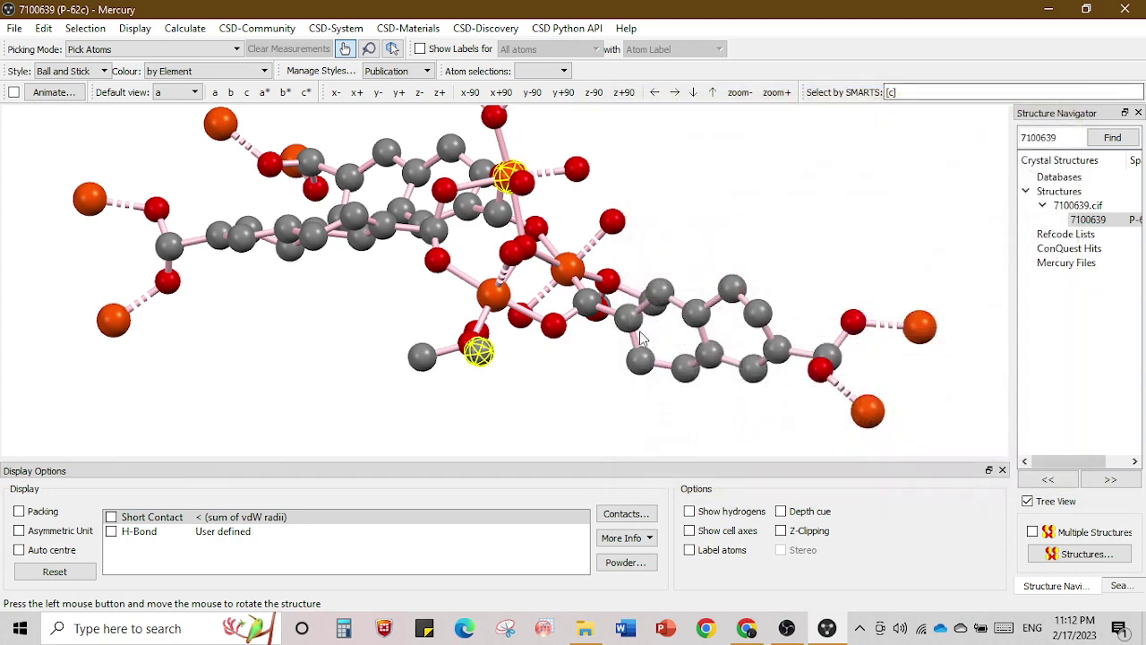
Turn on packing for the structure and hide the cell axes.
drag(726, 296, 394, 109)
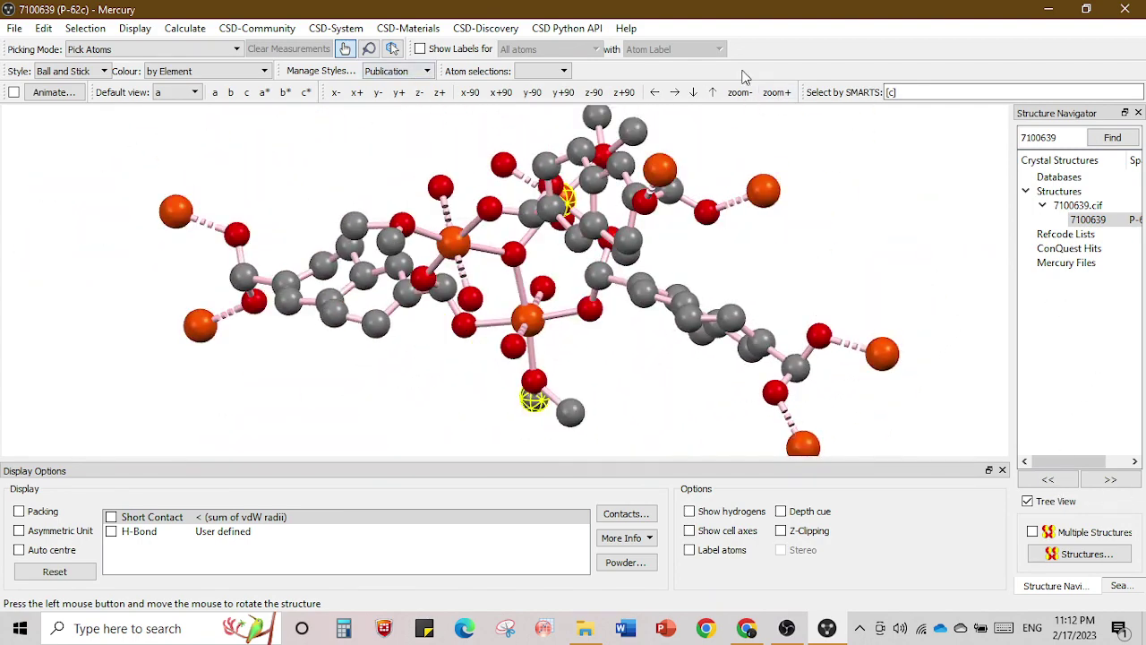
click(739, 92)
drag(686, 254, 297, 502)
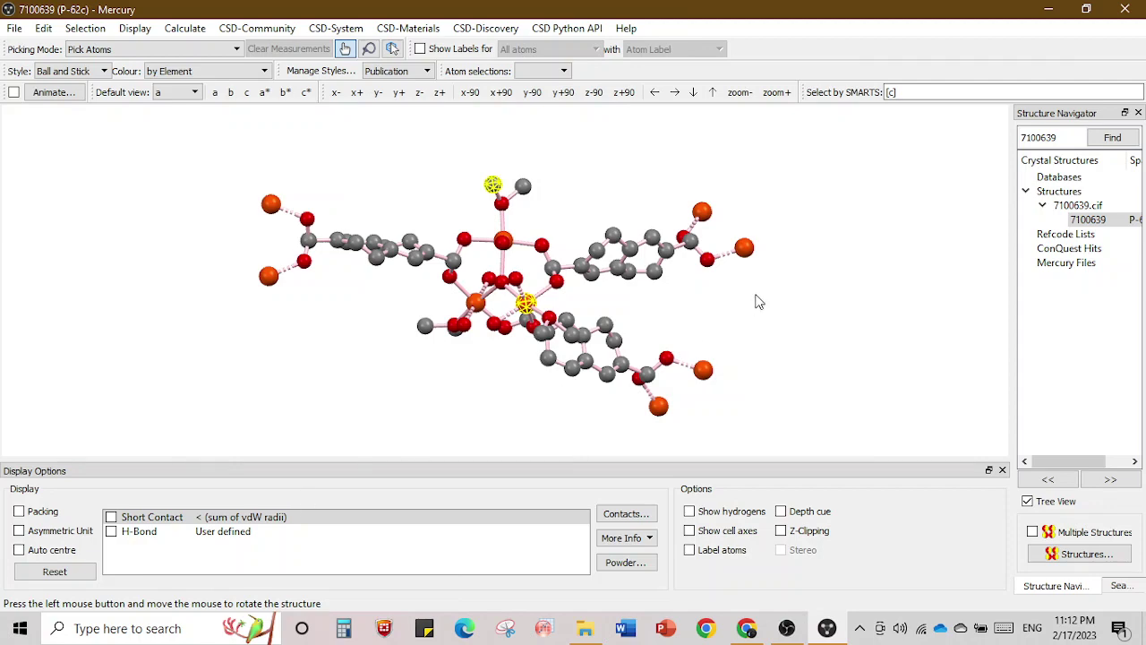
click(34, 512)
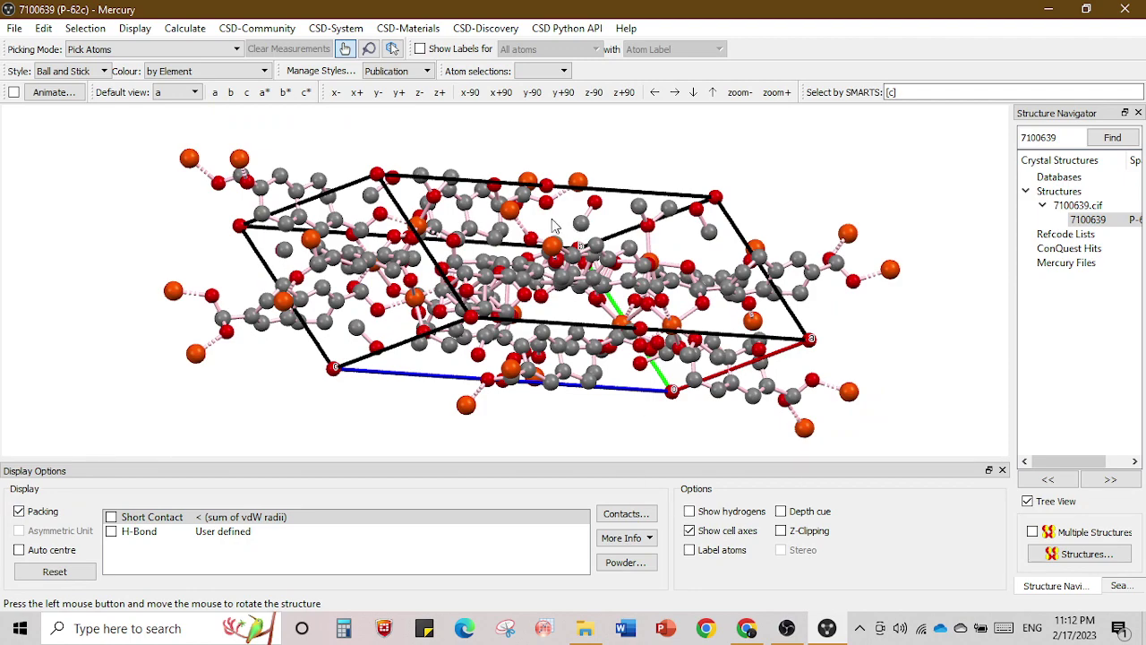
drag(553, 224, 456, 293)
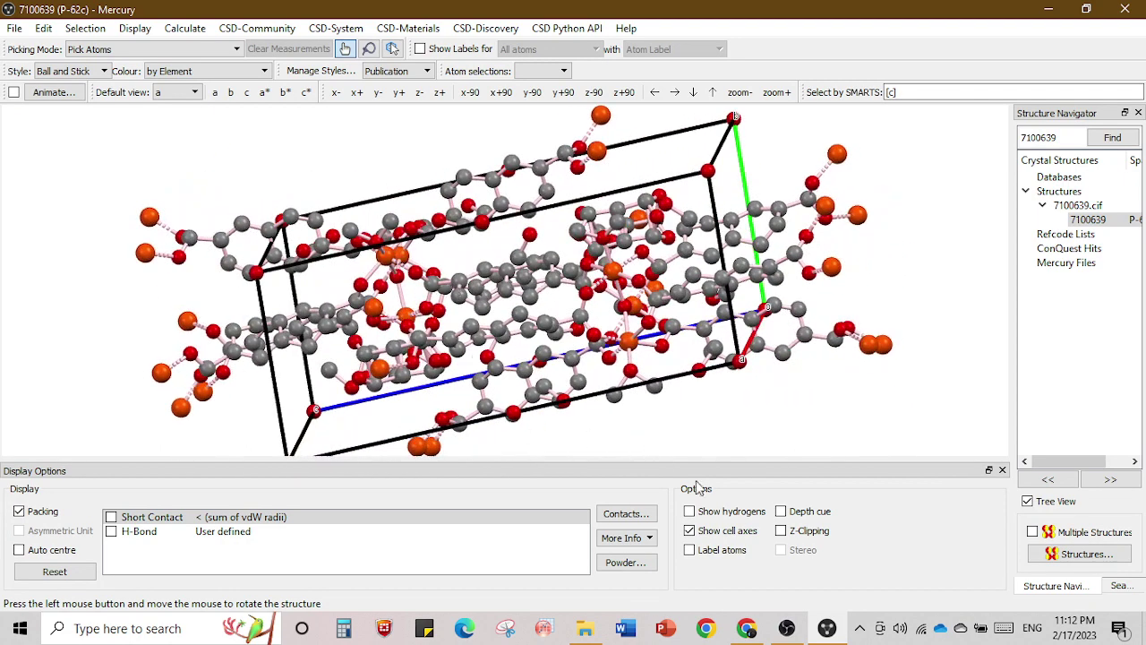
click(689, 532)
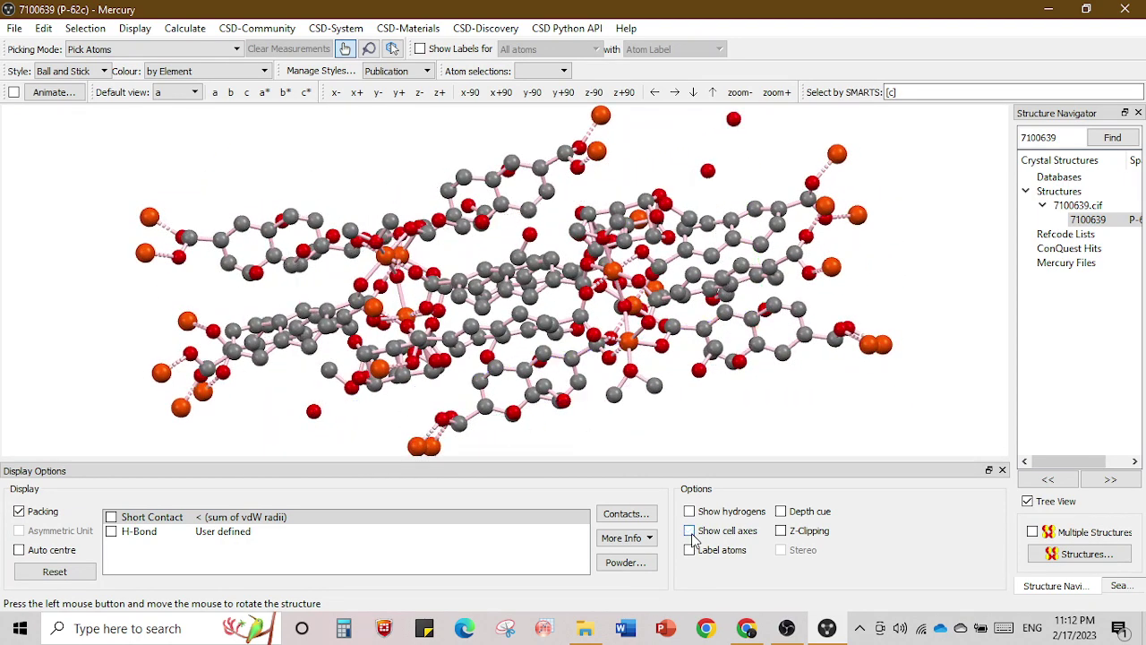
View the packed structure along the c* axis and turn packing off.
click(307, 94)
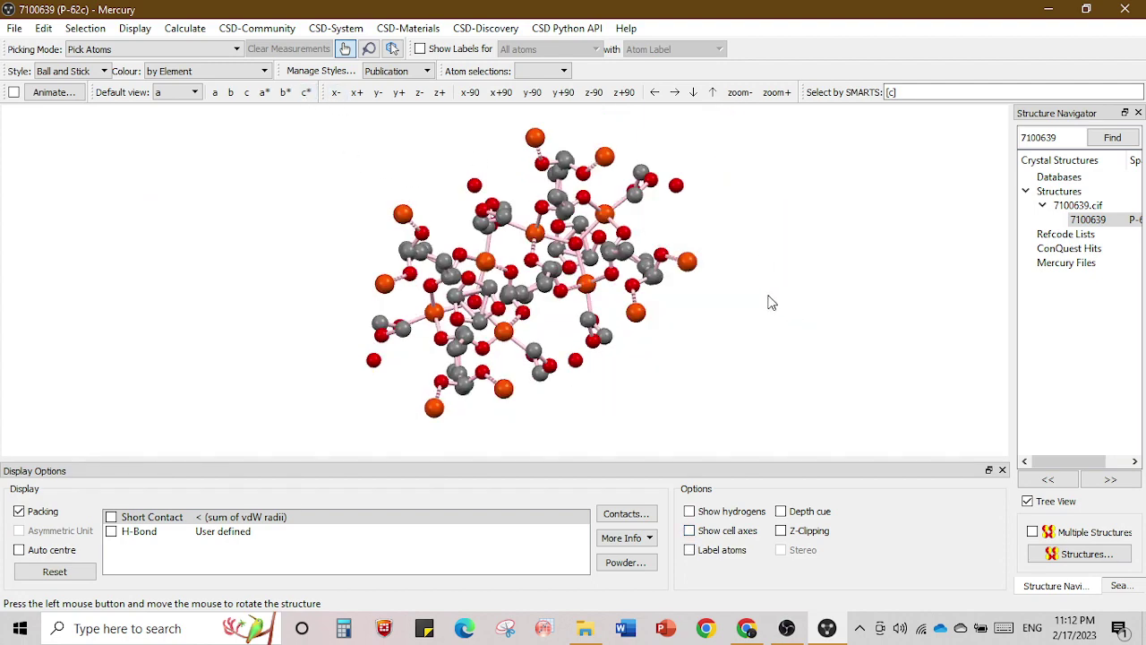
drag(768, 302, 627, 305)
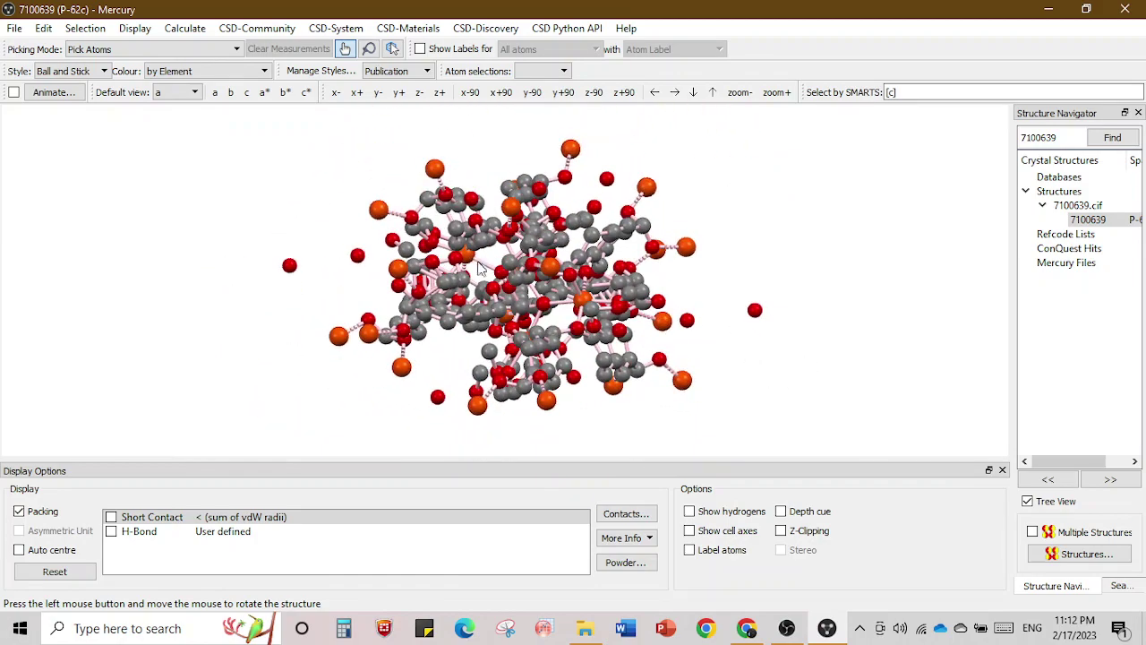
click(305, 94)
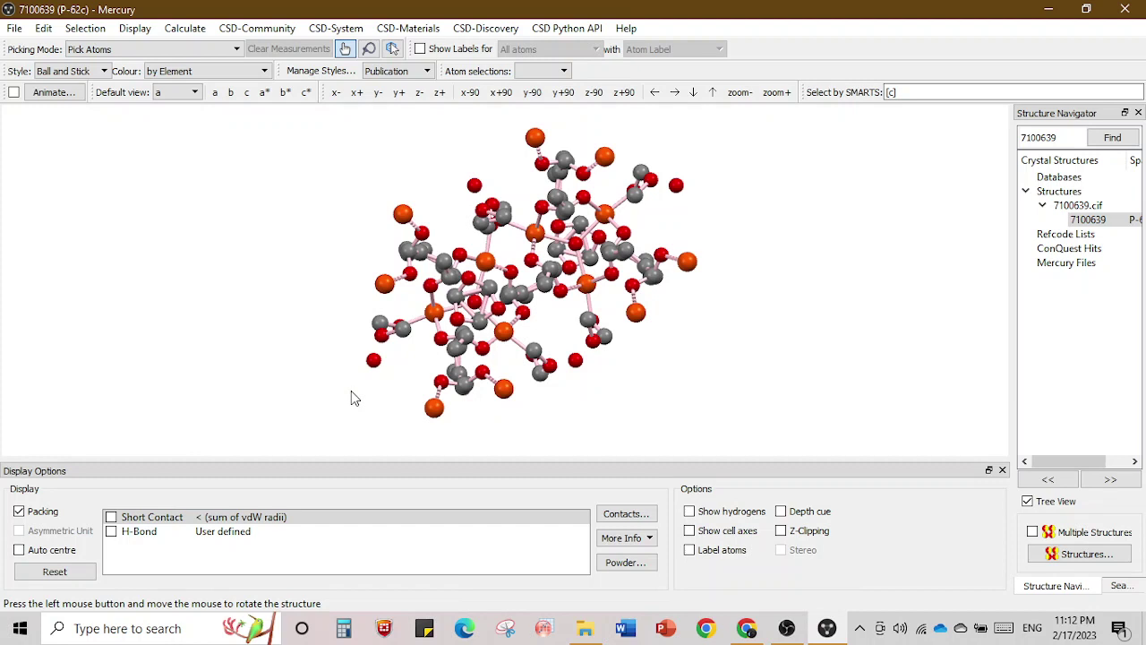
click(37, 512)
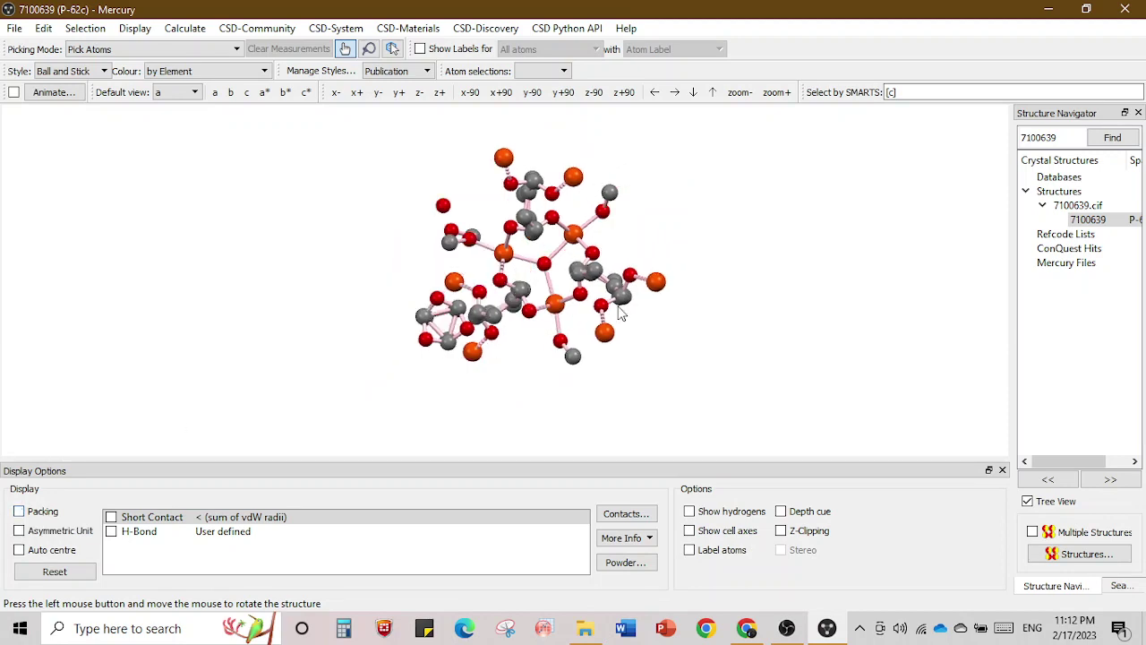
Delete the cage-like disordered carbon–oxygen fragment lying beside the iron cluster.
drag(620, 312, 475, 366)
click(460, 331)
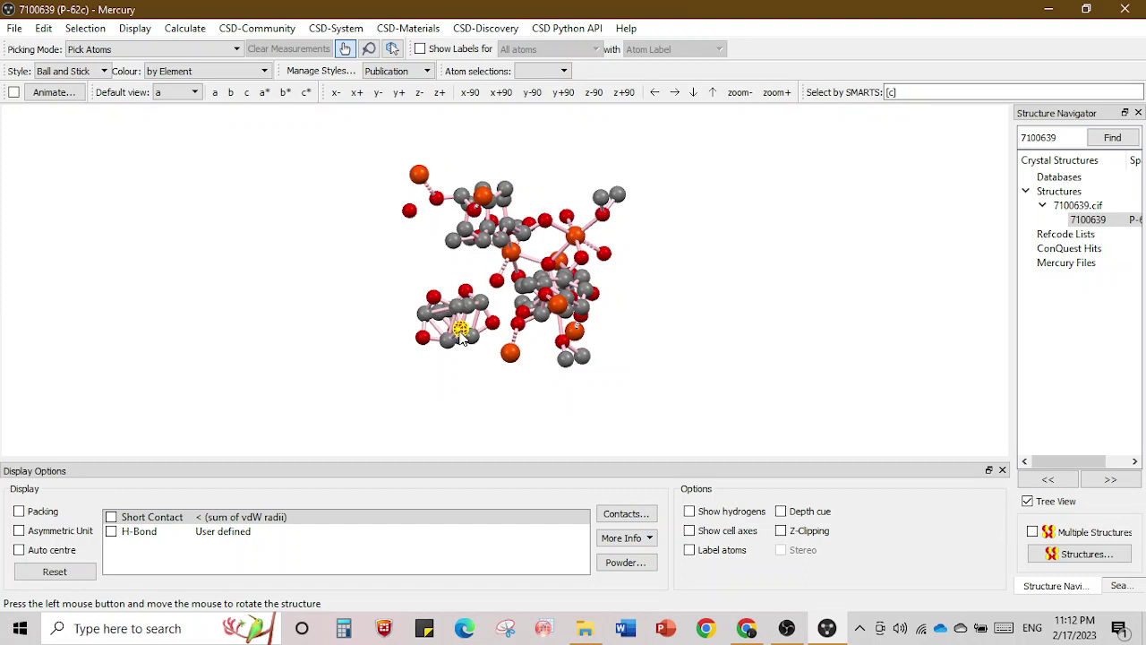
right_click(460, 333)
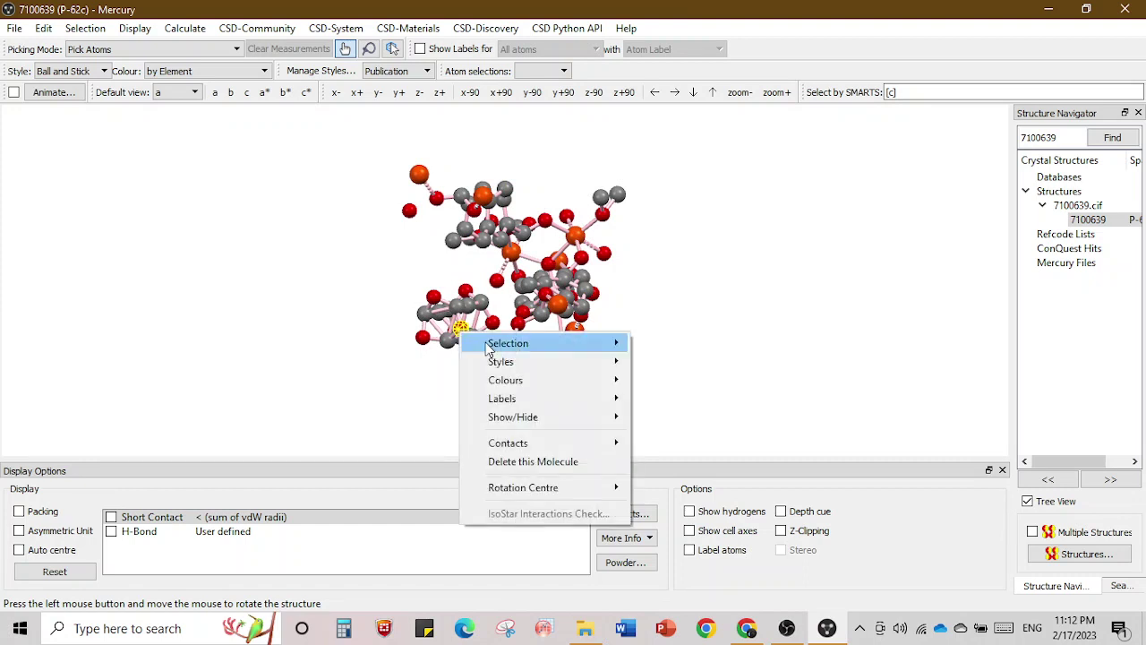
click(533, 463)
Delete the isolated oxygen atom and the stray carbon–oxygen pair near the iron cluster.
drag(541, 391, 524, 281)
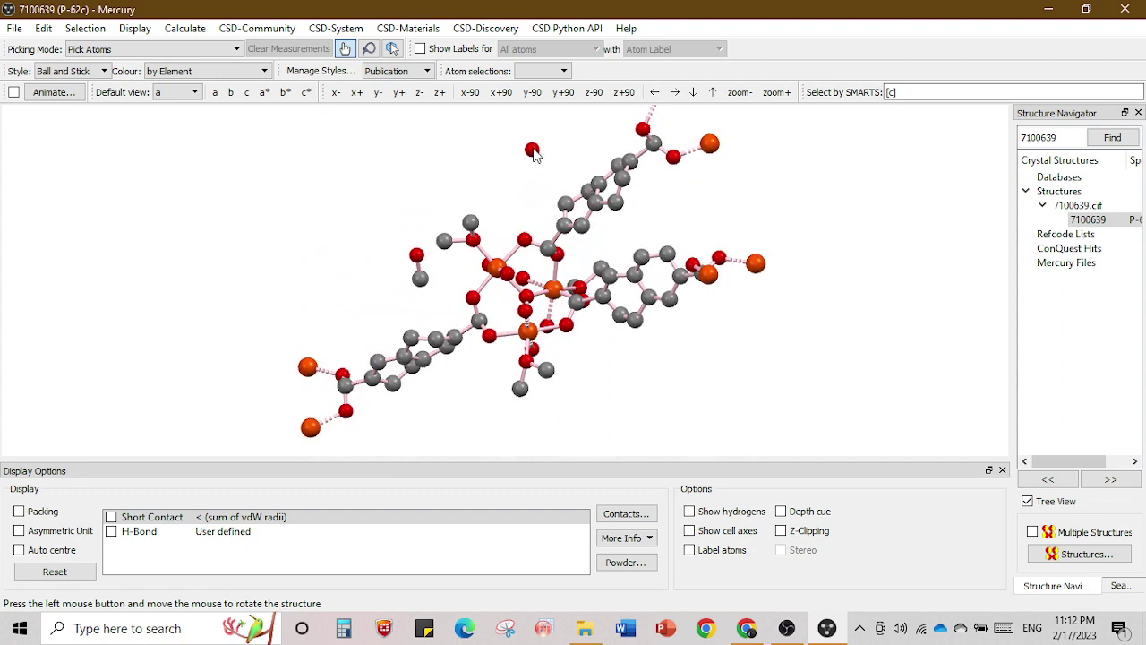
click(532, 149)
right_click(533, 151)
click(606, 279)
right_click(416, 260)
click(488, 387)
Turn on the display of user-defined H-bond contacts for the cleaned cluster.
drag(752, 215, 741, 309)
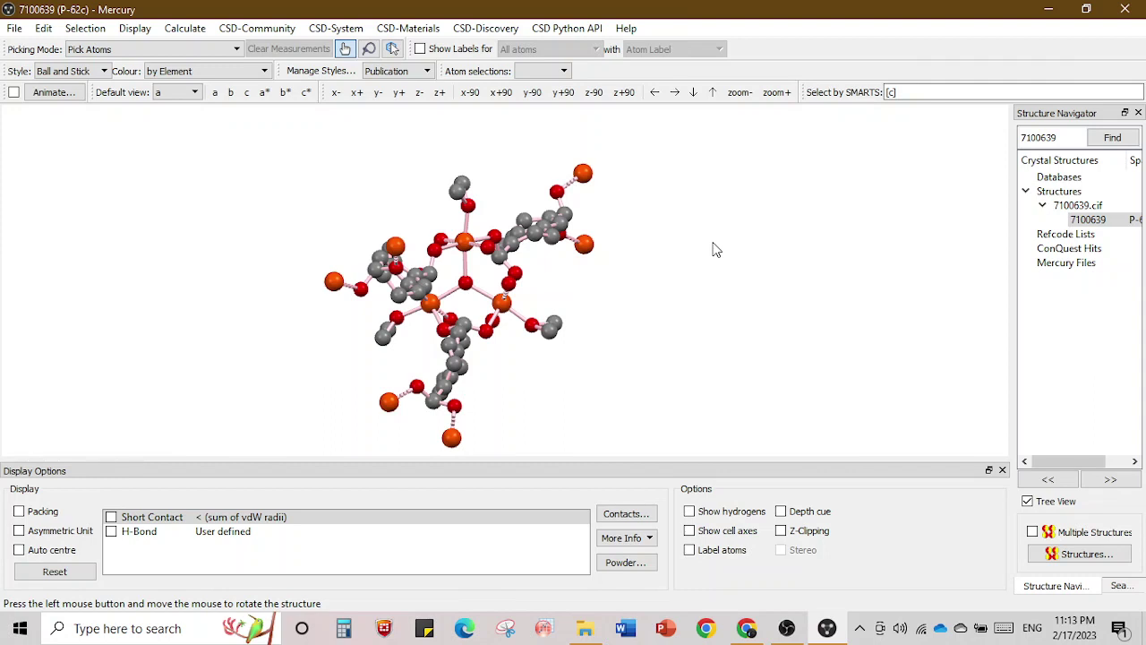
mouse_move(614, 305)
mouse_down()
mouse_move(601, 313)
mouse_move(624, 302)
mouse_move(609, 311)
mouse_up()
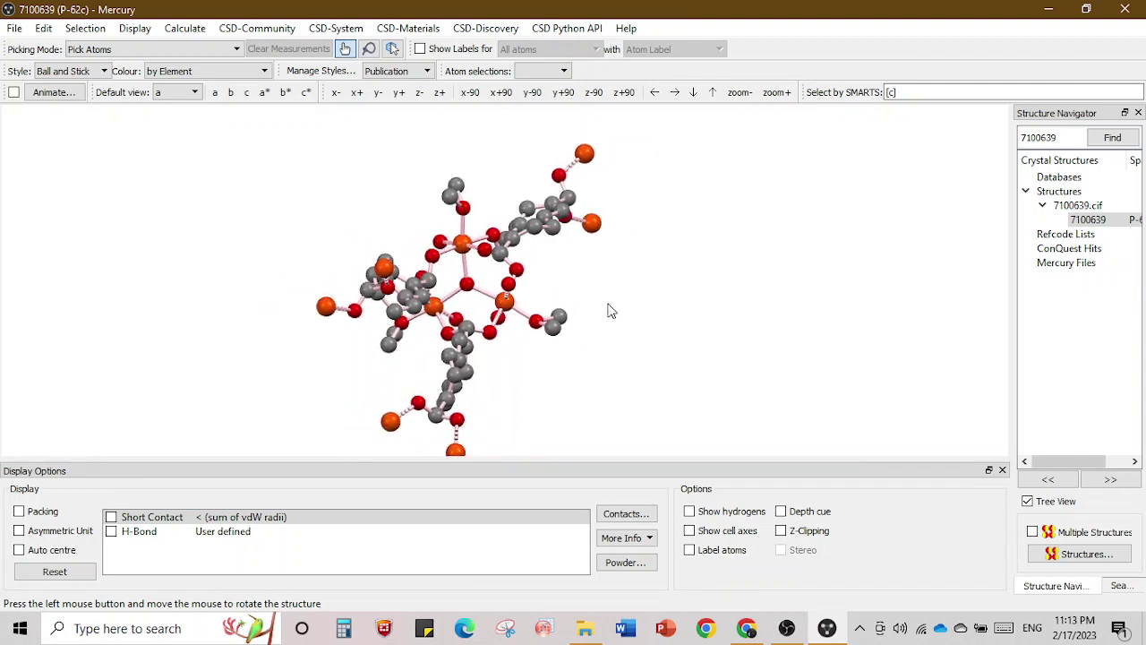
click(111, 533)
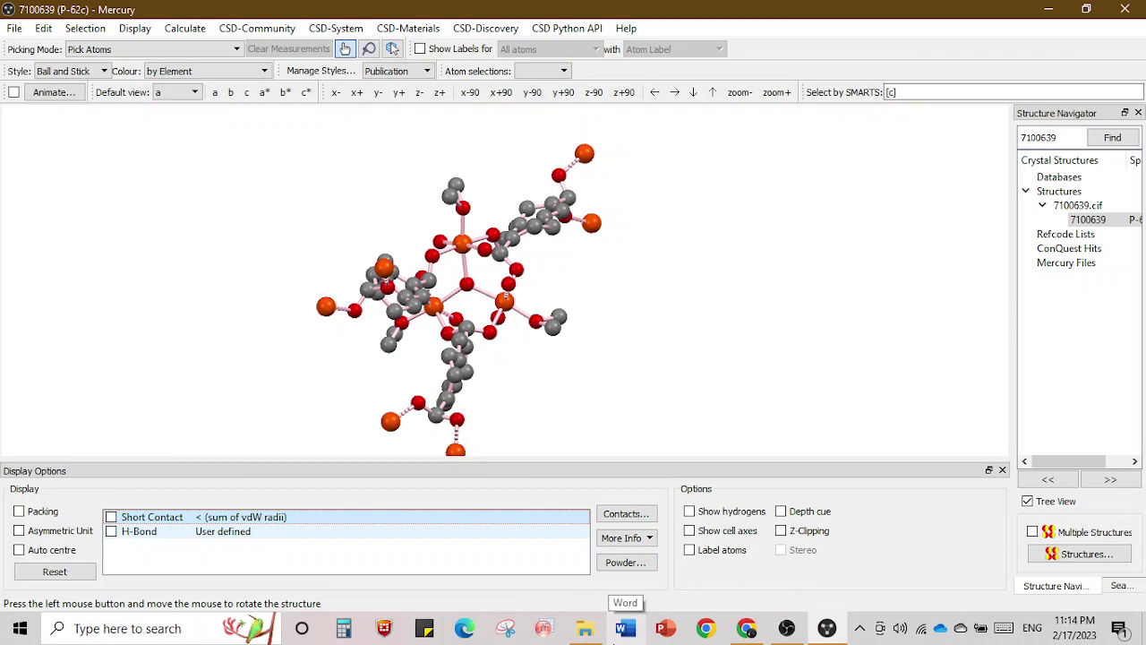
key(Down)
key(space)
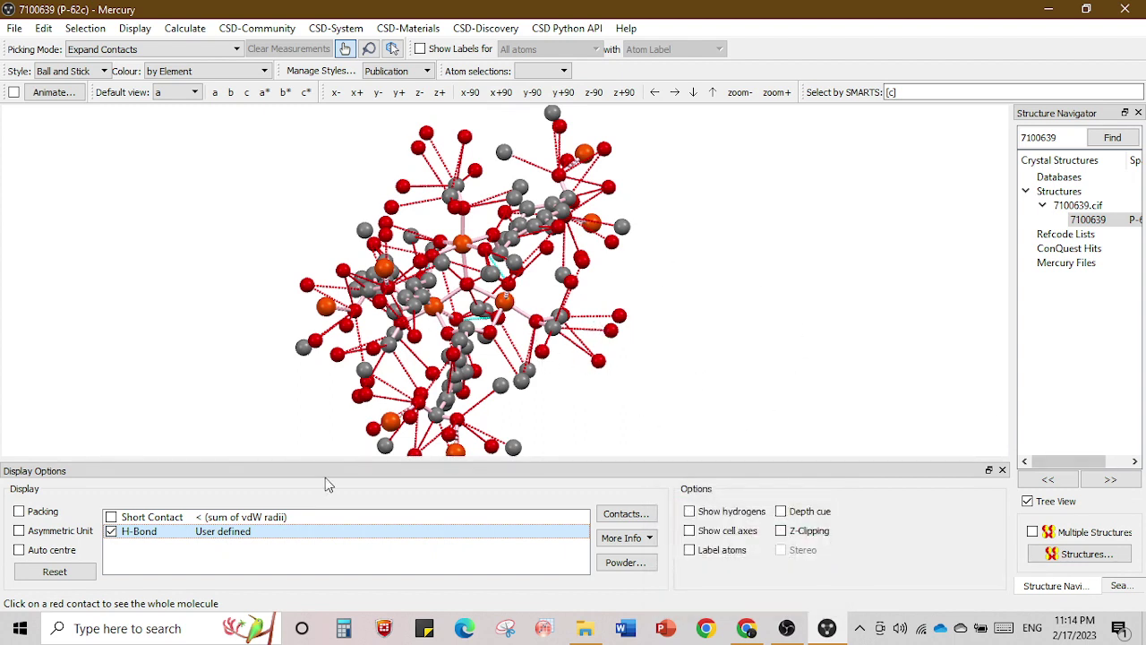
click(112, 532)
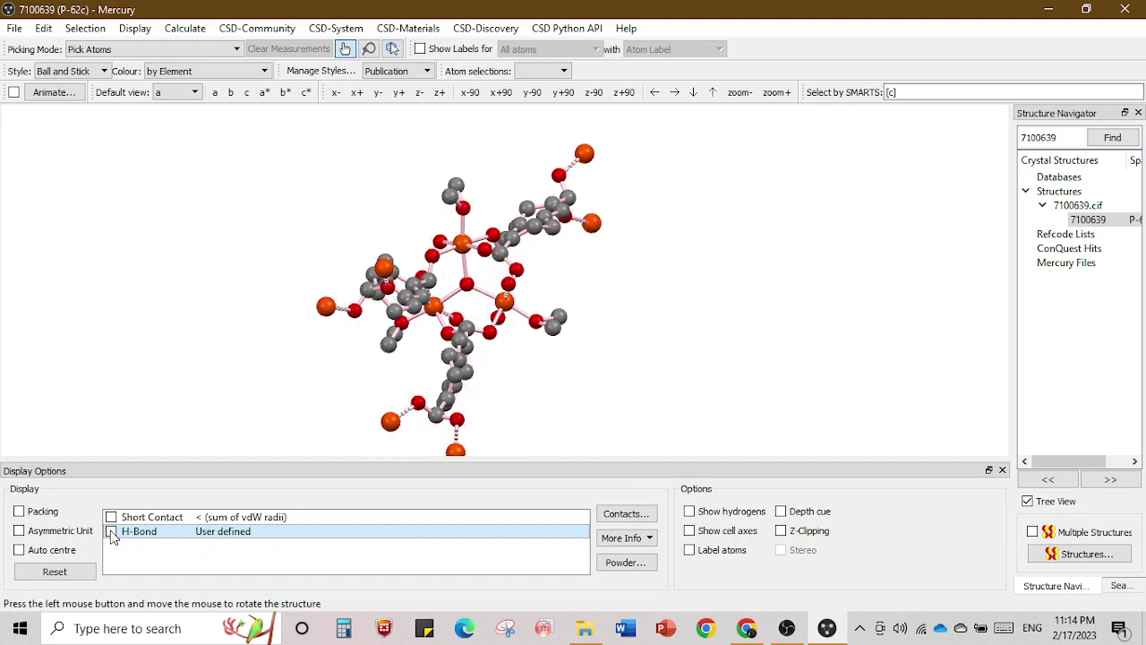
click(111, 532)
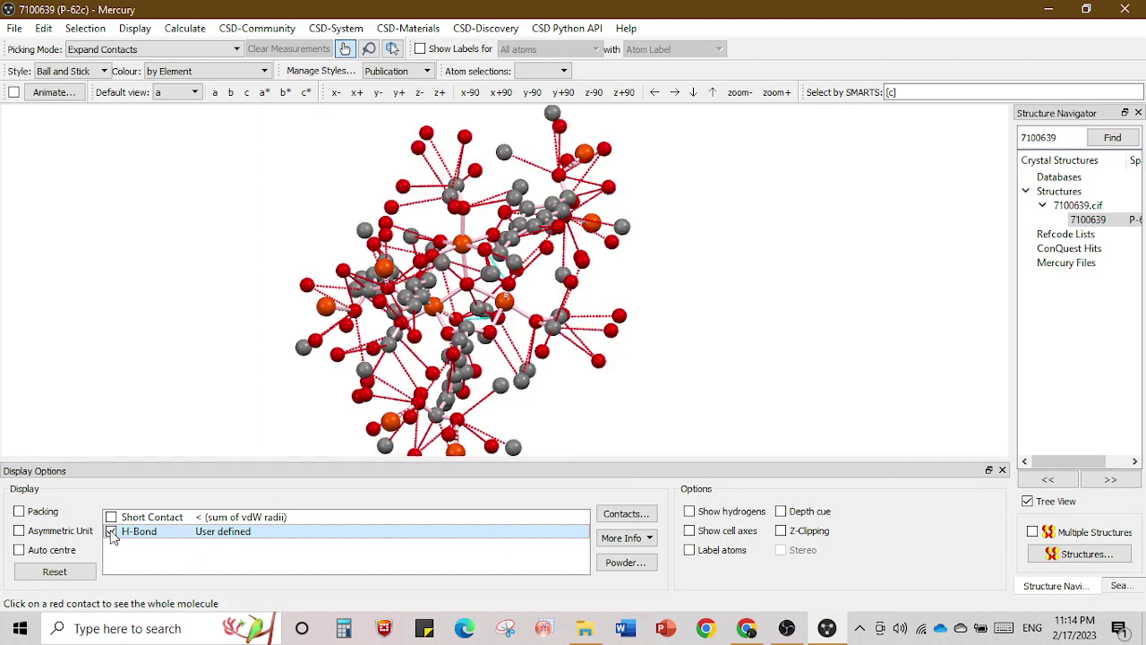
Expand a hanging H-bond contact beside the cluster into its whole molecule, and turn the H-bond display off.
drag(665, 306, 692, 231)
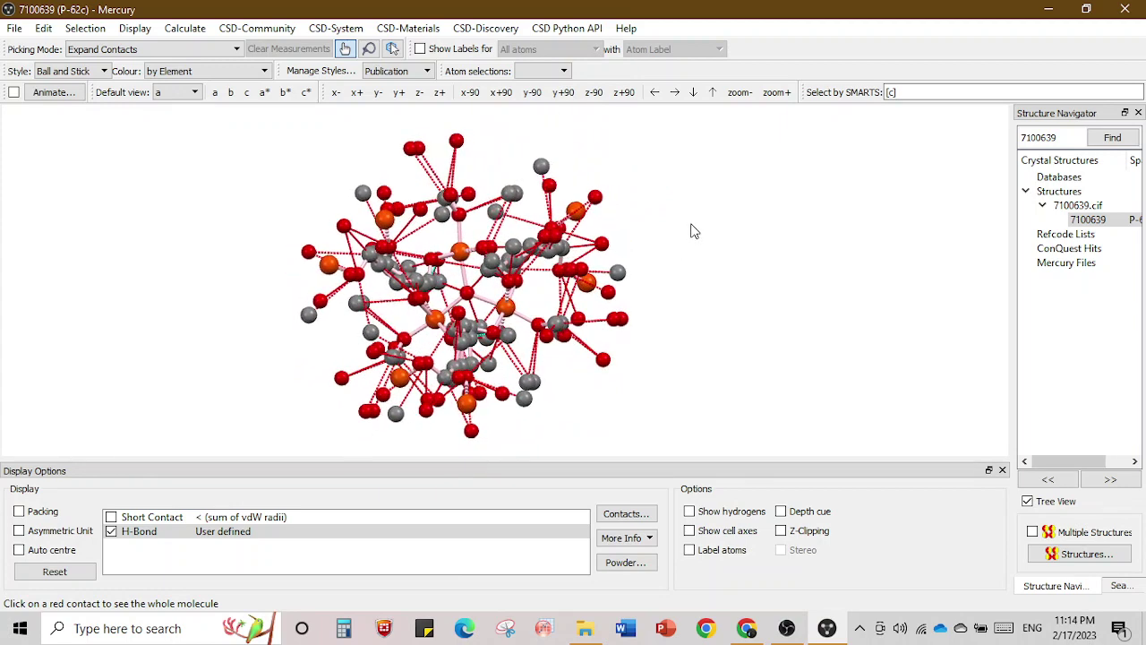
click(470, 303)
click(474, 304)
drag(670, 365, 638, 401)
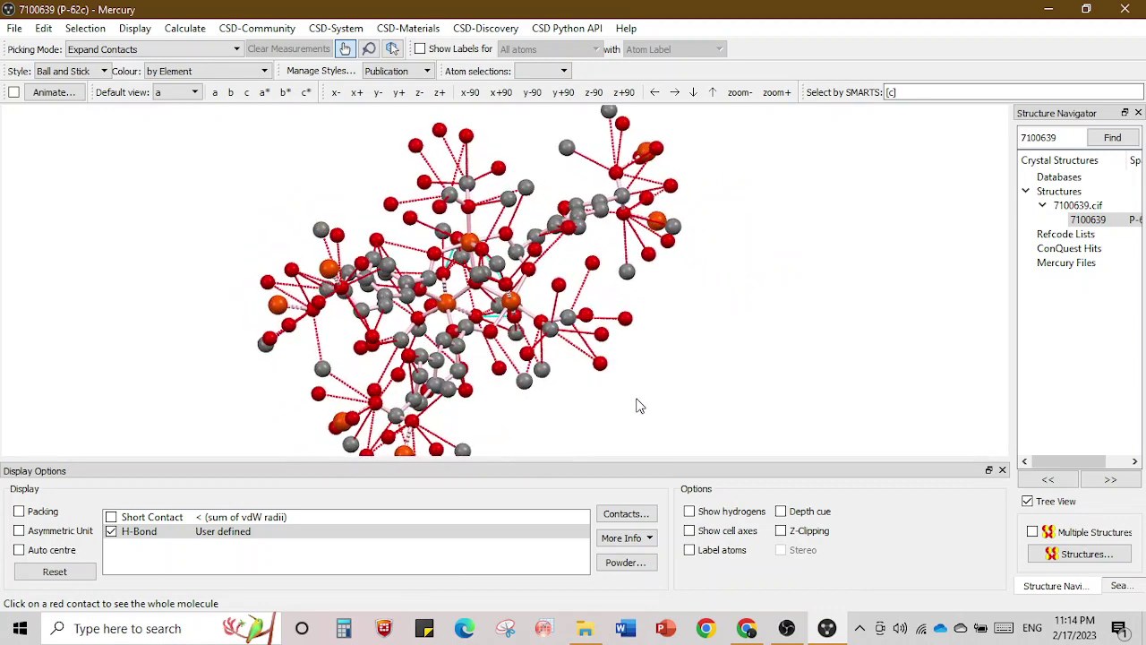
click(594, 261)
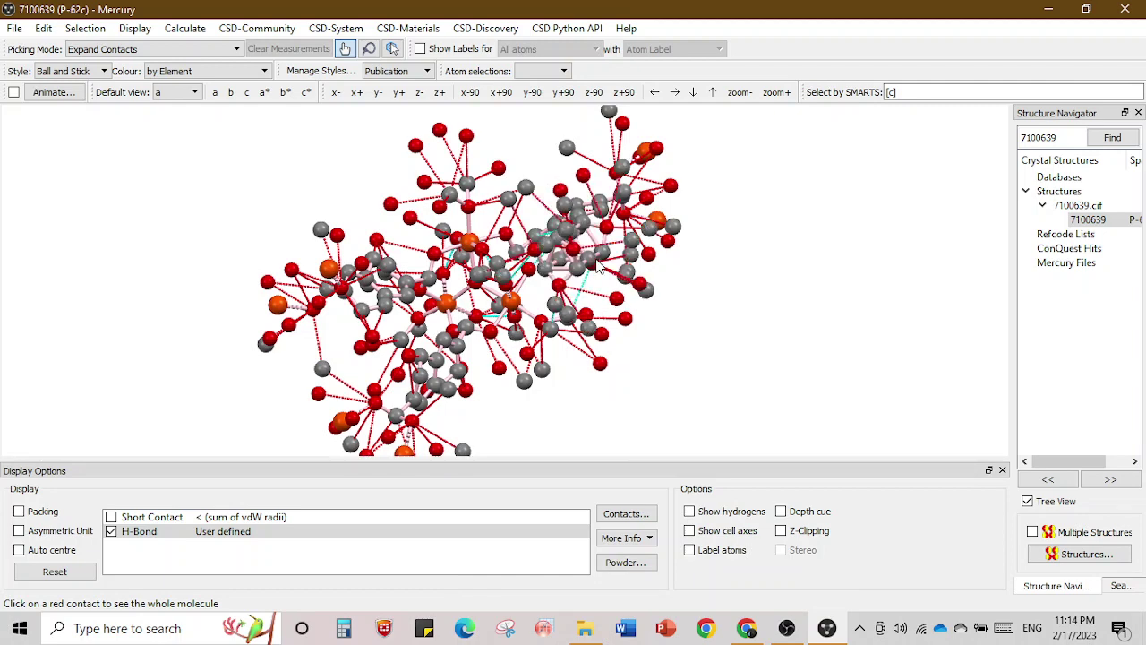
click(111, 531)
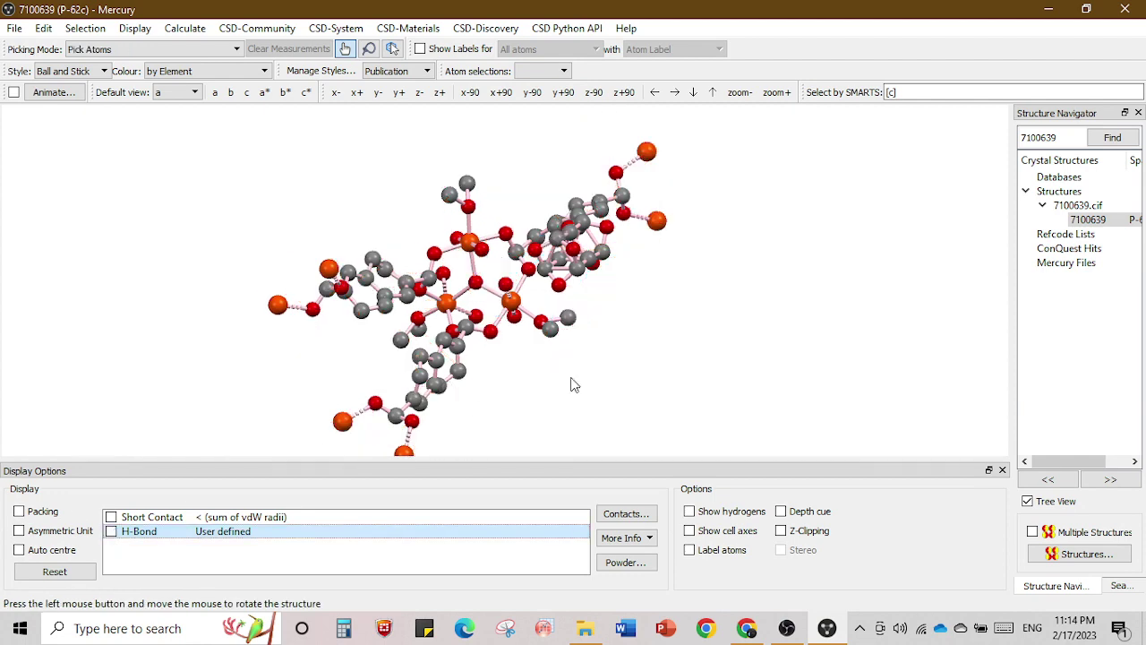
Turn the H-bond display back on and expand the hanging contacts around a terminal carboxylate of the cluster.
drag(633, 301, 676, 388)
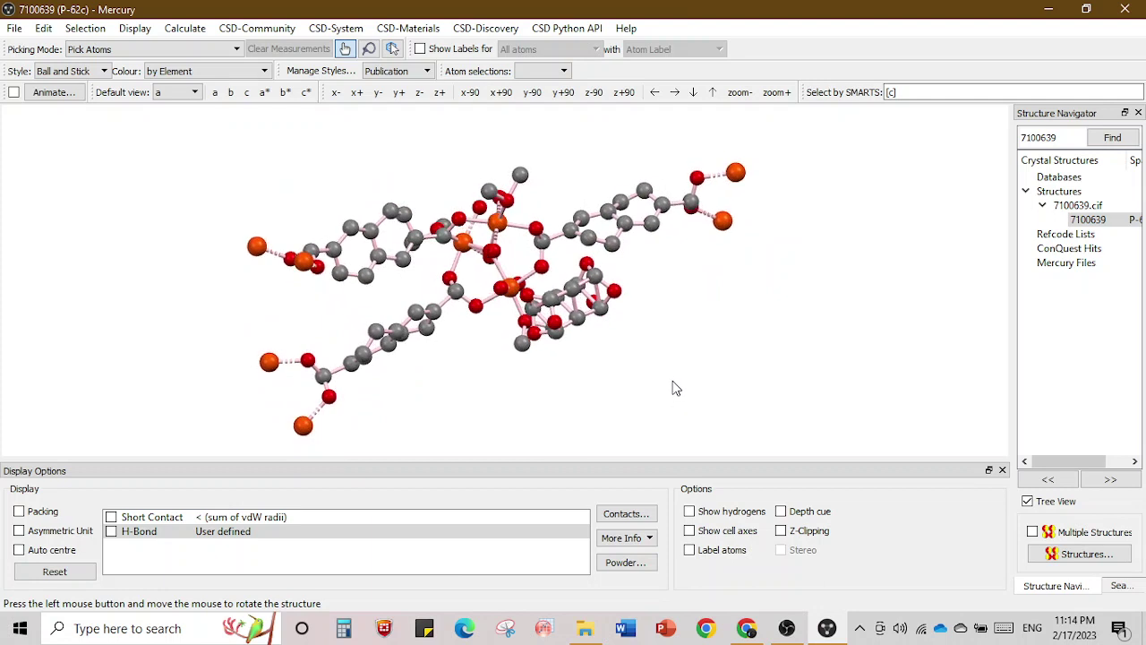
key(space)
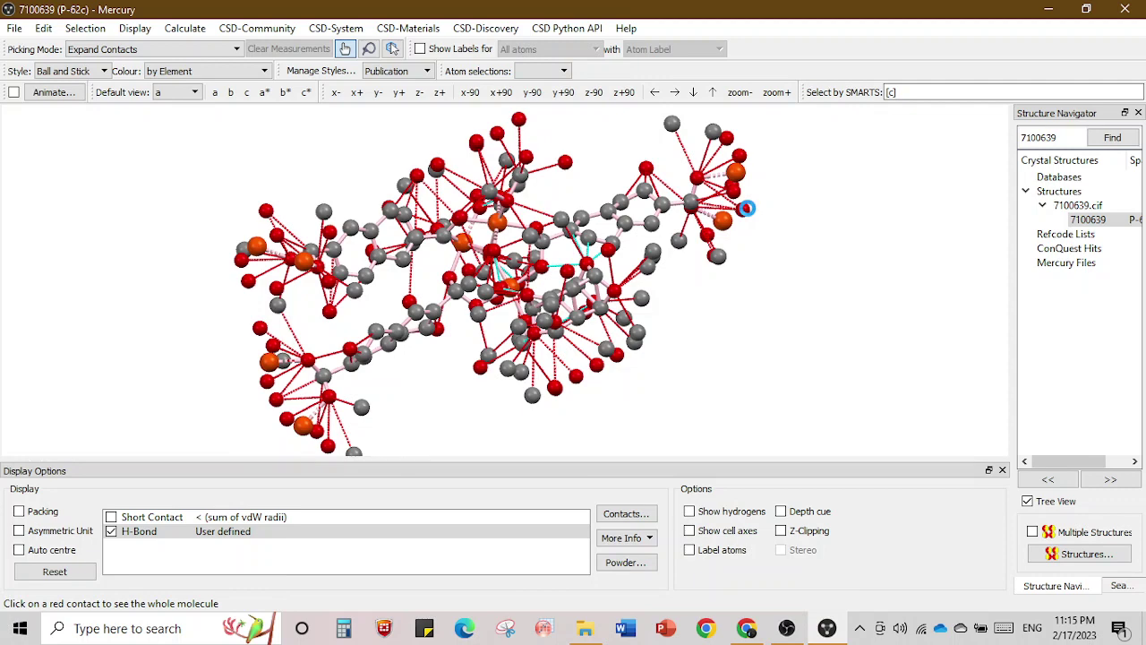
click(749, 214)
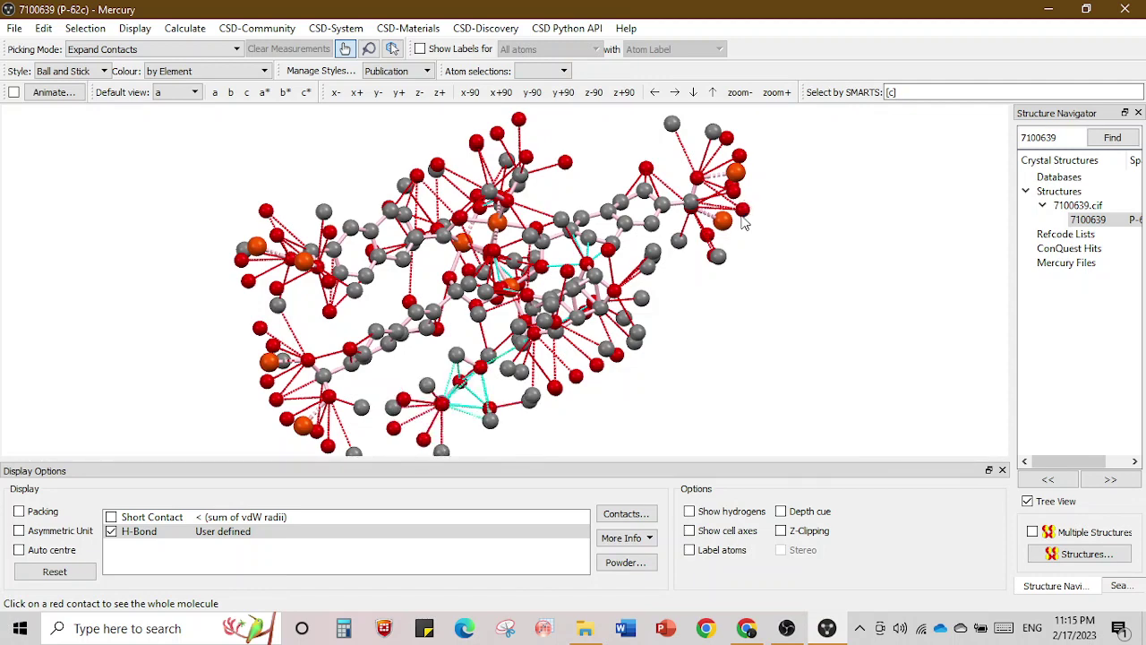
click(717, 257)
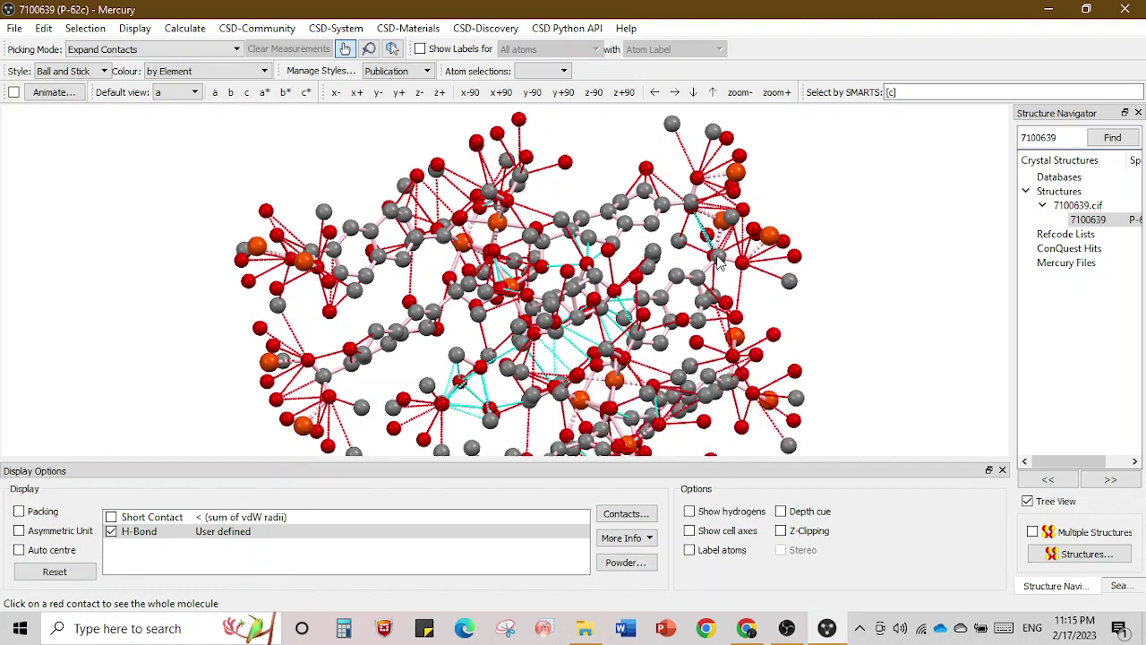
click(717, 257)
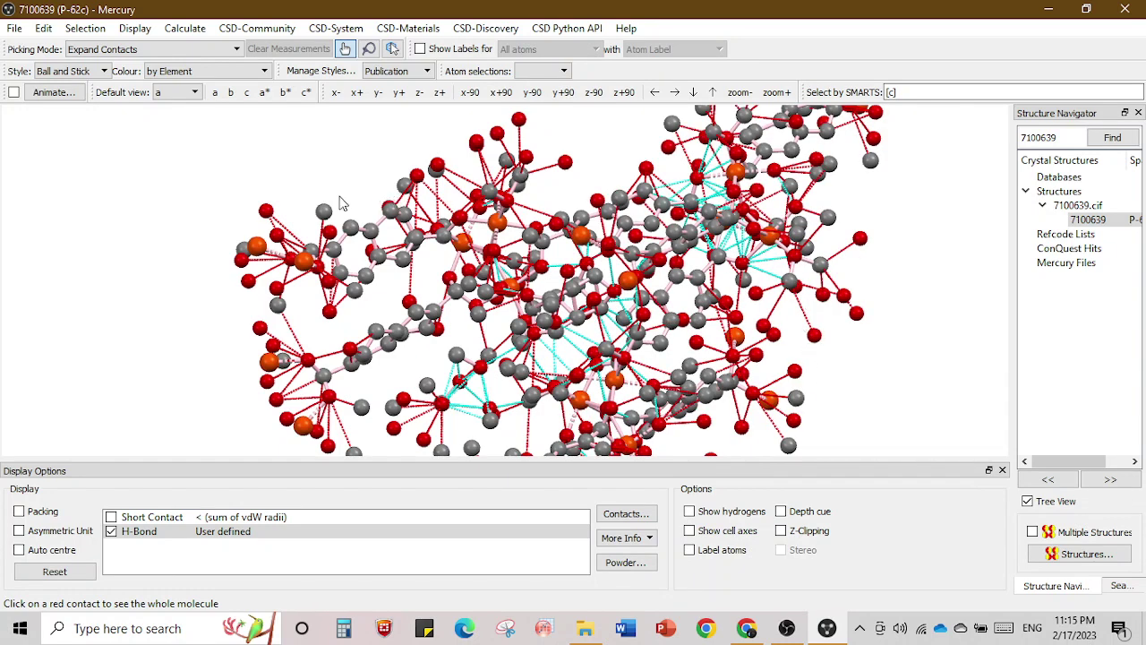
Expand further hanging H-bond contacts around the outer edges of the growing network into whole molecules.
click(326, 215)
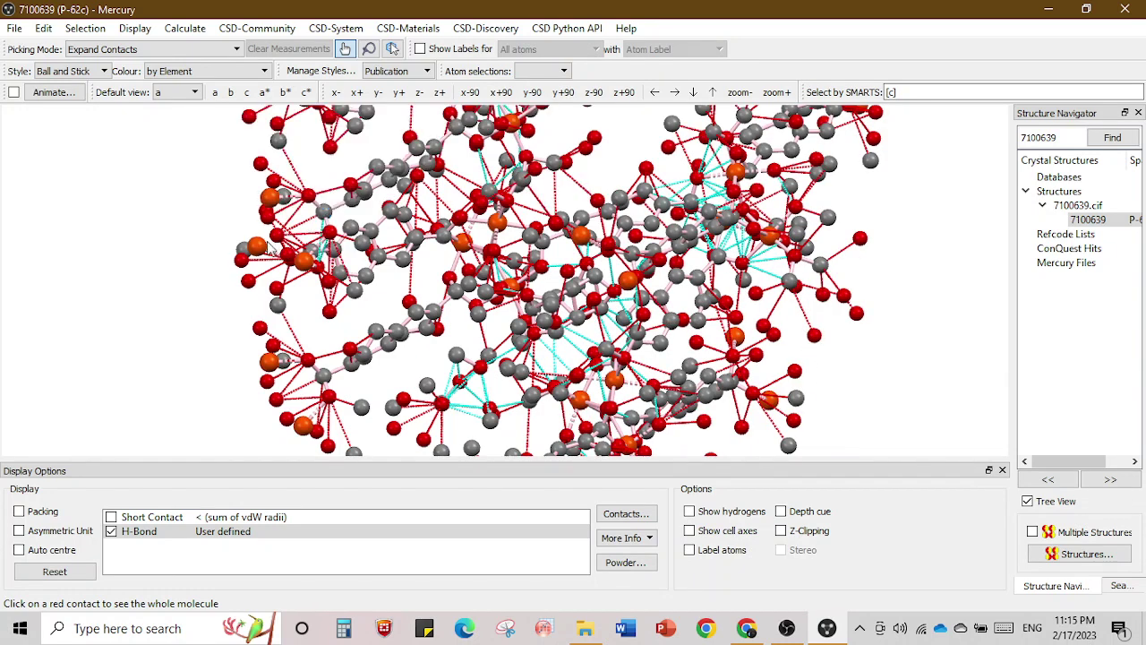
click(242, 254)
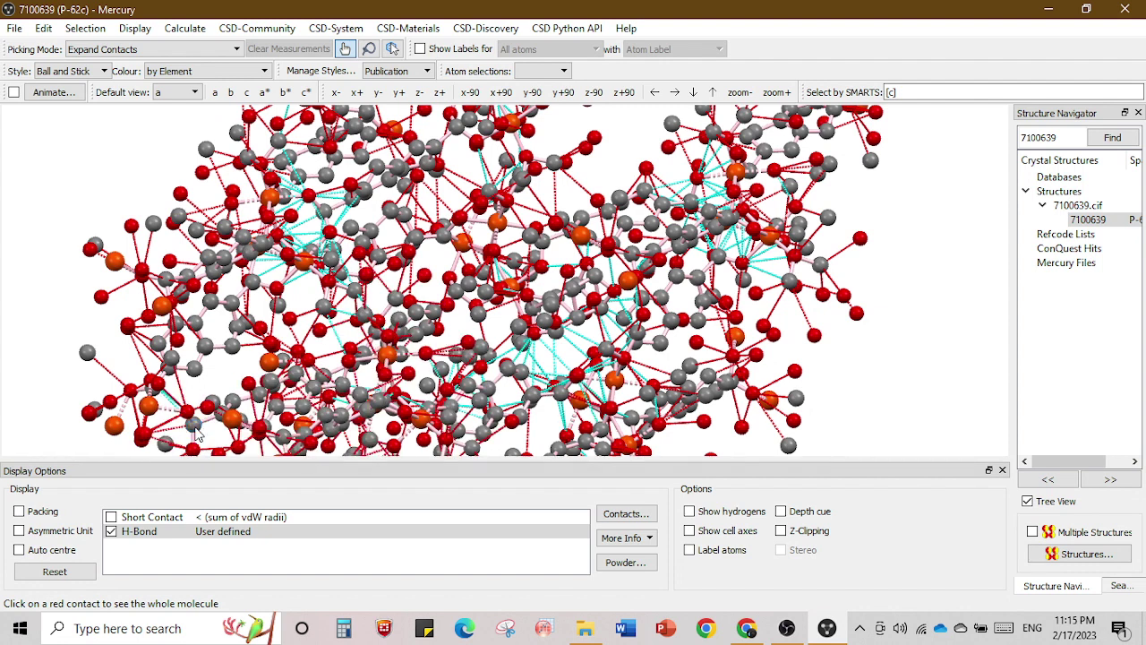
click(231, 350)
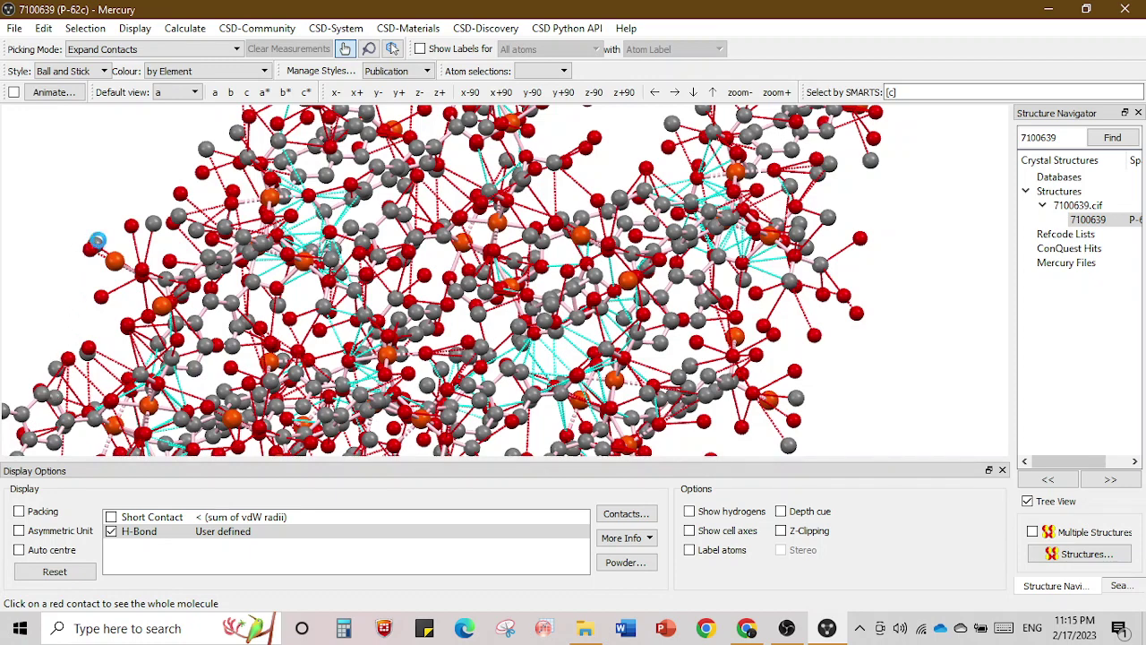
click(98, 245)
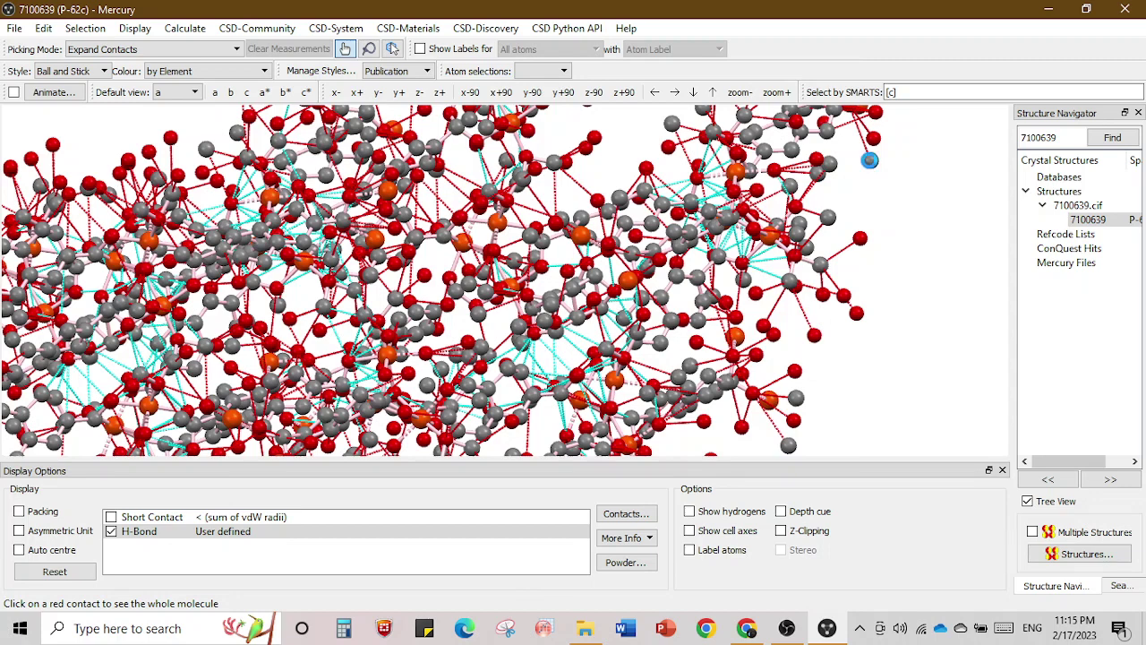
click(870, 163)
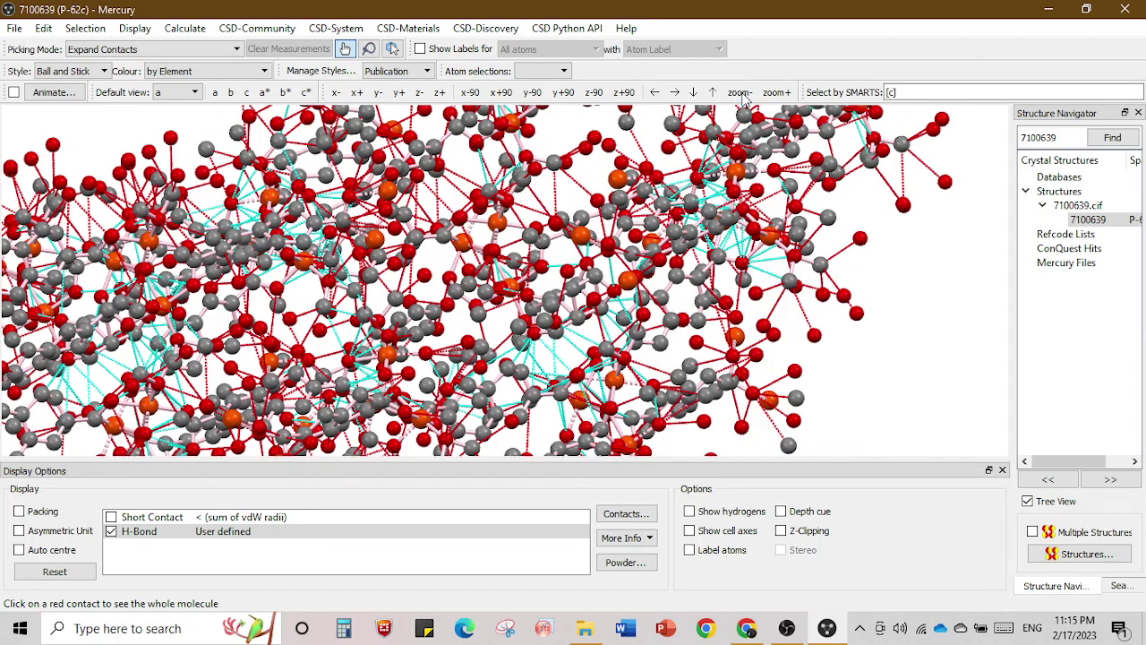
Fill in the interior of the H-bonded network by expanding its remaining hanging contacts into whole molecules.
click(741, 94)
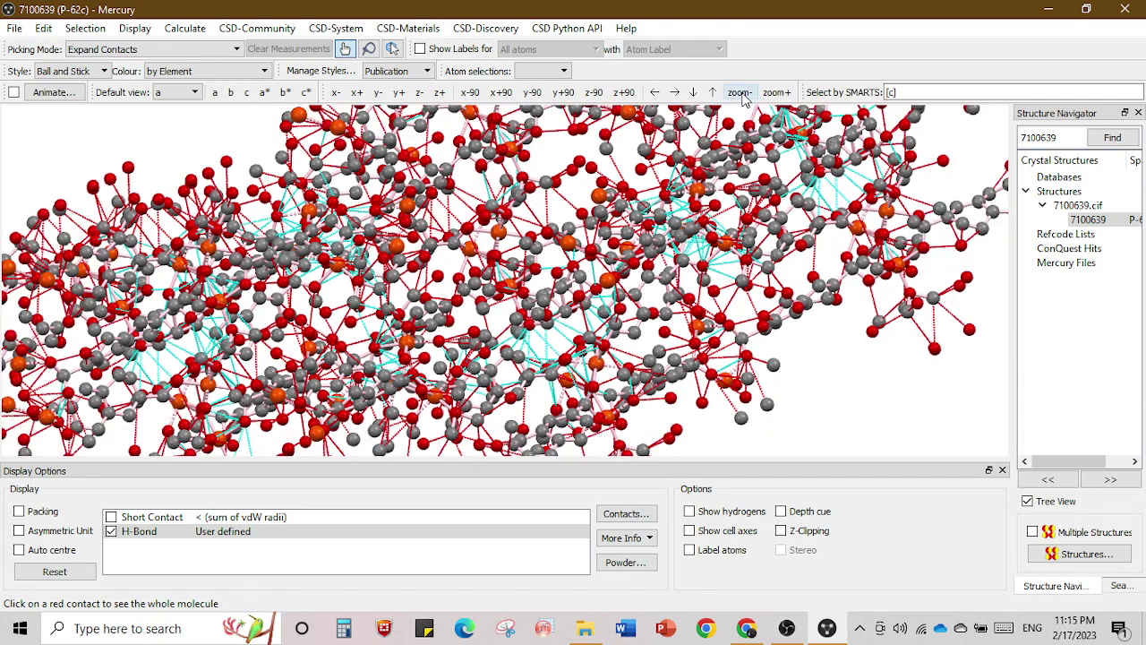
click(739, 93)
click(739, 93)
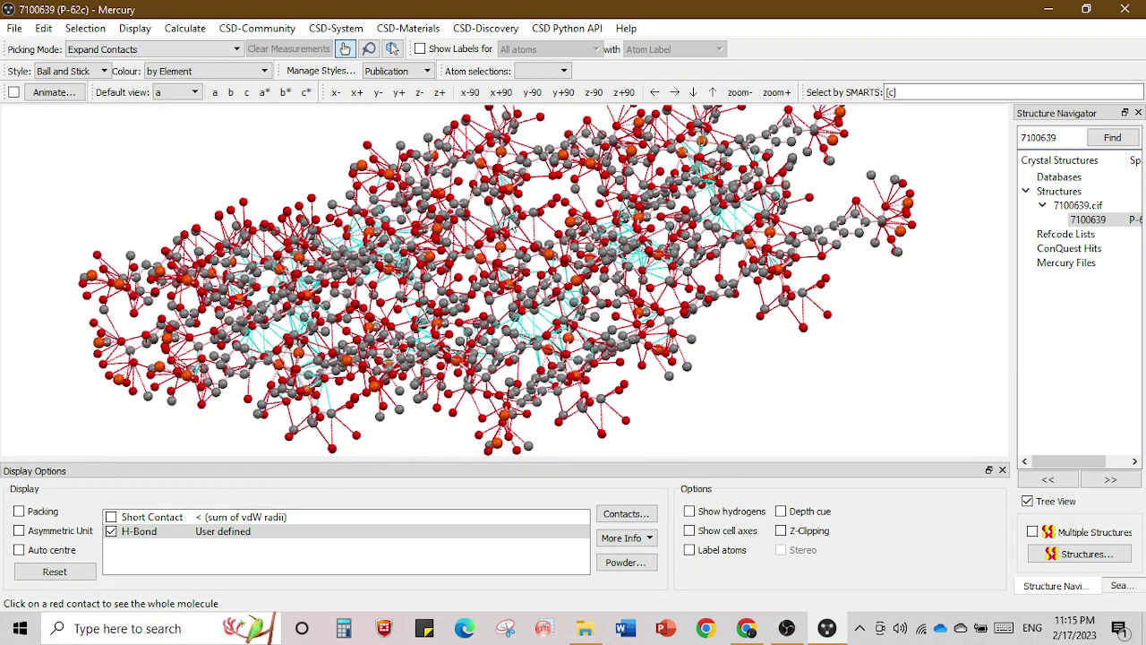
click(575, 188)
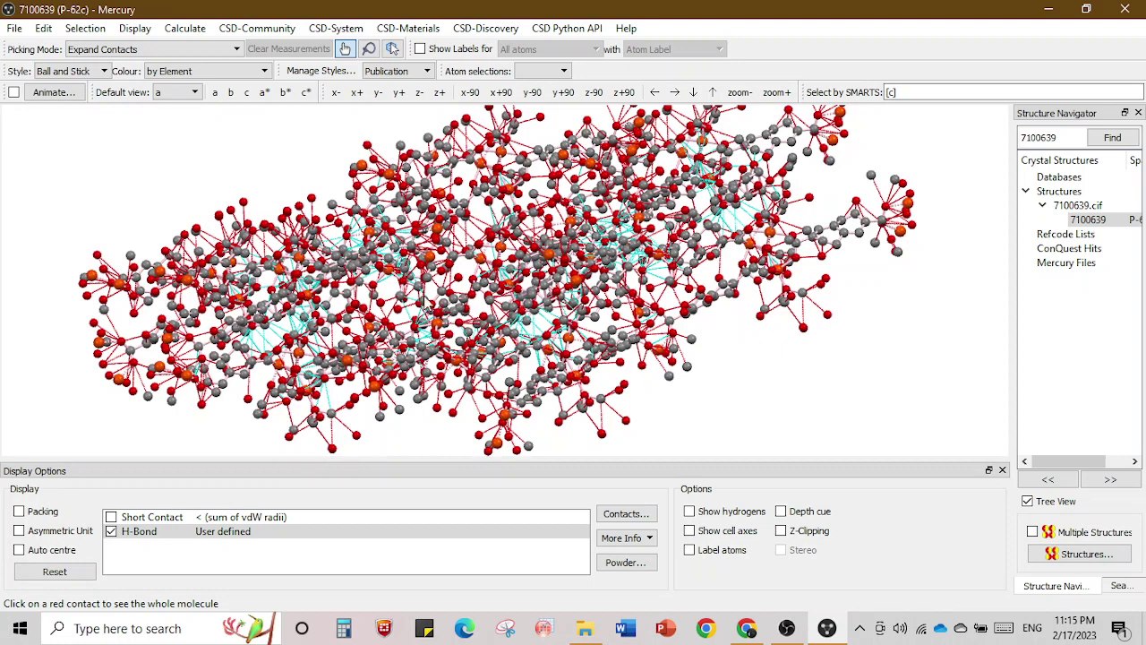
click(556, 208)
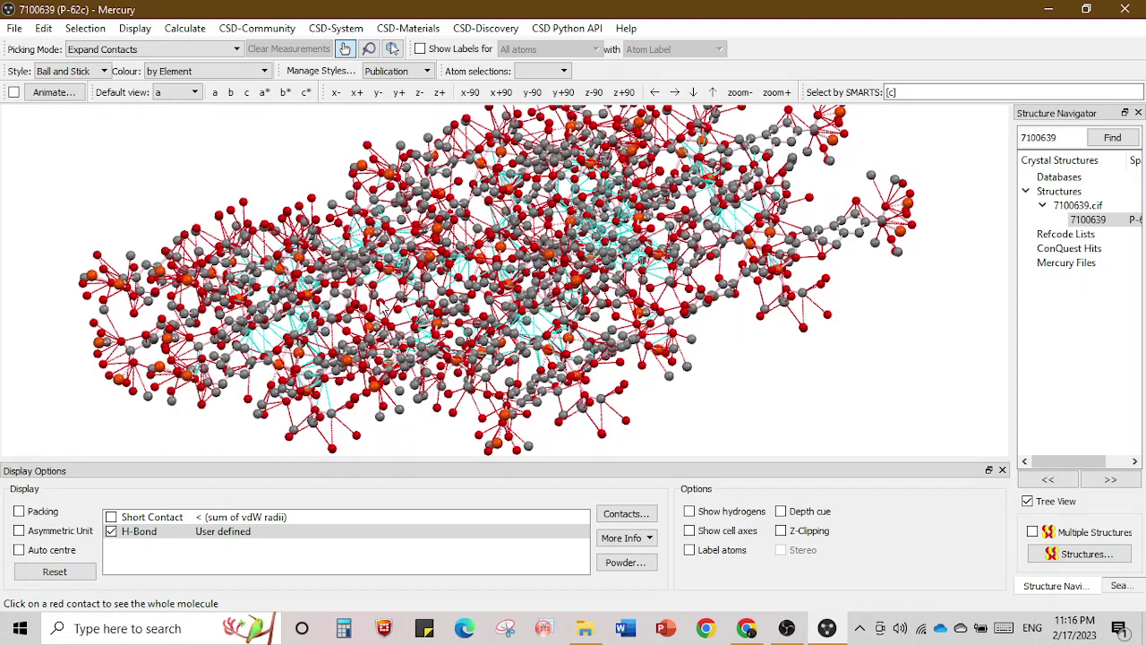
click(724, 285)
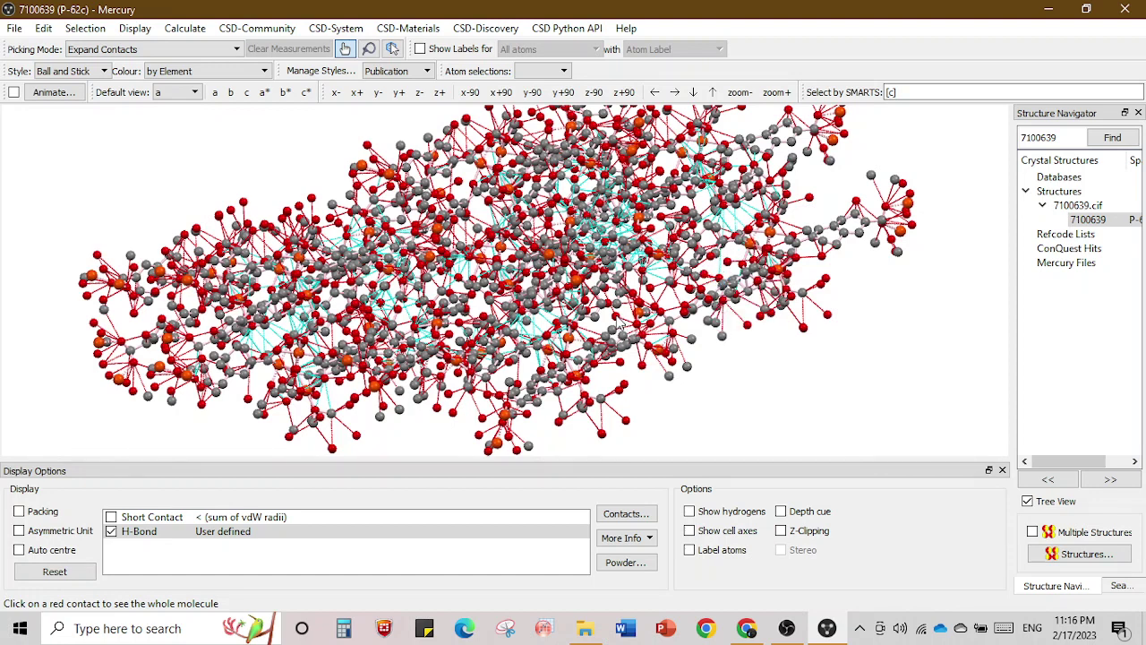
click(618, 316)
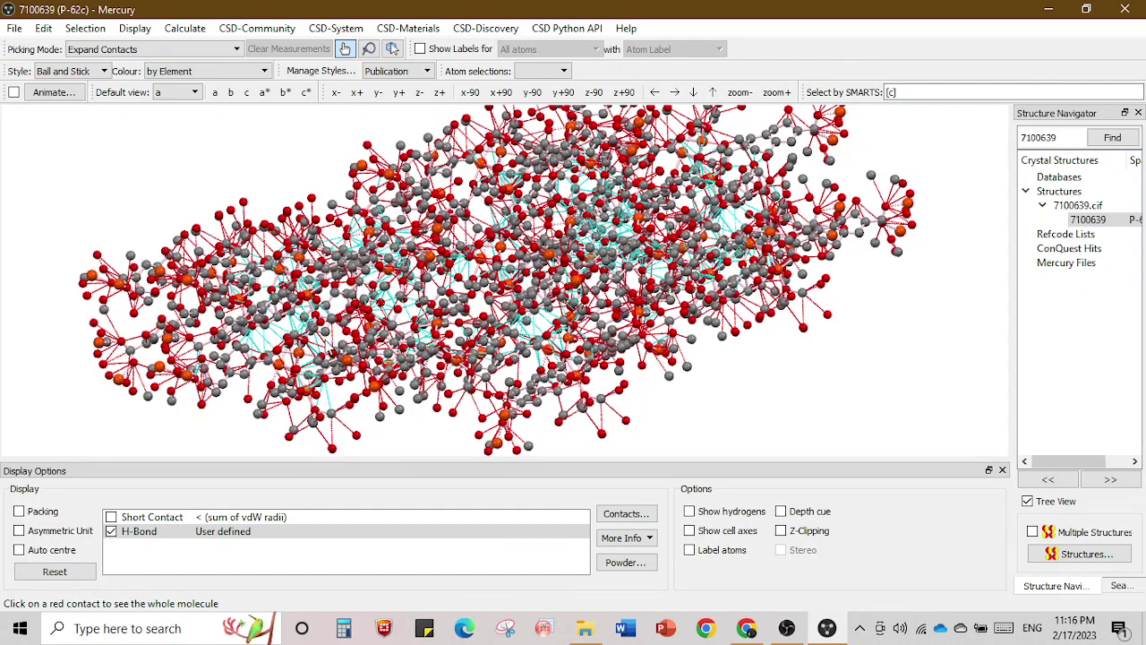
click(463, 190)
click(462, 188)
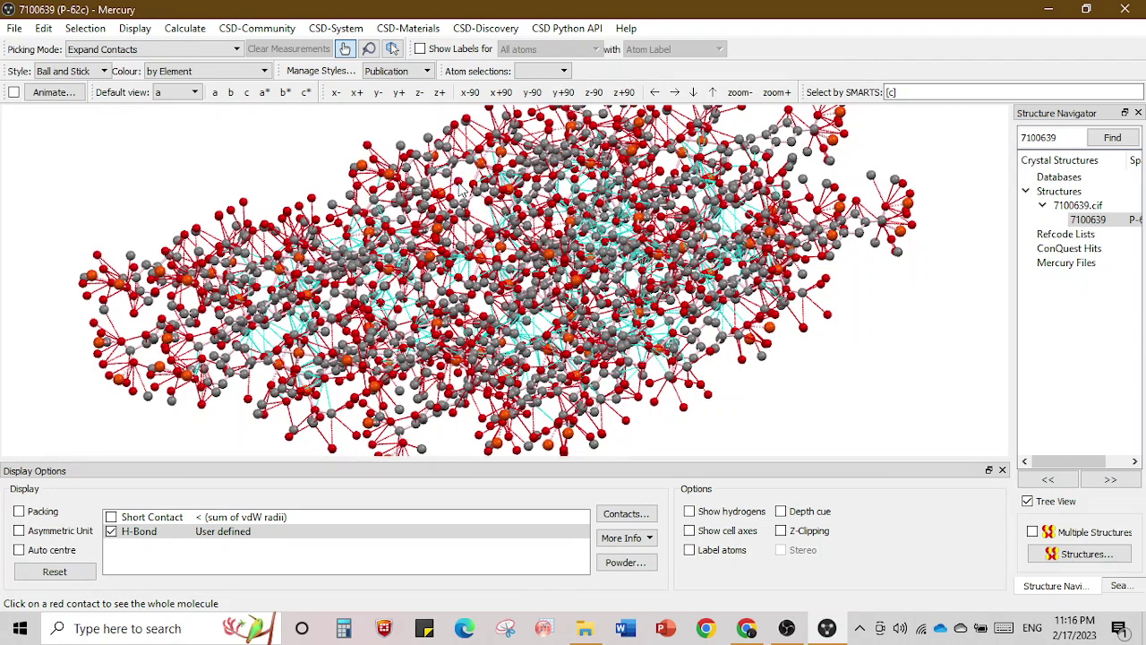
click(461, 190)
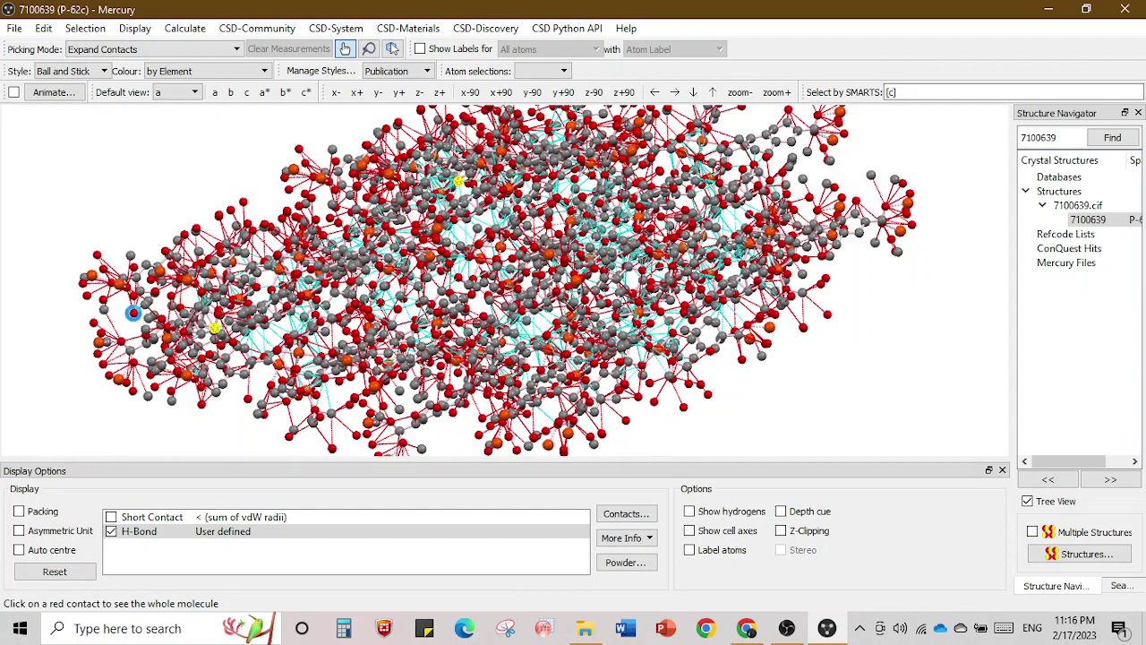
Extend the narrow end of the network by expanding the hanging H-bond contacts along its outer edge.
click(133, 314)
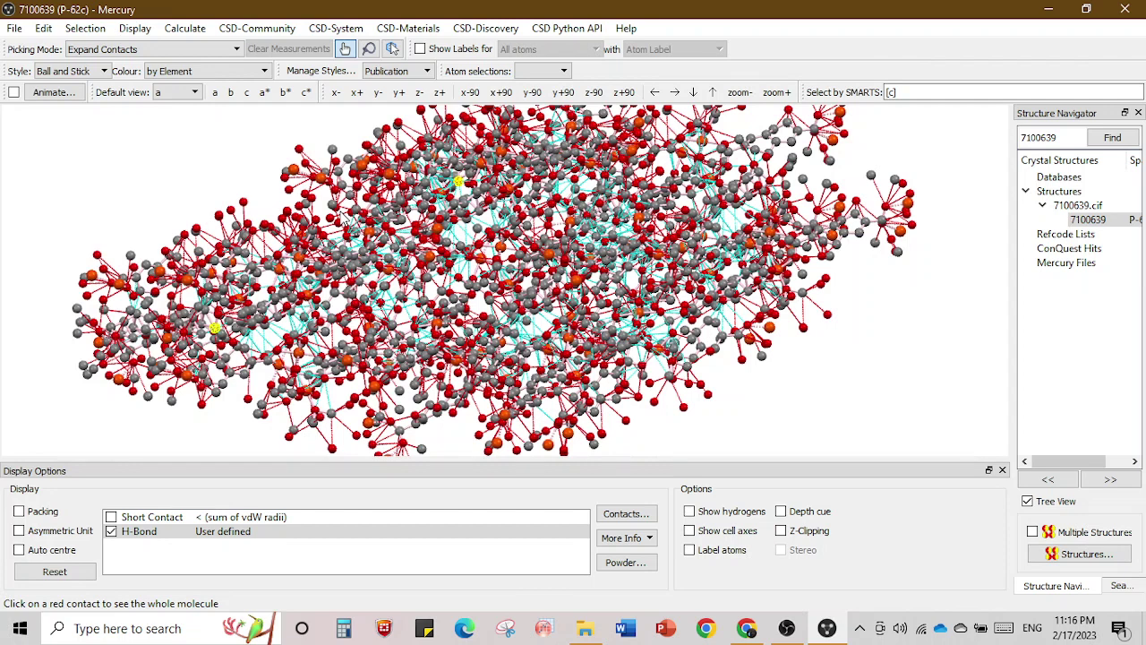
click(118, 322)
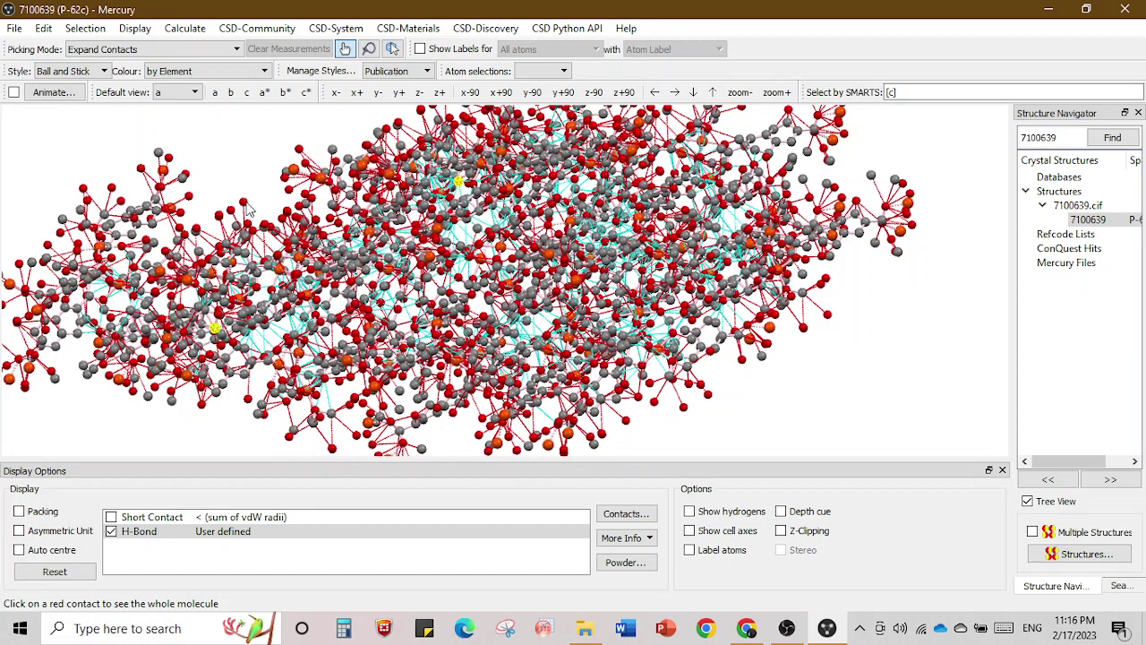
click(249, 209)
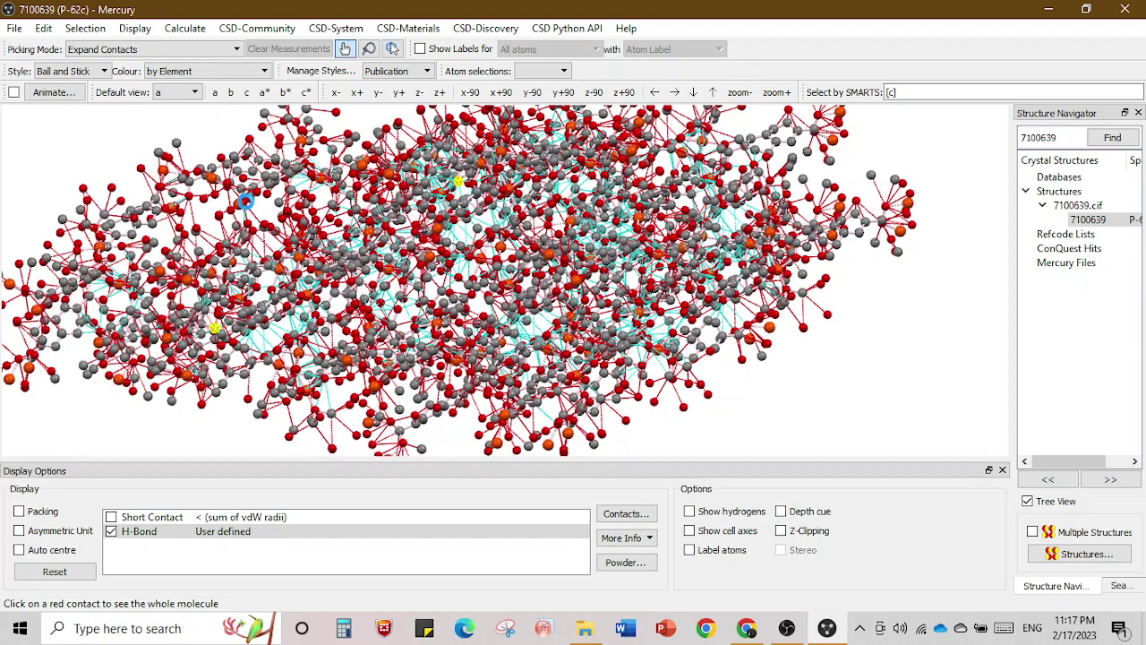
click(220, 222)
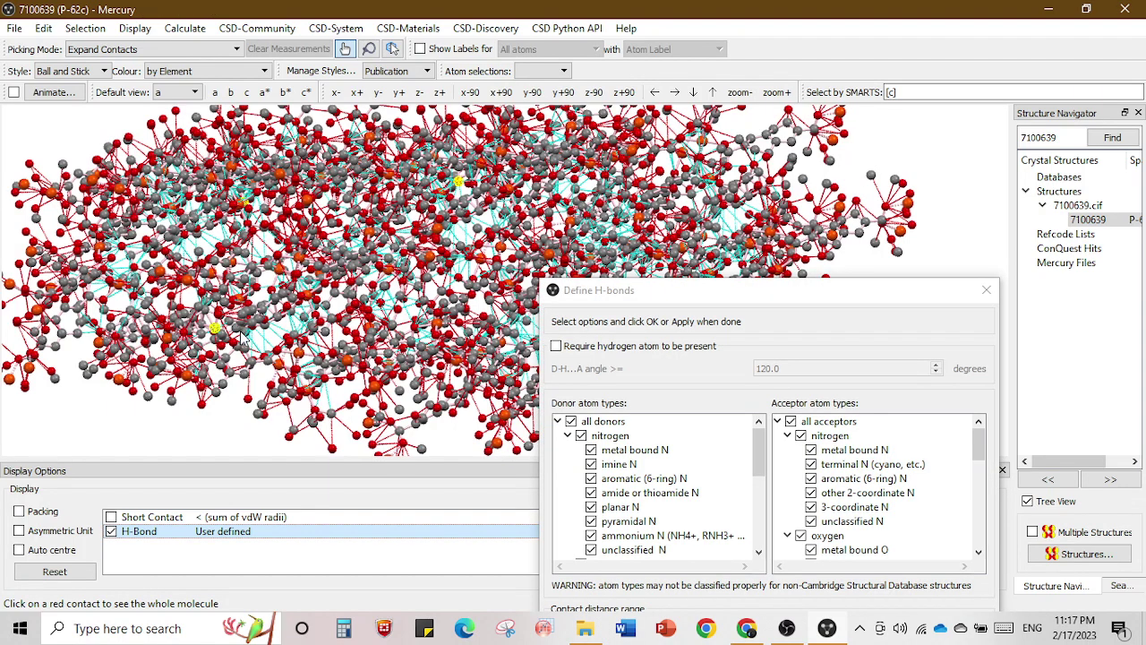
Close the H-bond definition, expand another hanging contact at the network's narrow end, and turn off the H-bond display.
click(985, 293)
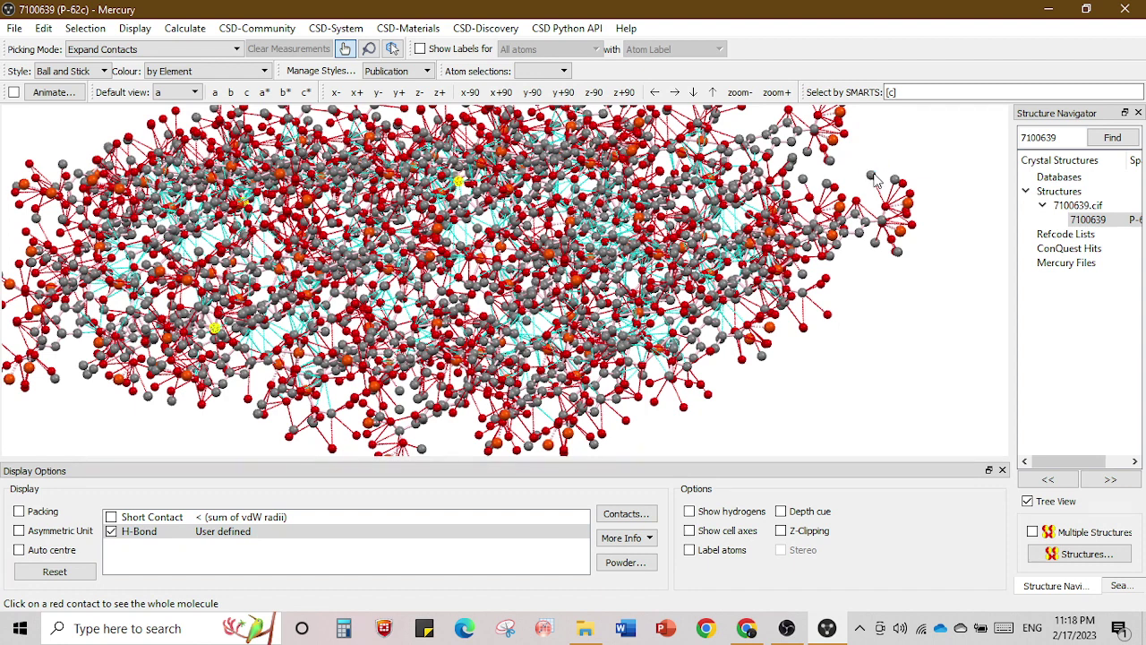
click(828, 162)
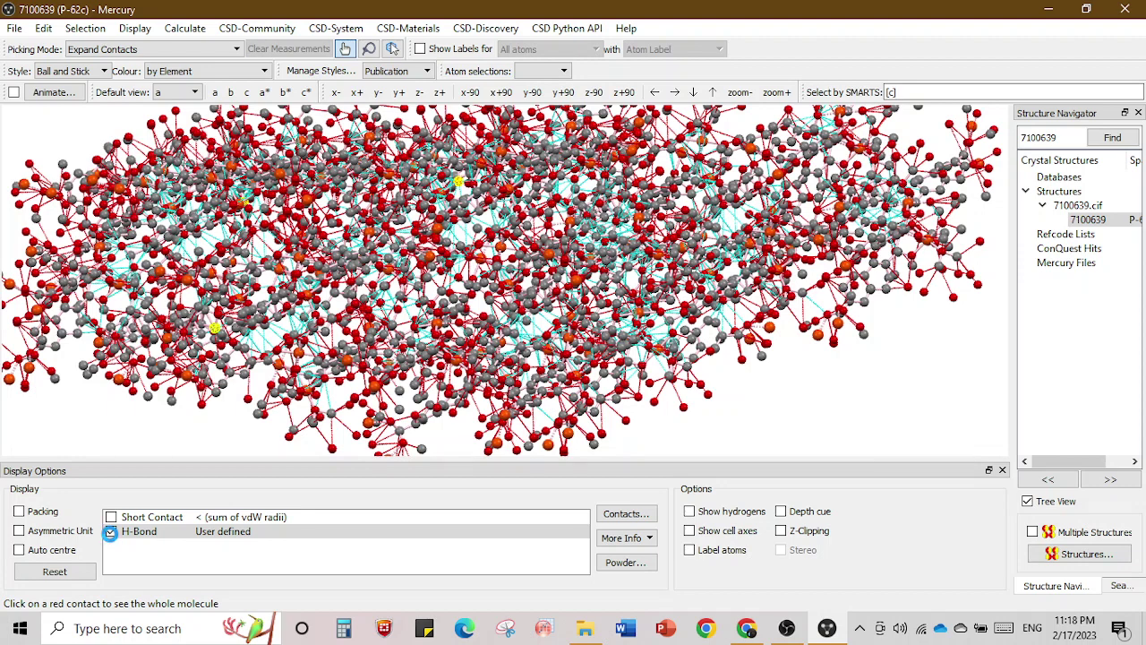
click(111, 532)
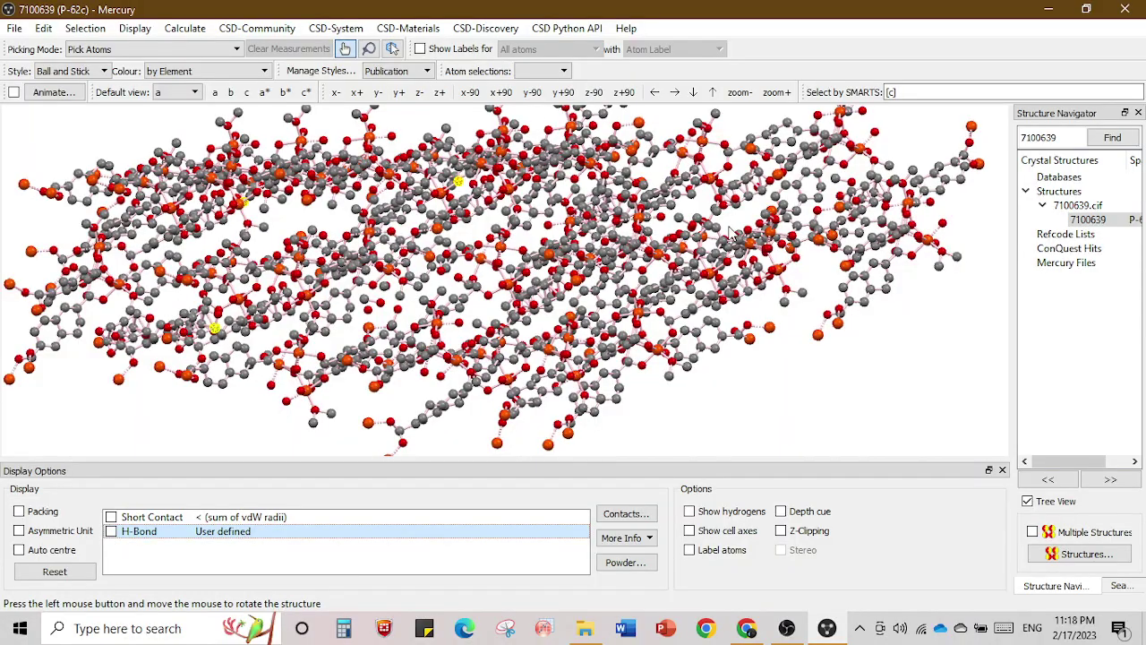
Rotate the expanded framework to a side-on orientation with its rows of linkers running horizontally.
drag(733, 234, 678, 305)
drag(652, 352, 678, 296)
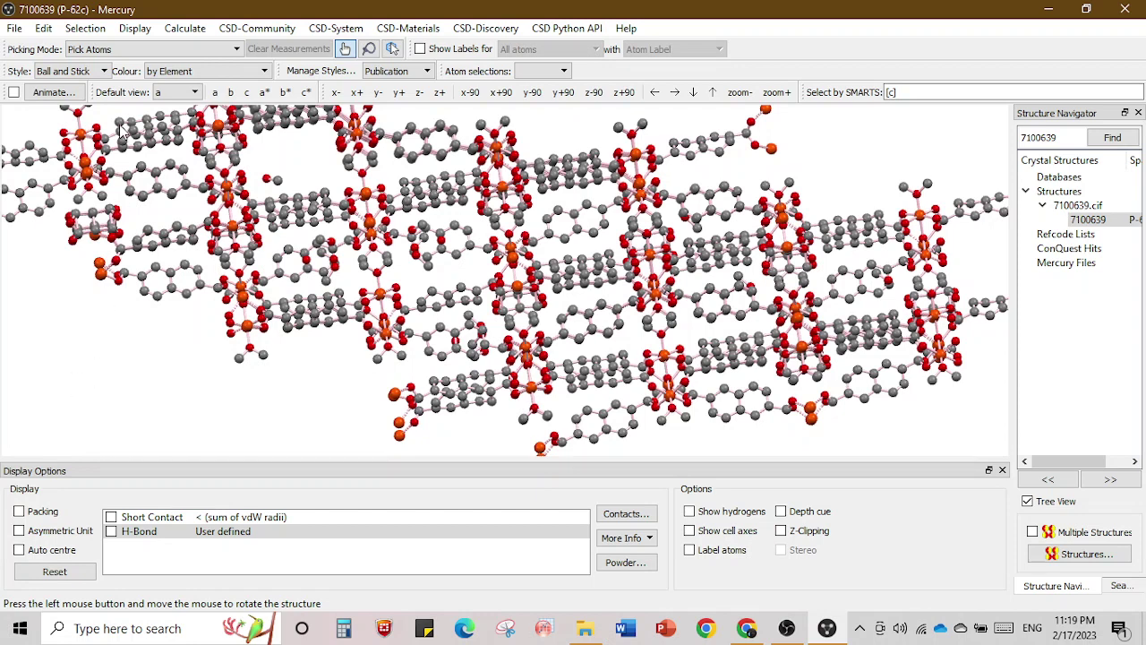
click(421, 94)
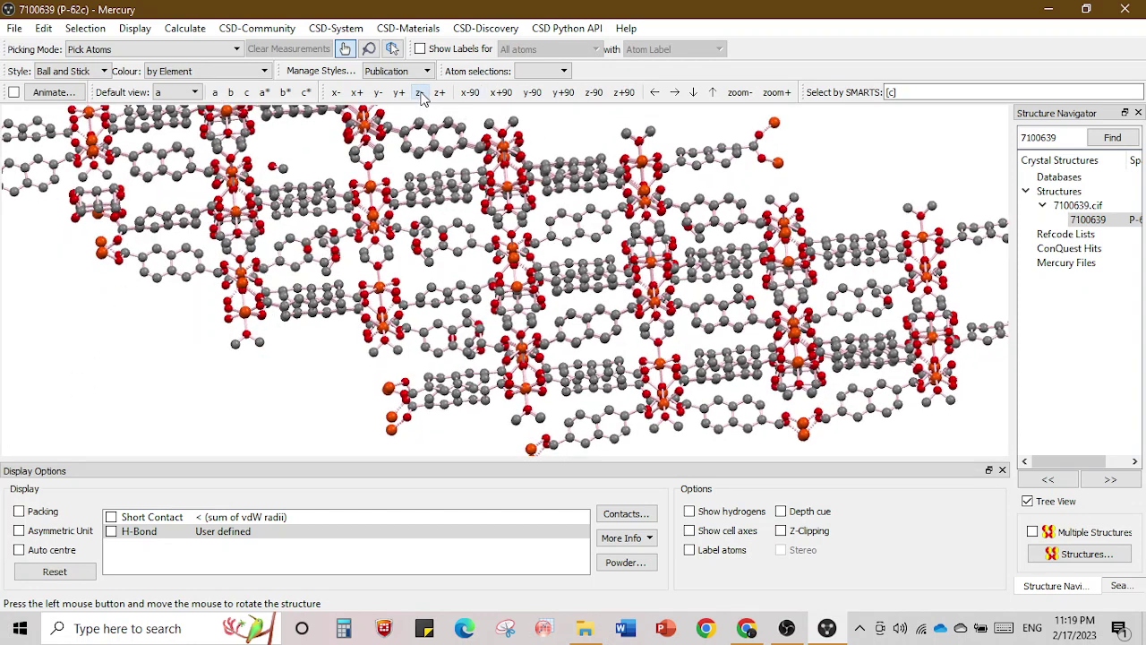
click(421, 93)
click(421, 94)
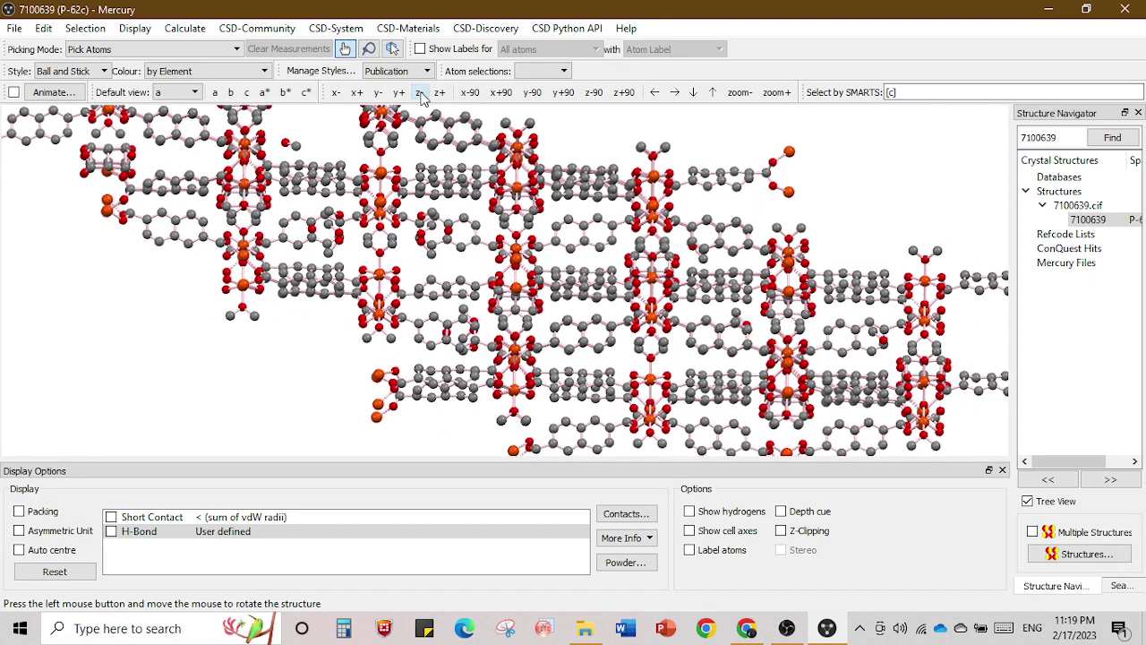
Examine how the metal clusters and linkers overlap by tilting the framework slightly about the y and x axes.
click(397, 94)
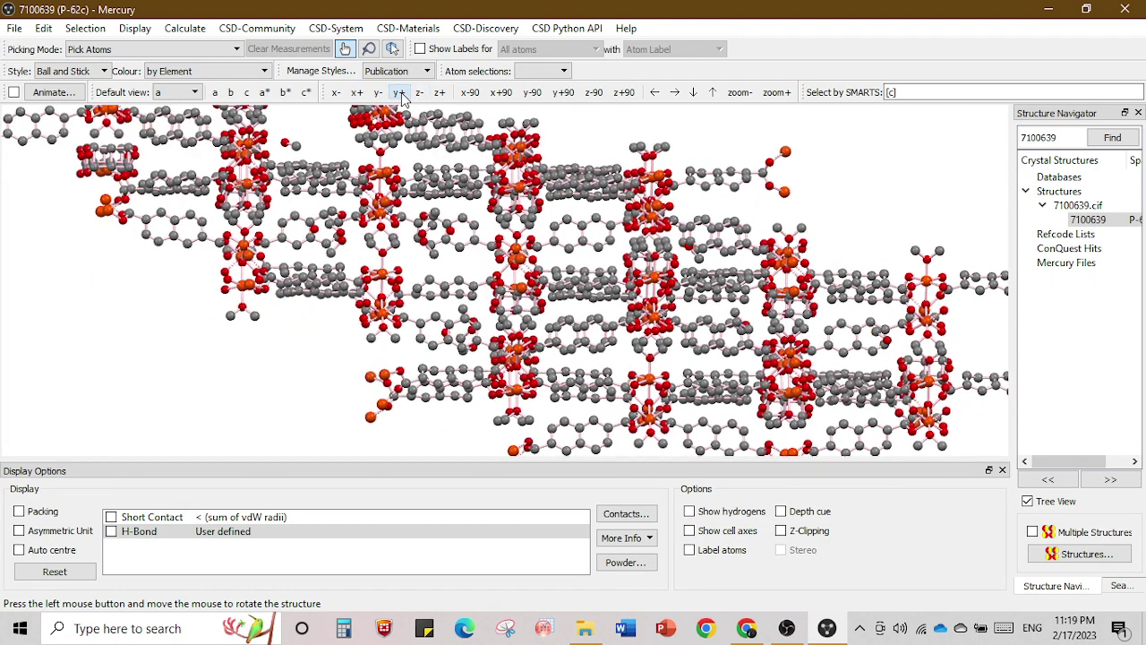
click(378, 94)
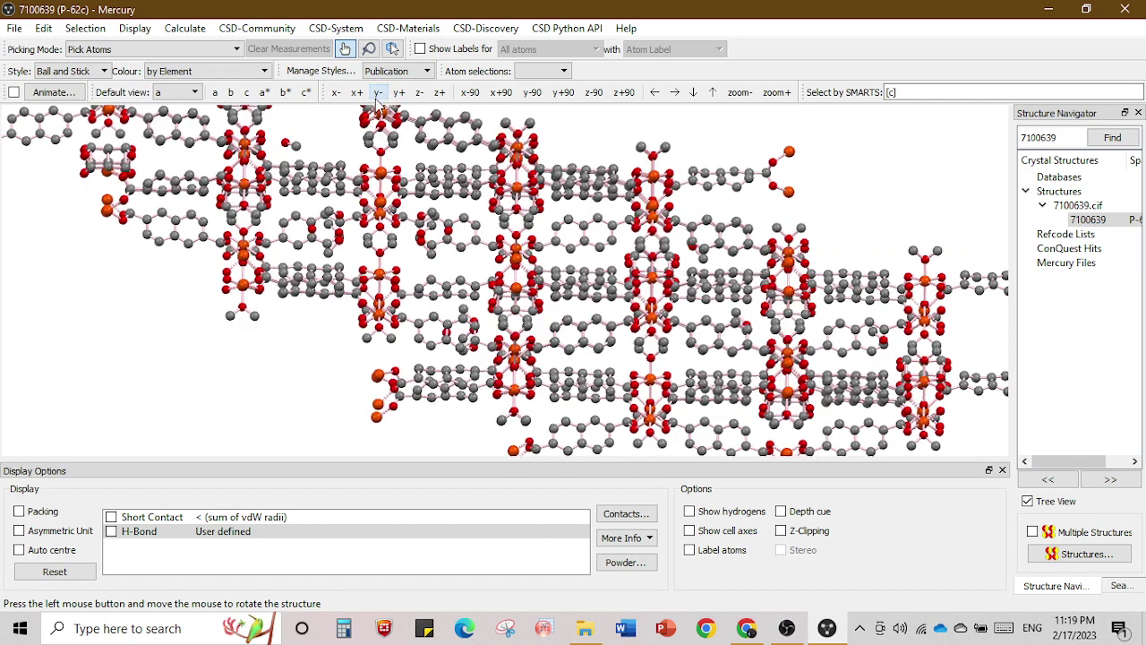
click(337, 93)
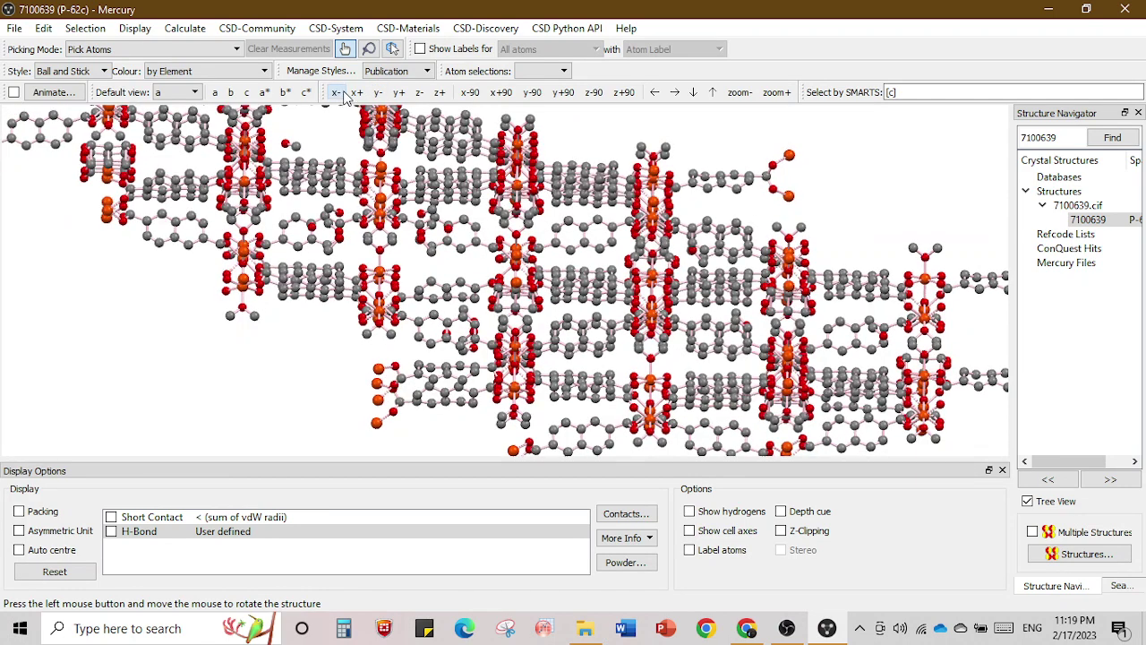
click(356, 93)
click(357, 93)
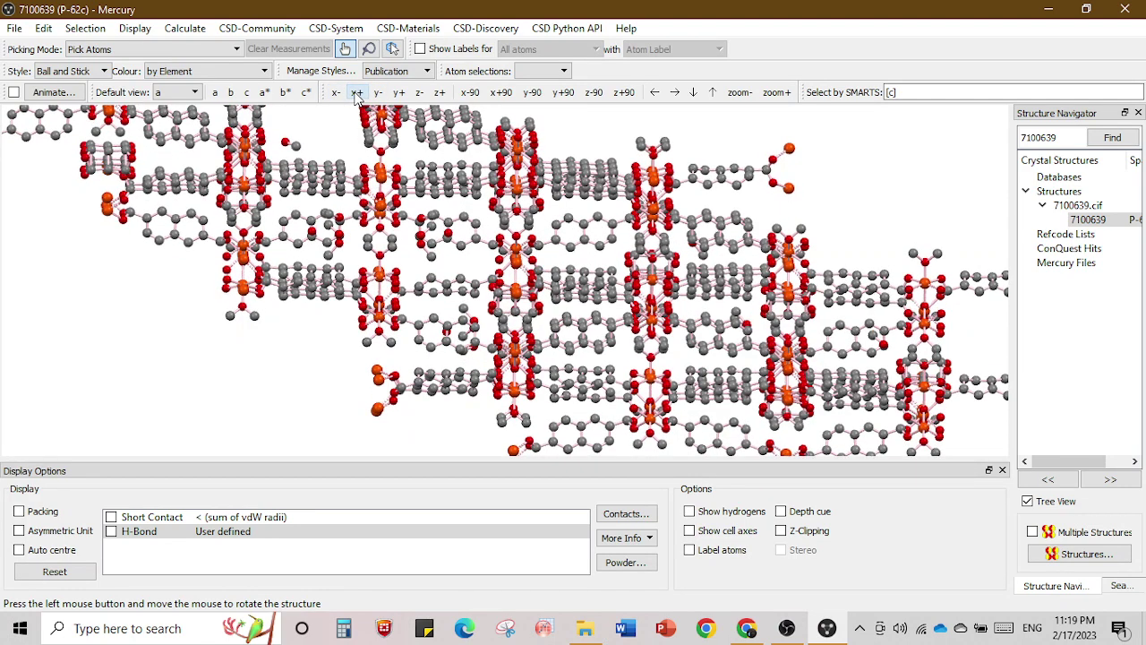
click(341, 95)
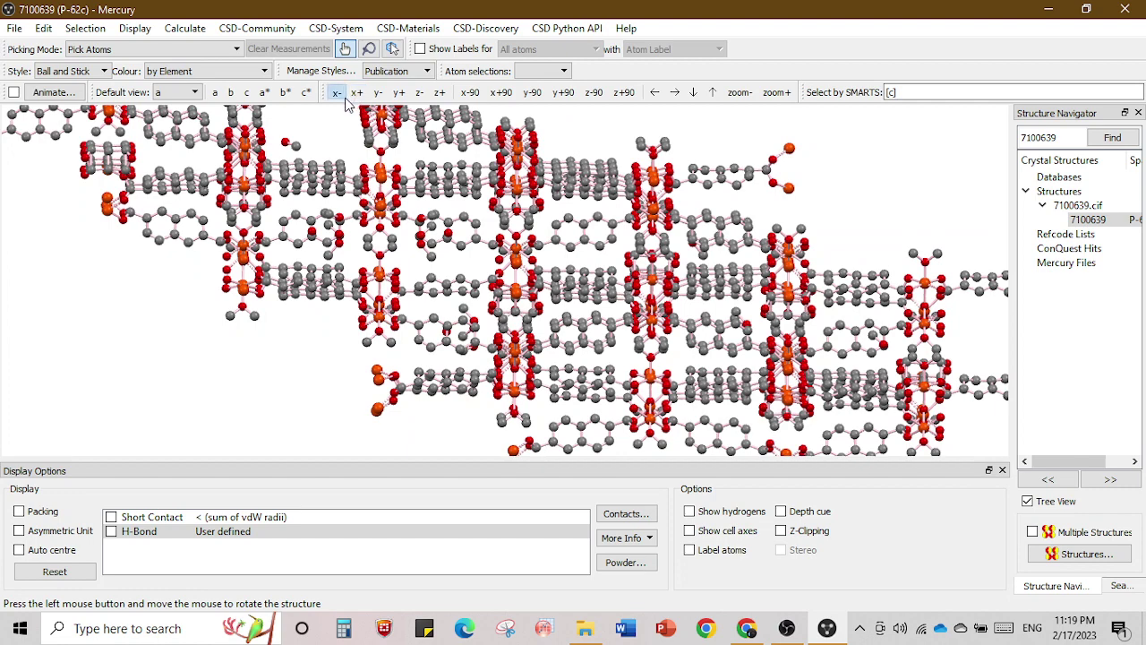
click(337, 93)
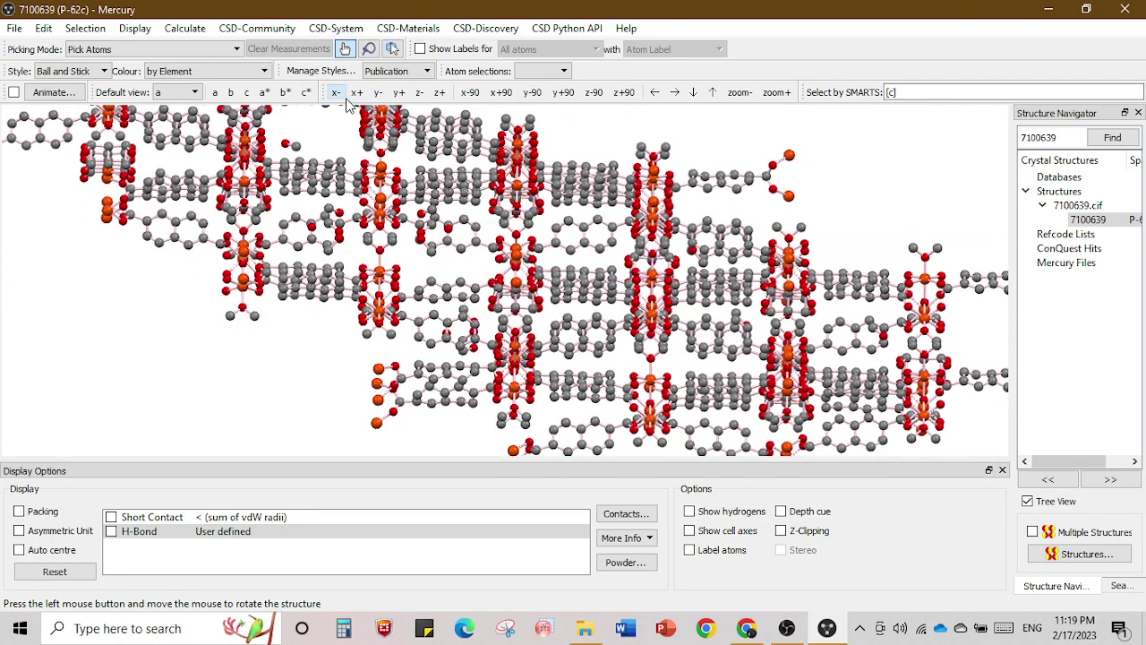
click(357, 93)
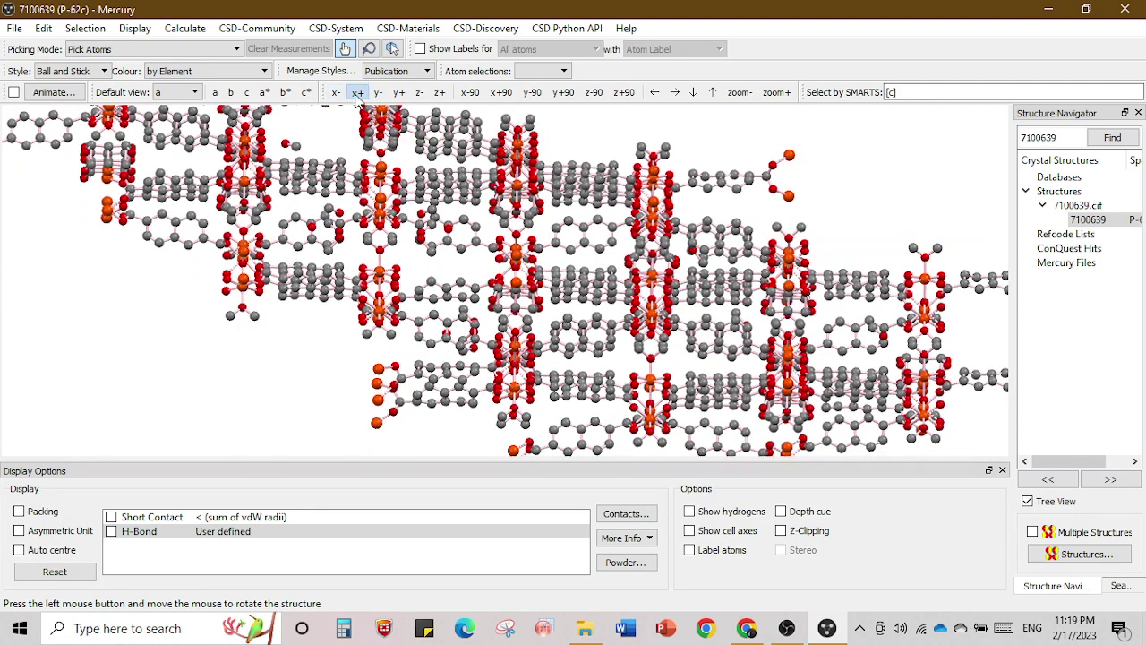
drag(592, 271, 590, 270)
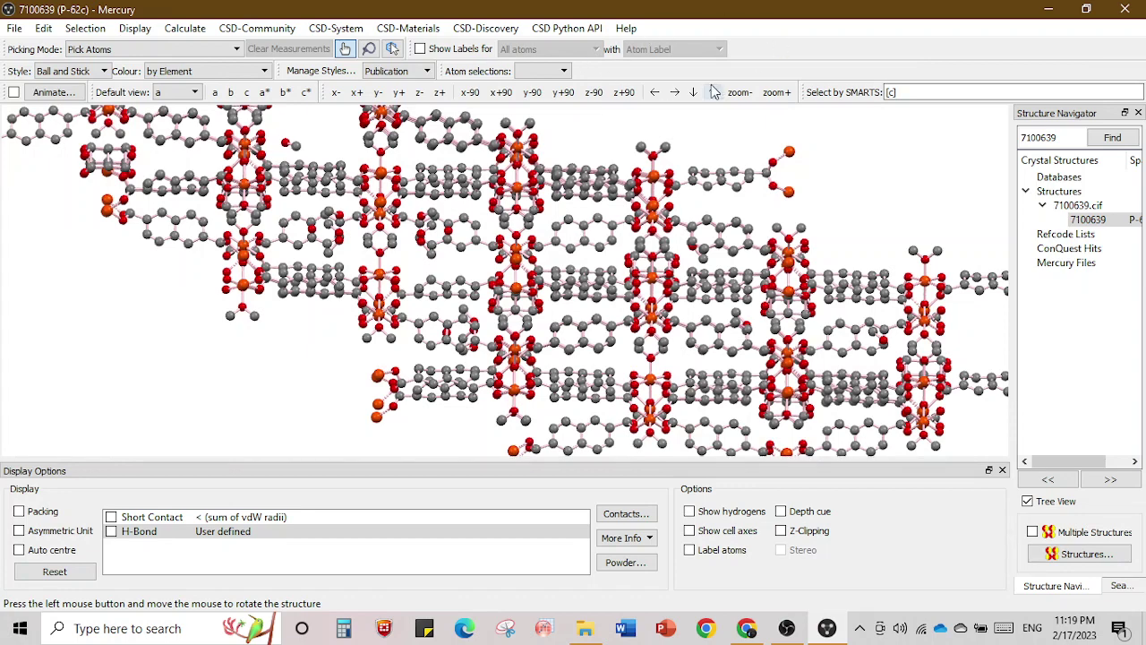
Examine the overall extent of the framework and its linker rows at several magnifications.
click(786, 94)
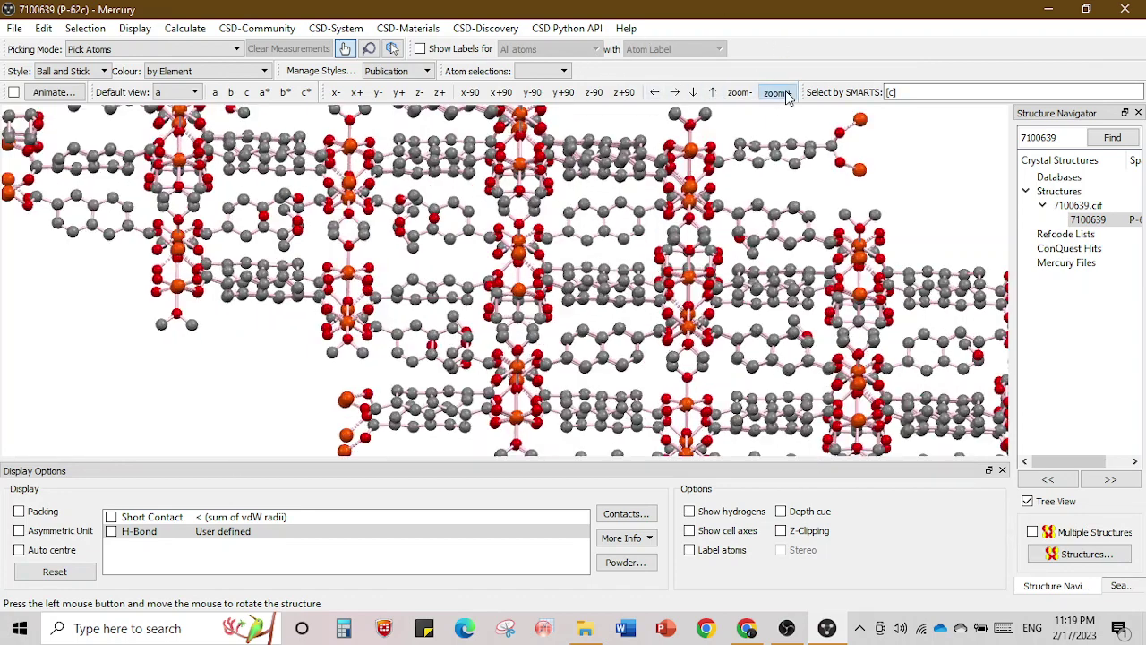
click(738, 94)
click(736, 94)
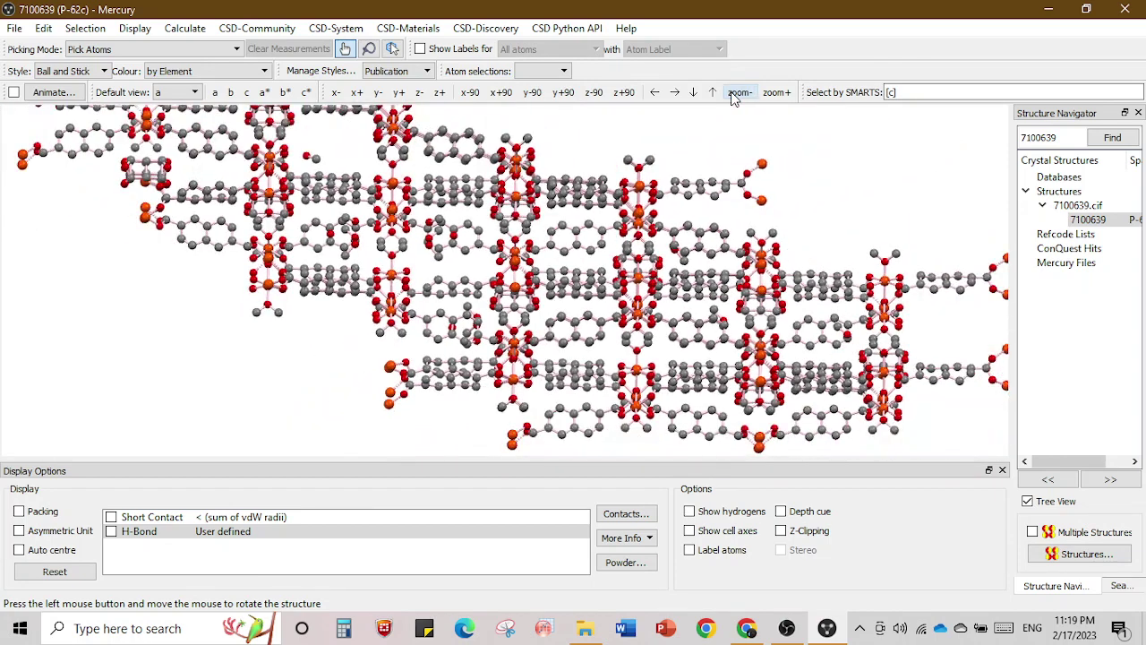
click(736, 94)
click(736, 94)
click(736, 94)
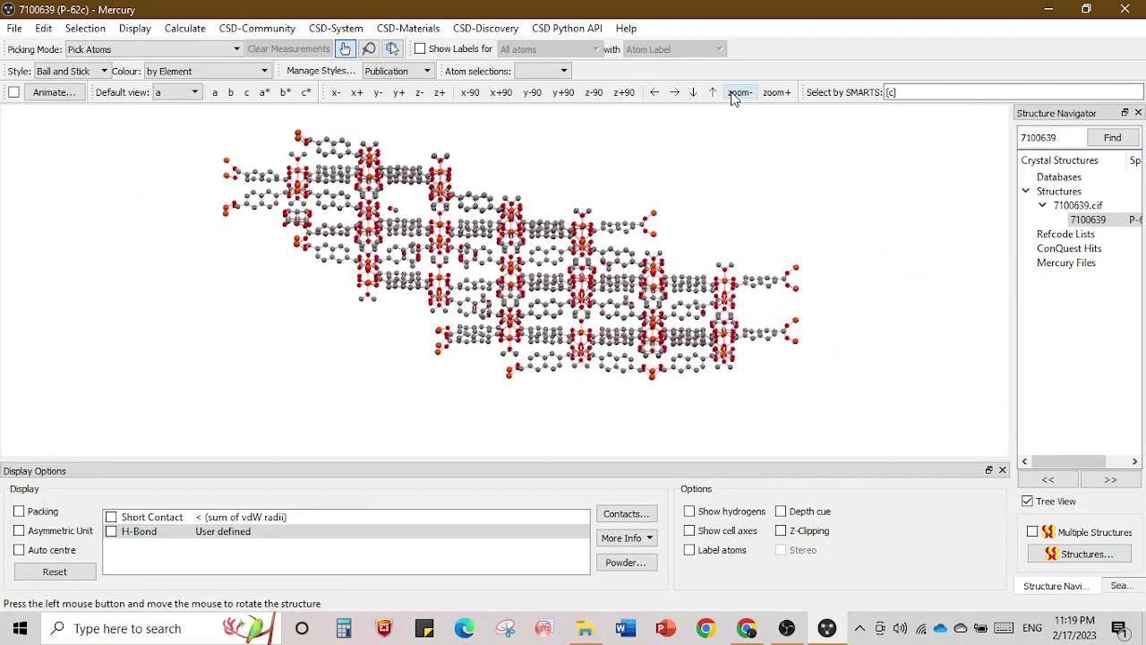
click(777, 95)
click(777, 95)
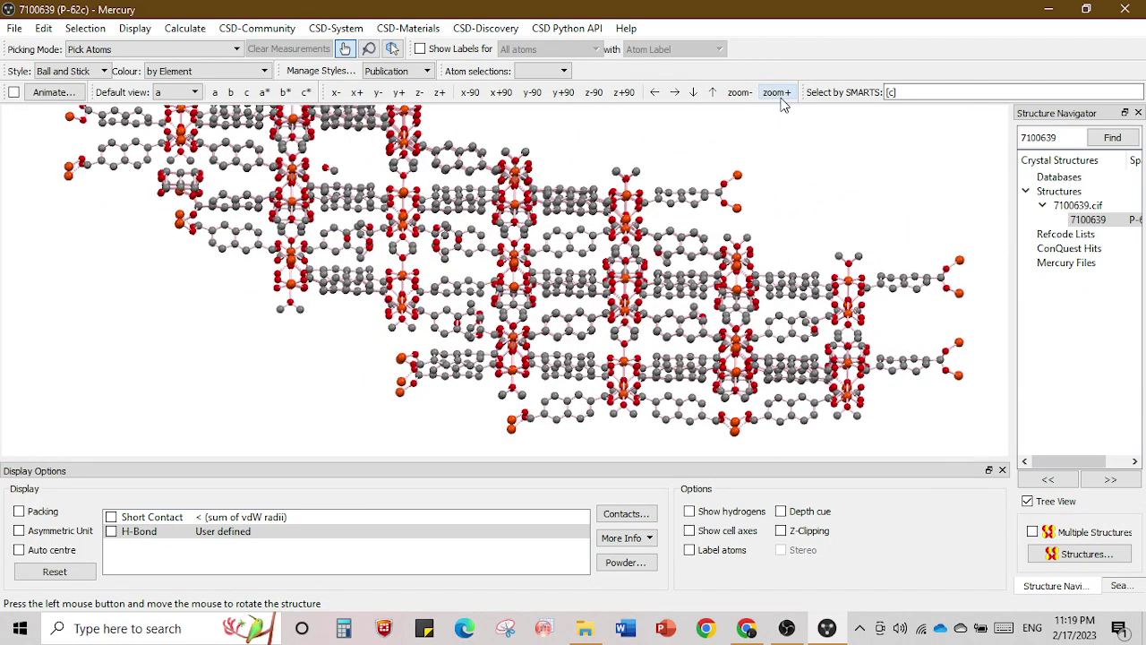
click(780, 95)
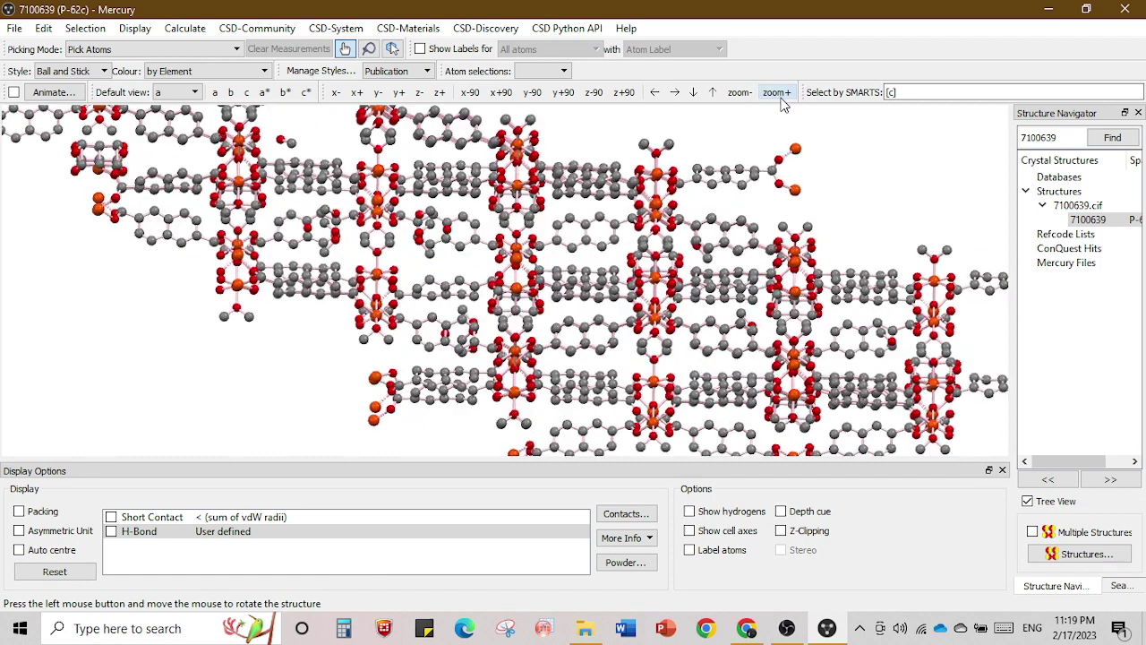
View the framework along c* and rotate it about the z axis to examine its pores and cluster arrangement.
click(306, 93)
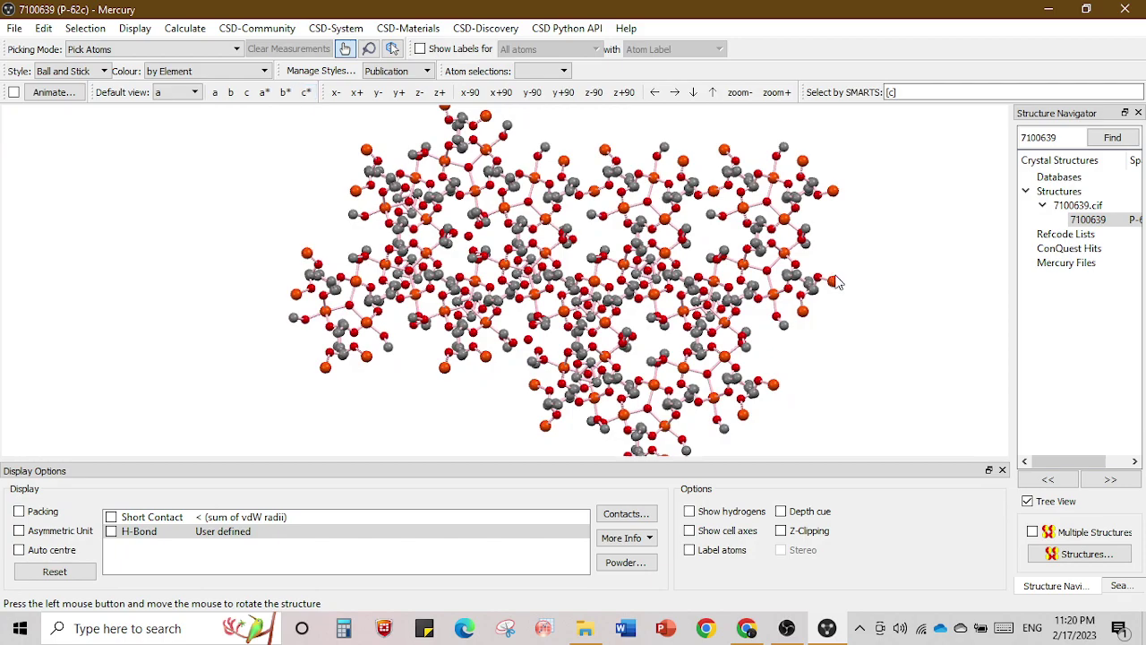
mouse_move(832, 224)
mouse_down()
mouse_move(837, 236)
mouse_move(797, 231)
mouse_move(806, 177)
mouse_move(849, 231)
mouse_up()
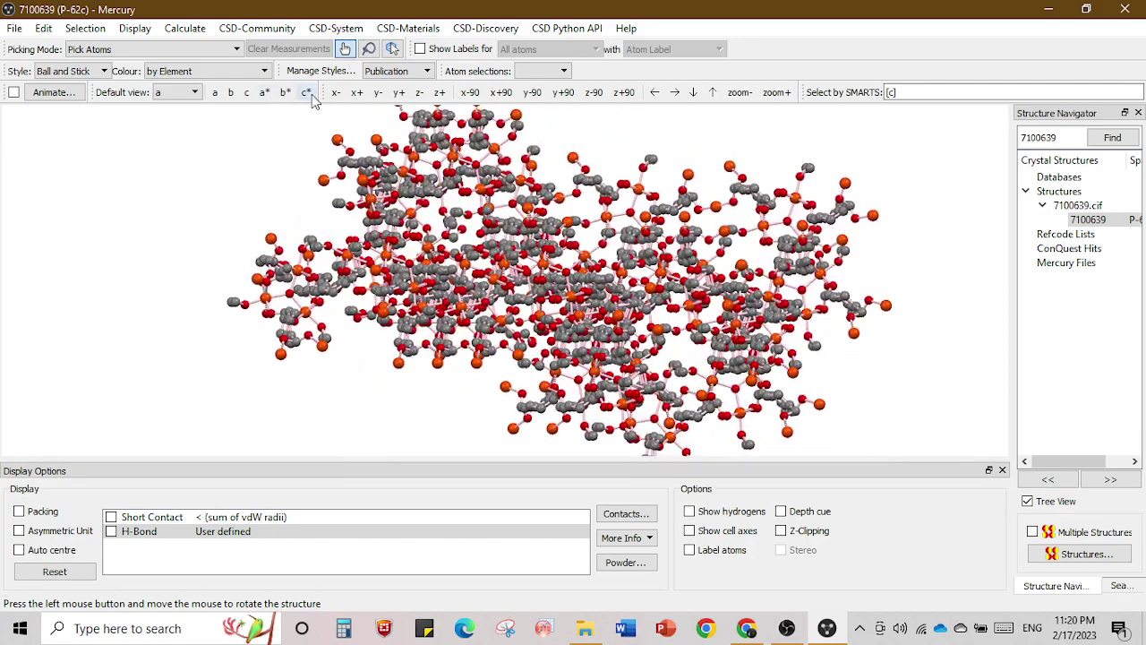
click(309, 95)
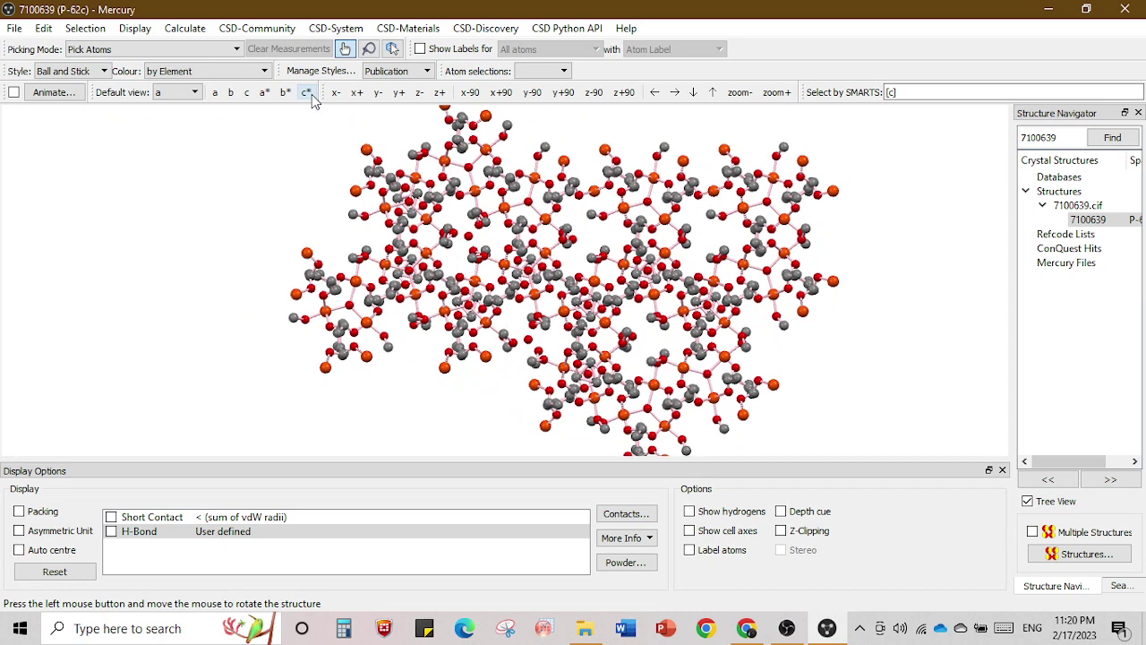
click(421, 95)
click(420, 95)
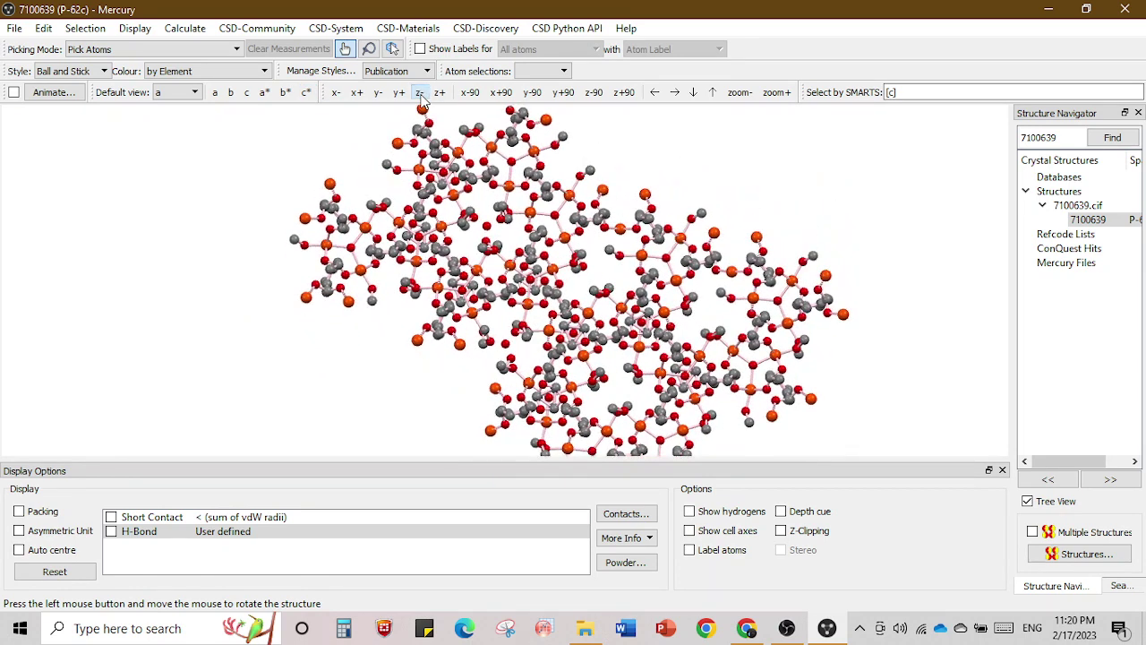
click(420, 95)
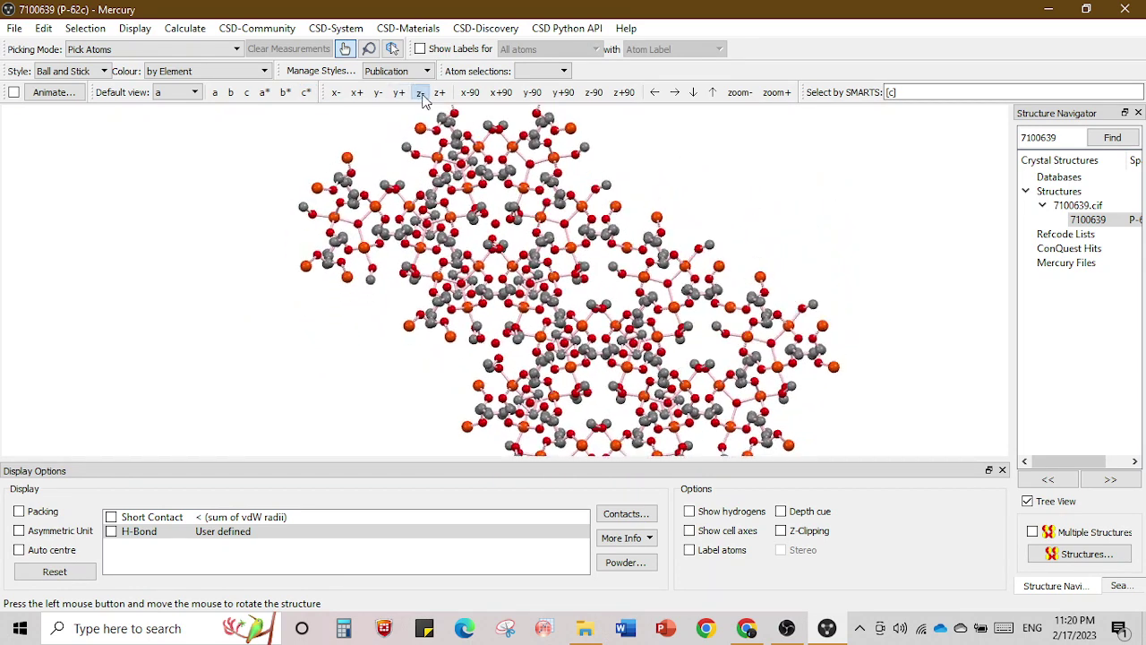
click(420, 95)
click(420, 95)
click(420, 95)
click(420, 95)
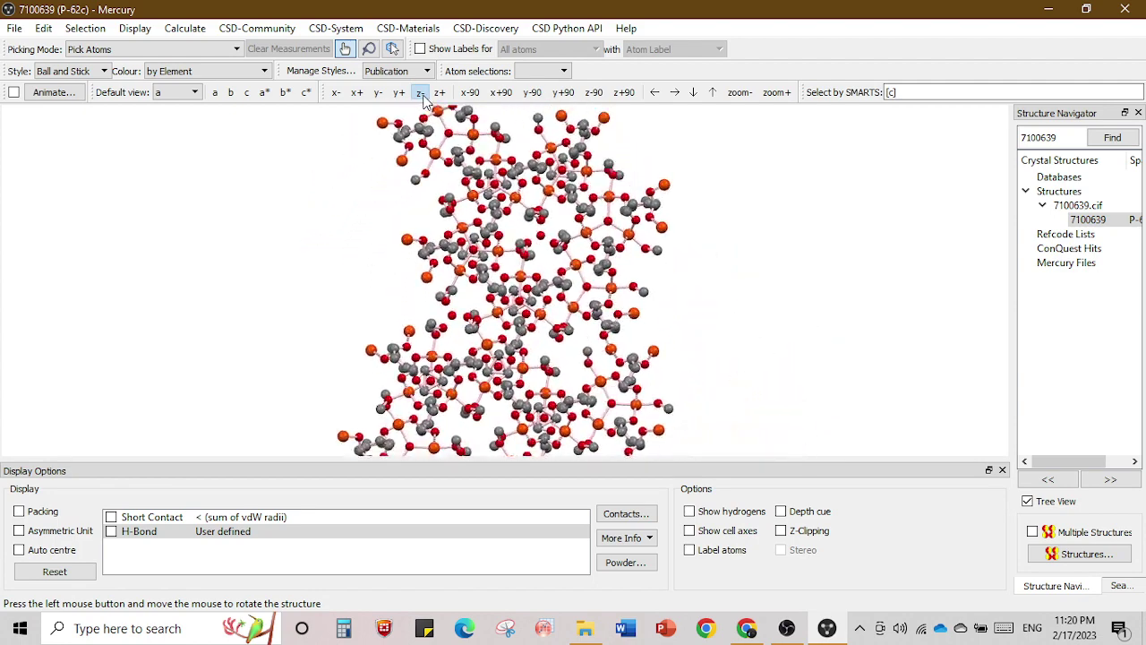
click(420, 95)
click(420, 95)
click(420, 95)
click(420, 95)
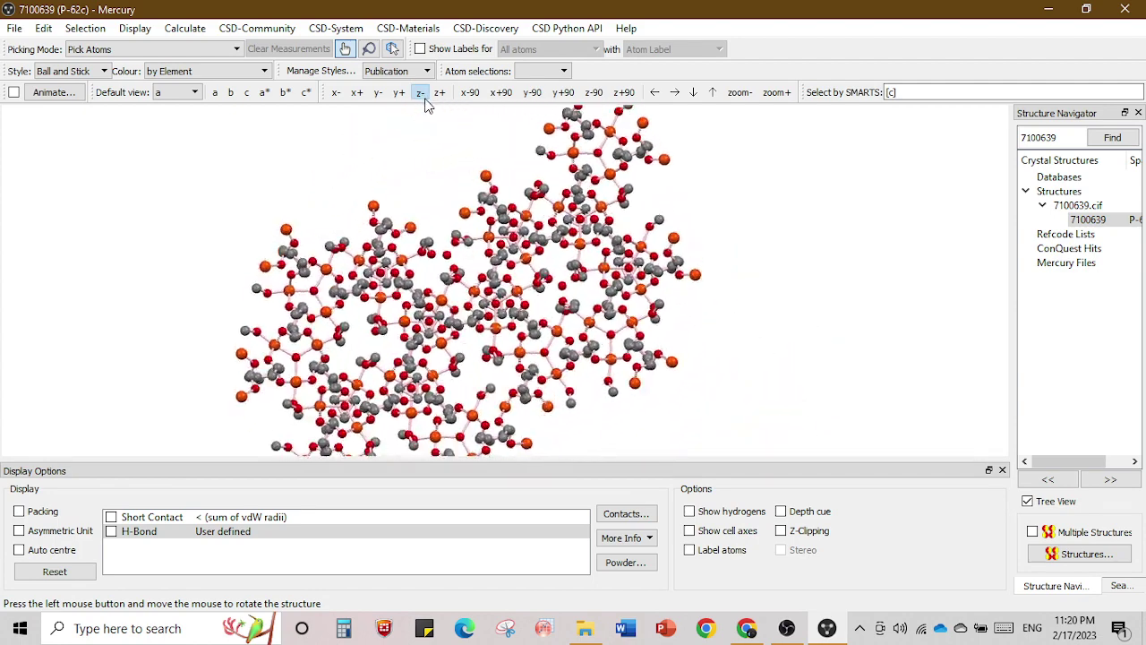
click(420, 95)
click(420, 95)
click(420, 95)
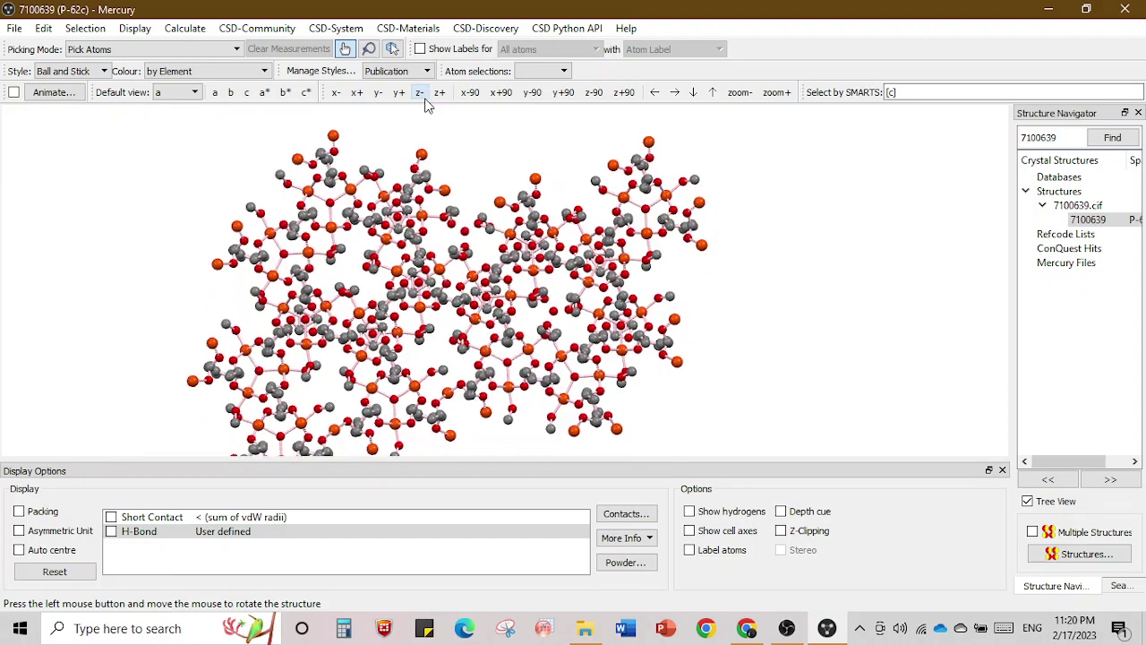
click(420, 95)
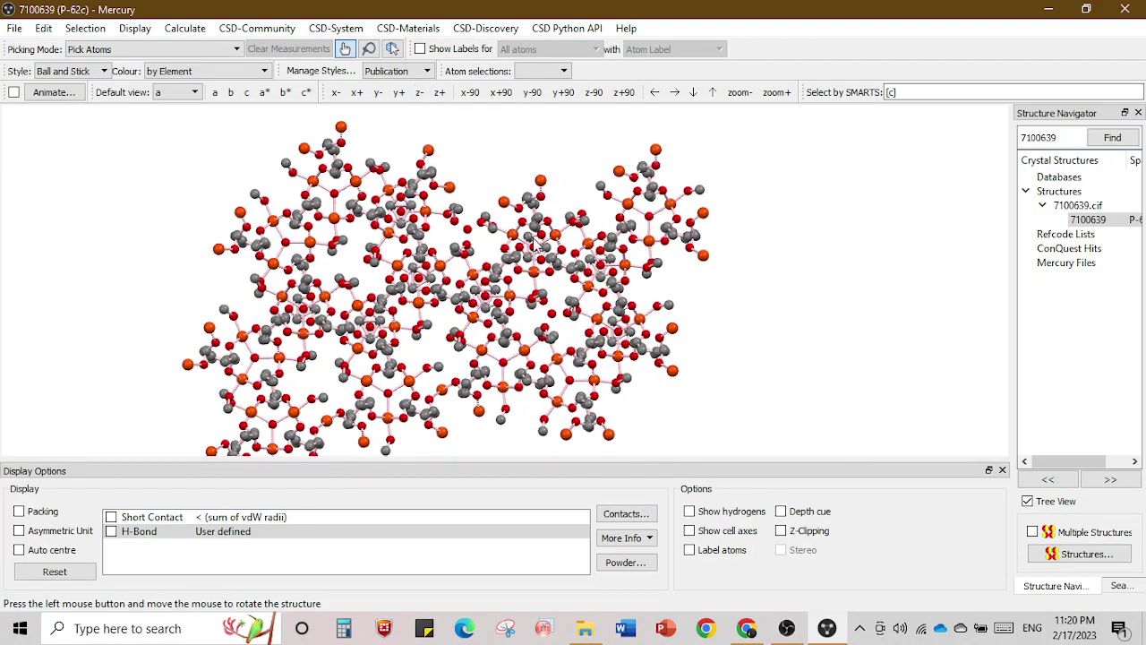
Restore the view along c* and rotate the framework about the z axis so its wide side lies roughly horizontal.
drag(535, 242, 491, 253)
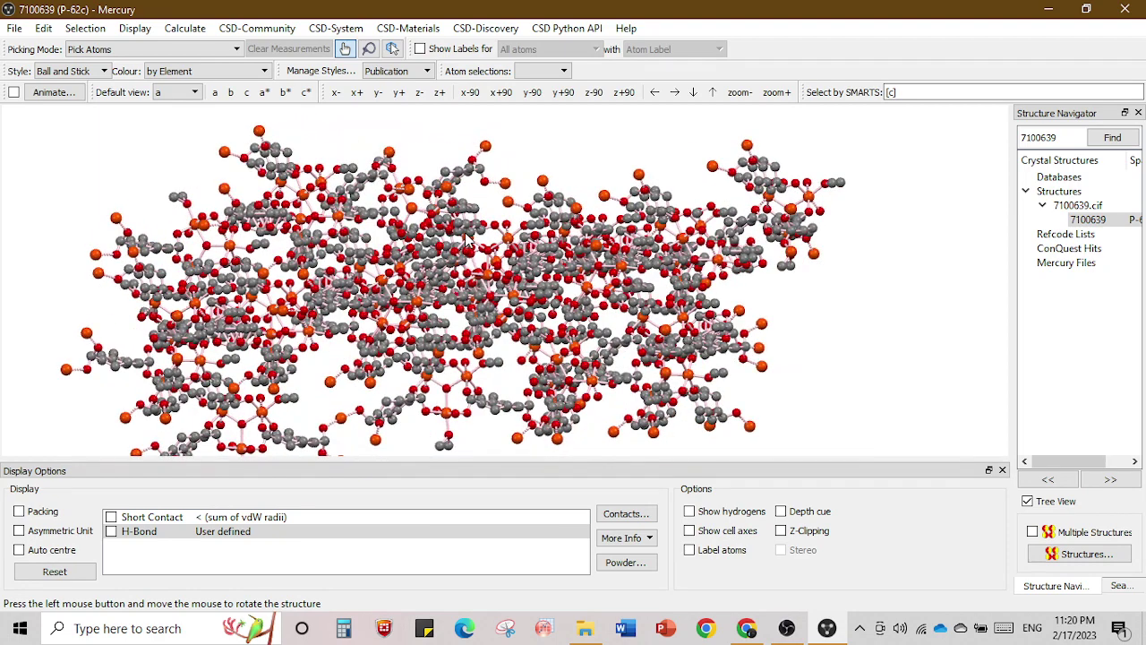
click(305, 93)
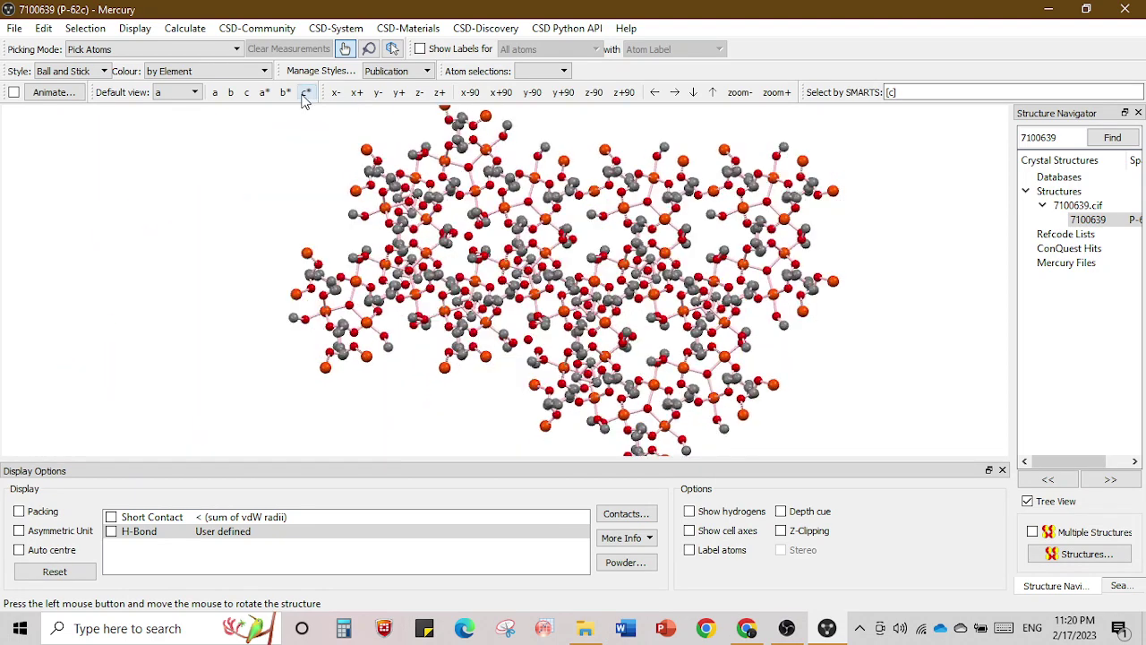
click(421, 95)
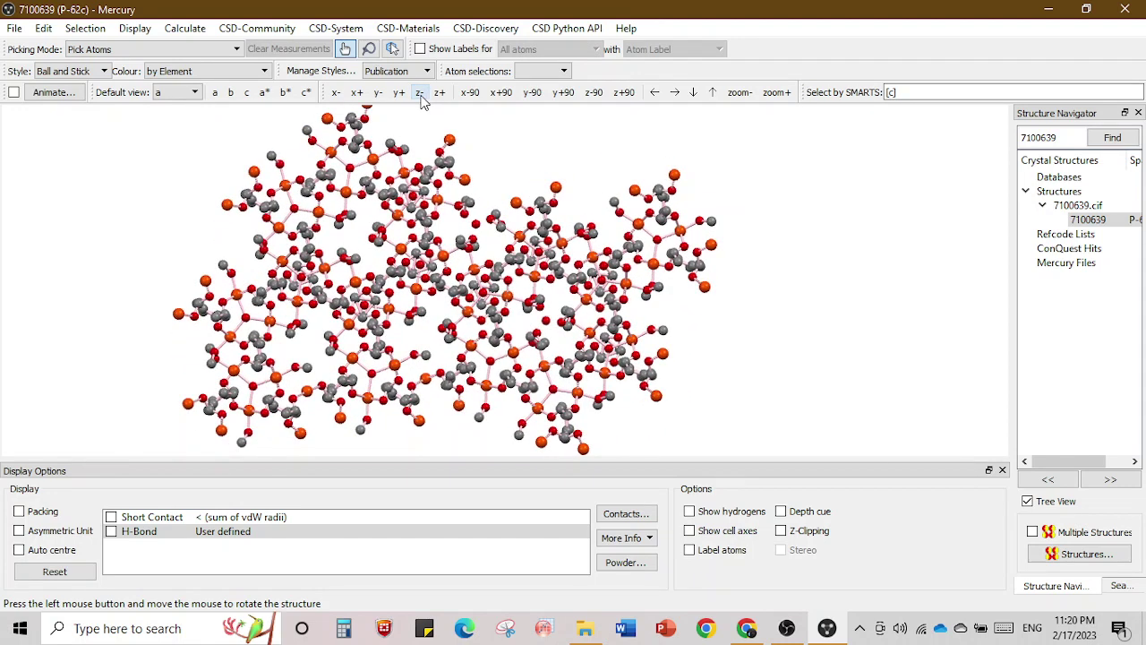
click(439, 95)
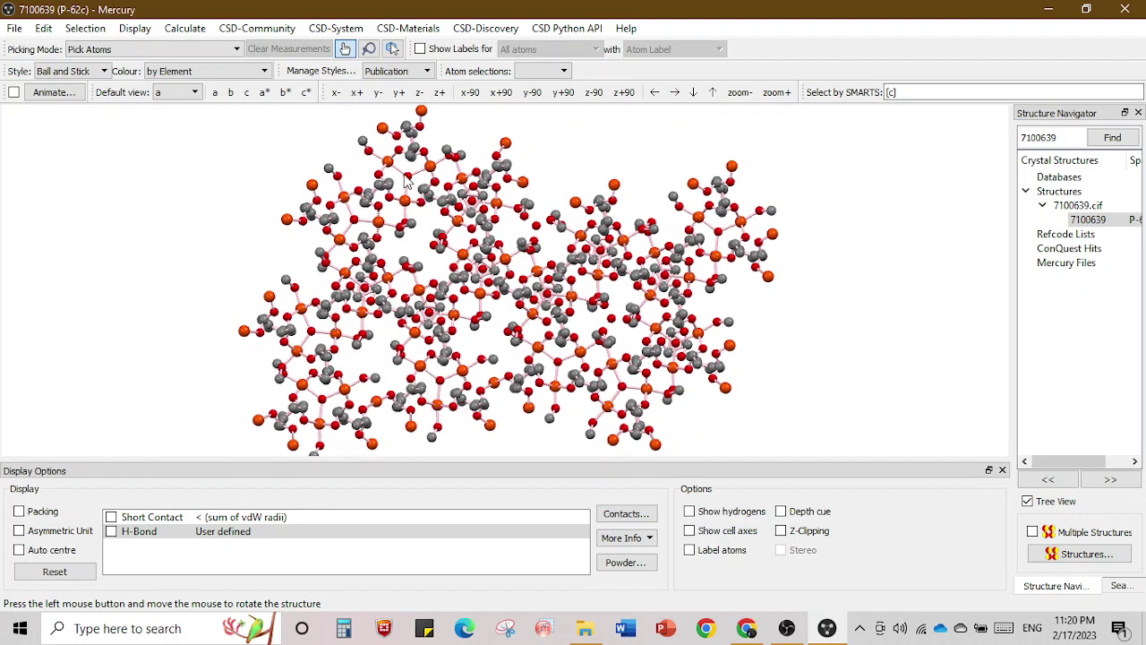
Display the framework in the Polyhedral style and show it in full.
click(67, 71)
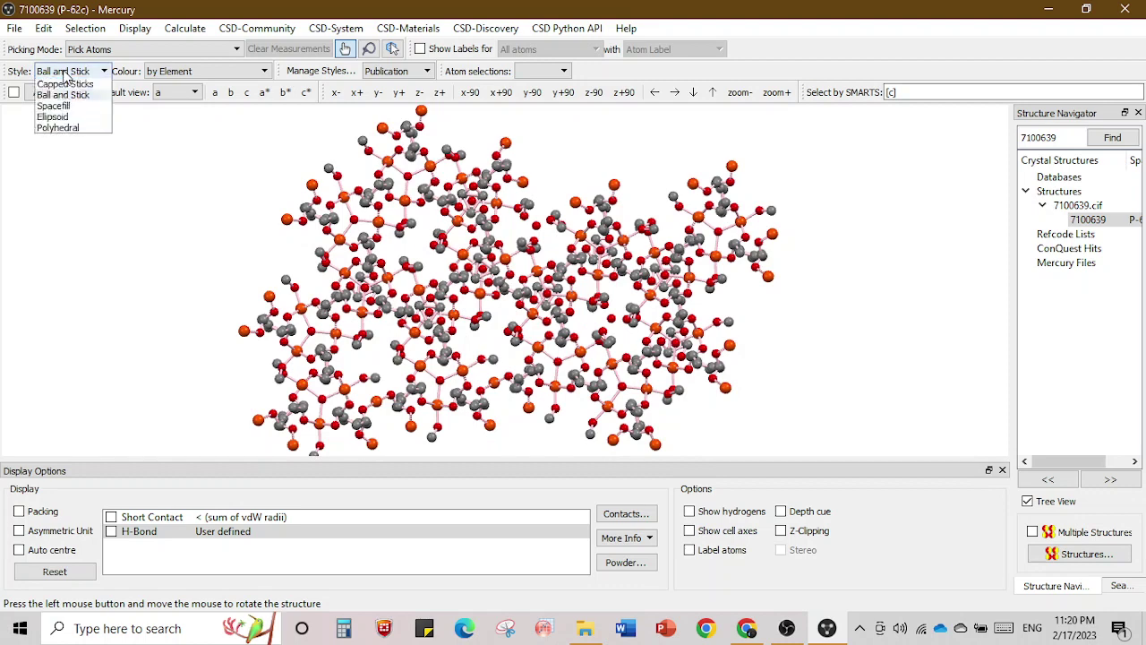
click(67, 140)
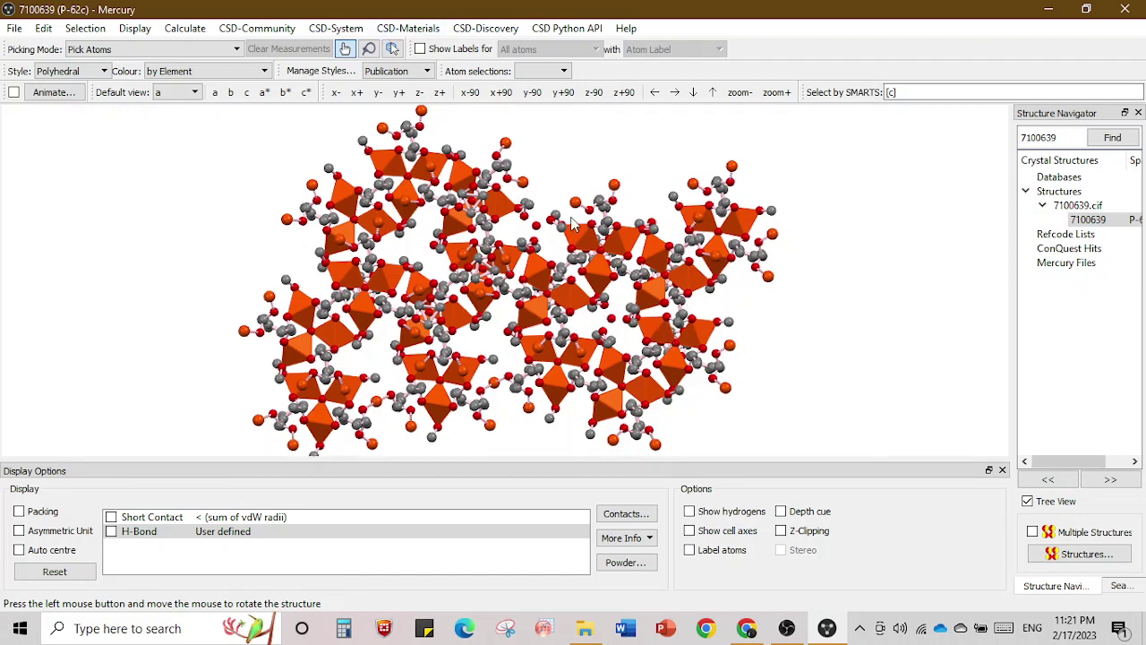
click(740, 93)
click(740, 93)
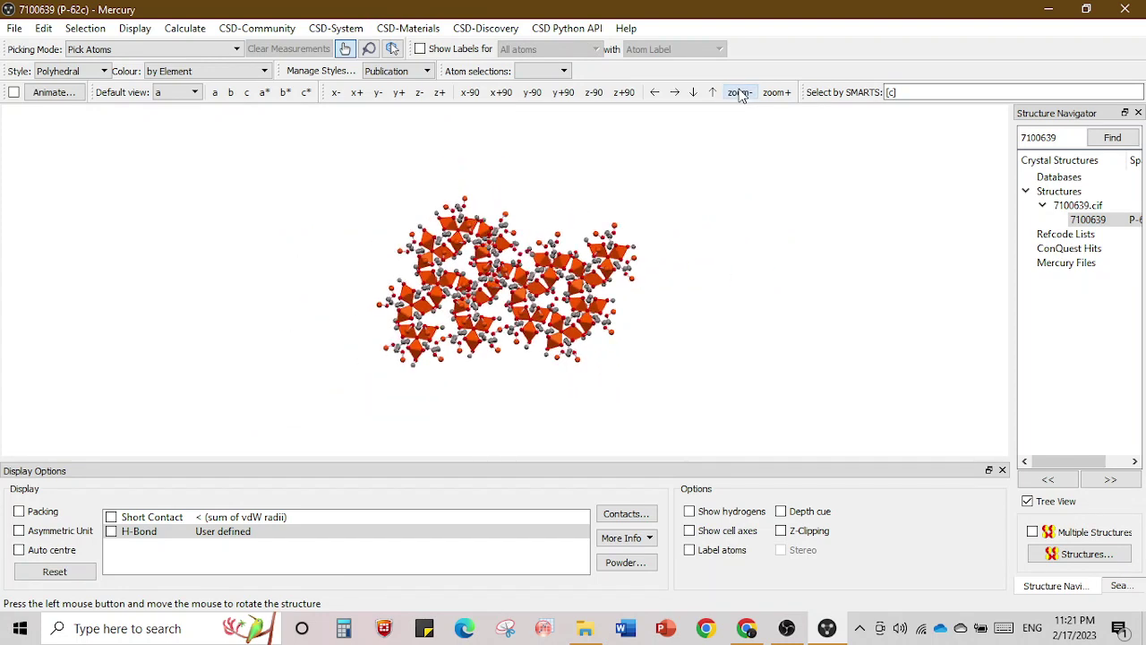
Switch to Chrome and review the Crystallography Open Database entry for structure 7100639, including its structure preview.
click(747, 629)
click(303, 14)
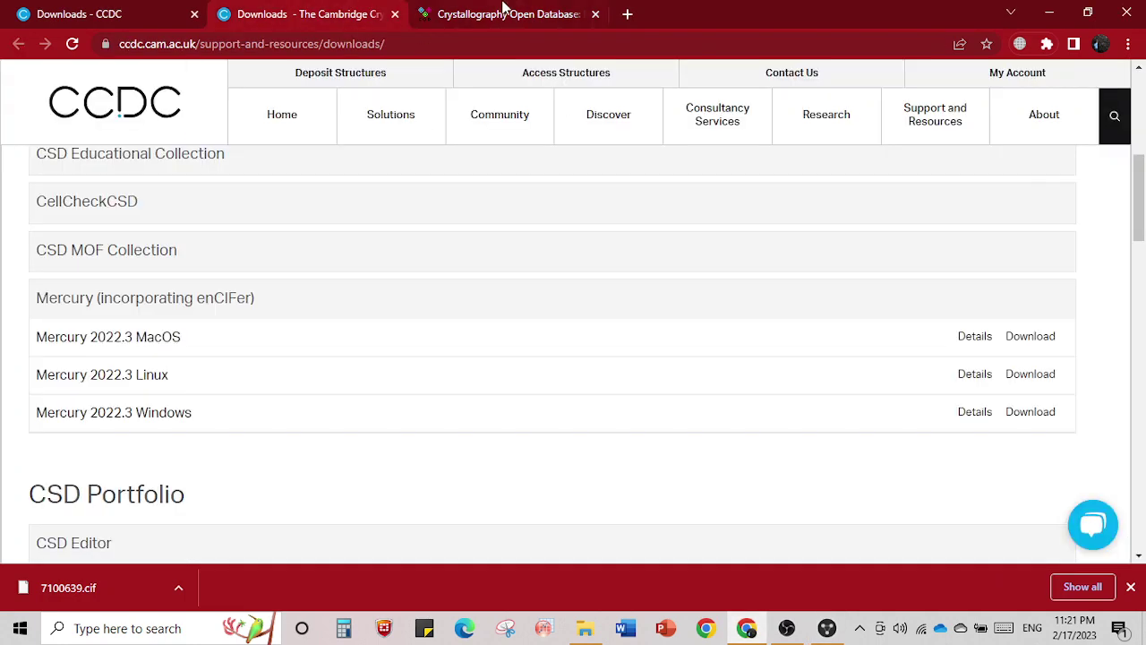
click(504, 13)
click(285, 17)
click(174, 25)
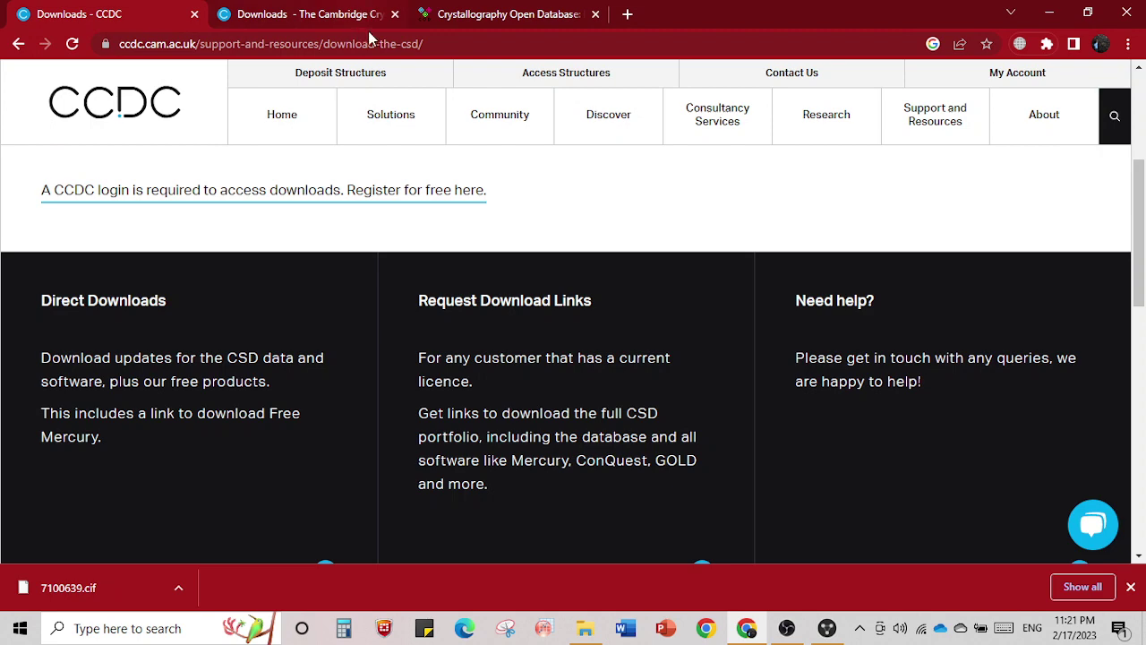
click(482, 14)
click(433, 43)
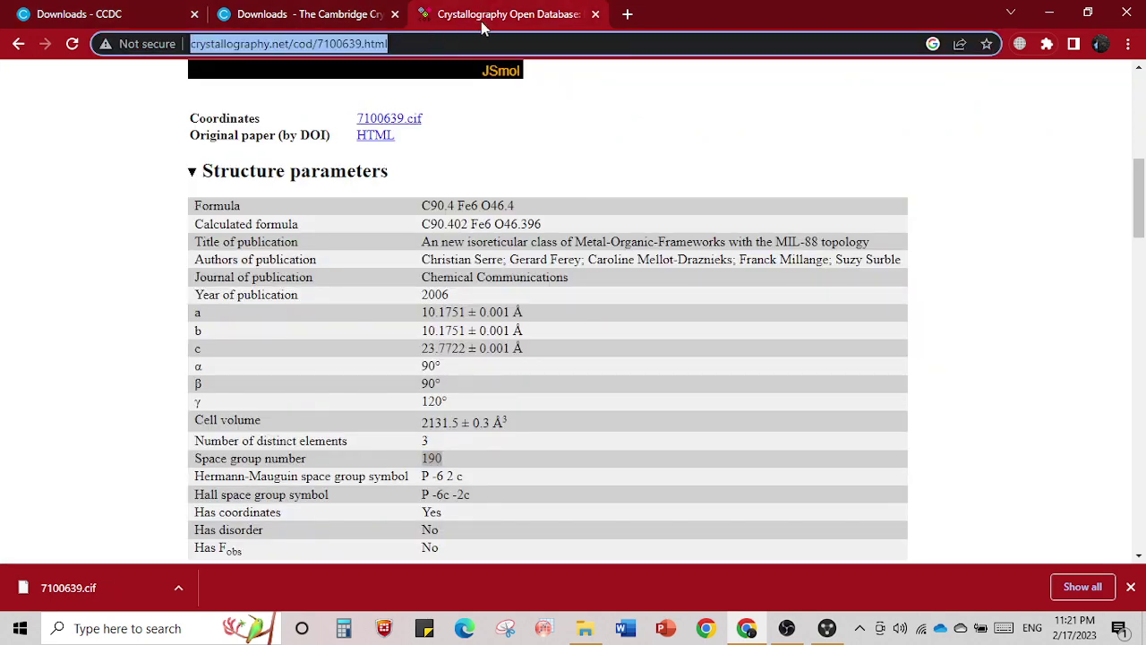
scroll(563, 307, up, 4)
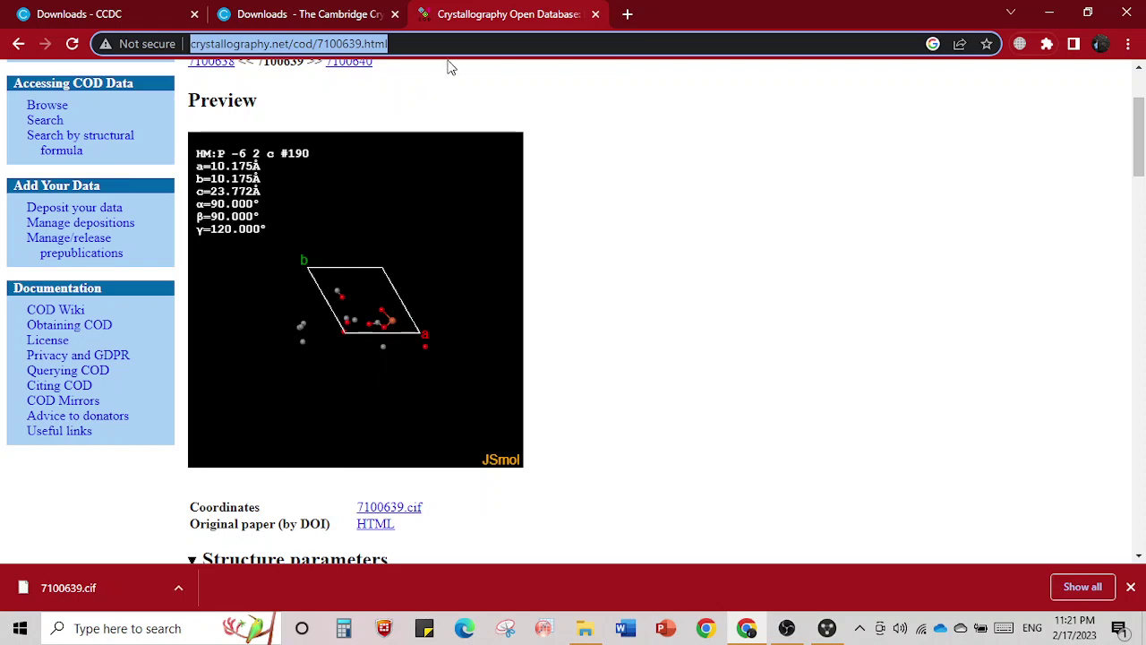
Search the web for "MIL-88b fe".
text(MOF)
key(BackSpace)
key(BackSpace)
text(IL)
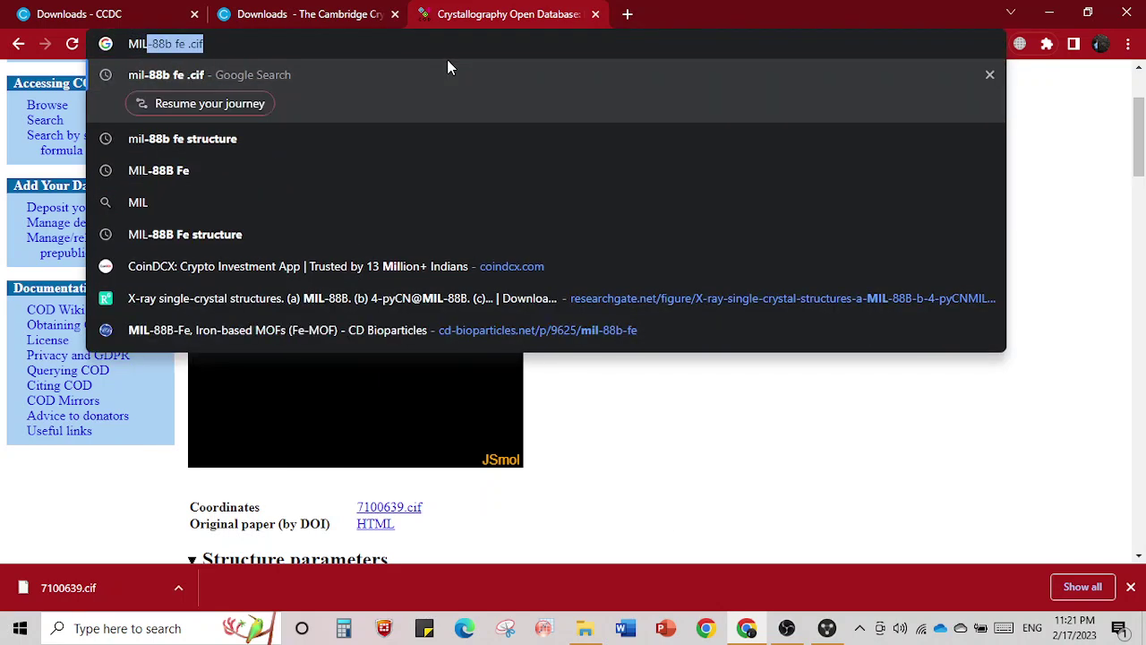
key(End)
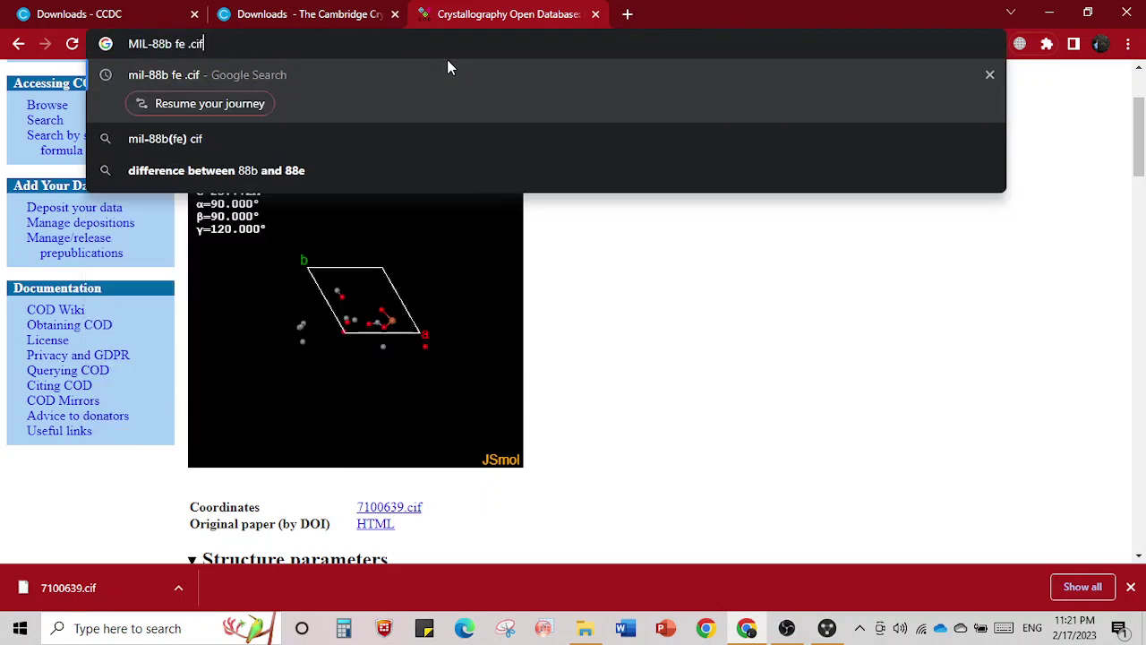
key(BackSpace)
key(BackSpace)
key(BackSpace)
key(BackSpace)
key(BackSpace)
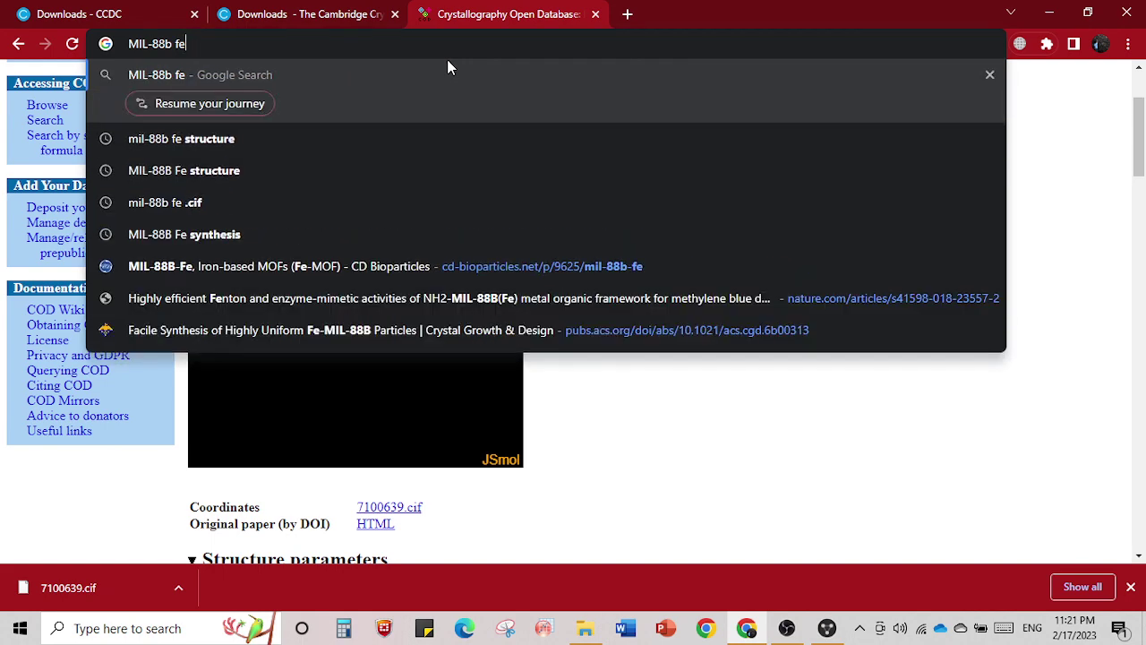
key(Return)
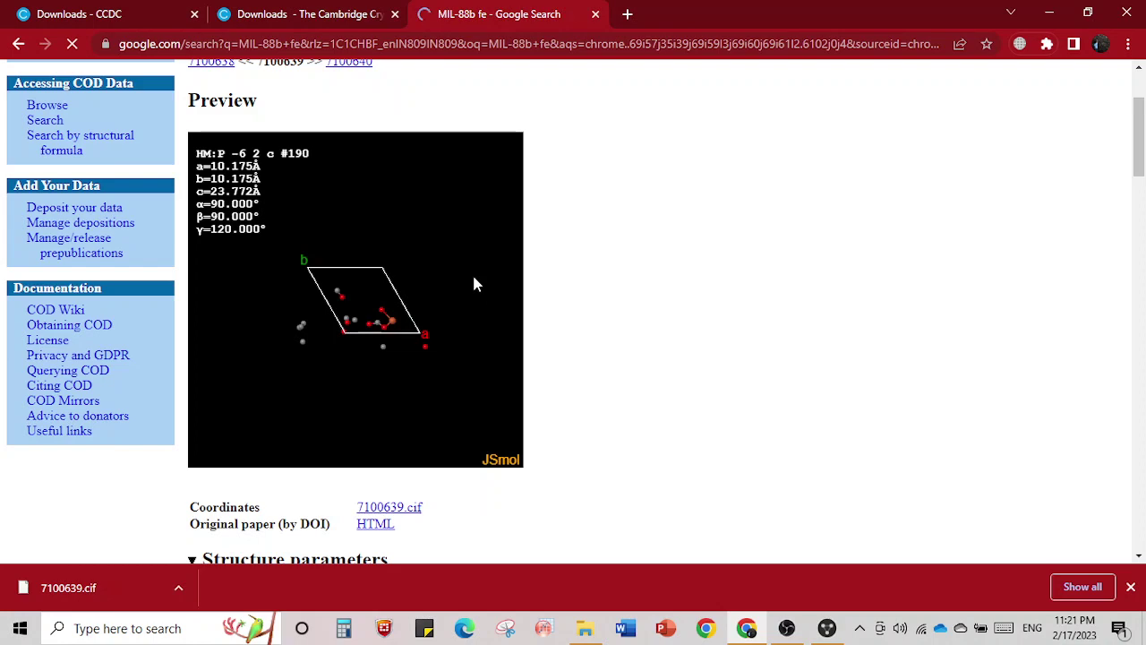
Open the ResearchGate image of the MIL-88B(Fe) structure along the a and c axes, and compare it with the framework in Mercury.
click(225, 160)
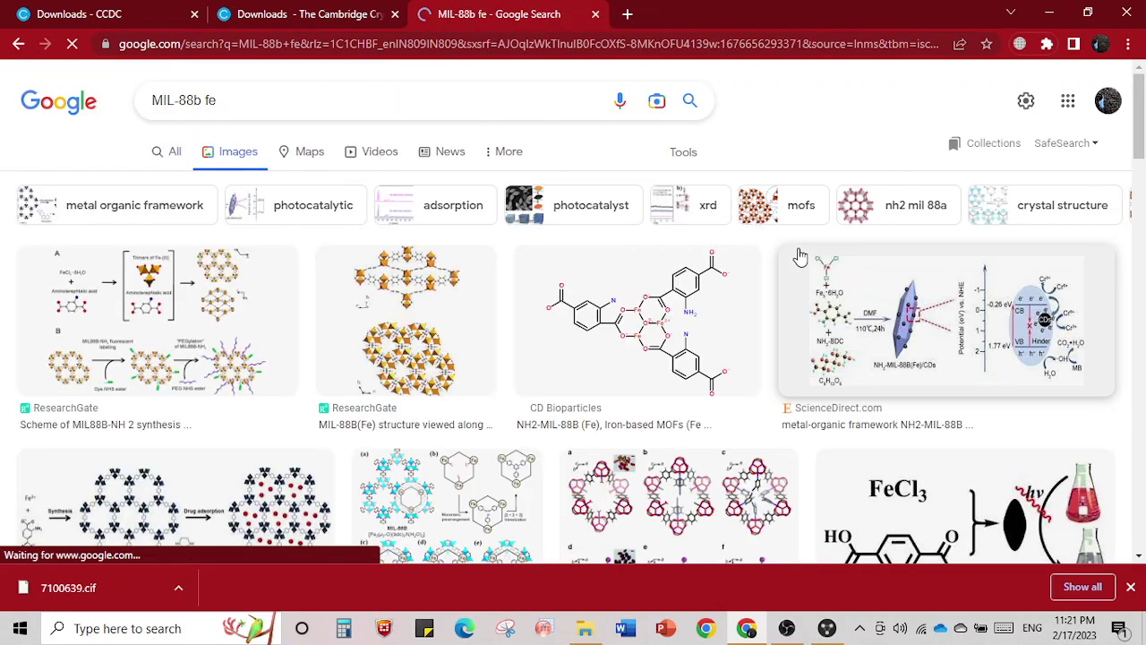
click(399, 367)
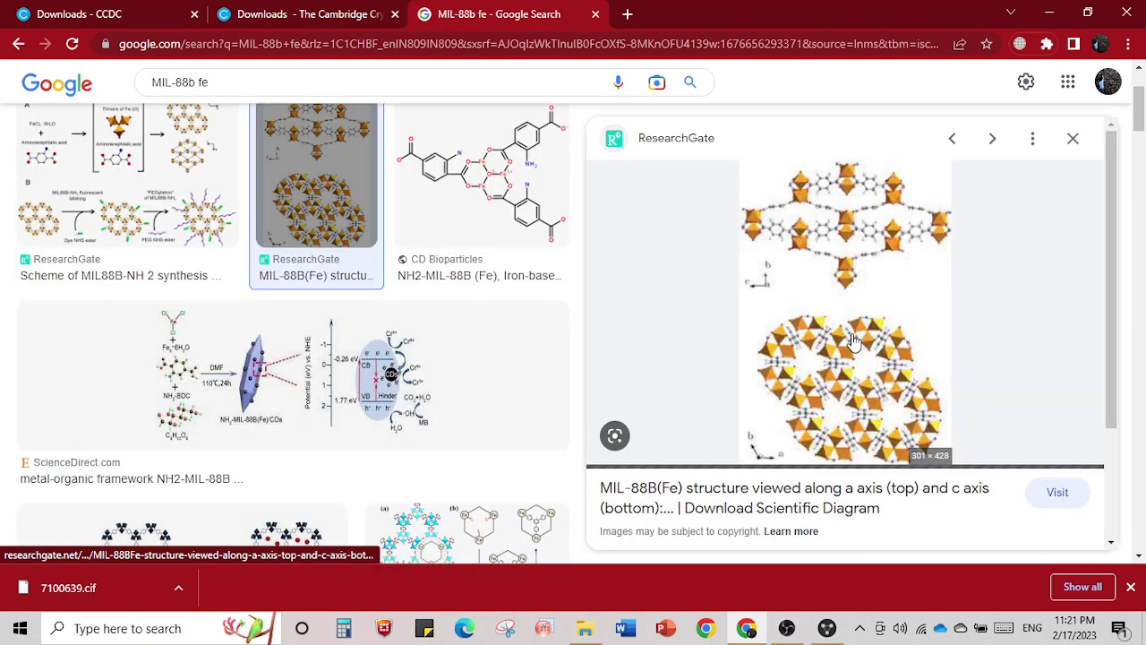
click(827, 631)
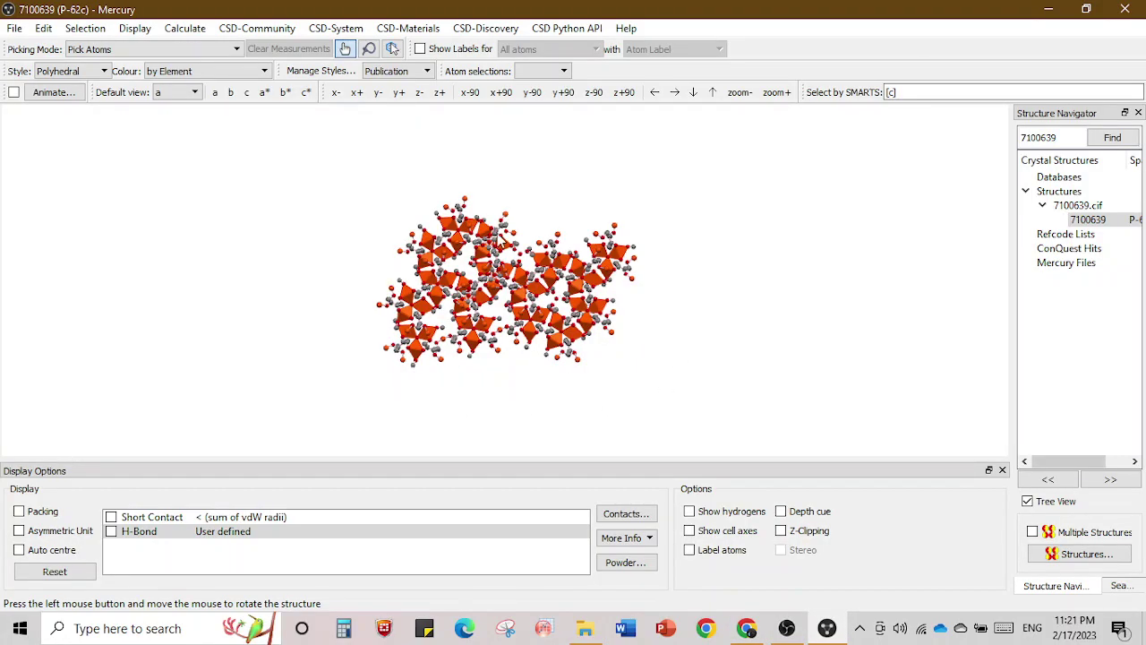
click(774, 93)
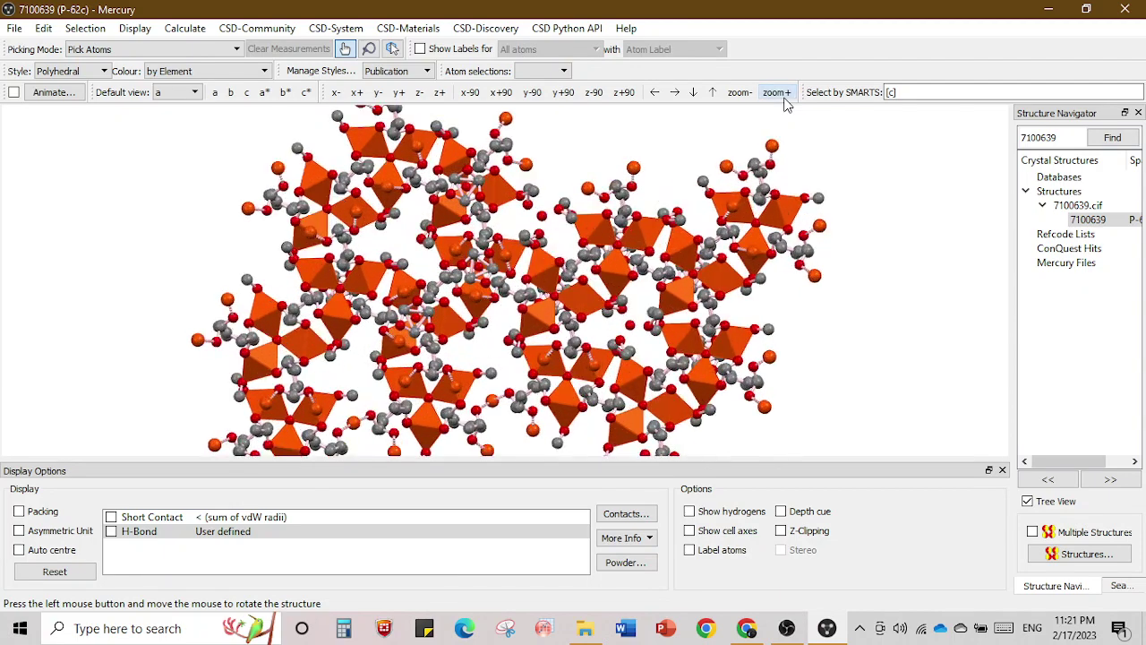
right_click(368, 140)
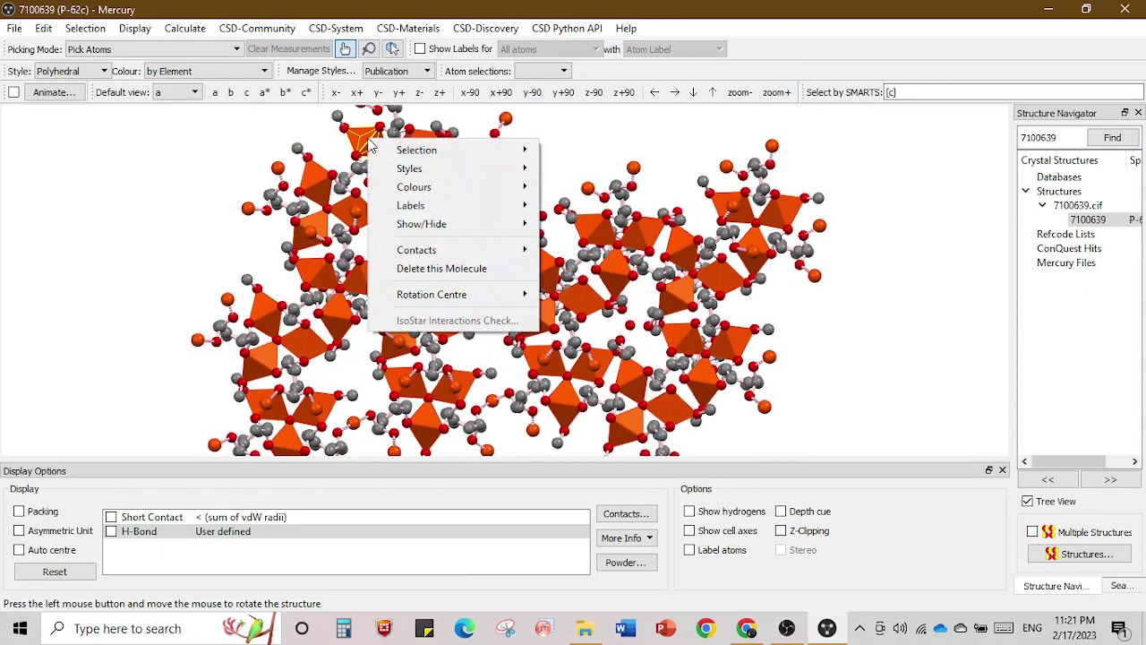
mouse_move(454, 156)
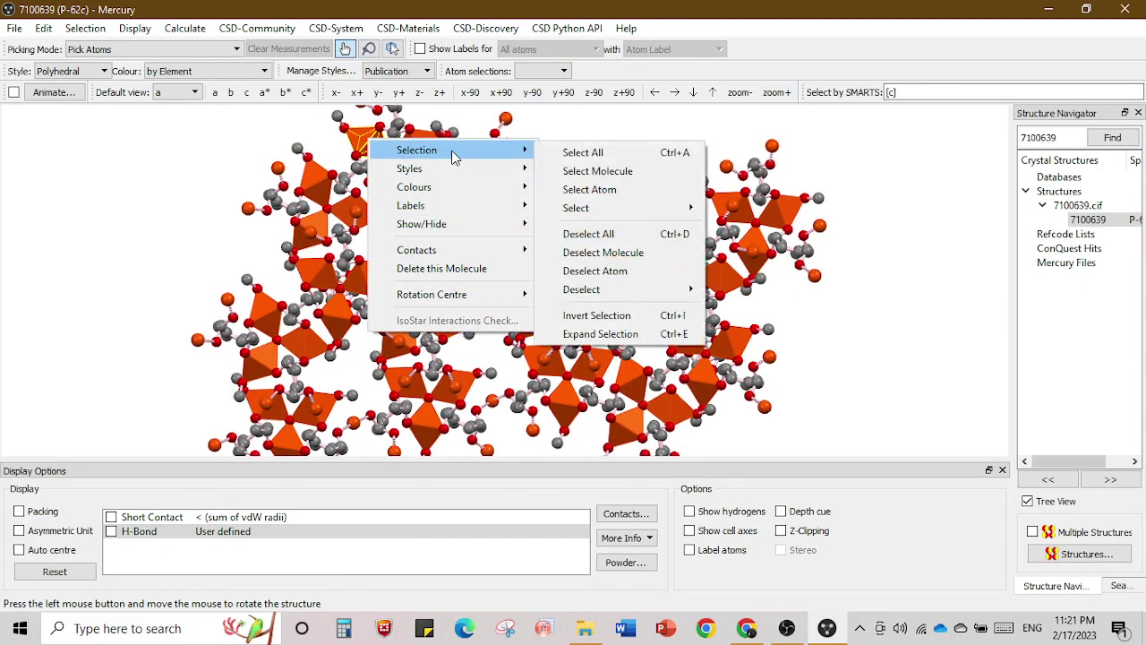
mouse_move(425, 187)
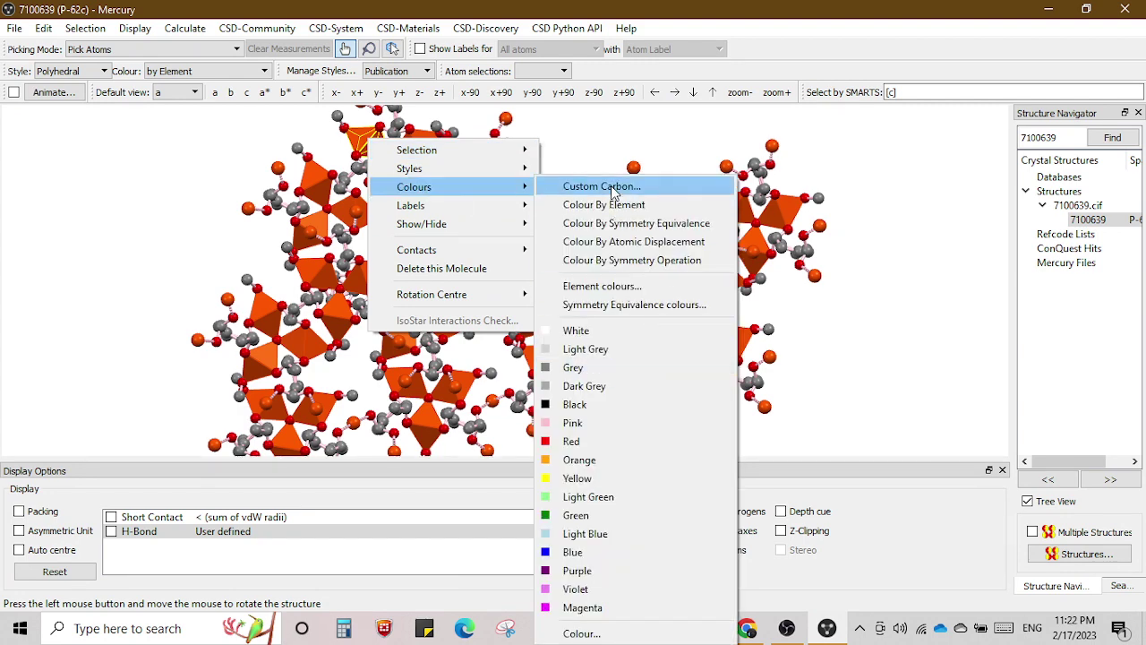
click(919, 233)
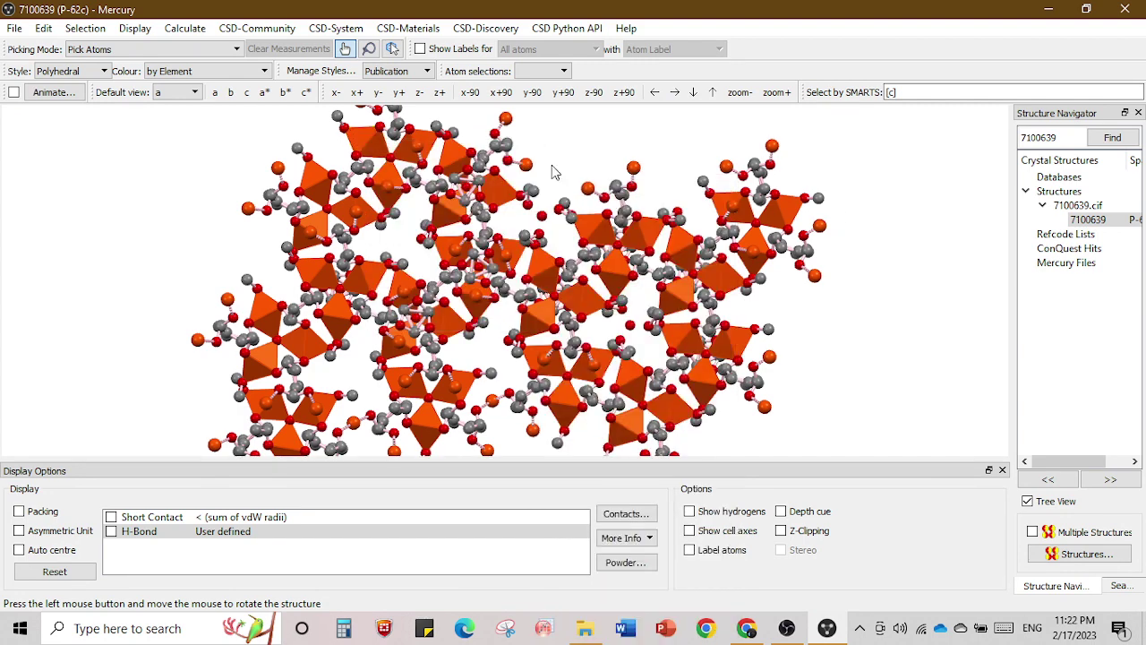
Look through the Background, Labels and Depth Cueing settings in the Display Options dialog and close it.
click(136, 29)
mouse_move(176, 55)
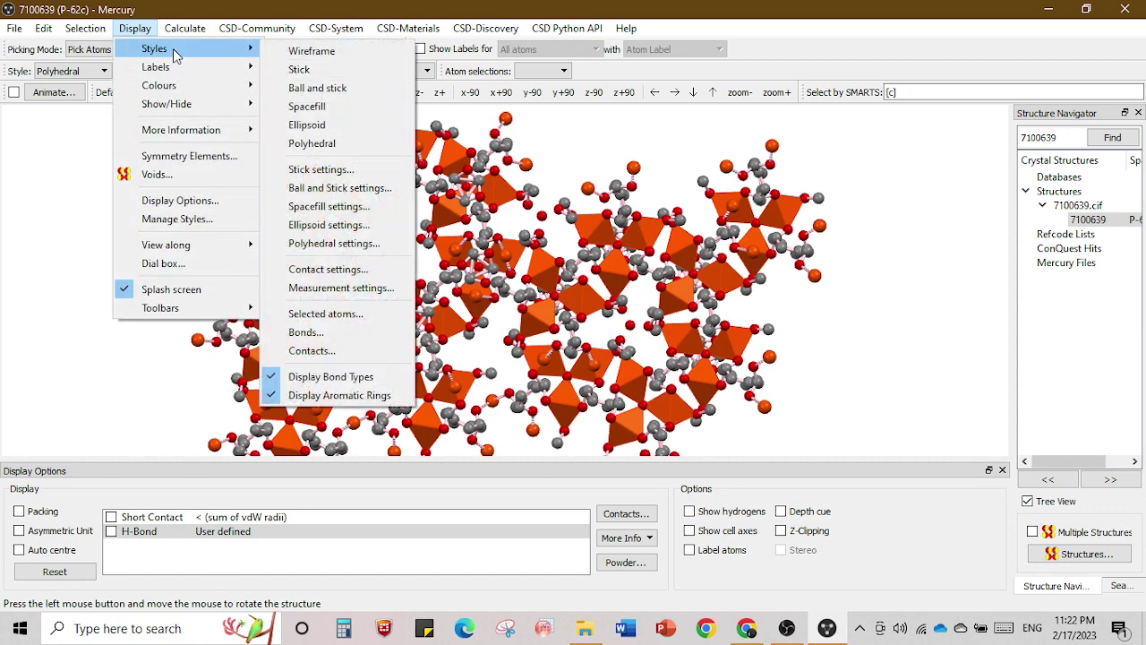
click(178, 201)
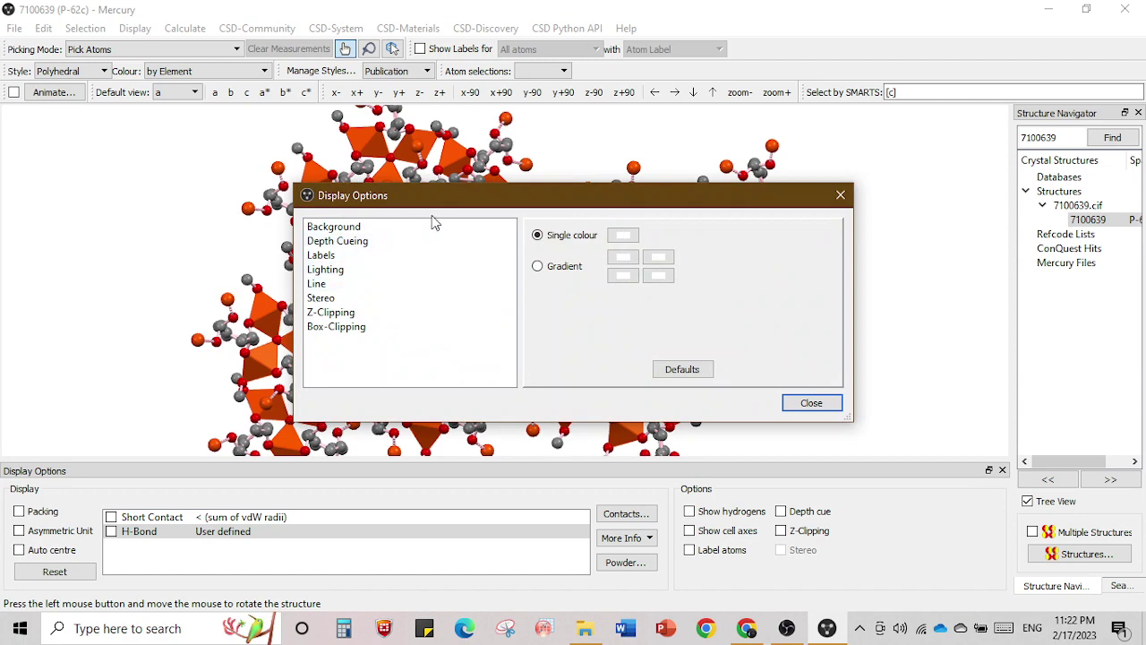
drag(461, 197, 843, 157)
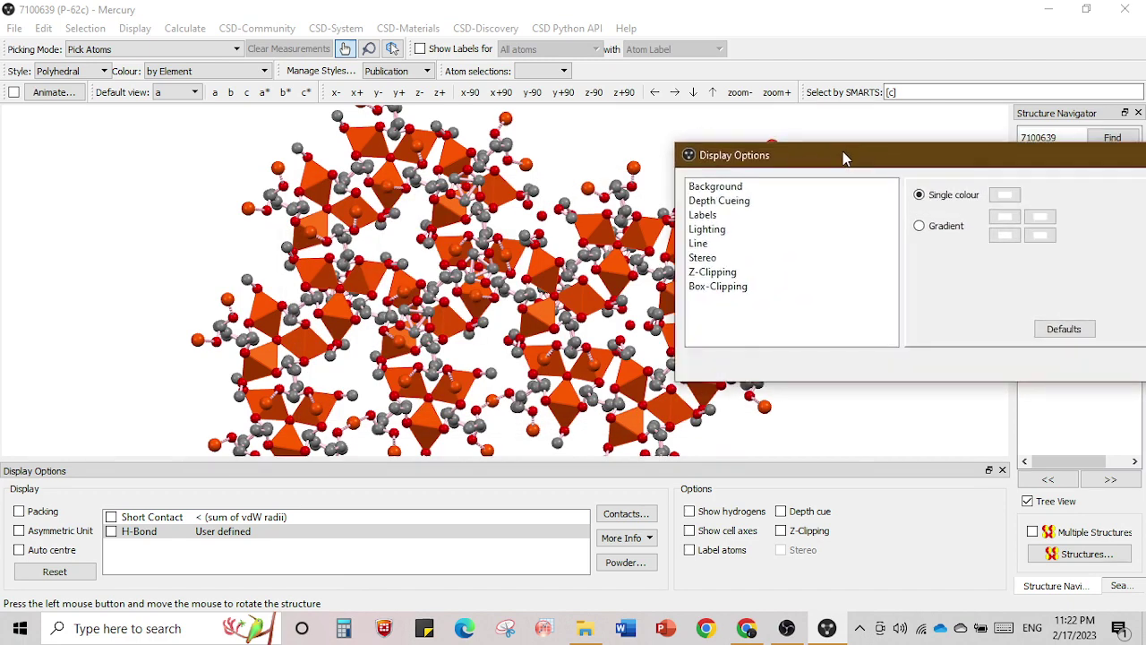
click(715, 189)
click(706, 215)
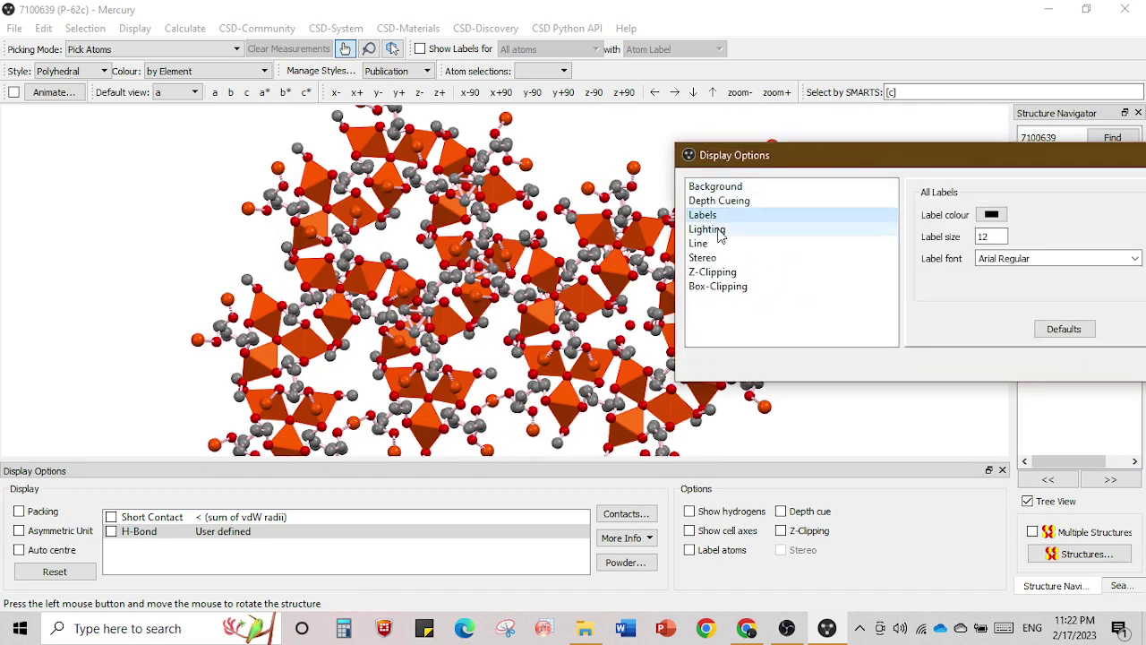
click(727, 202)
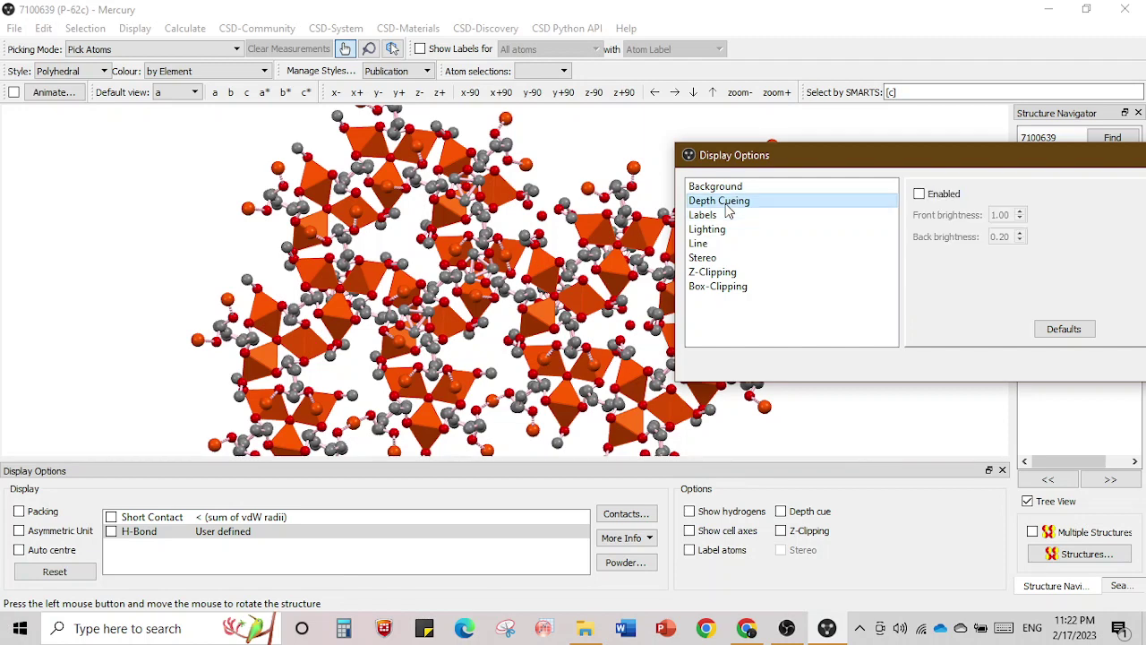
drag(980, 162, 772, 136)
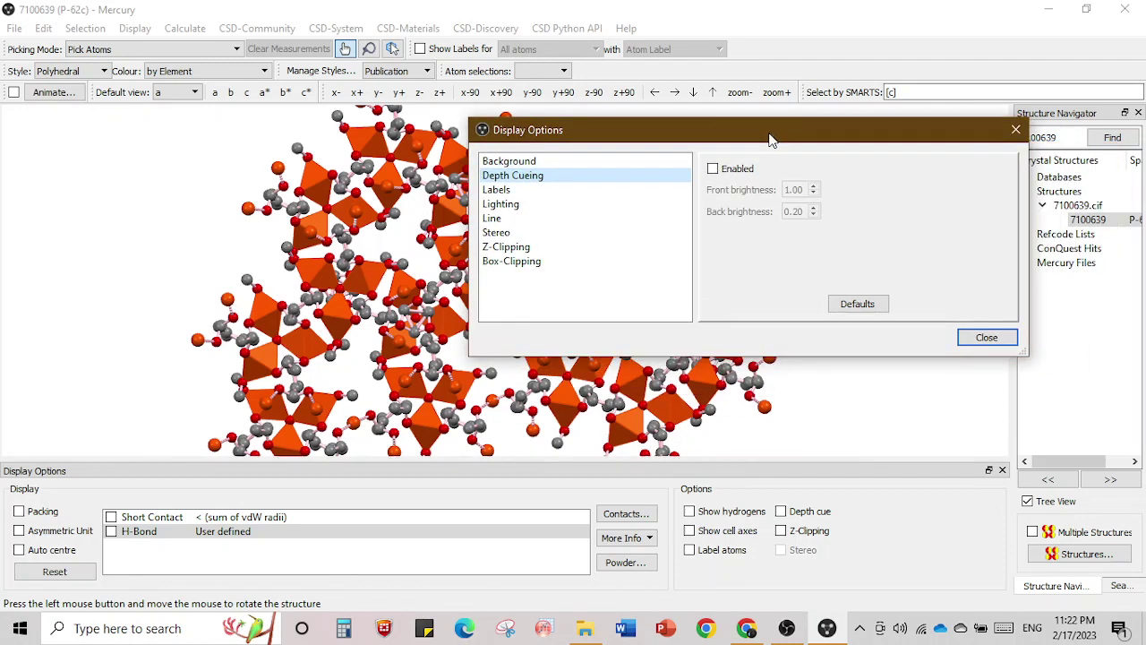
click(1016, 129)
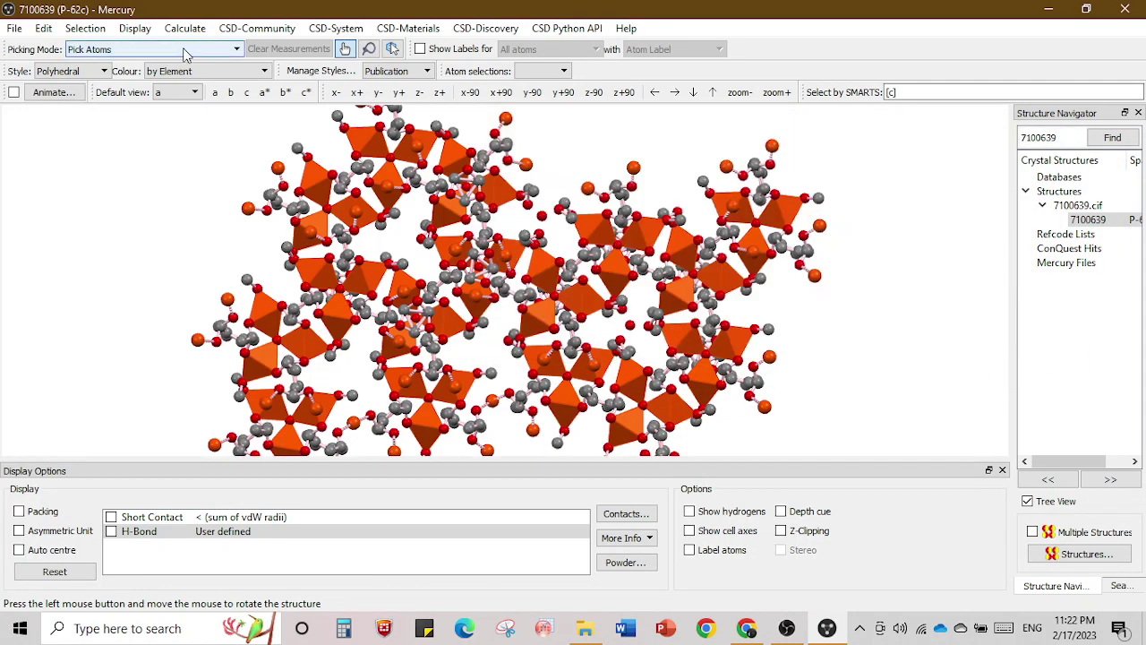
click(135, 28)
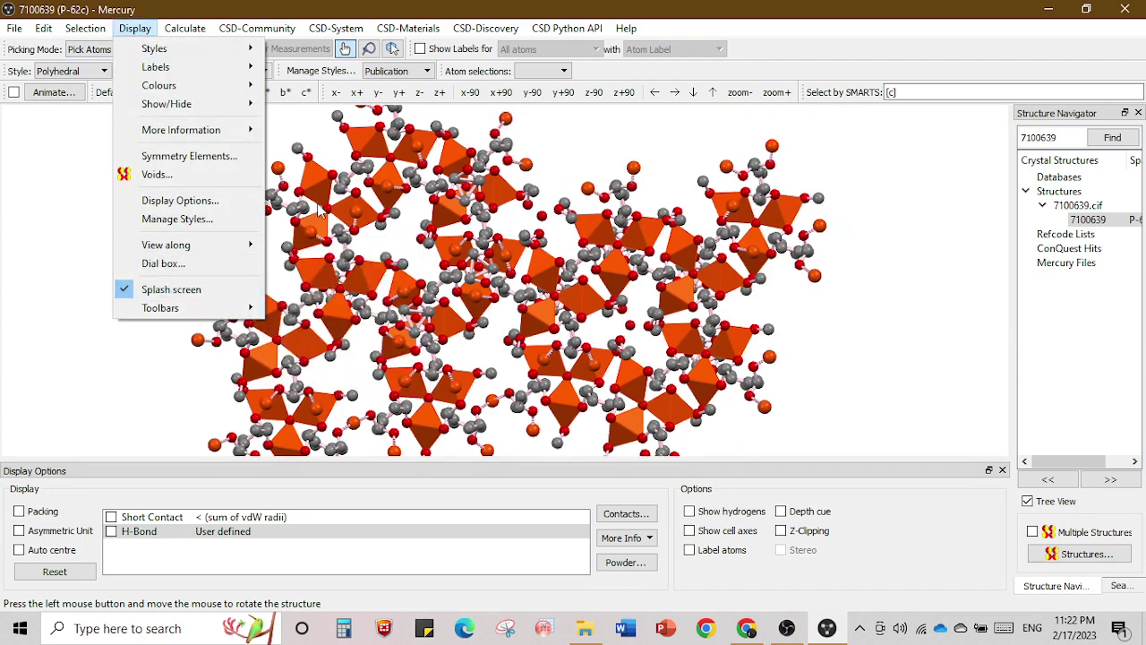
click(362, 148)
right_click(362, 146)
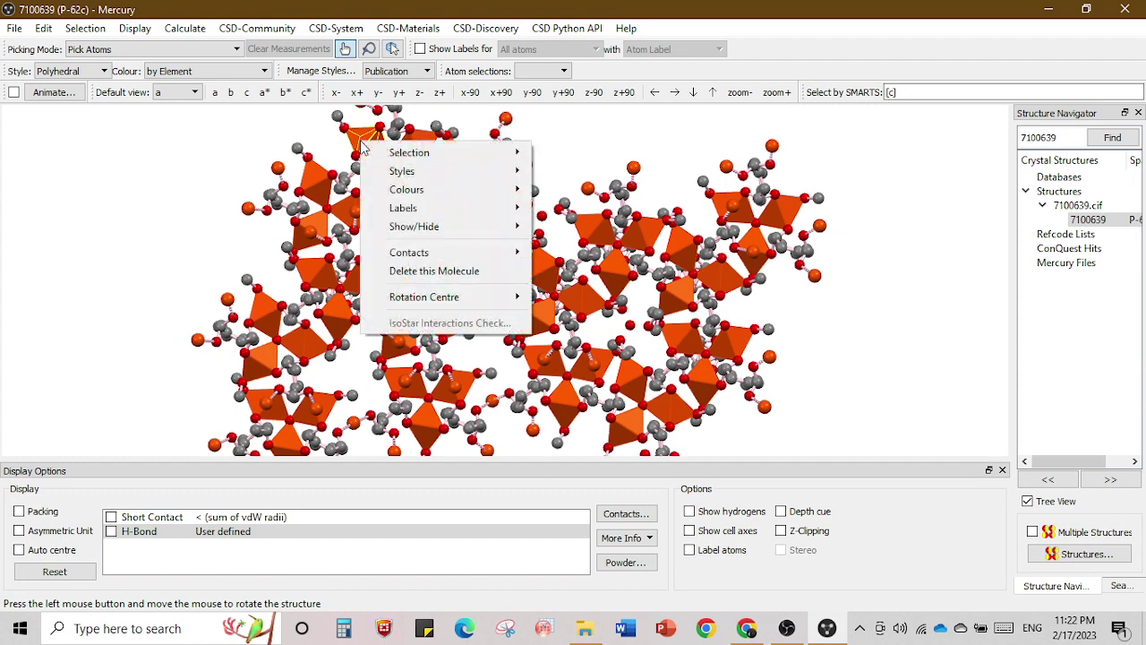
mouse_move(488, 190)
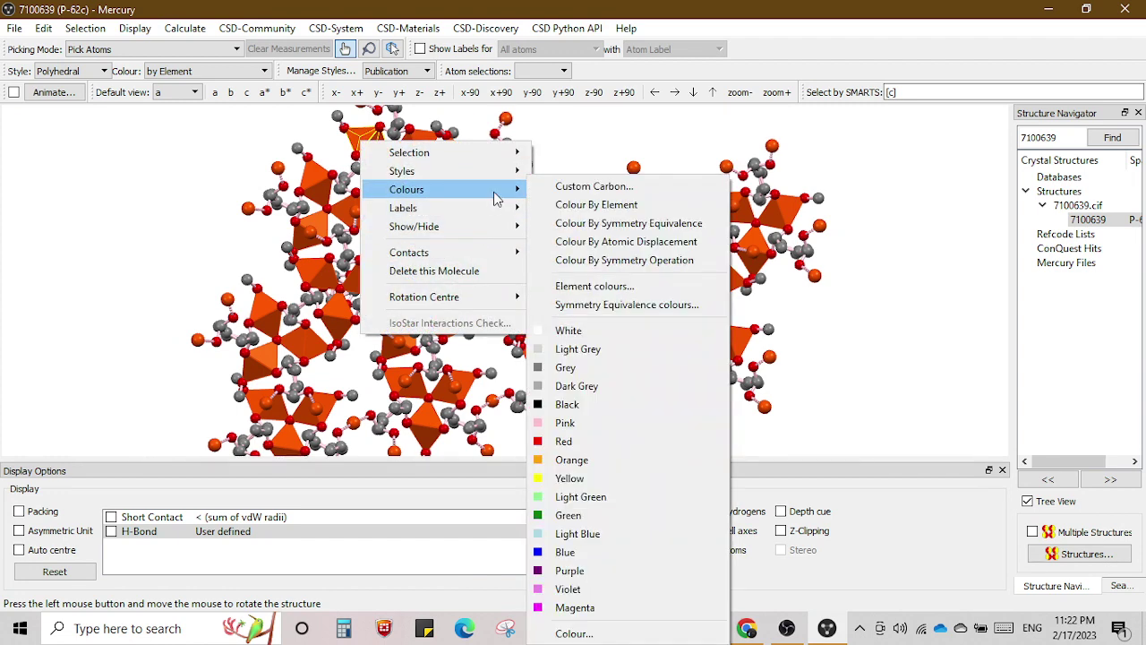
mouse_move(504, 164)
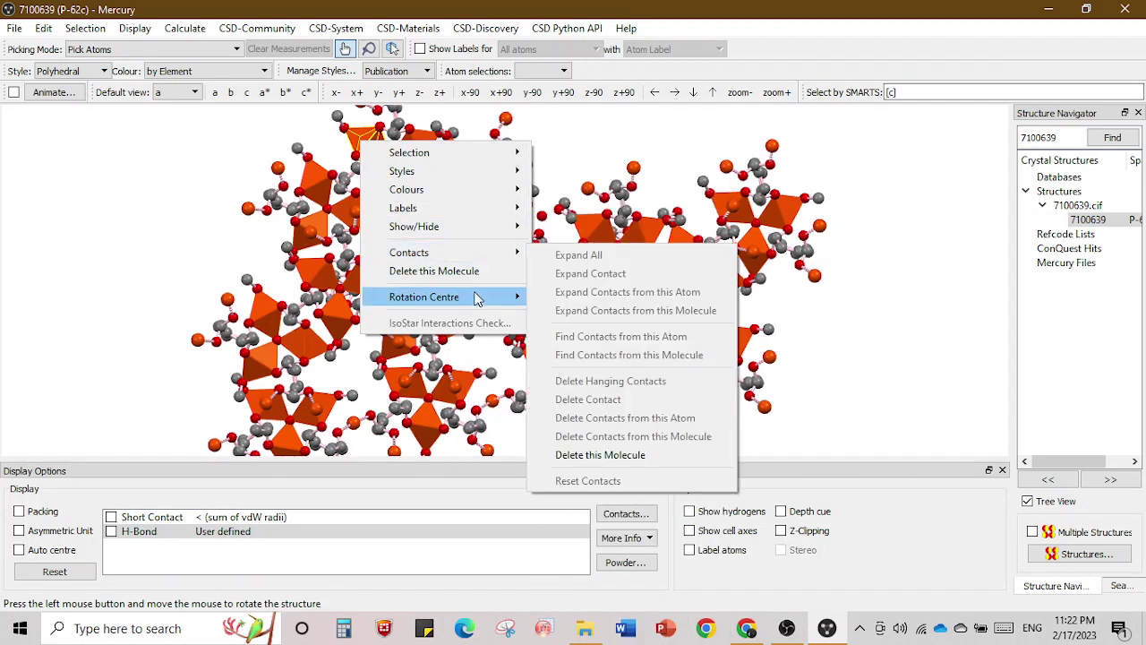
mouse_move(477, 300)
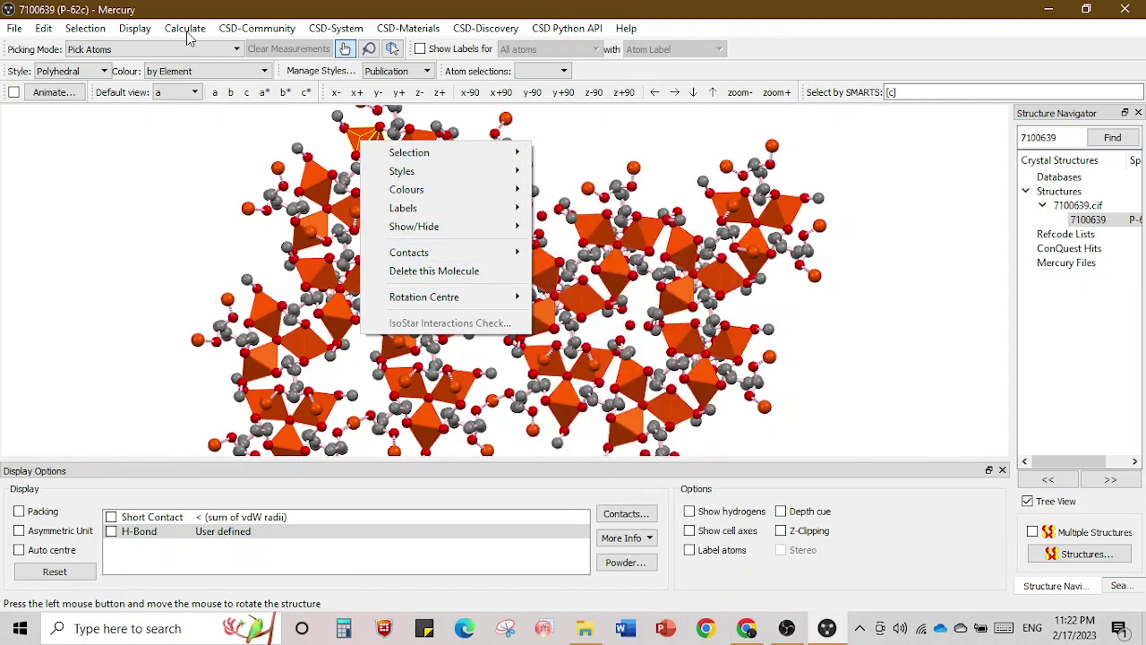
click(135, 29)
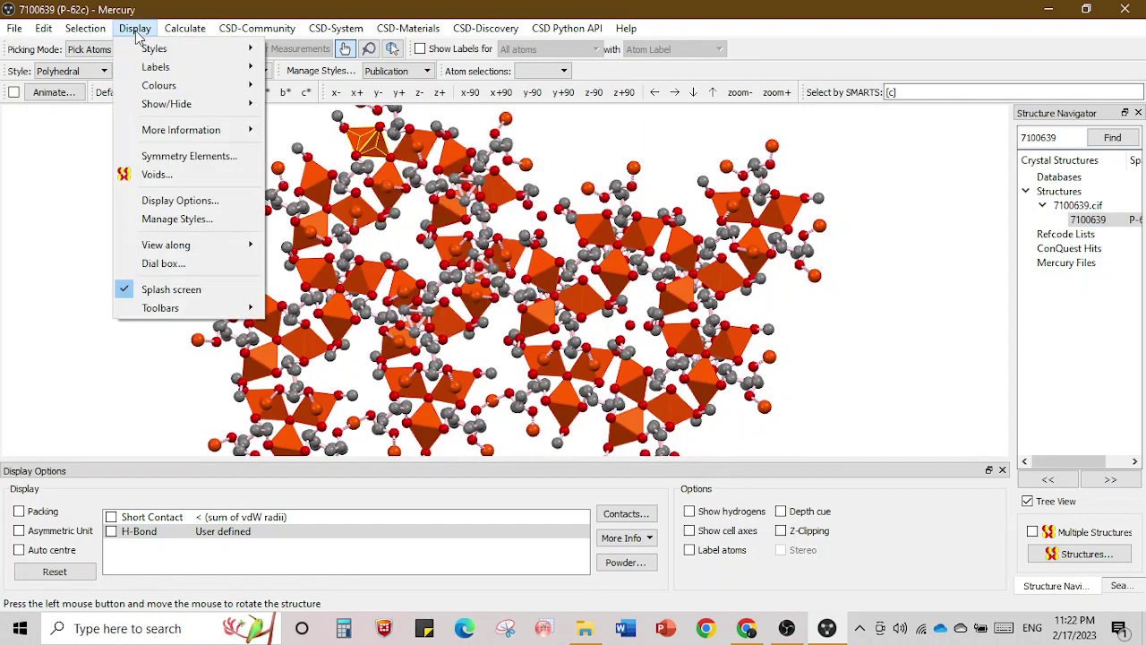
mouse_move(227, 131)
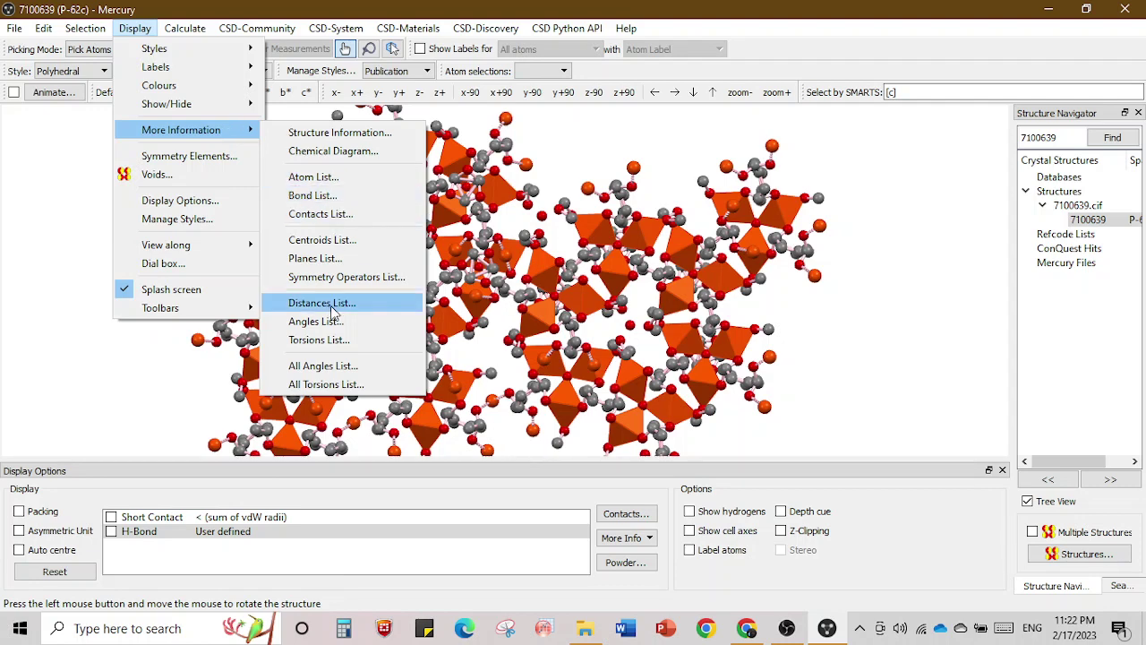
Look through the display settings and the available styles in the Style Manager, including ORTEP, and close it without applying one.
click(85, 28)
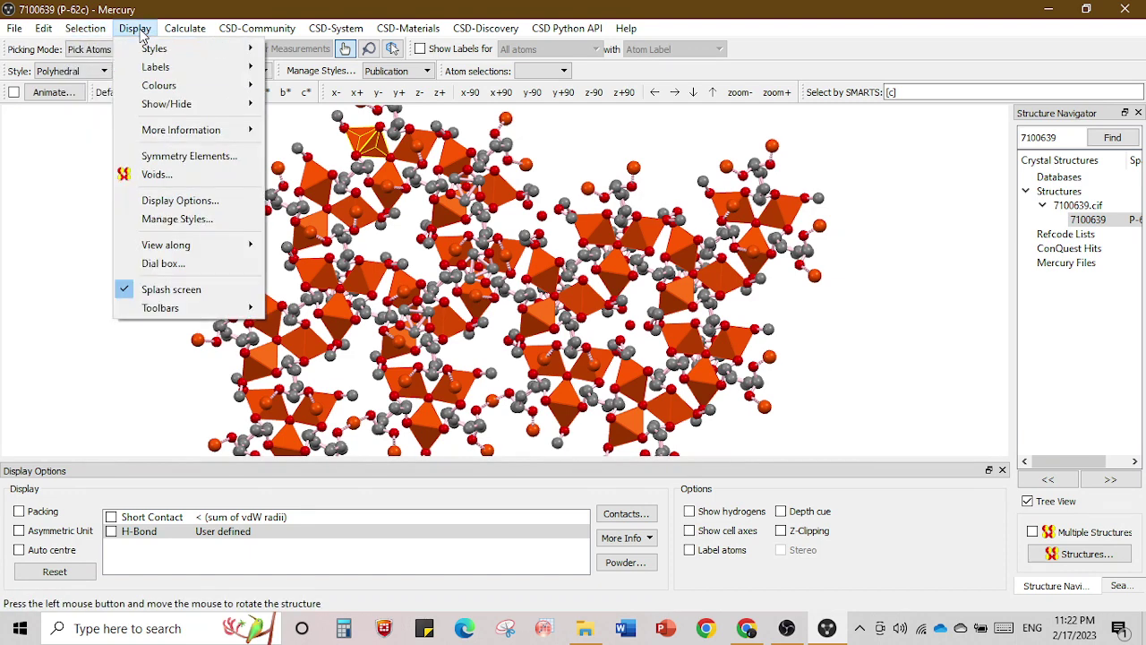
mouse_move(137, 30)
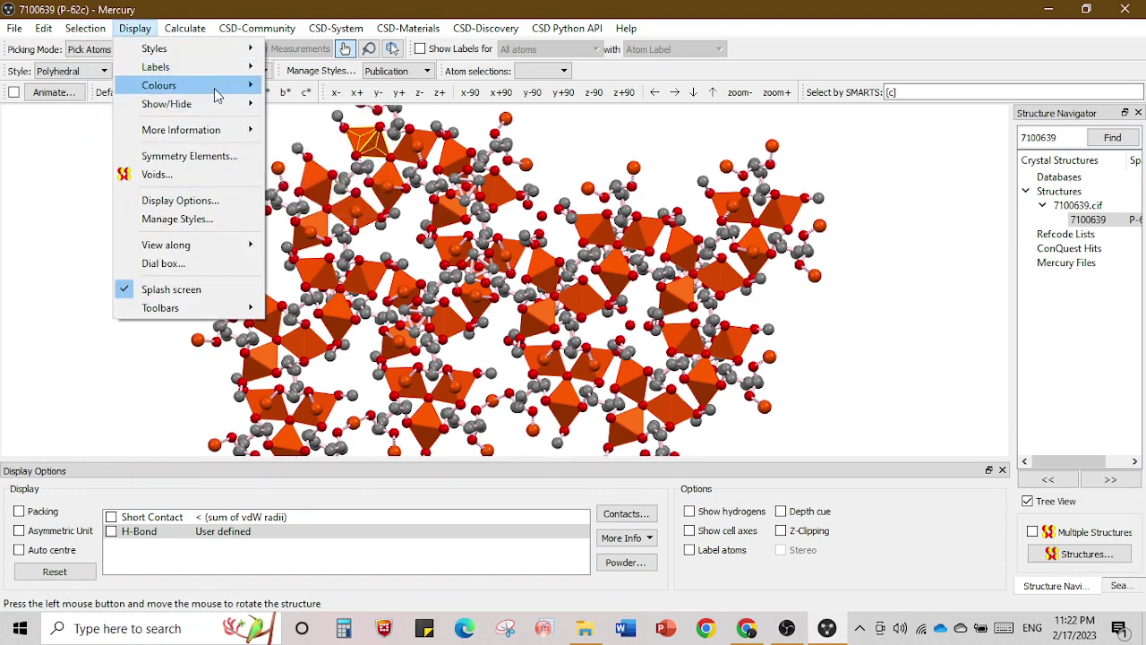
mouse_move(214, 88)
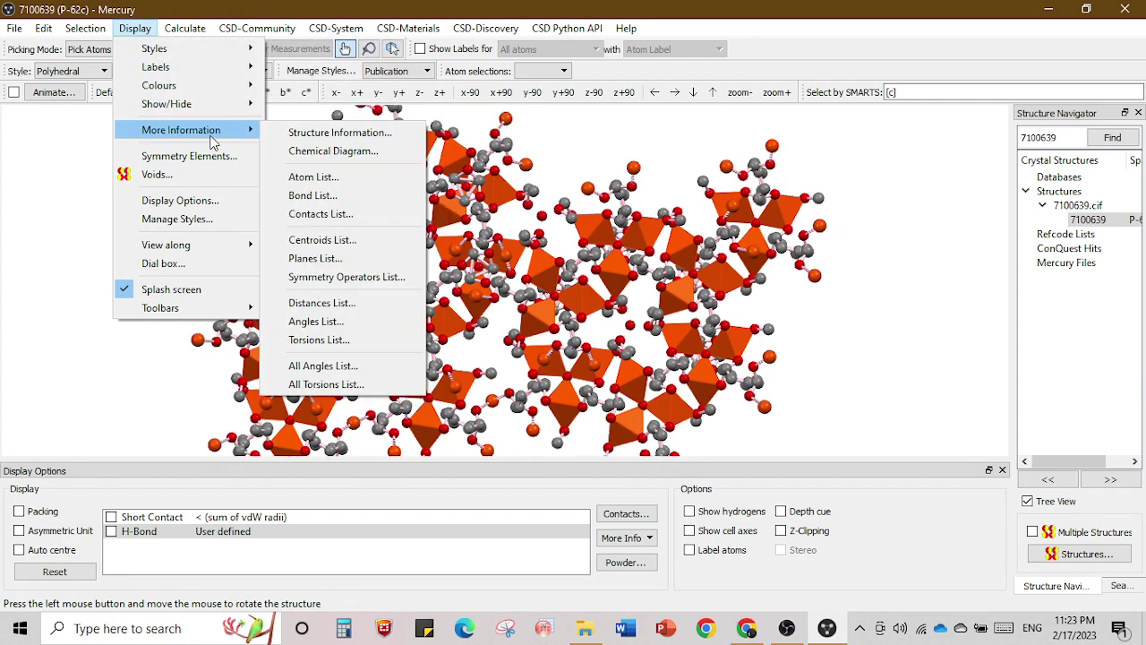
click(203, 219)
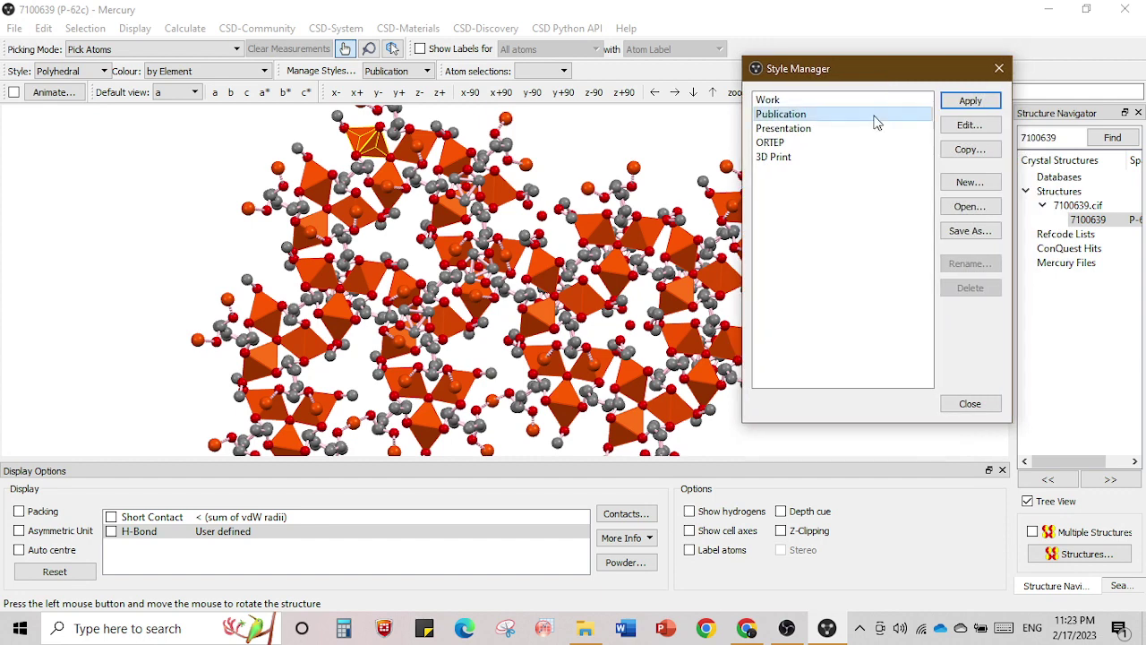
click(788, 147)
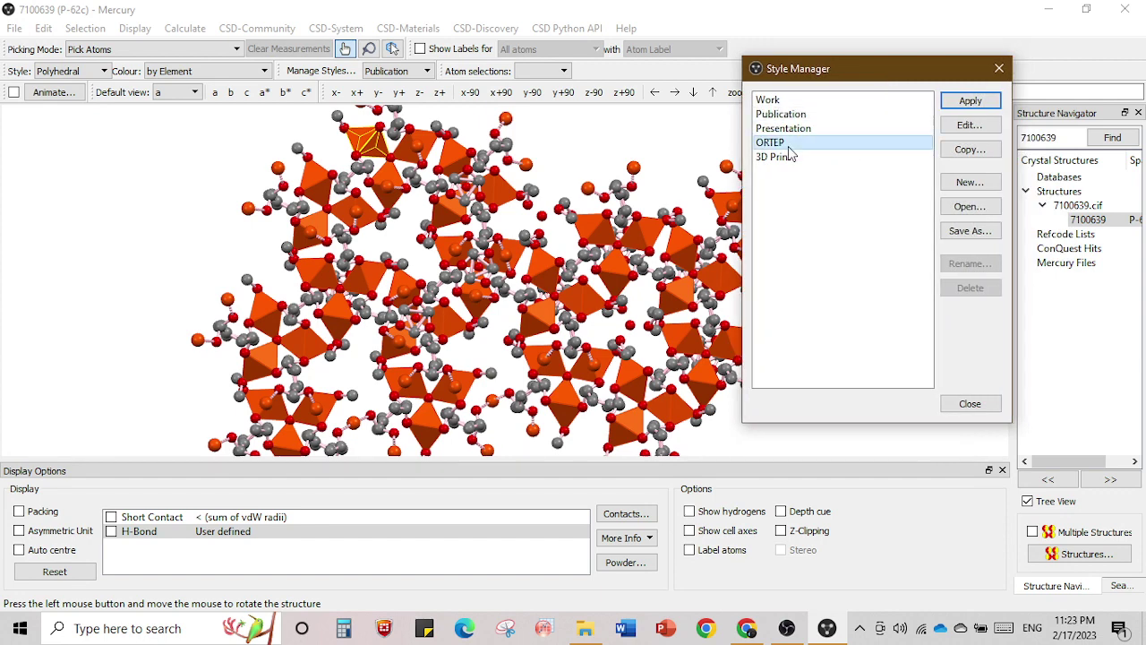
click(1000, 68)
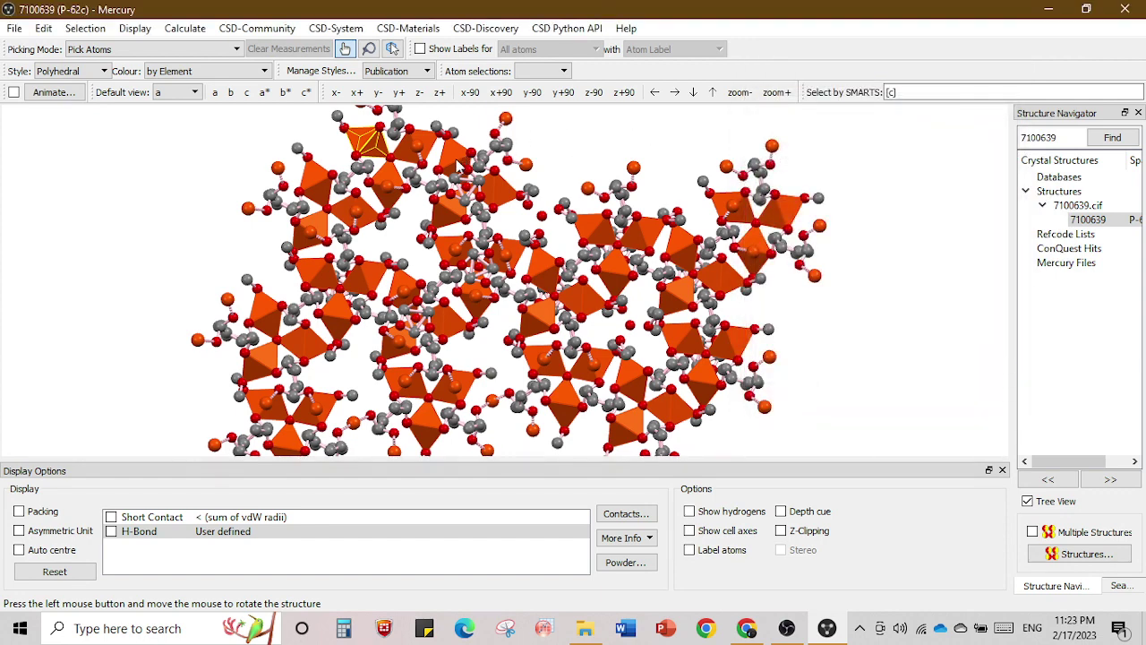
Rotate the framework freely, set the view along the a axis and zoom out to see more of it.
right_click(500, 194)
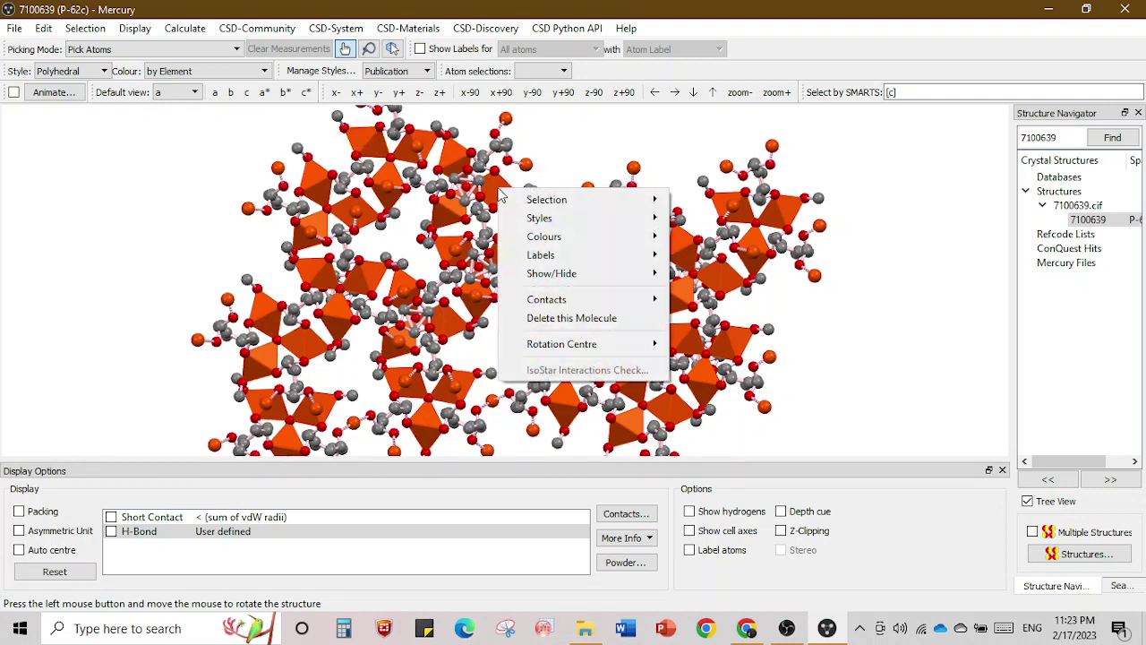
click(868, 351)
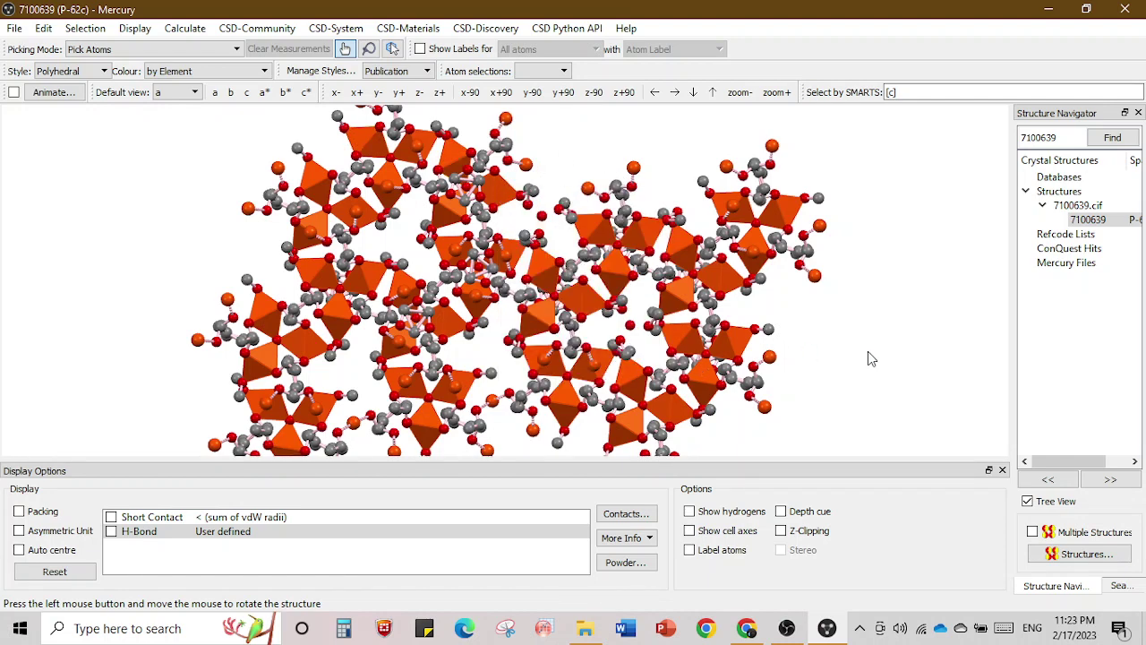
drag(529, 308, 339, 338)
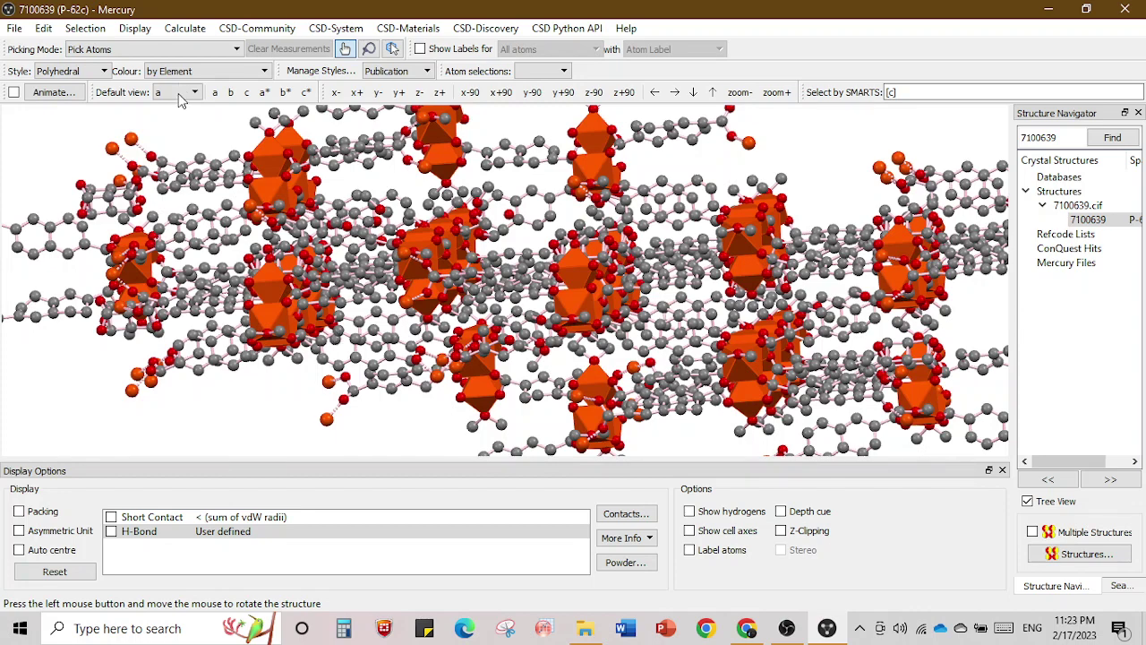
click(216, 93)
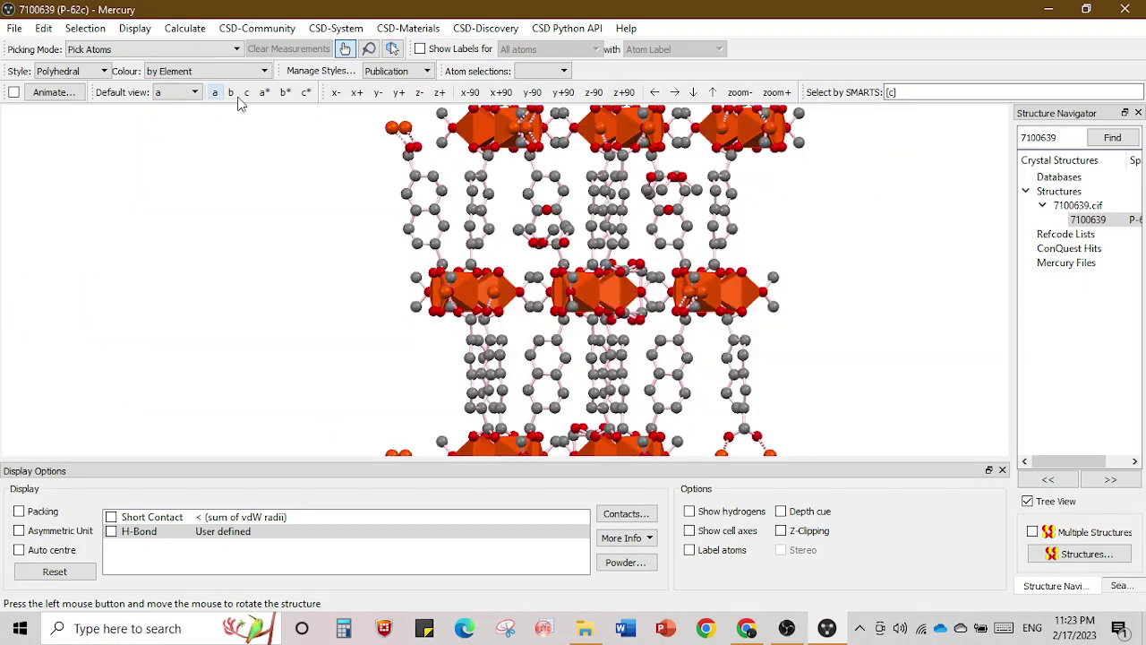
click(742, 95)
click(742, 95)
click(742, 95)
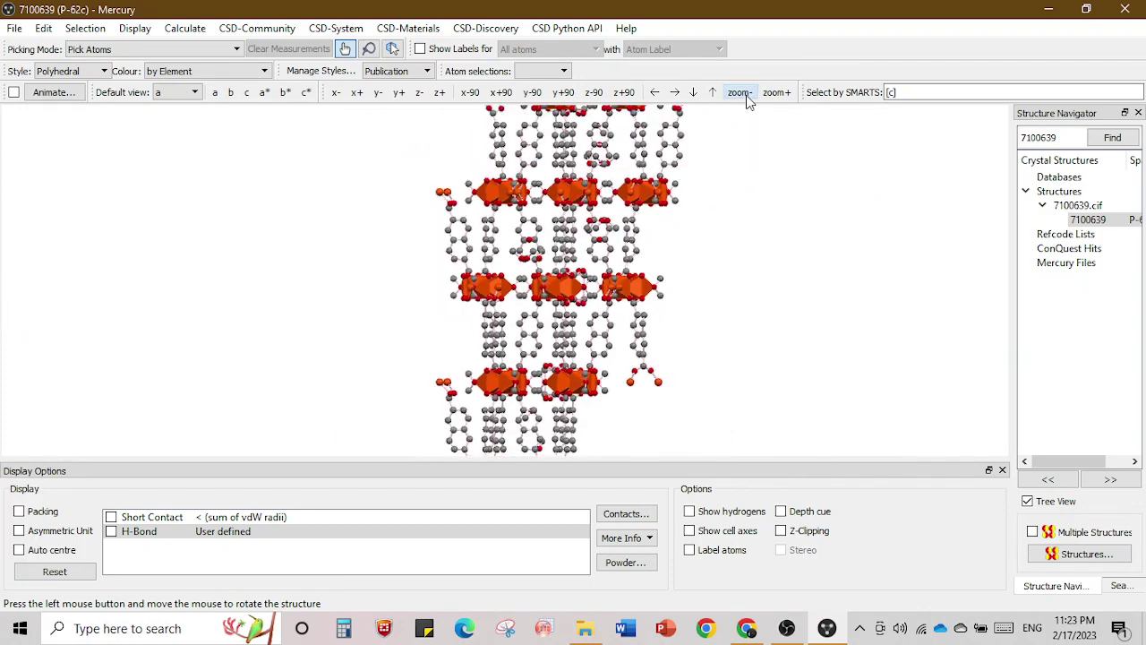
Examine the framework by rotating it back and forth about the z axis in small increments and zooming in.
click(440, 93)
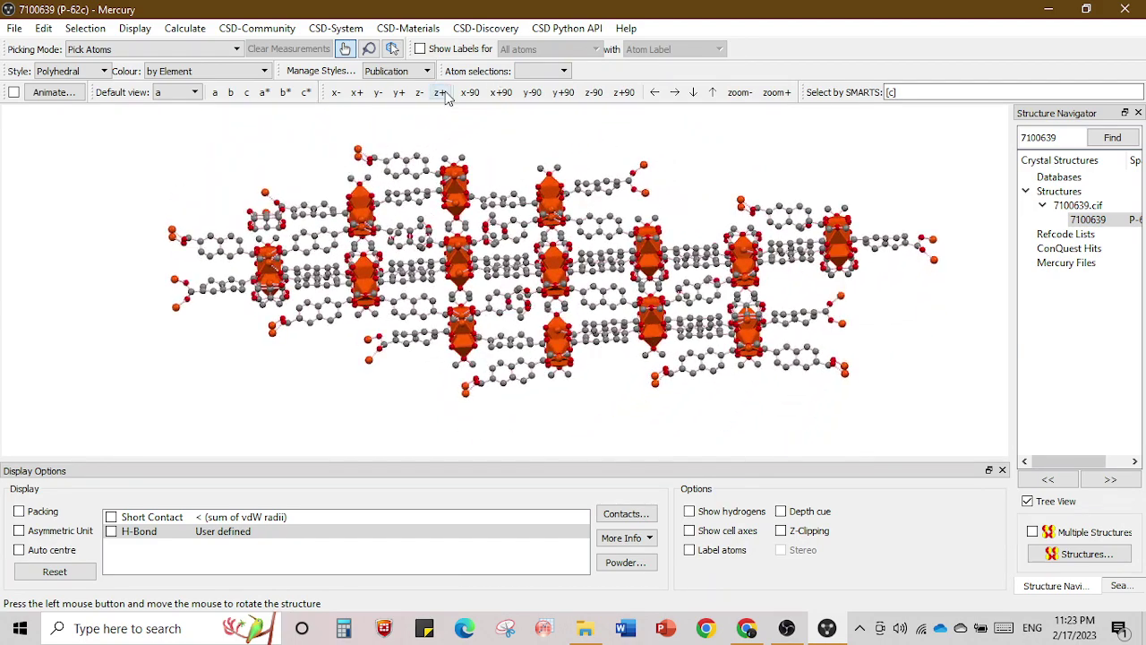
click(445, 95)
click(421, 94)
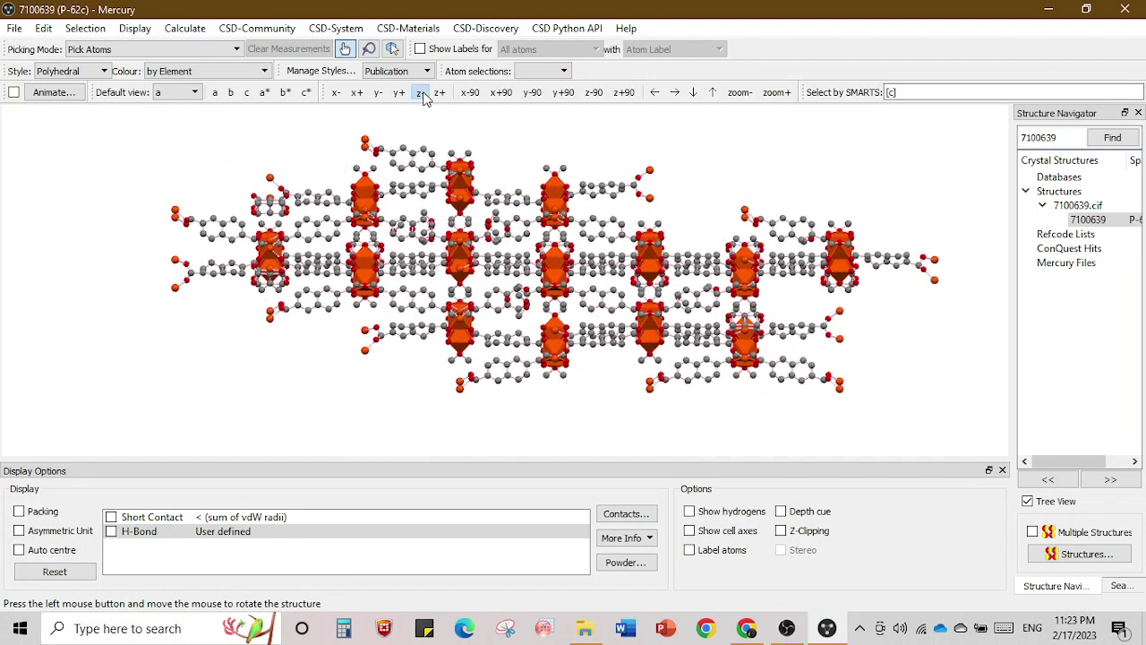
click(438, 95)
click(438, 95)
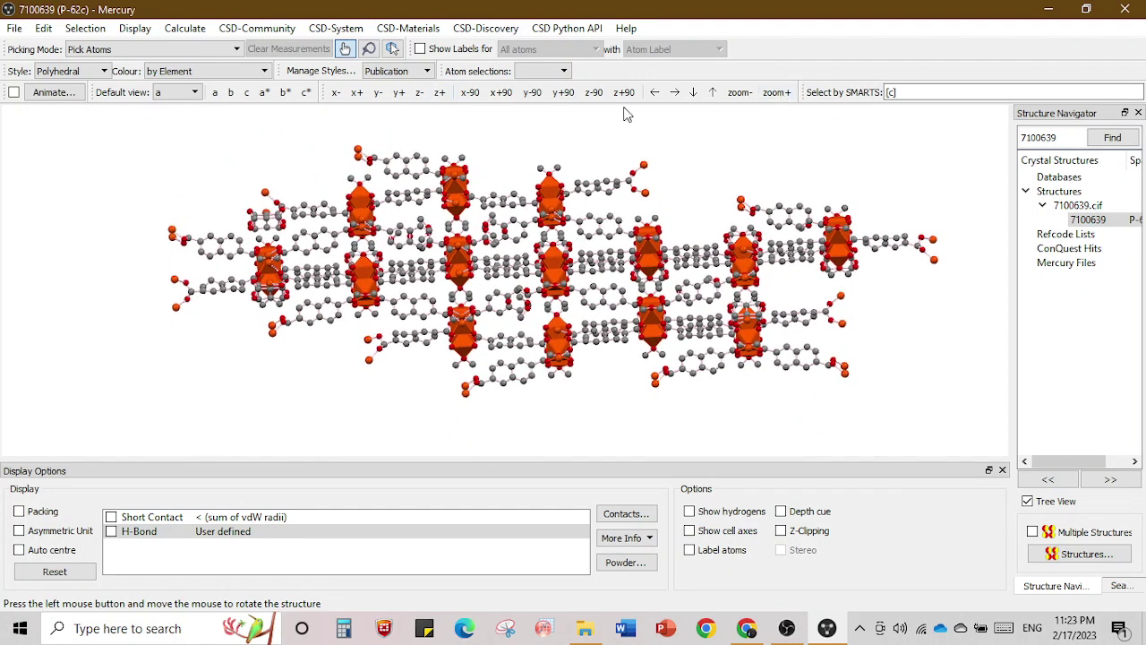
click(440, 95)
click(440, 95)
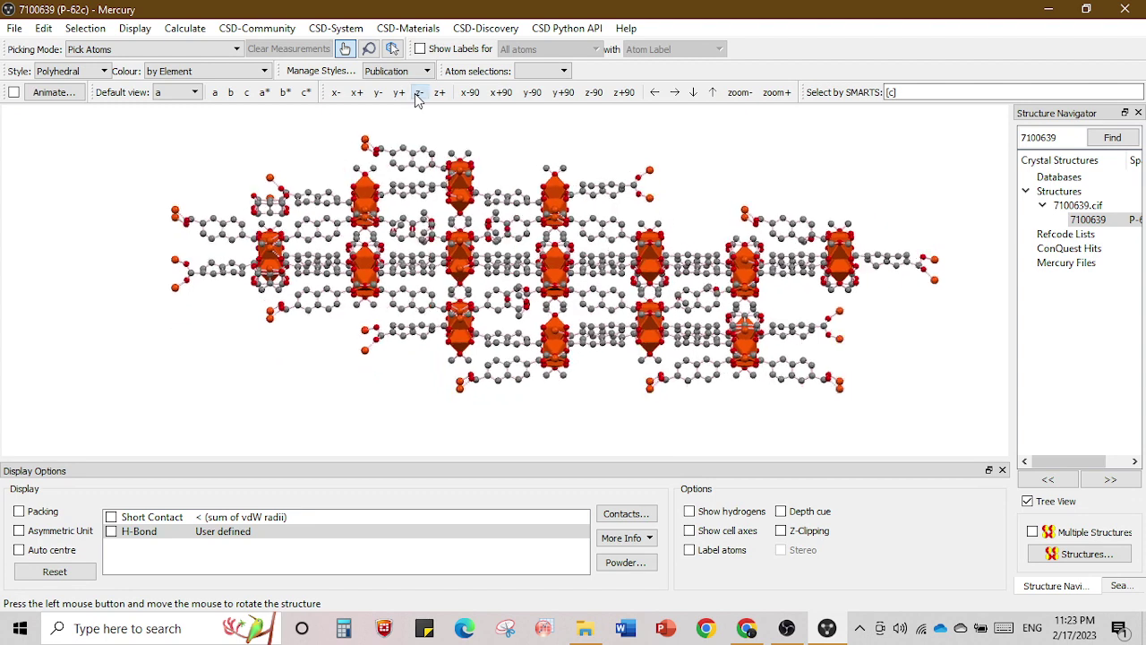
click(787, 96)
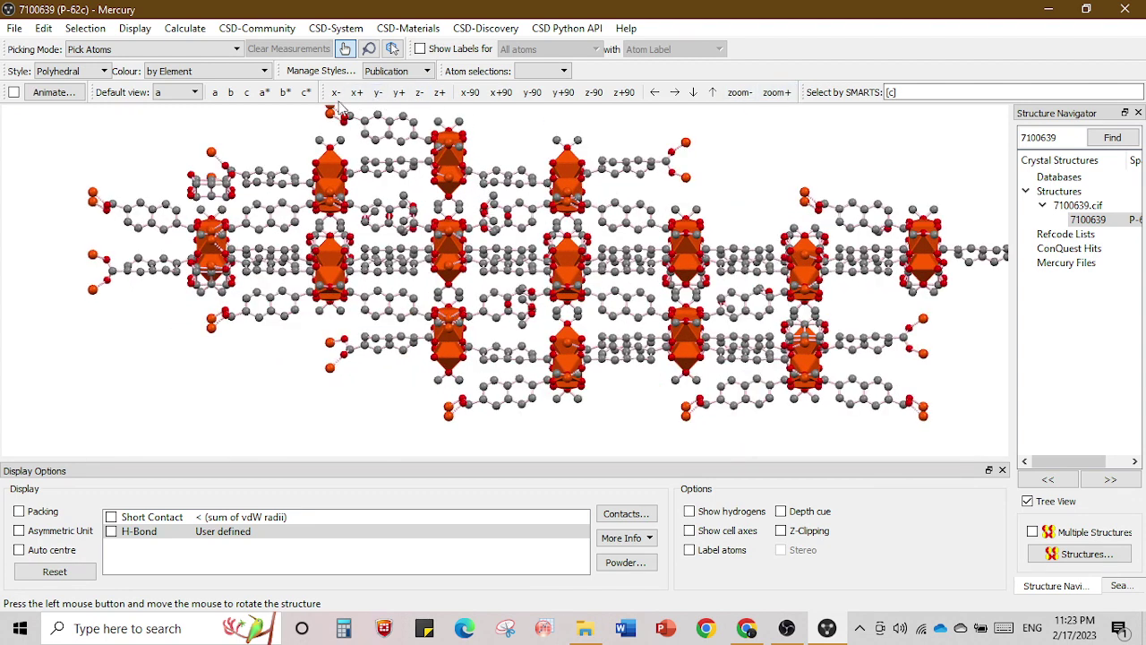
Compare the framework's views along the b and a axes, ending with the view along the c axis.
click(229, 97)
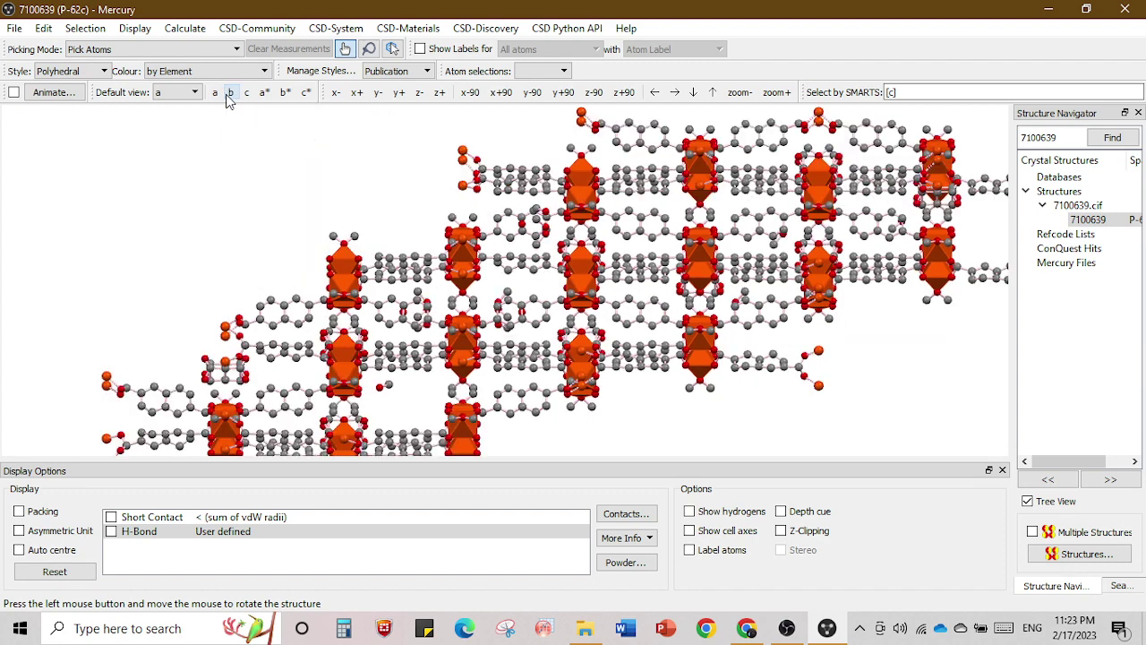
click(214, 95)
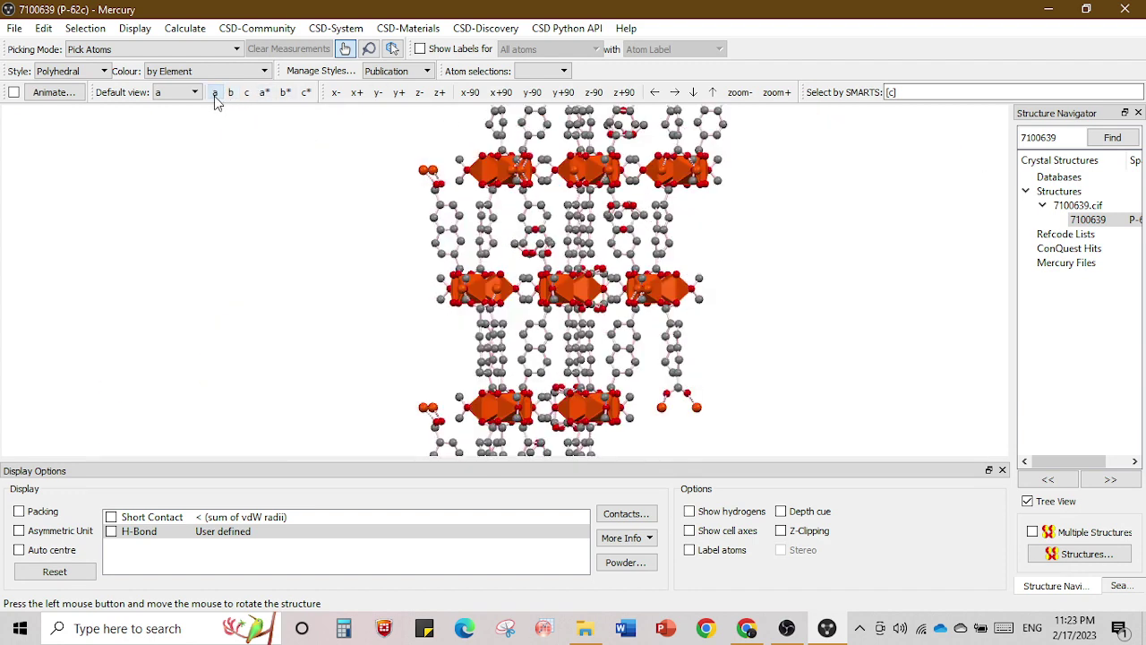
click(230, 95)
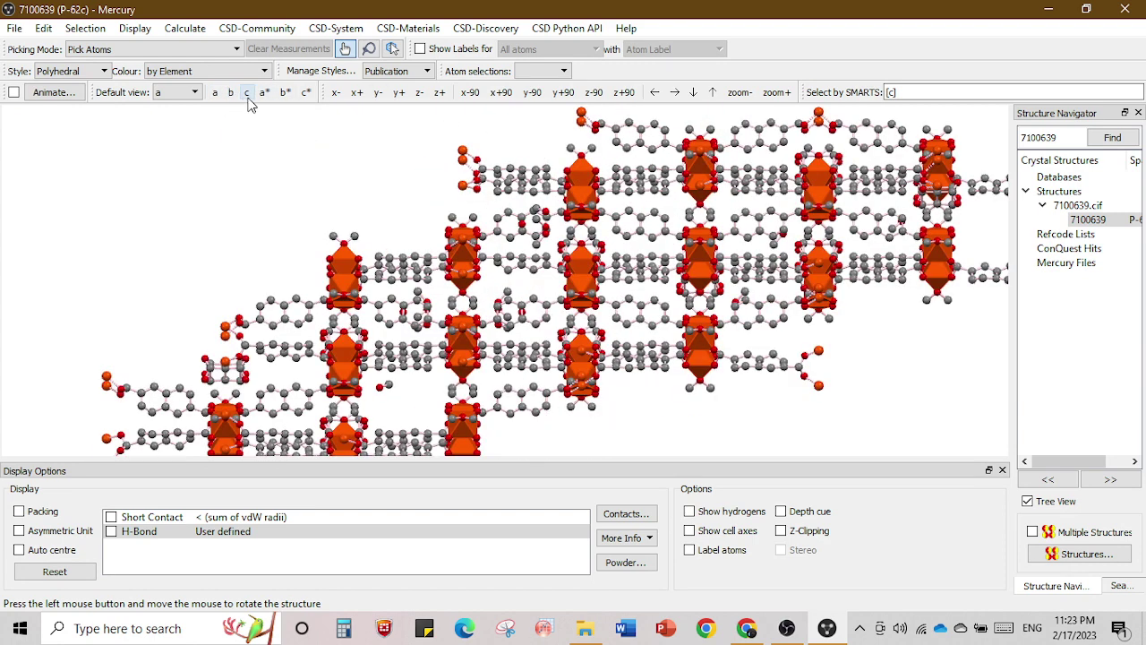
click(248, 95)
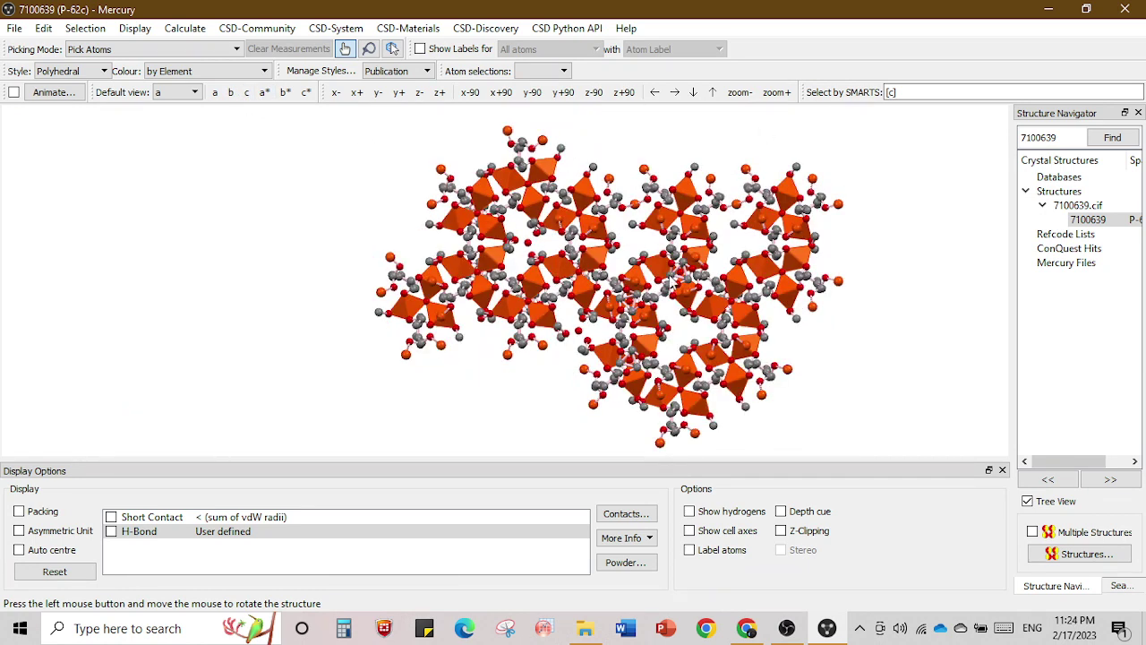
Hide the two isolated red oxygen atoms in the framework's pores.
right_click(530, 246)
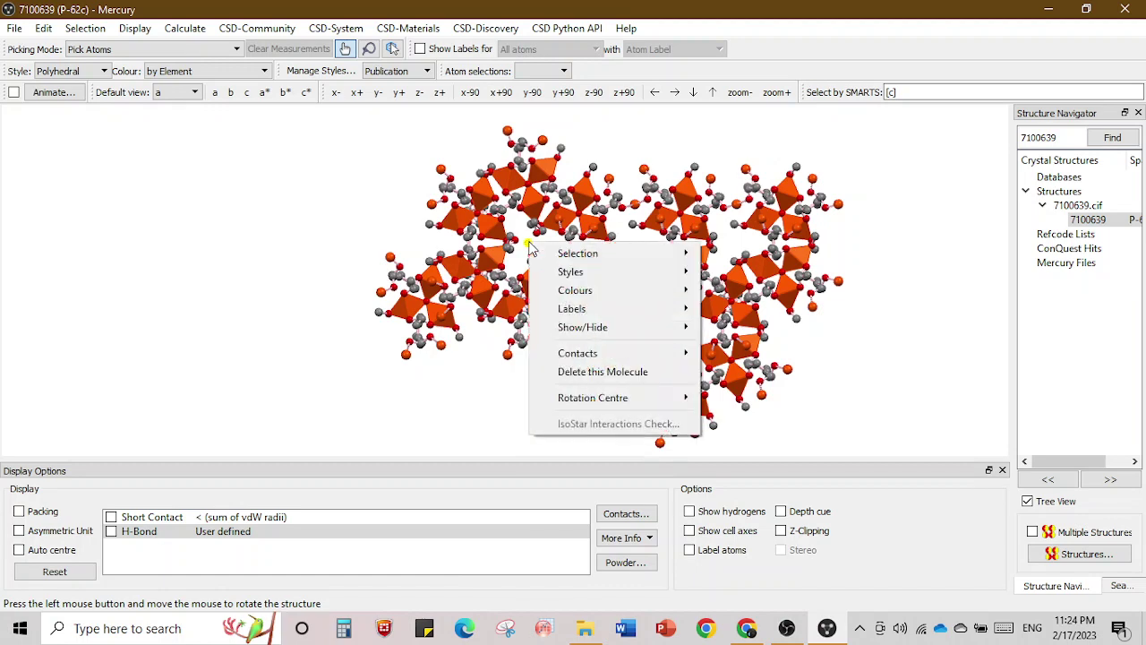
mouse_move(647, 330)
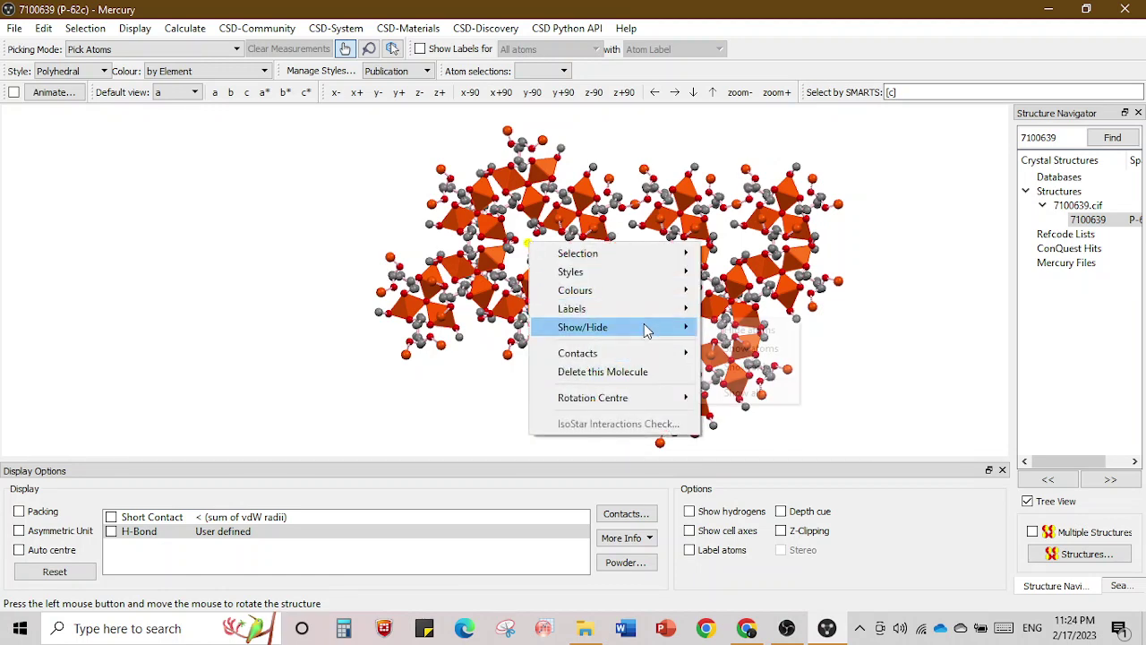
click(779, 332)
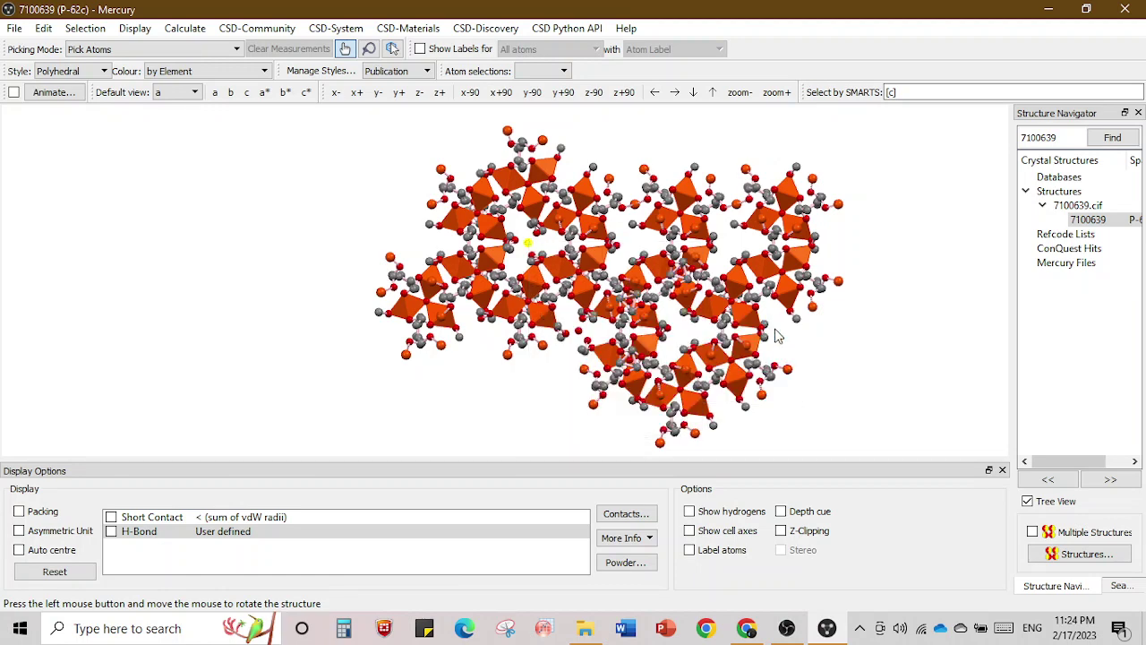
right_click(735, 228)
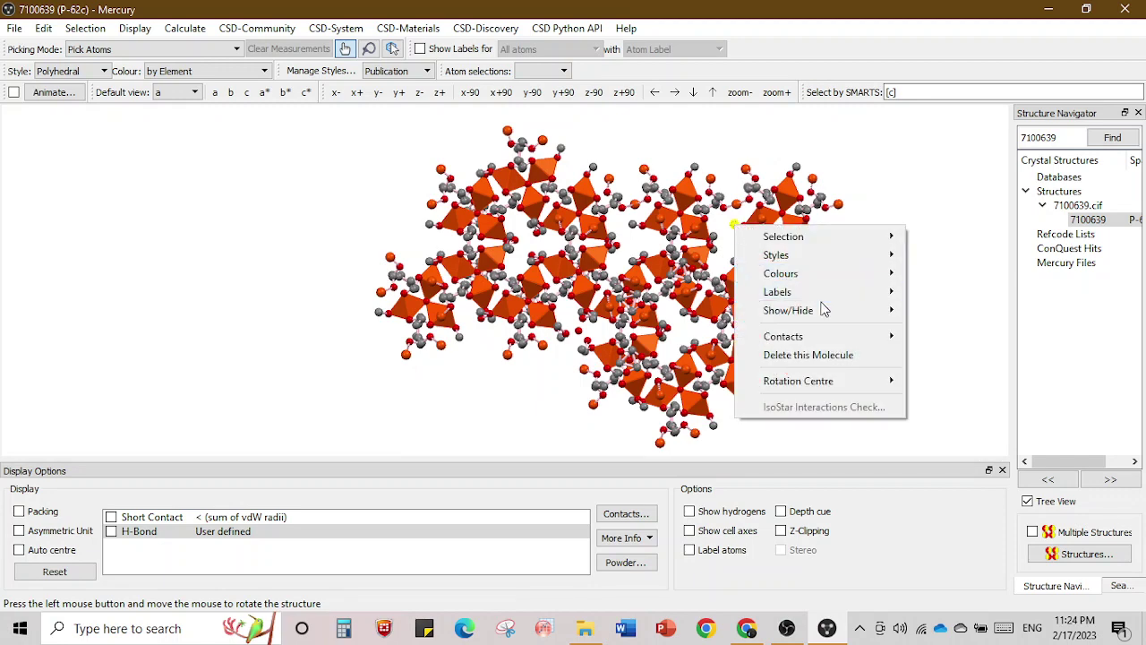
mouse_move(822, 311)
click(936, 314)
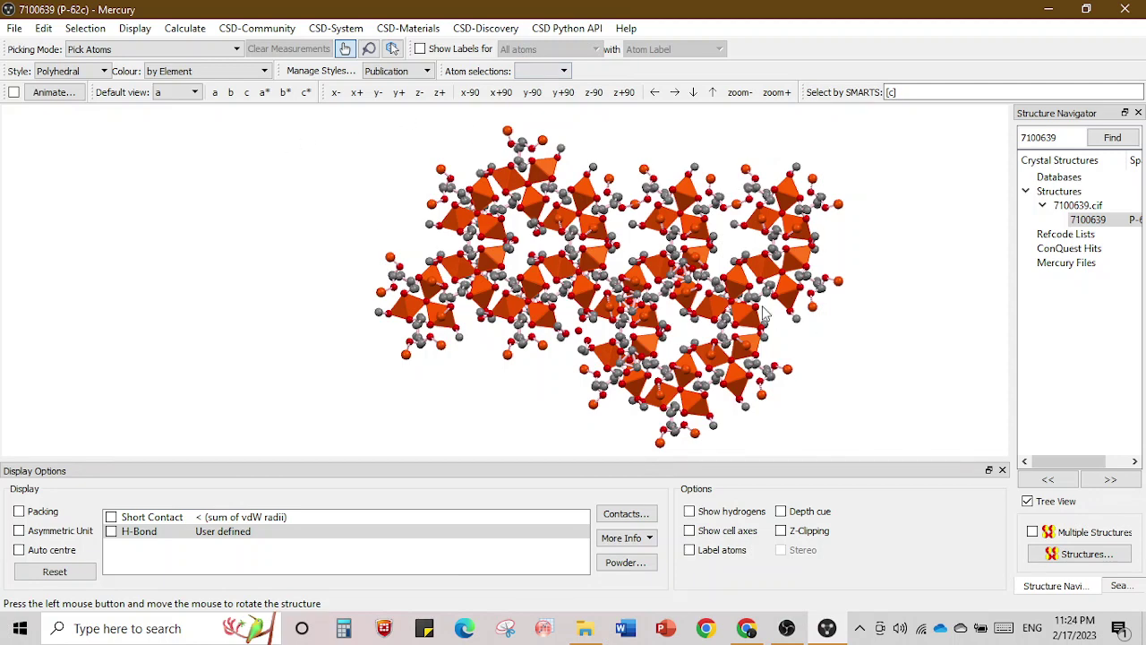
click(15, 29)
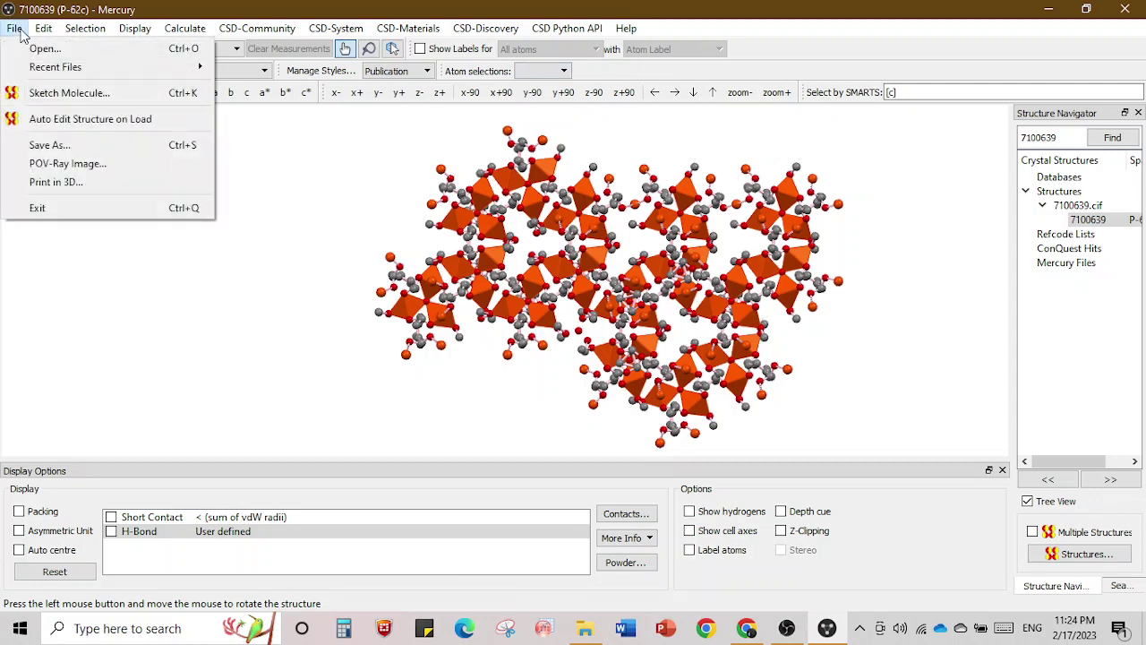
click(74, 146)
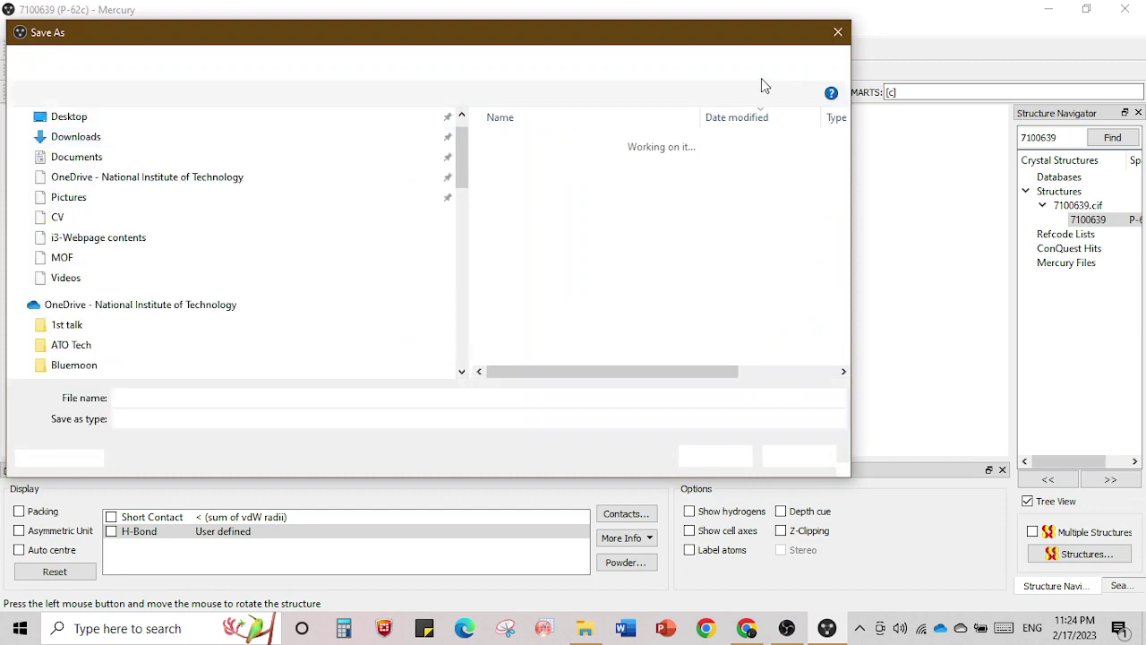
click(841, 32)
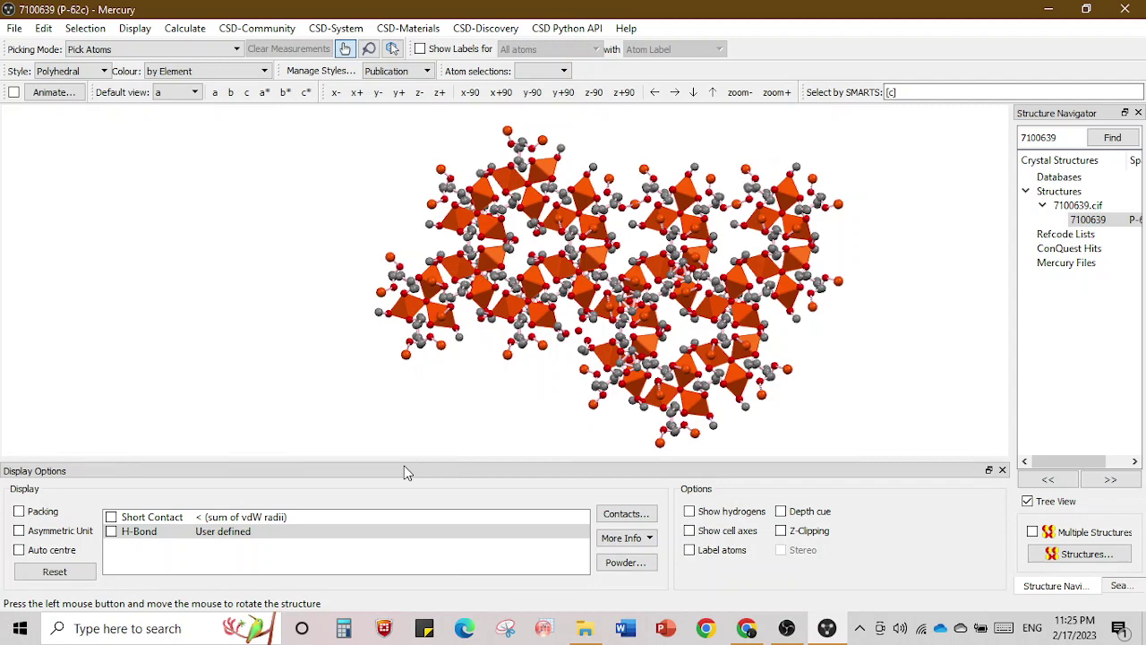
Calculate the powder diffraction pattern of structure 7100639 and move its window away from the structure.
click(184, 30)
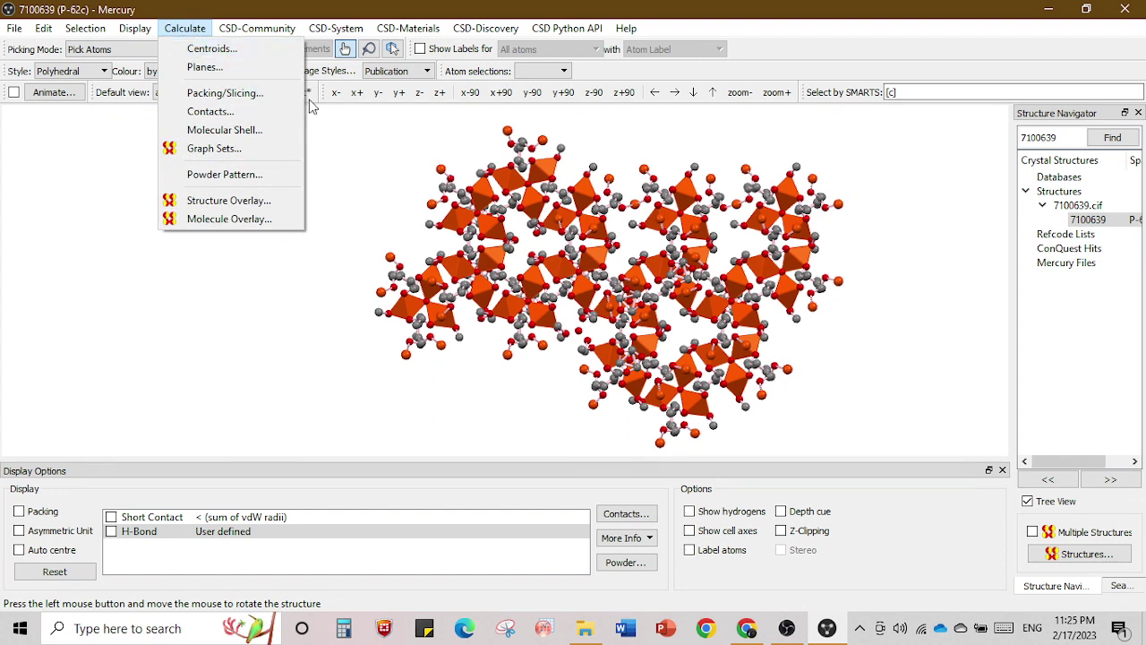
click(236, 176)
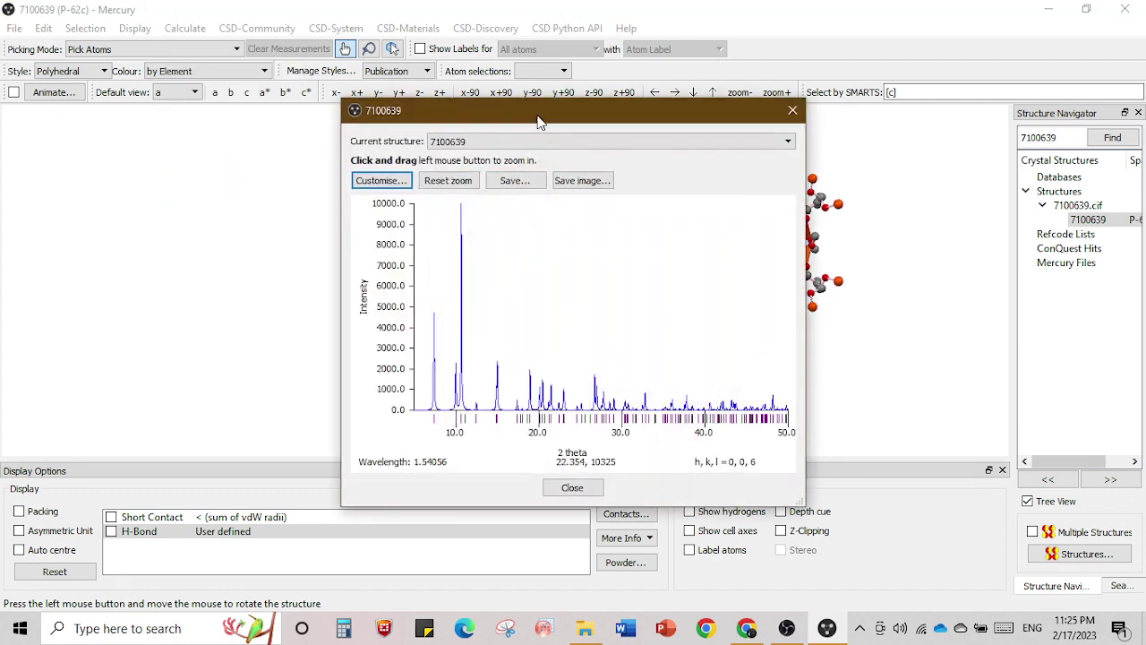
drag(537, 117, 750, 95)
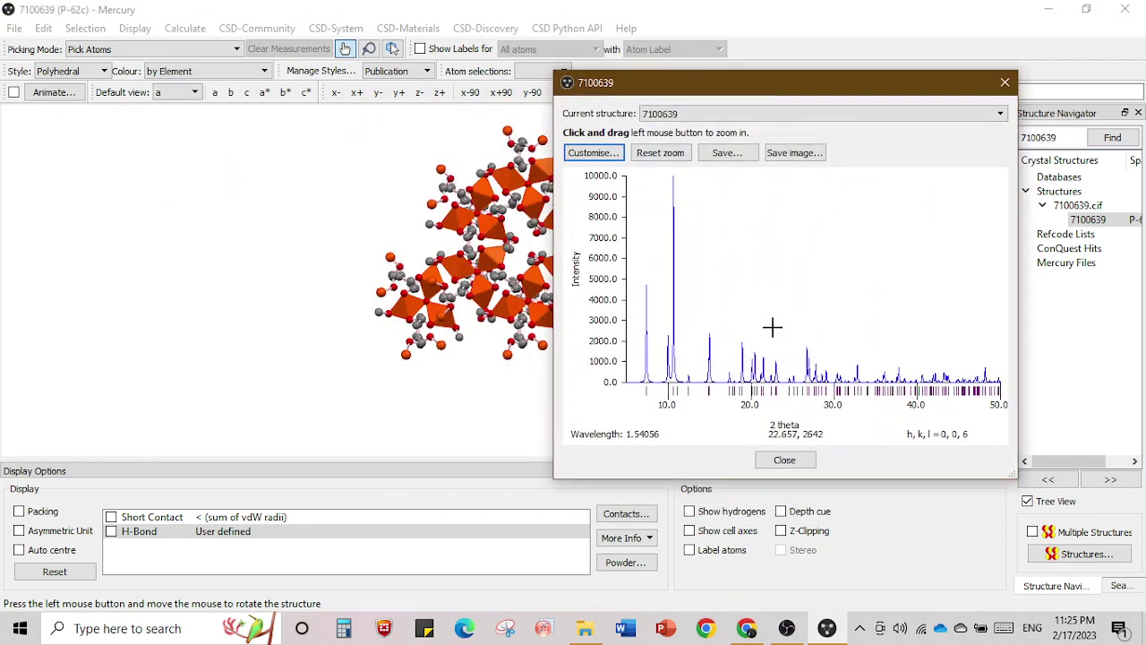
Open the powder pattern settings, place the dialog beside the plot, and set the stop angle to 80 degrees 2 theta.
click(600, 153)
drag(791, 108, 355, 117)
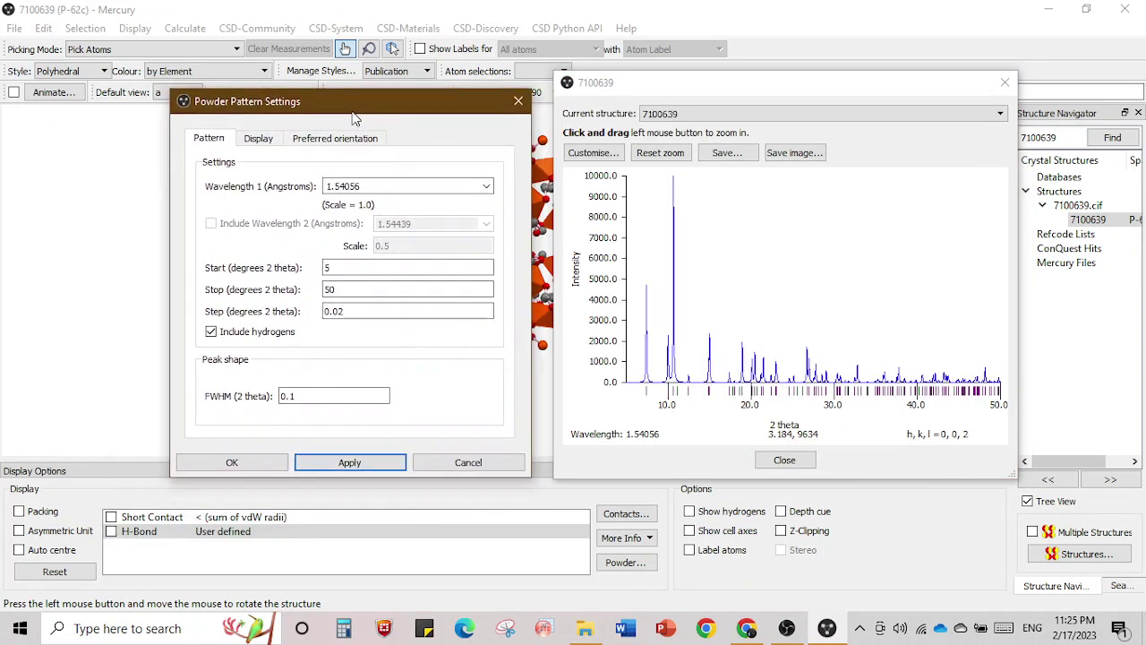
click(339, 272)
drag(340, 271, 255, 283)
click(348, 291)
key(BackSpace)
key(BackSpace)
text(80)
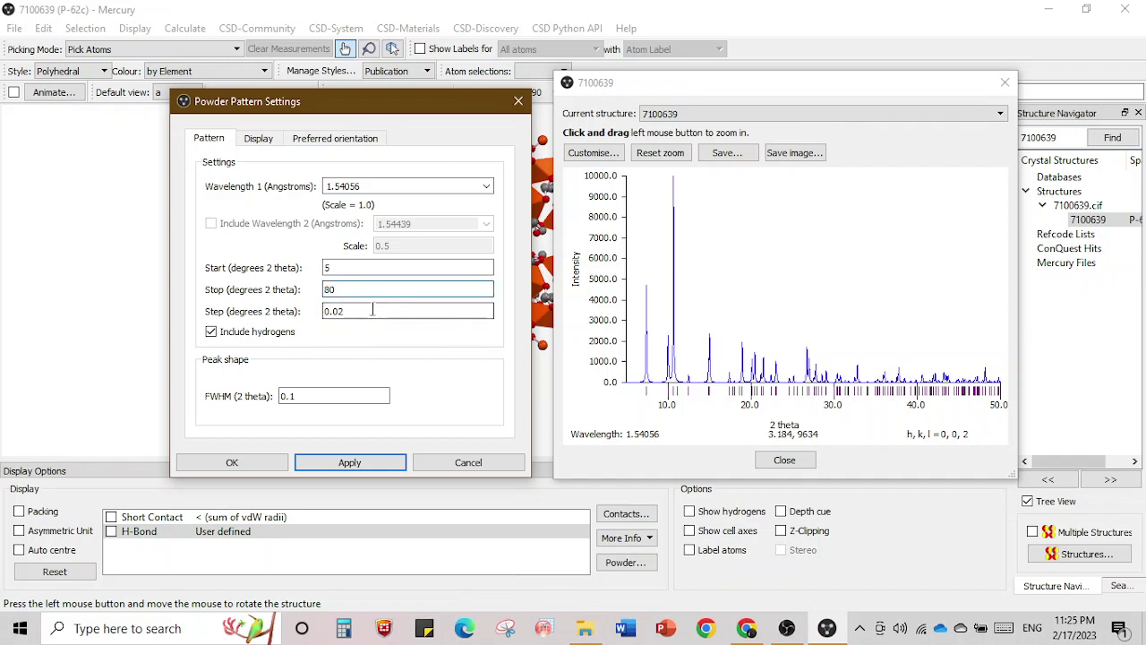
Set the 2 theta step to 0.5 degrees, keep the wavelength at 1.54056 angstroms, and apply the settings to the pattern.
click(371, 310)
key(BackSpace)
key(BackSpace)
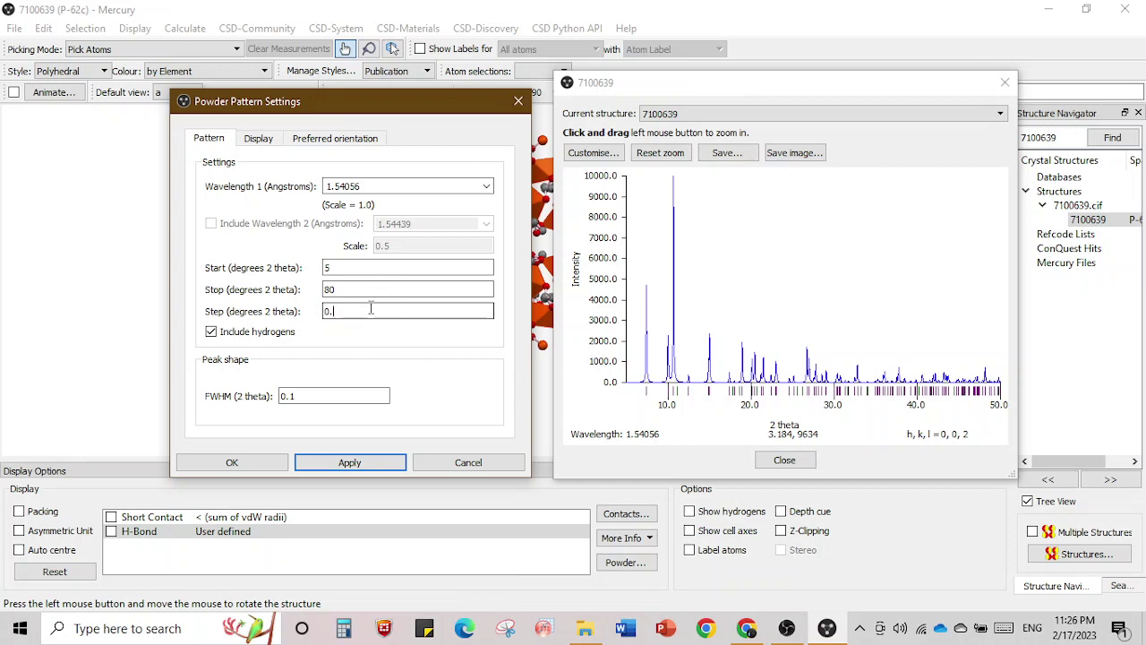
text(5)
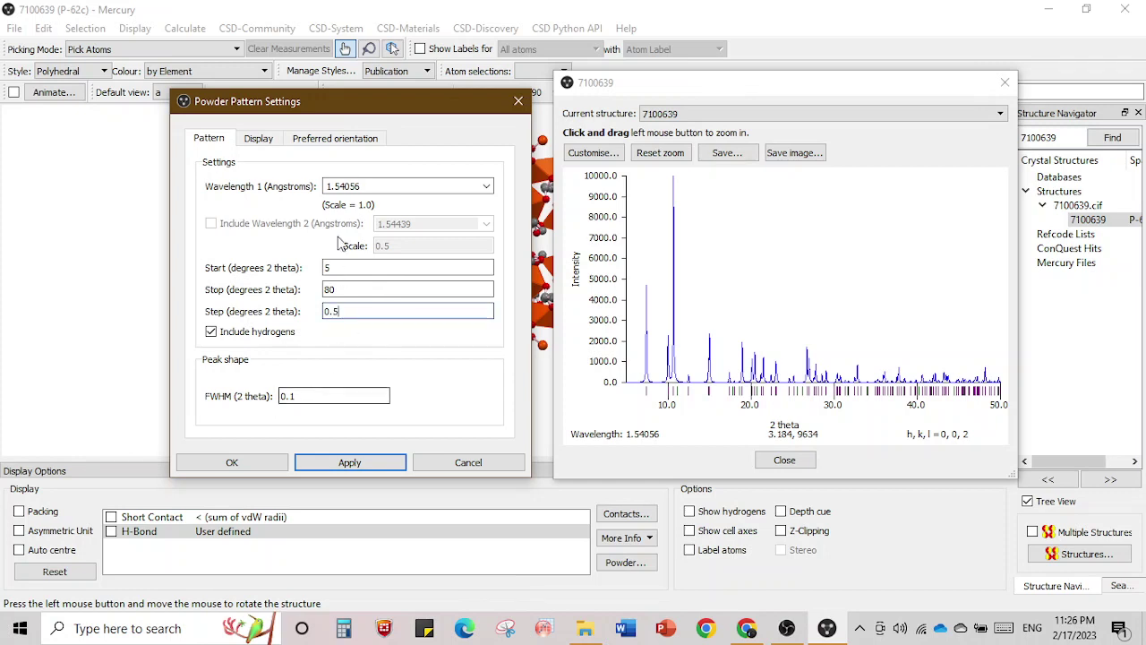
click(487, 186)
click(402, 186)
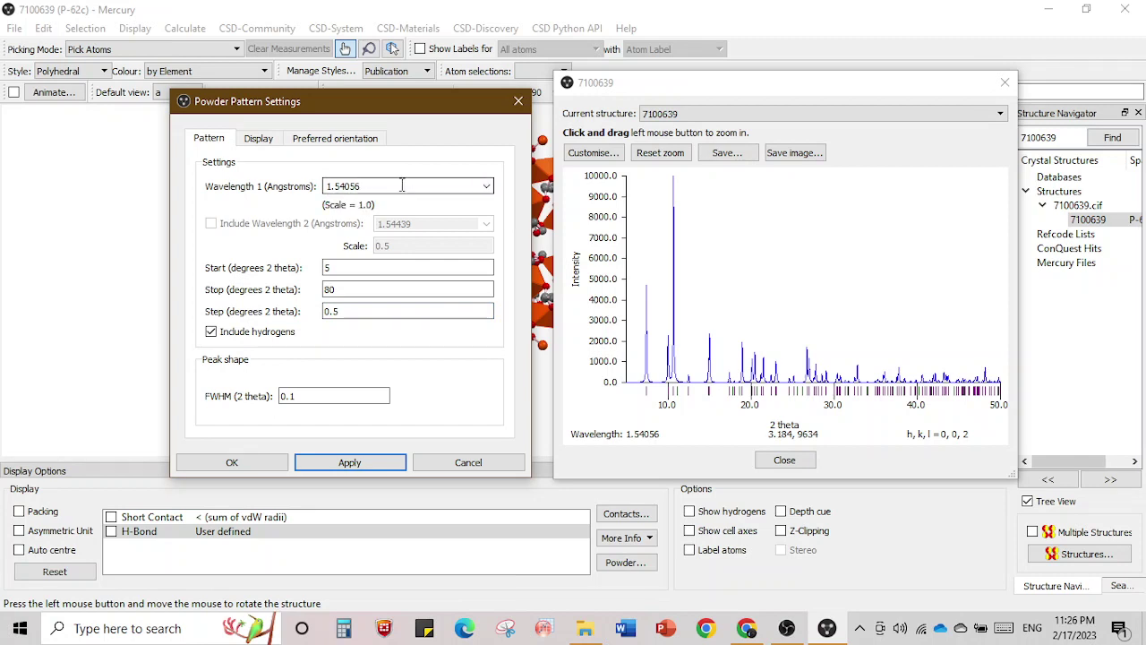
click(387, 465)
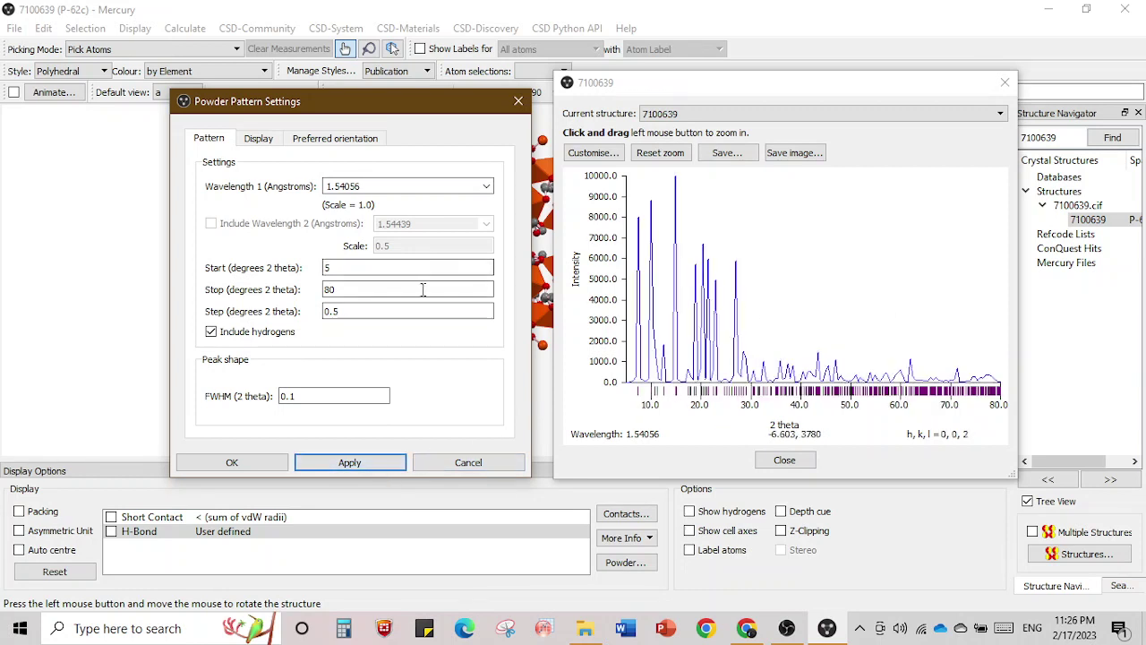
Set the stop angle to 50 degrees 2 theta and apply it to the powder pattern.
click(345, 311)
click(339, 269)
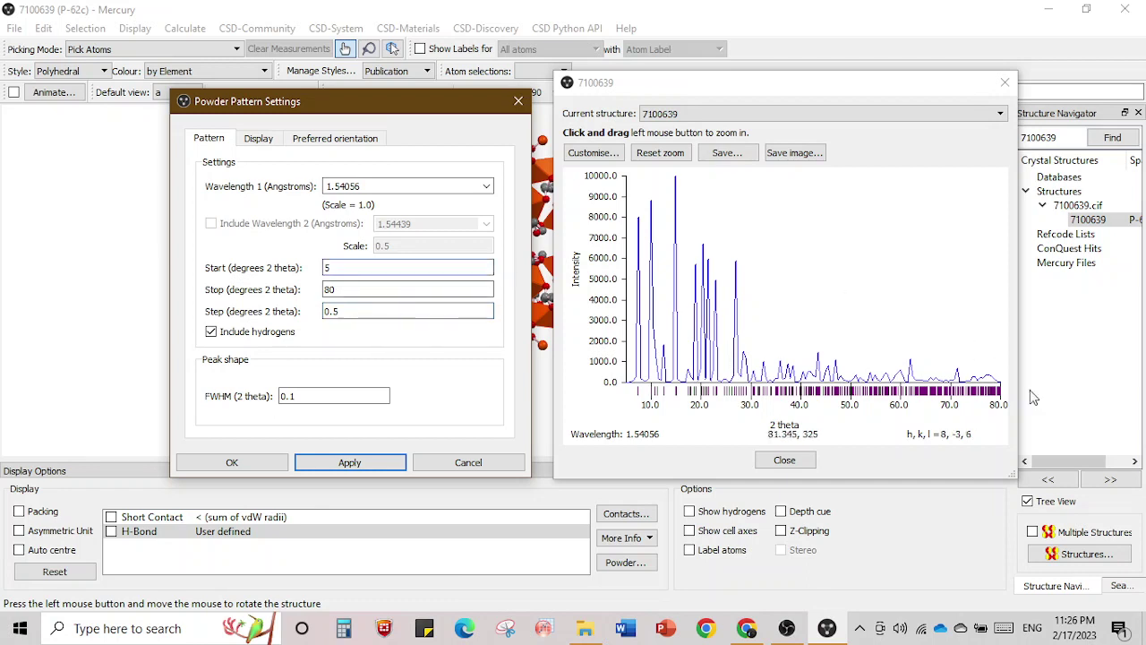
key(Tab)
key(Tab)
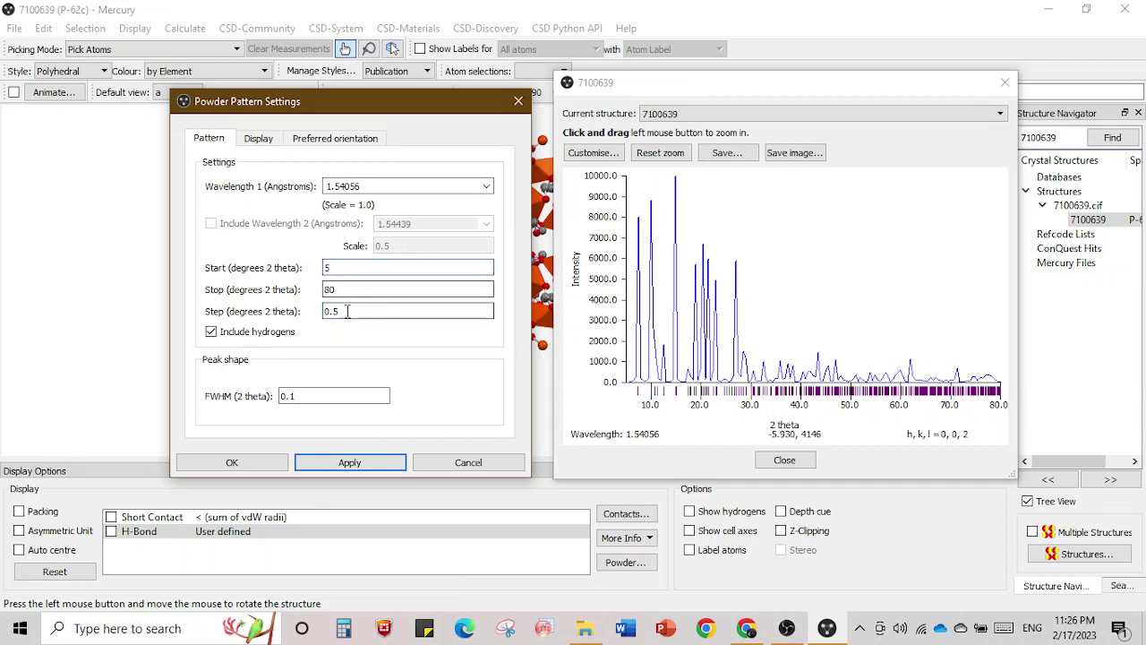
click(343, 289)
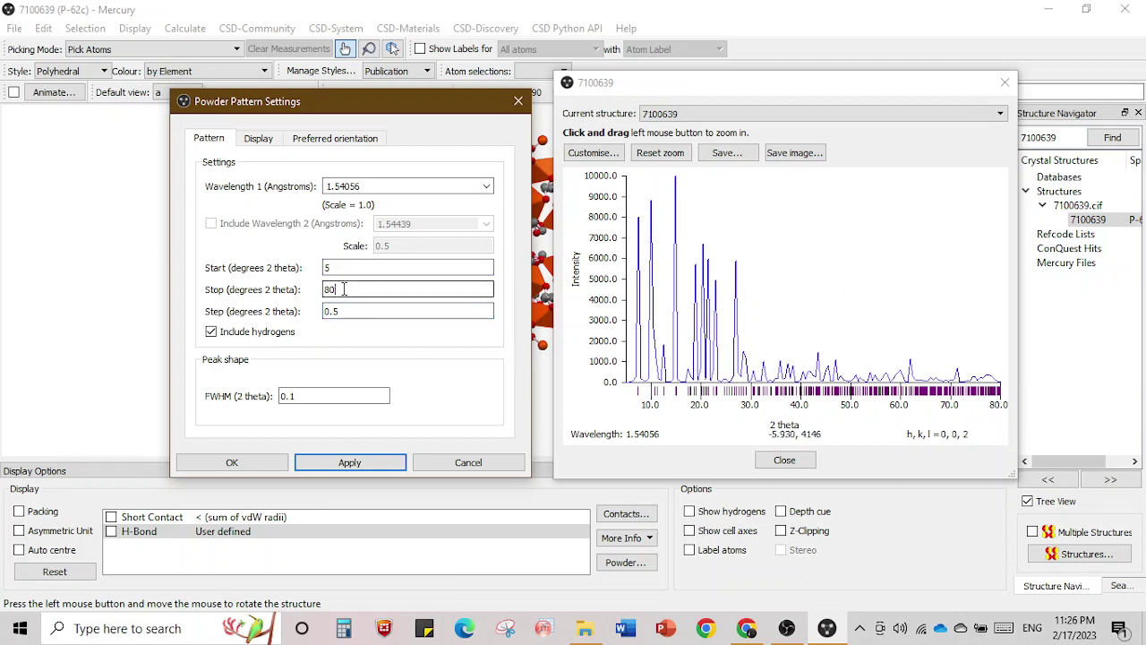
key(BackSpace)
key(BackSpace)
text(50)
click(357, 464)
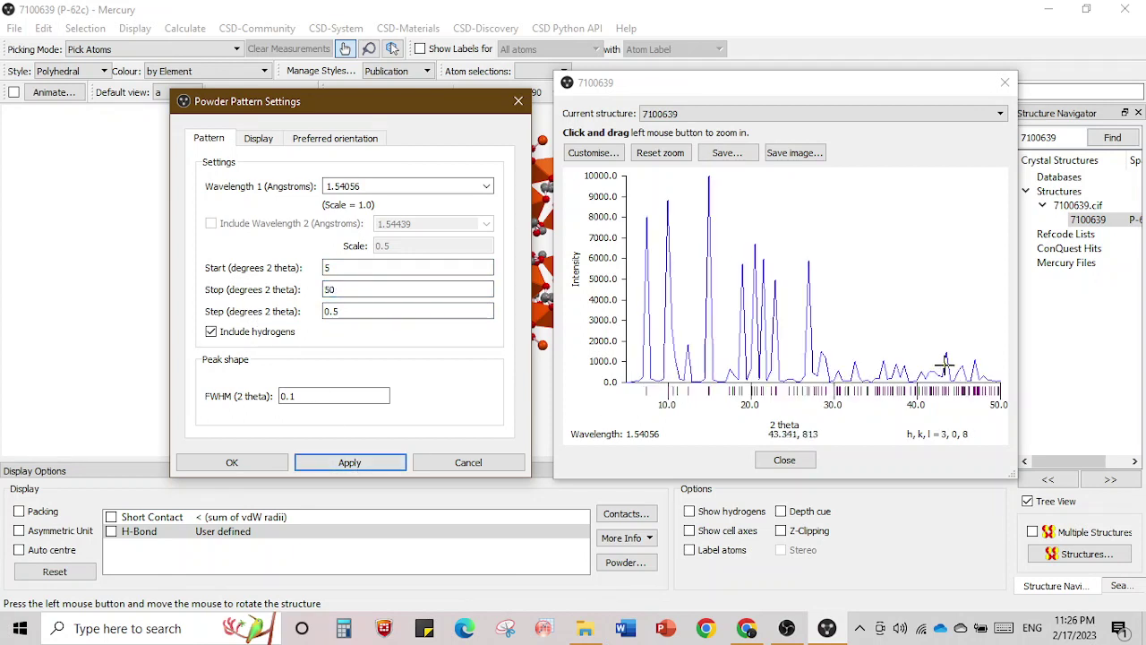
Set the 2 theta step to 0.01 degrees and recalculate the powder pattern.
click(361, 312)
key(BackSpace)
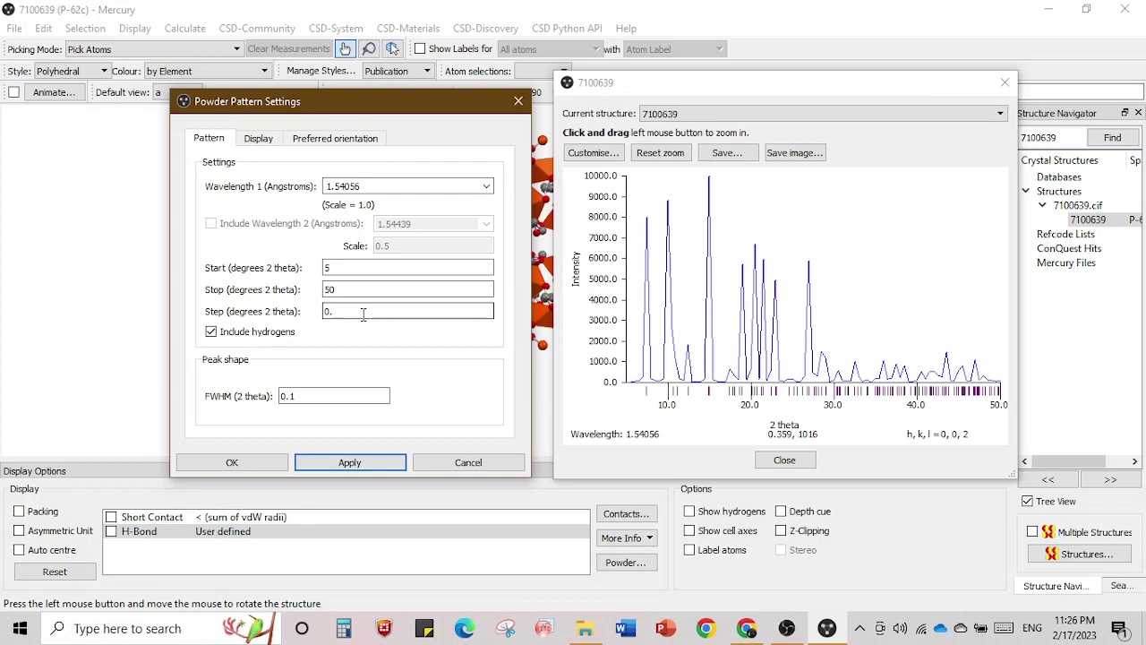
text(01)
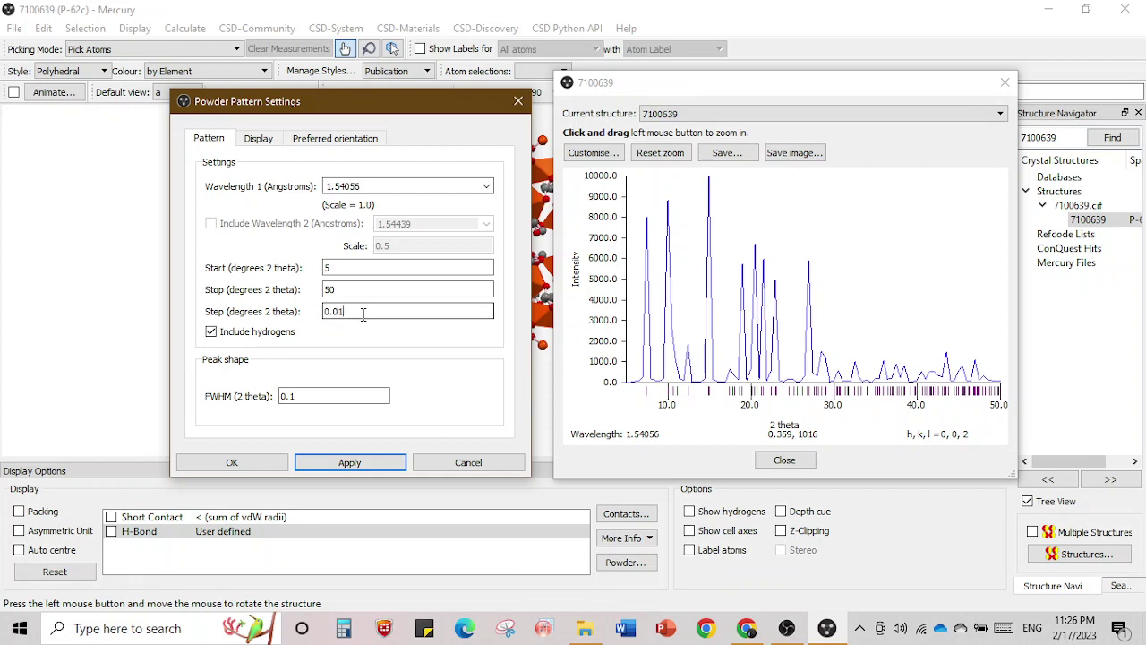
click(376, 469)
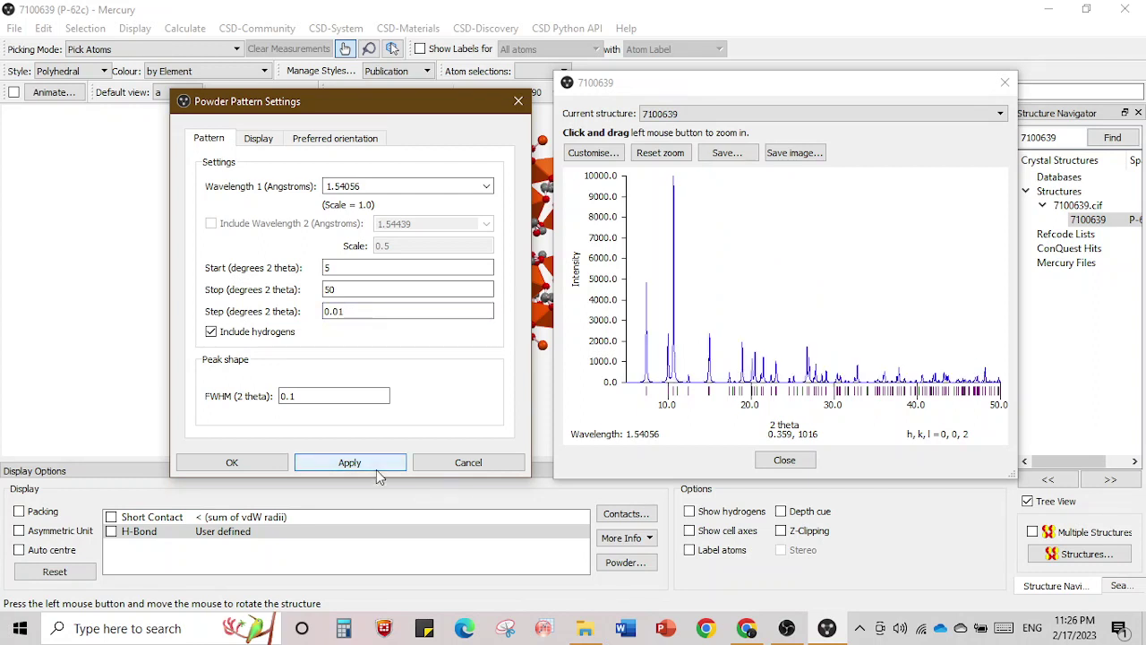
Extend the powder pattern's stop angle to 80 degrees 2 theta and apply the settings.
click(344, 287)
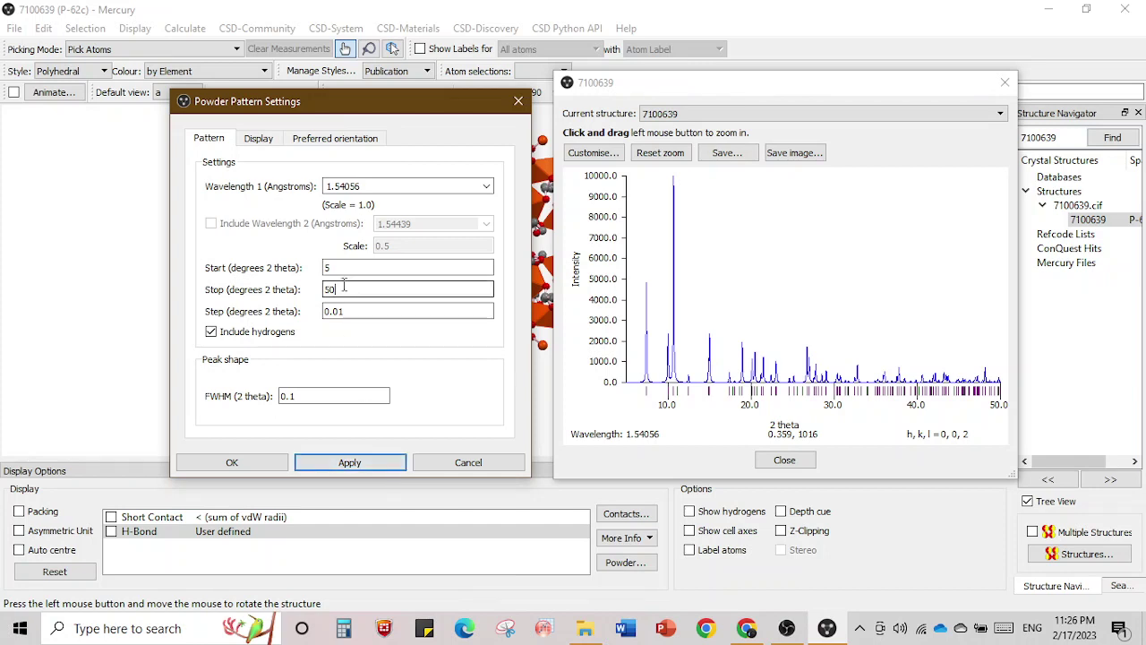
key(BackSpace)
key(BackSpace)
text(80)
click(378, 463)
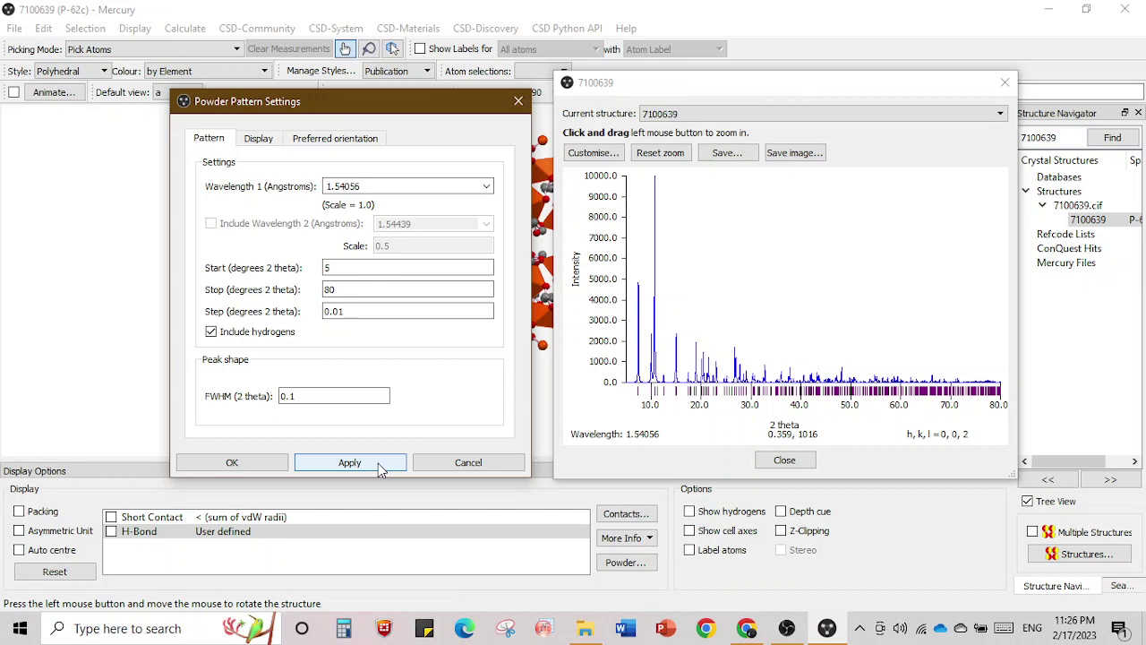
click(377, 463)
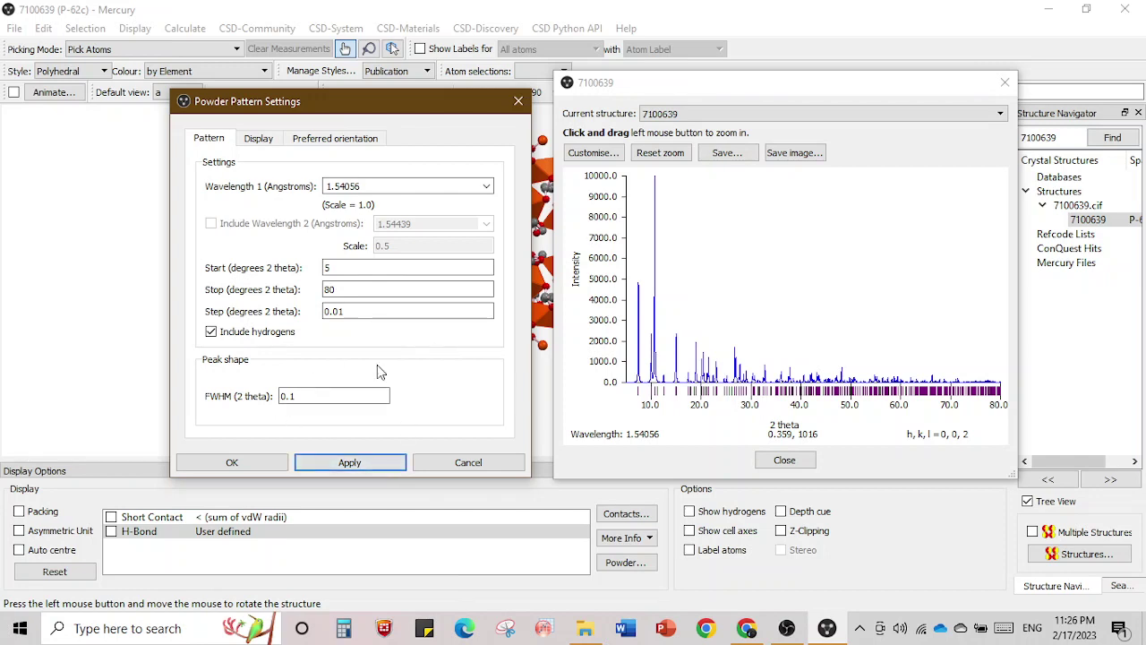
click(240, 335)
click(240, 335)
click(489, 187)
click(486, 187)
click(387, 187)
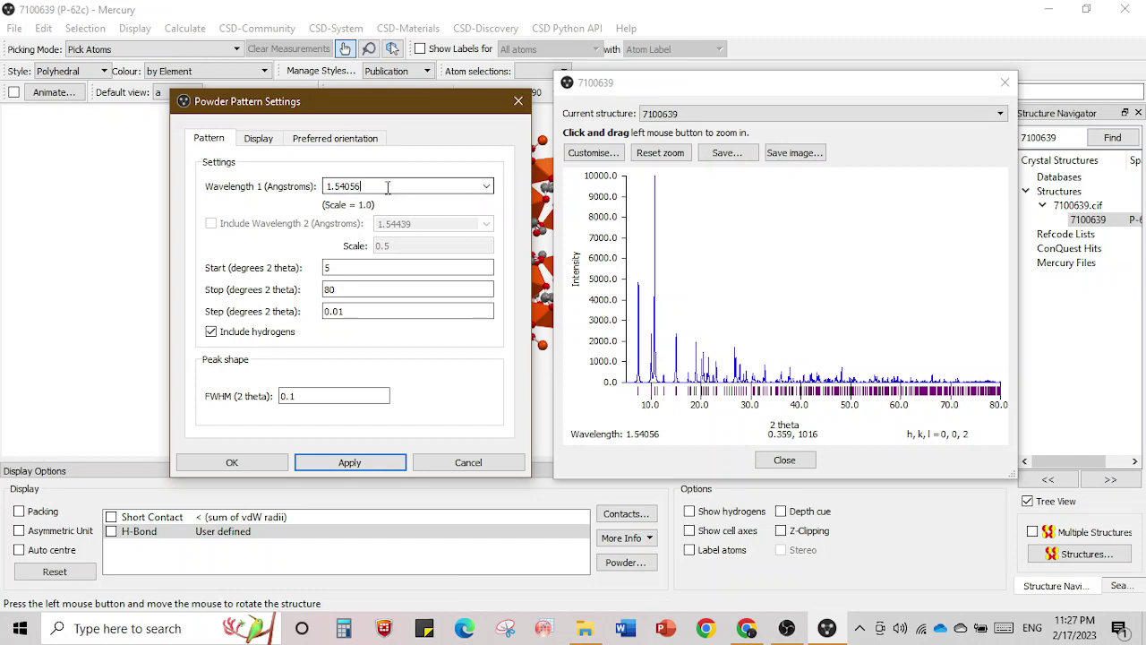
drag(386, 187, 330, 190)
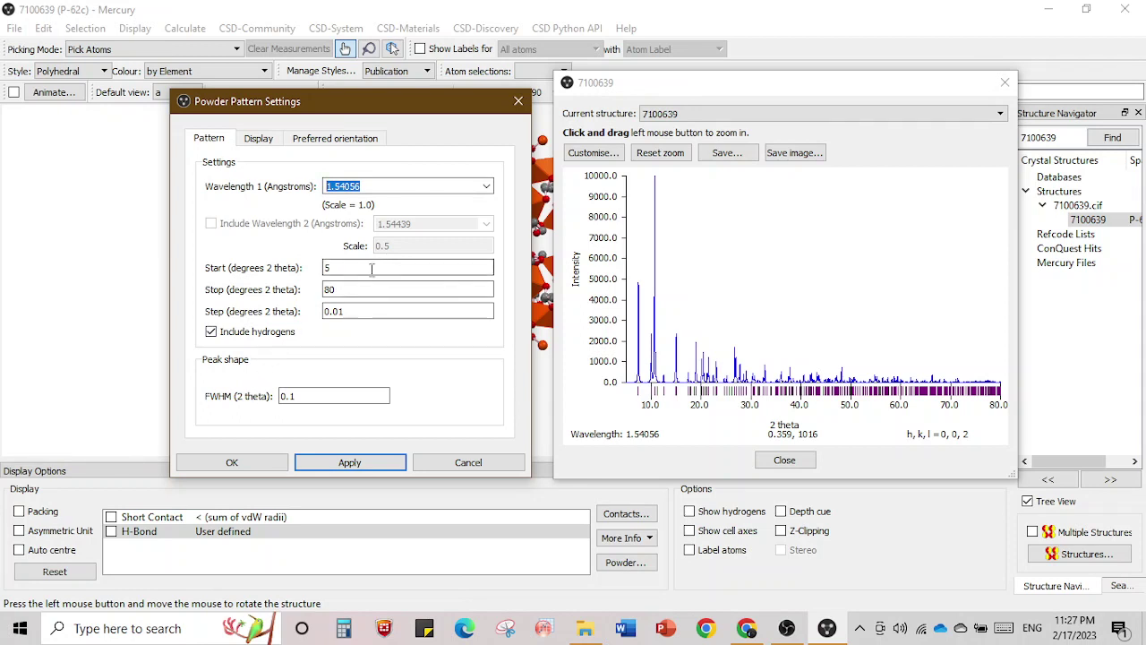
Try 2 theta steps of 0.02 and 0.05 degrees in turn, recalculating the powder pattern for each.
click(359, 315)
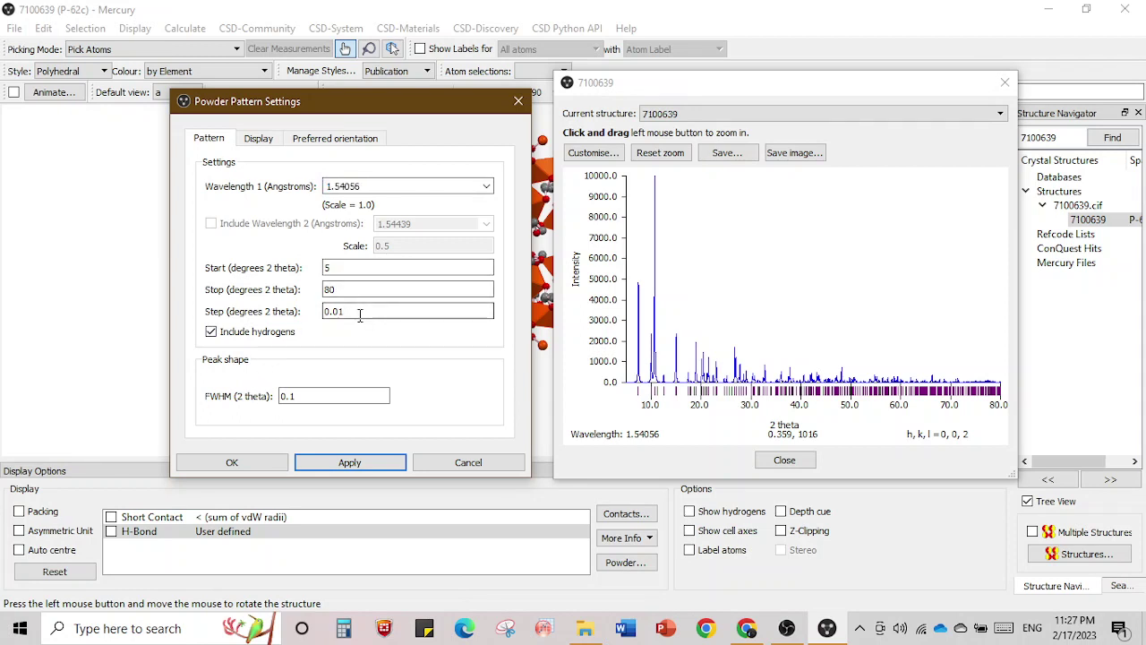
key(BackSpace)
text(2)
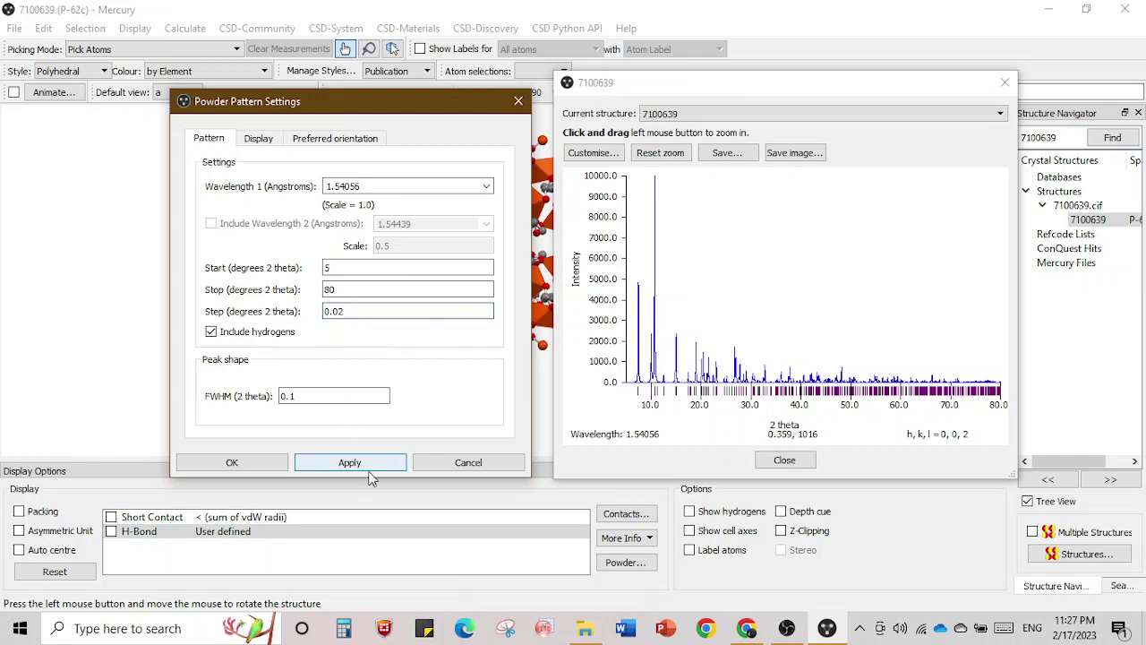
click(370, 472)
click(354, 311)
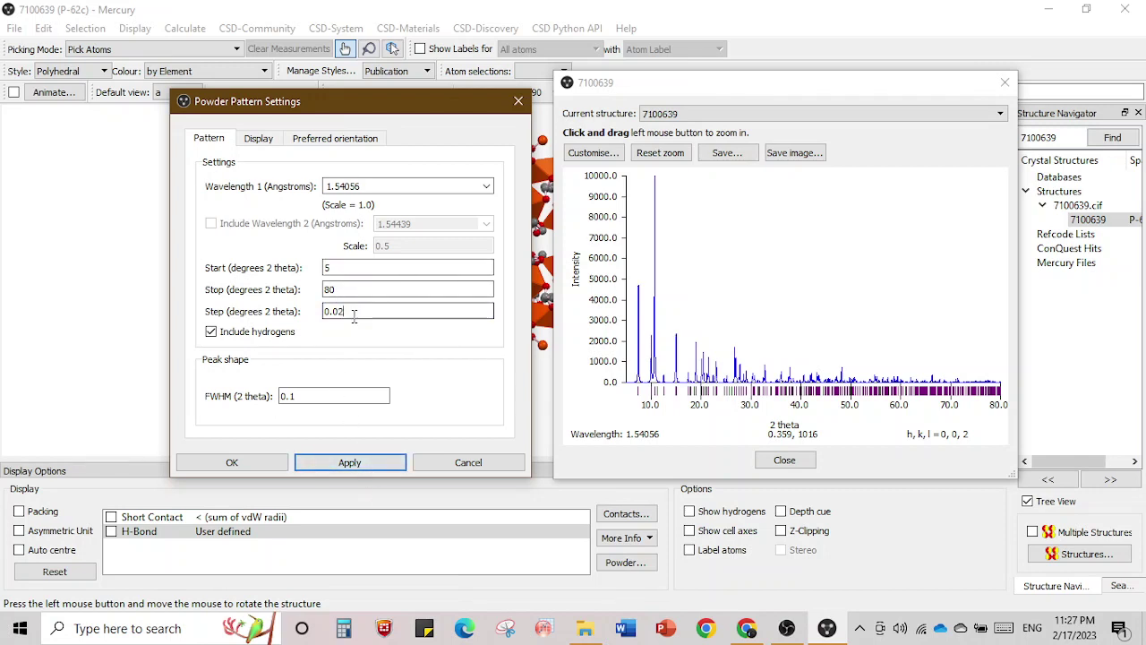
key(BackSpace)
text(5)
click(356, 472)
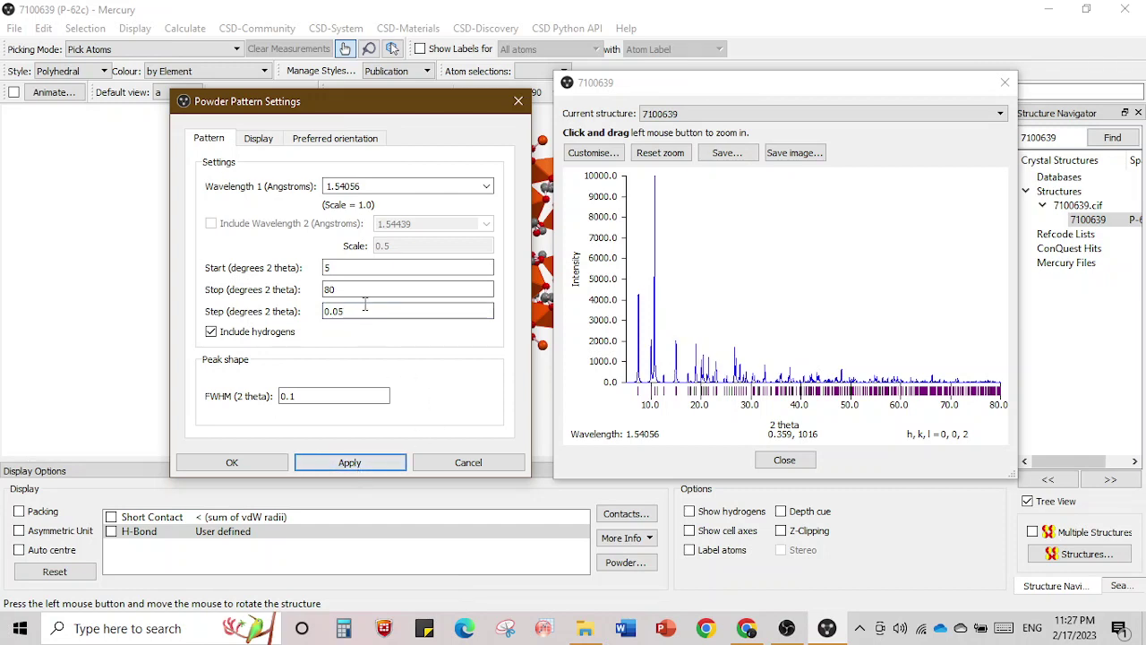
Return the 2 theta step to 0.01 degrees, re-enter that value, and apply it to the powder pattern again.
key(BackSpace)
text(1)
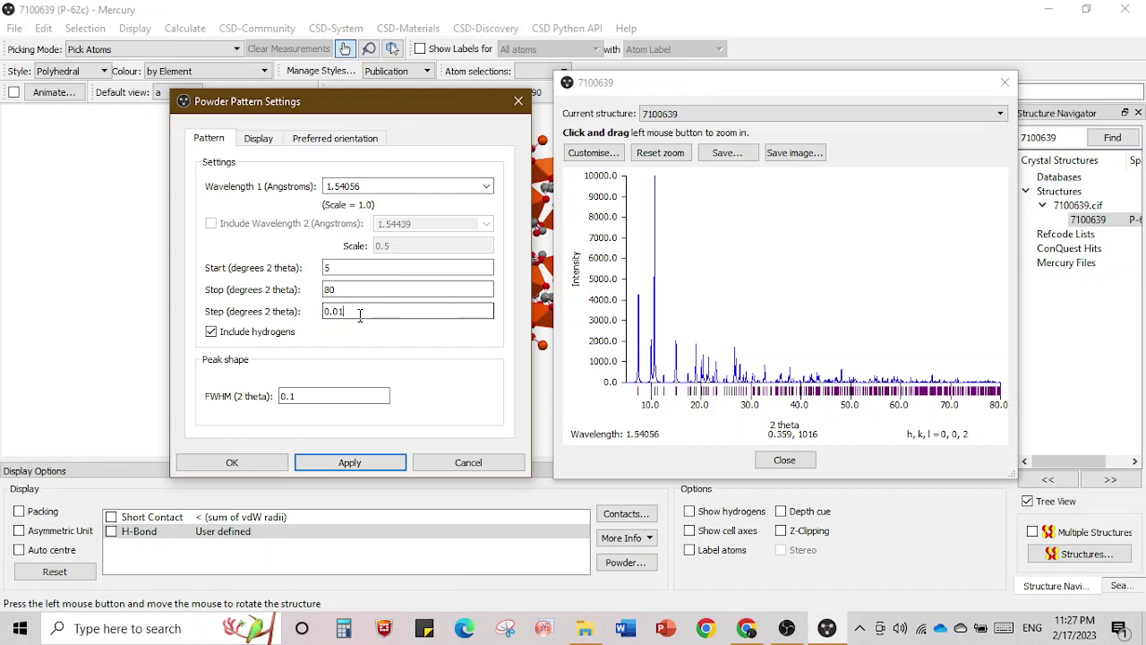
click(376, 463)
click(377, 463)
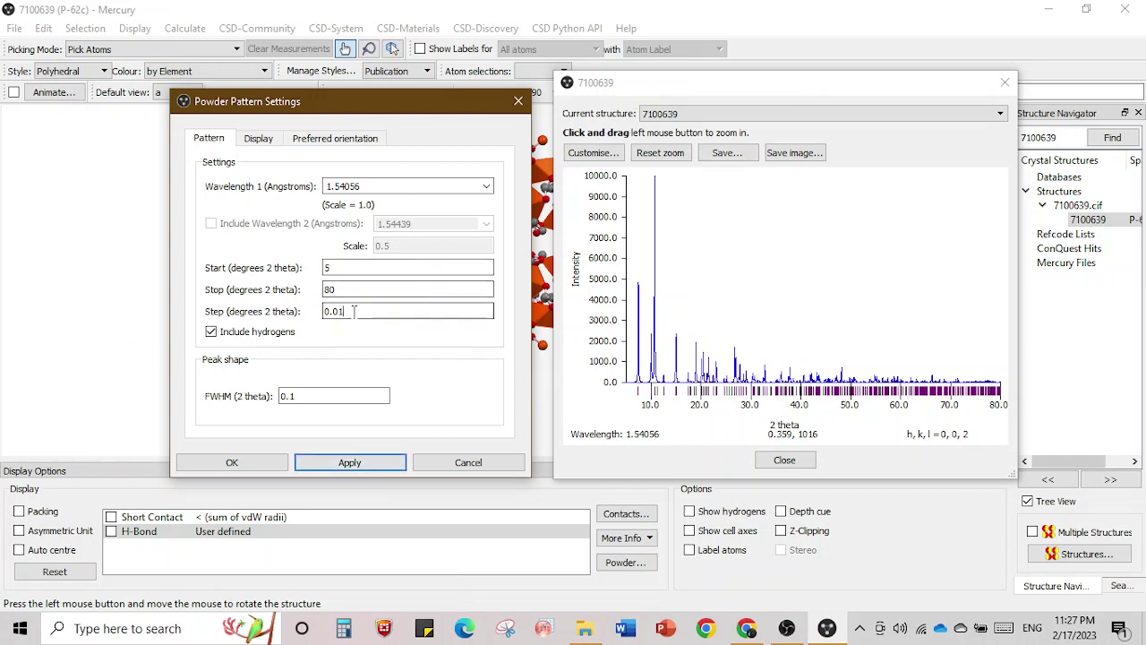
key(BackSpace)
key(BackSpace)
text(1)
key(BackSpace)
text(01)
click(391, 462)
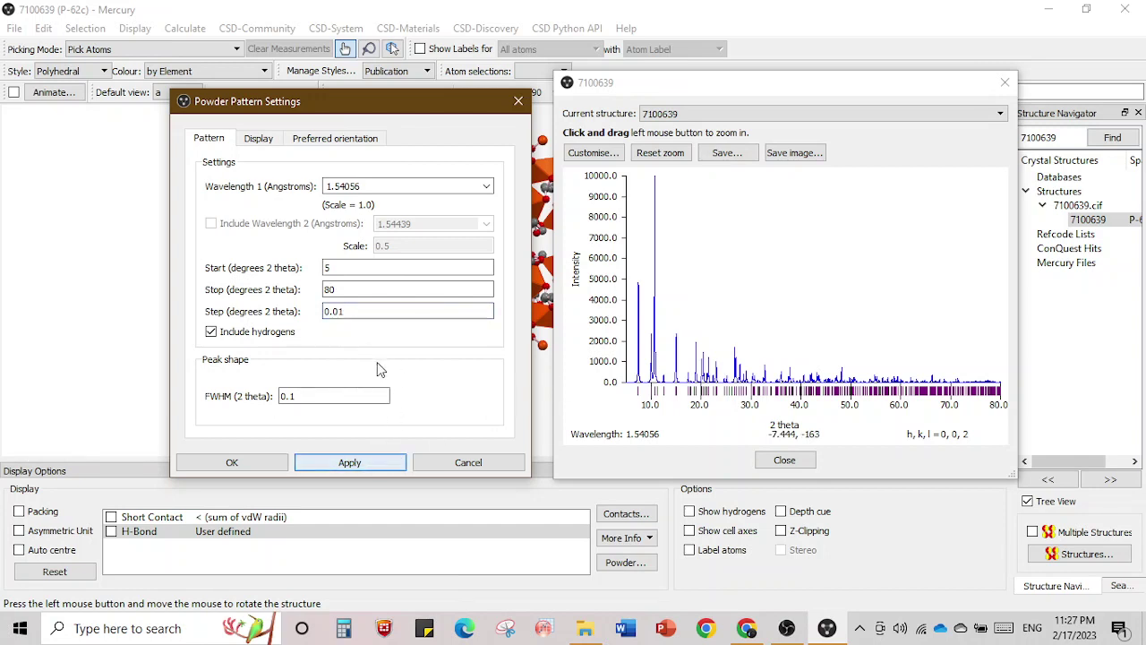
Try a coarser 2 theta step of 0.1 degrees and recalculate the powder pattern.
click(363, 311)
key(BackSpace)
key(BackSpace)
key(BackSpace)
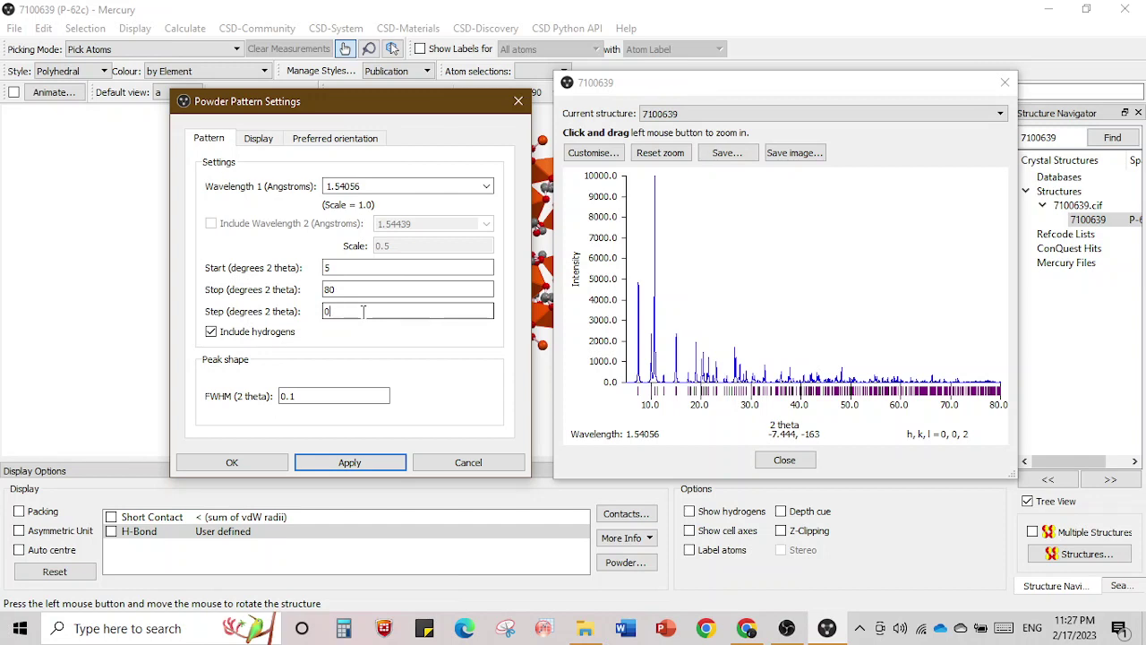
text(.1)
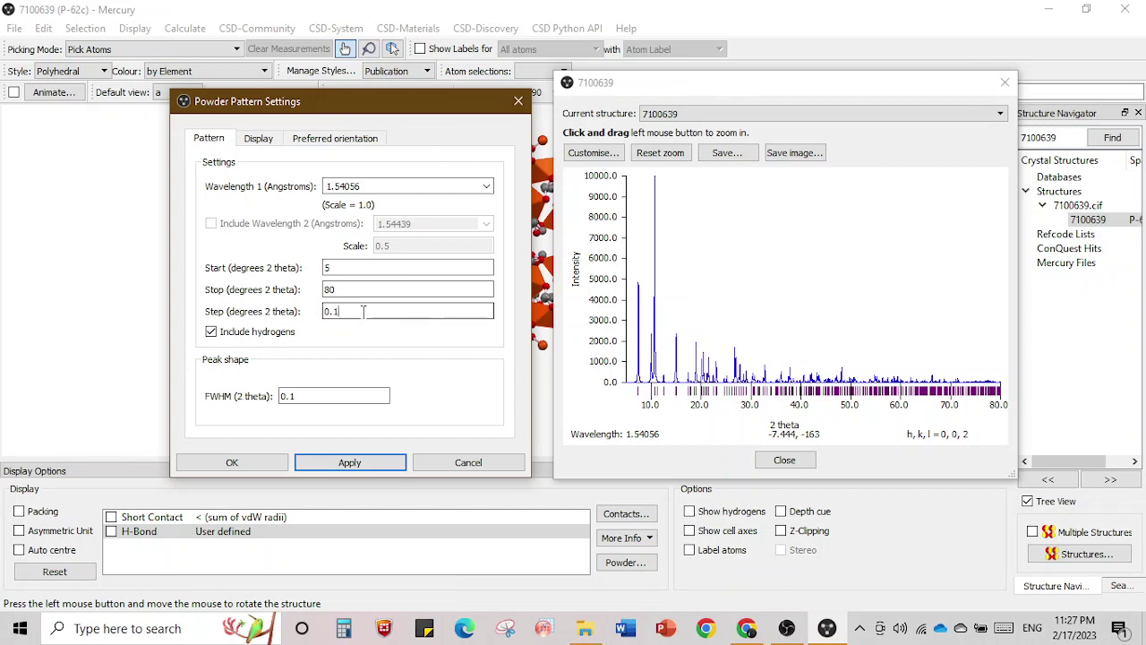
click(380, 465)
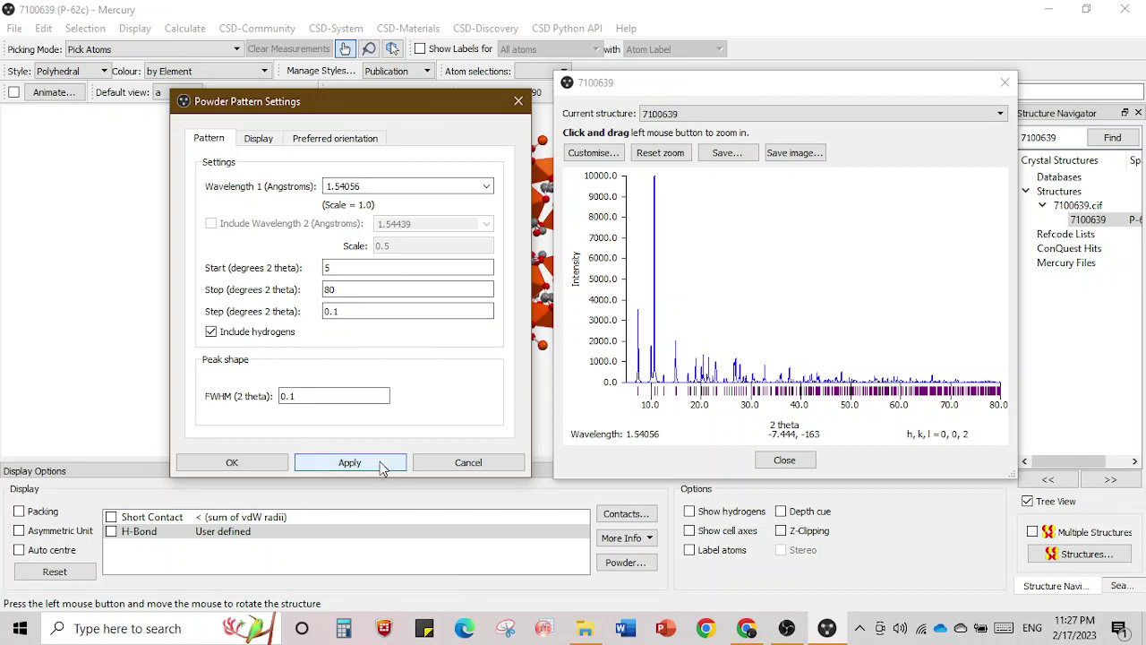
Restore the 2 theta step to 0.01 degrees and apply it to the powder pattern.
click(365, 311)
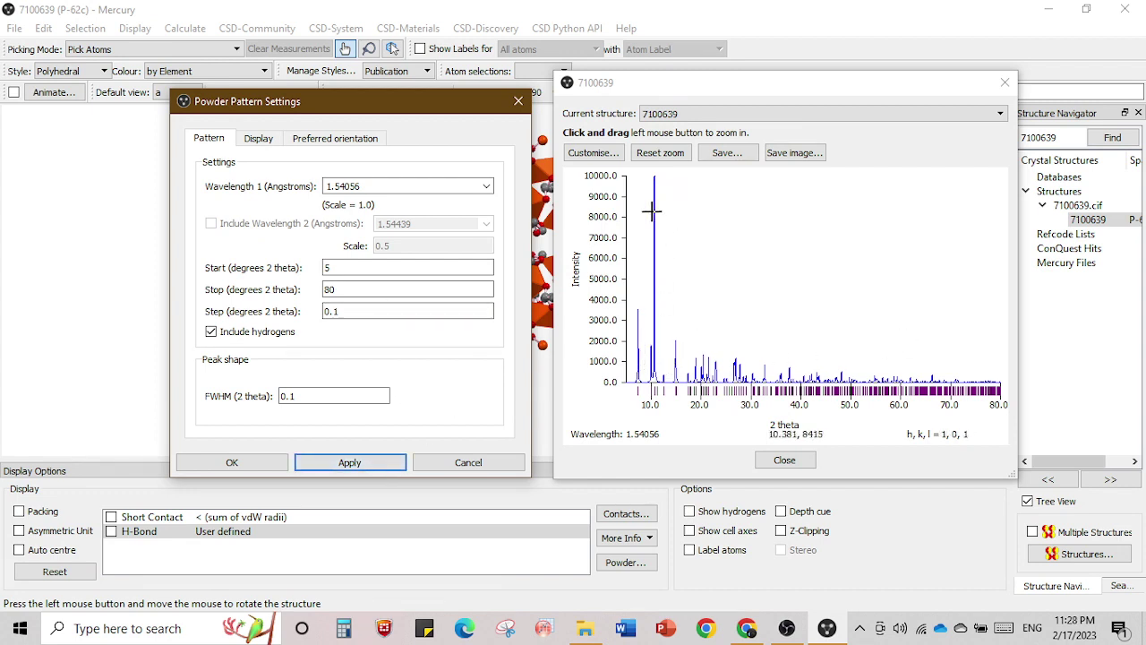
click(362, 315)
key(BackSpace)
text(01)
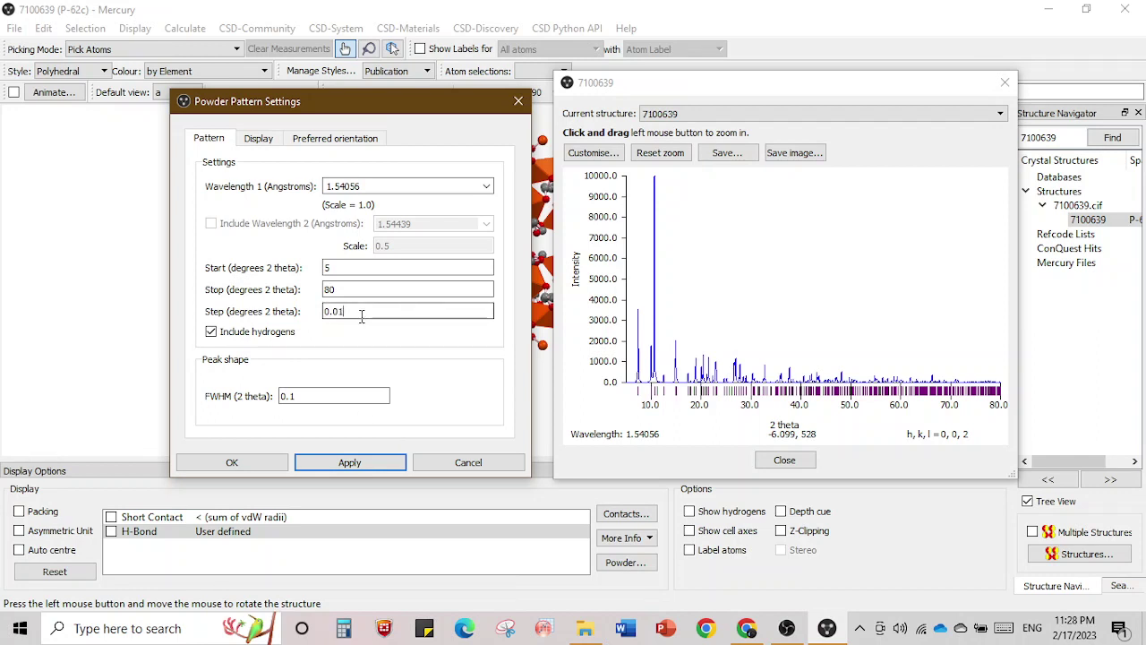
click(373, 463)
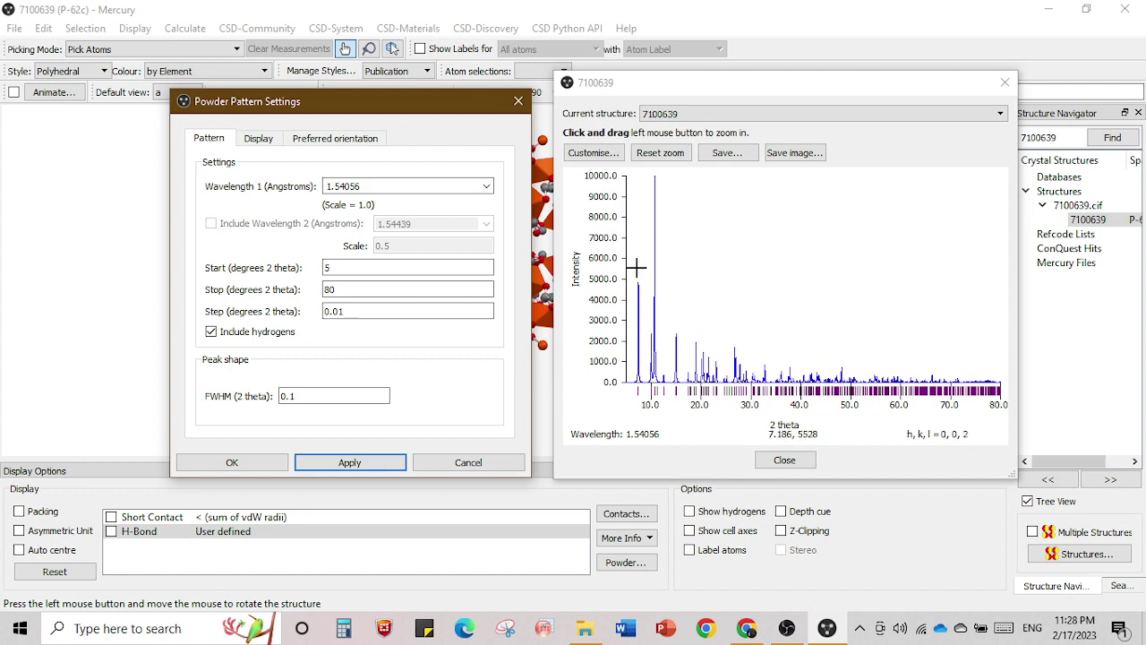
Re-enter 0.01 degrees as the 2 theta step and apply the pattern settings once more.
click(403, 314)
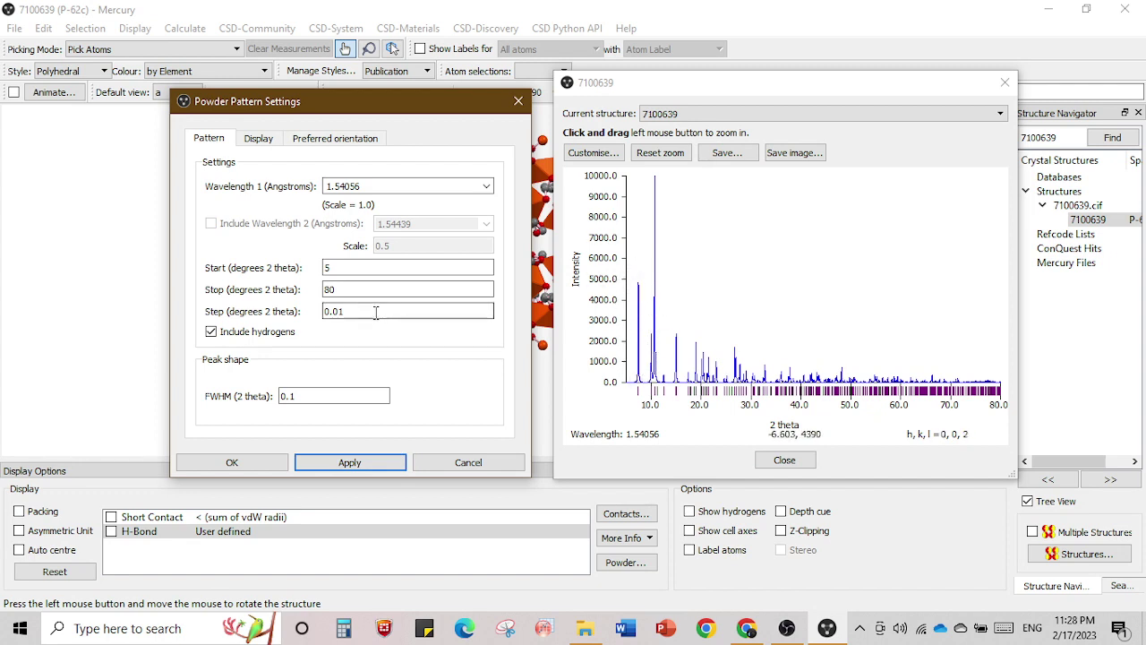
key(BackSpace)
key(BackSpace)
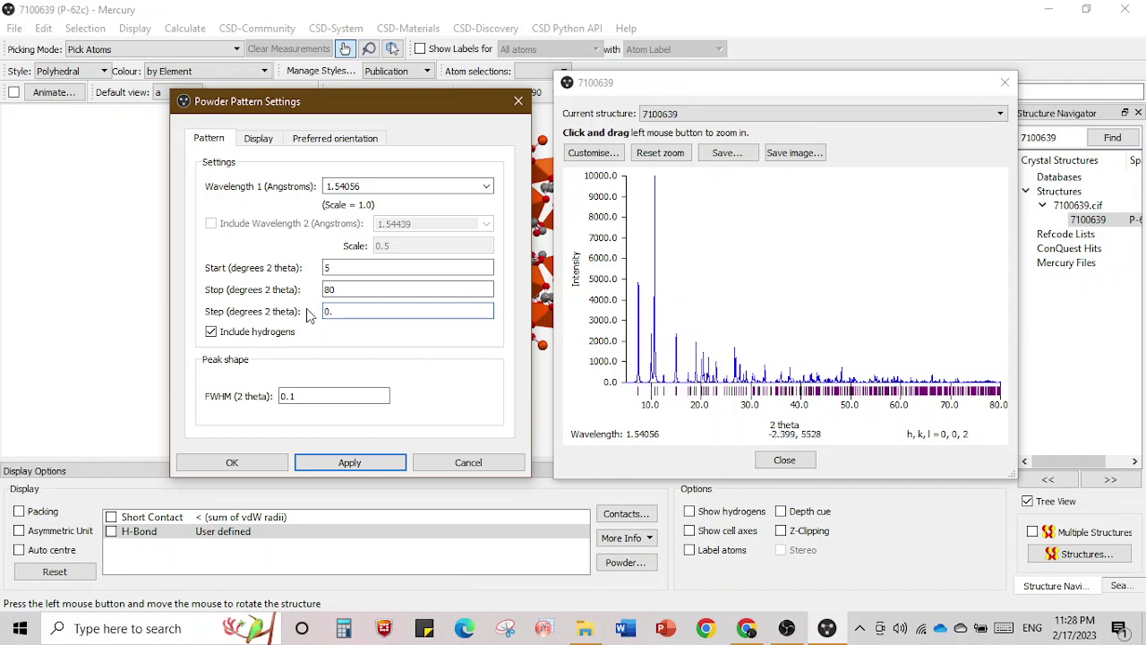
text(01)
click(366, 464)
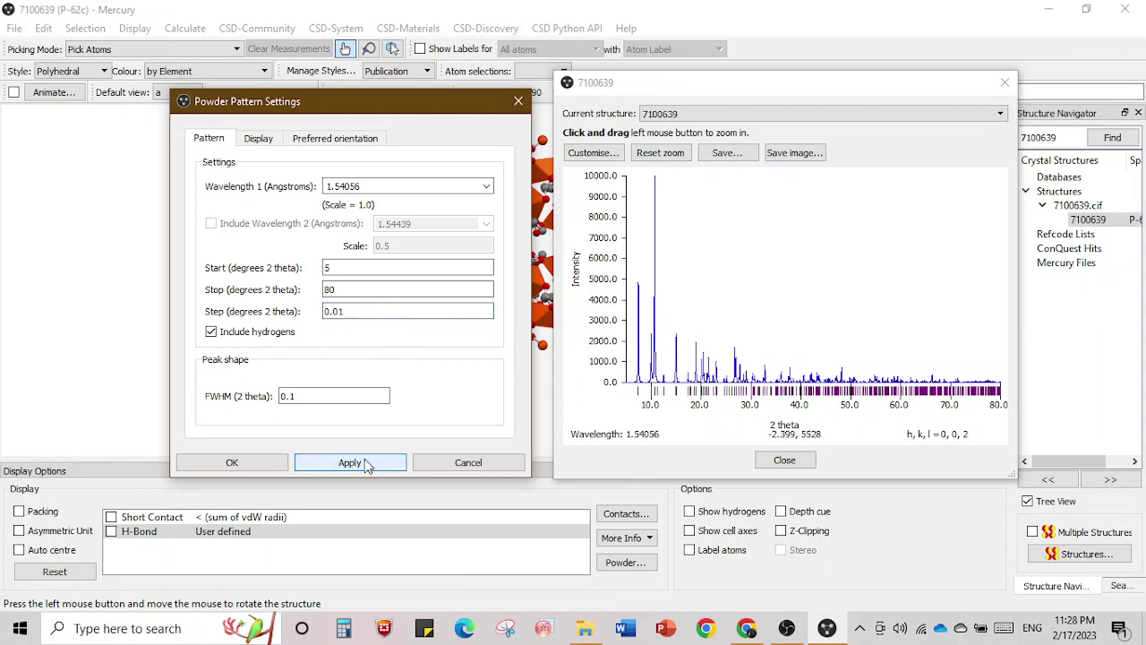
click(356, 311)
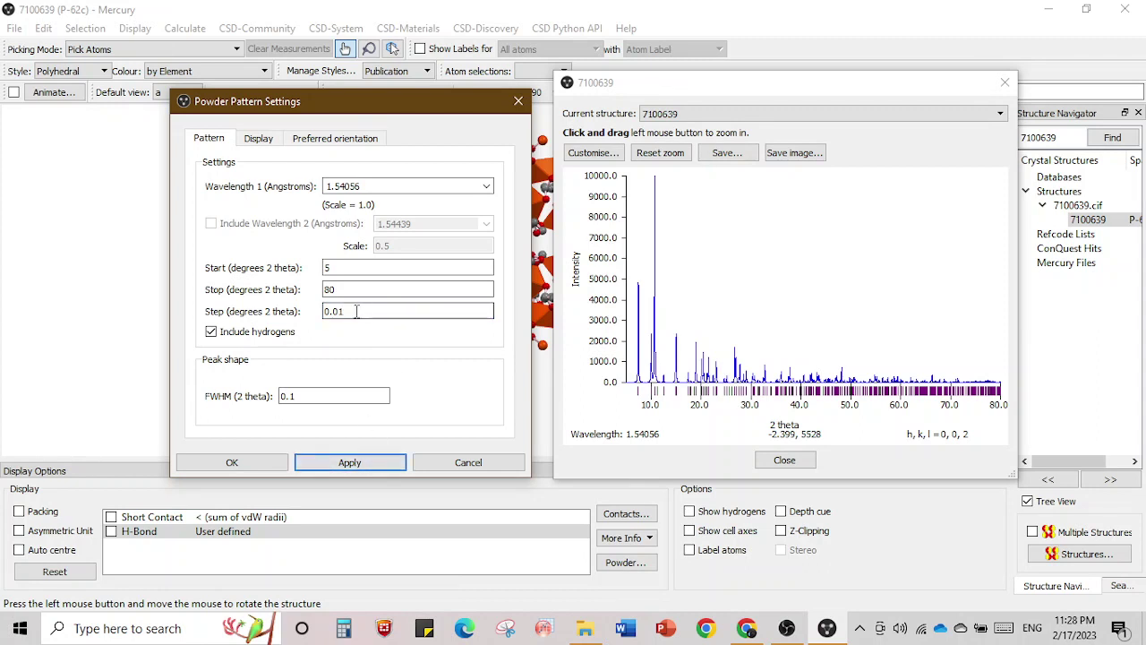
Change the 2 theta step to 0.1 degrees and apply it to the powder pattern.
key(BackSpace)
key(BackSpace)
text(1)
click(371, 468)
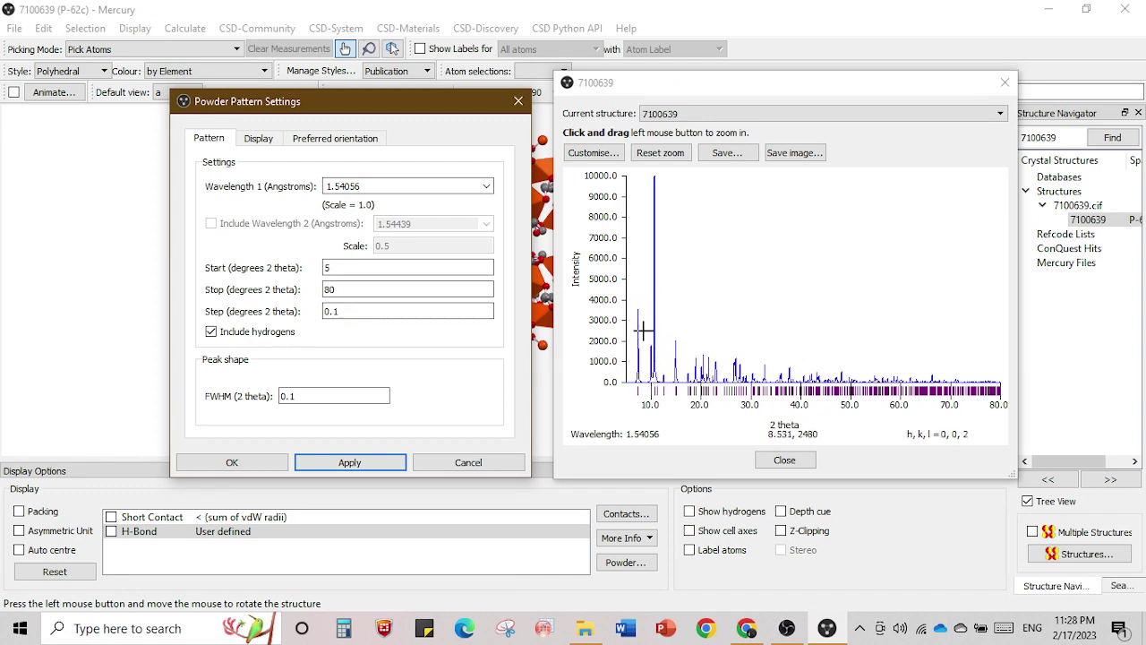
Set the 2 theta step back to 0.01 degrees and recalculate the powder pattern.
click(356, 307)
click(340, 311)
text(01)
click(390, 470)
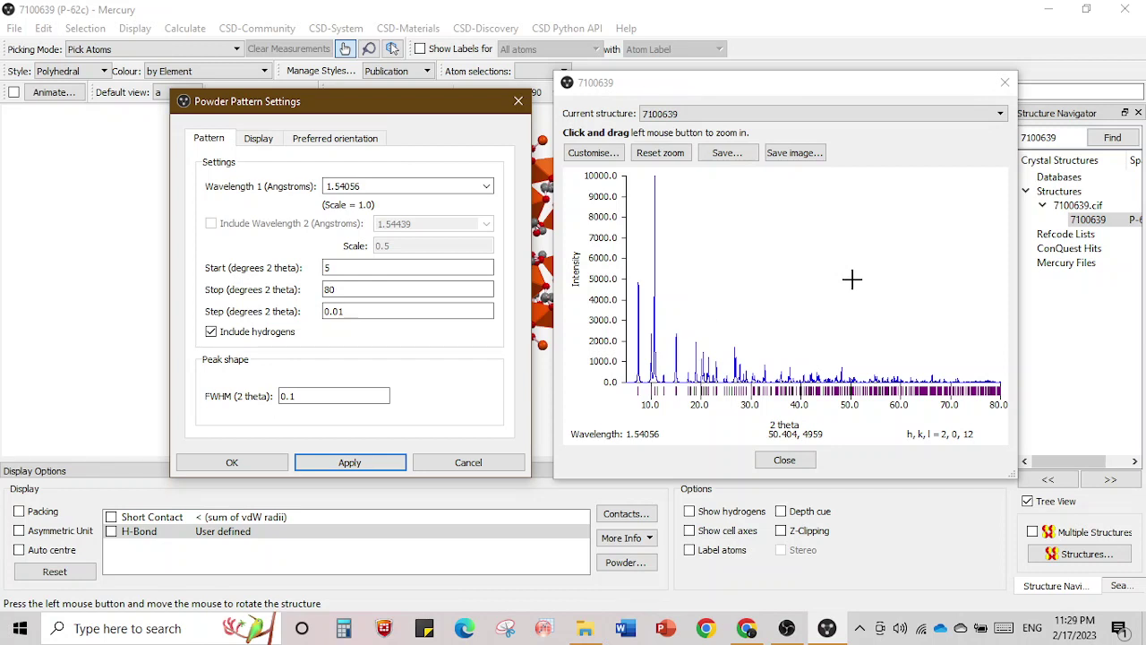
Set the 2 theta step to 0.5 degrees and apply it to the powder pattern.
click(343, 309)
key(BackSpace)
text(5)
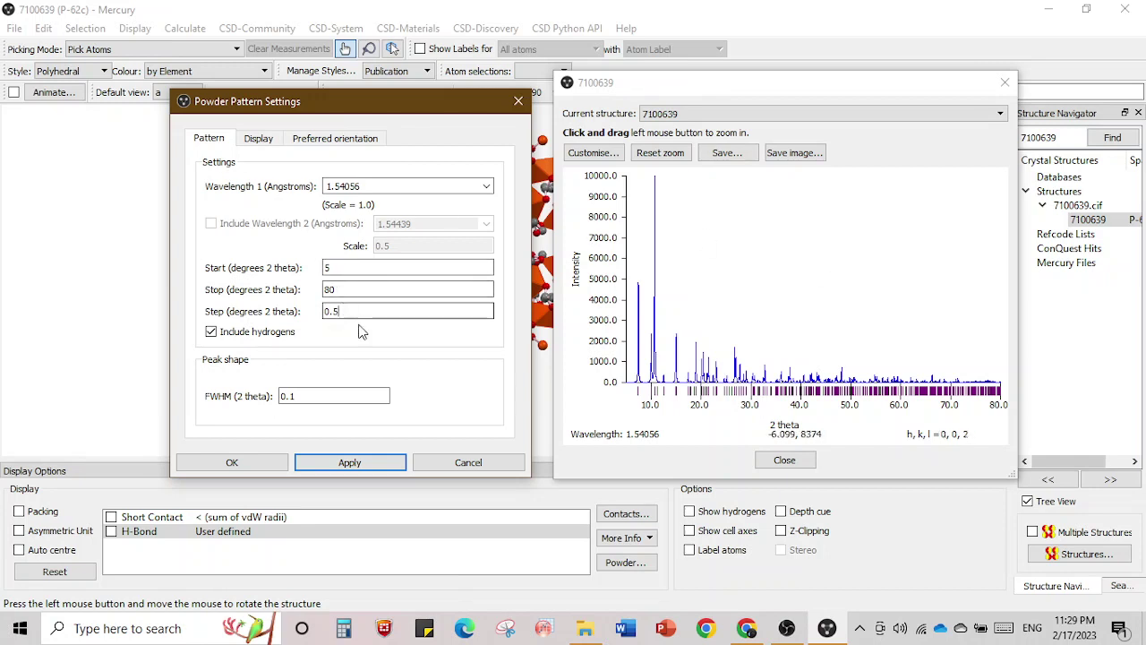
click(370, 469)
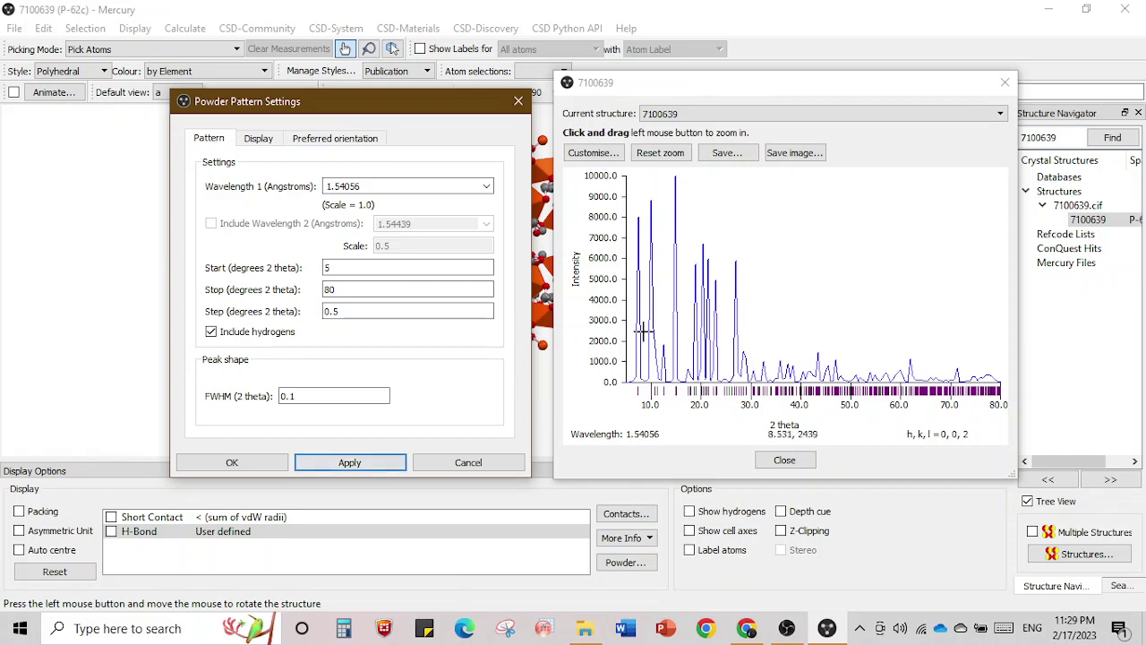
Zoom in on the powder pattern peaks between about 12 and 18 degrees 2 theta, and reset the zoom to the full range.
click(663, 361)
drag(662, 361, 692, 207)
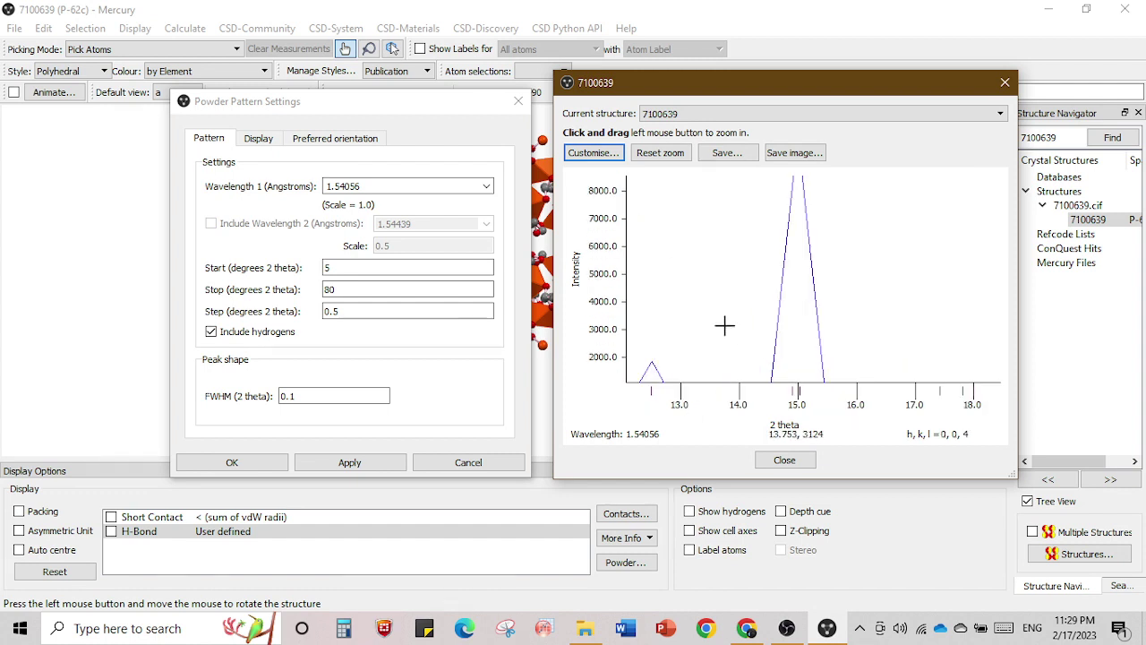
click(679, 156)
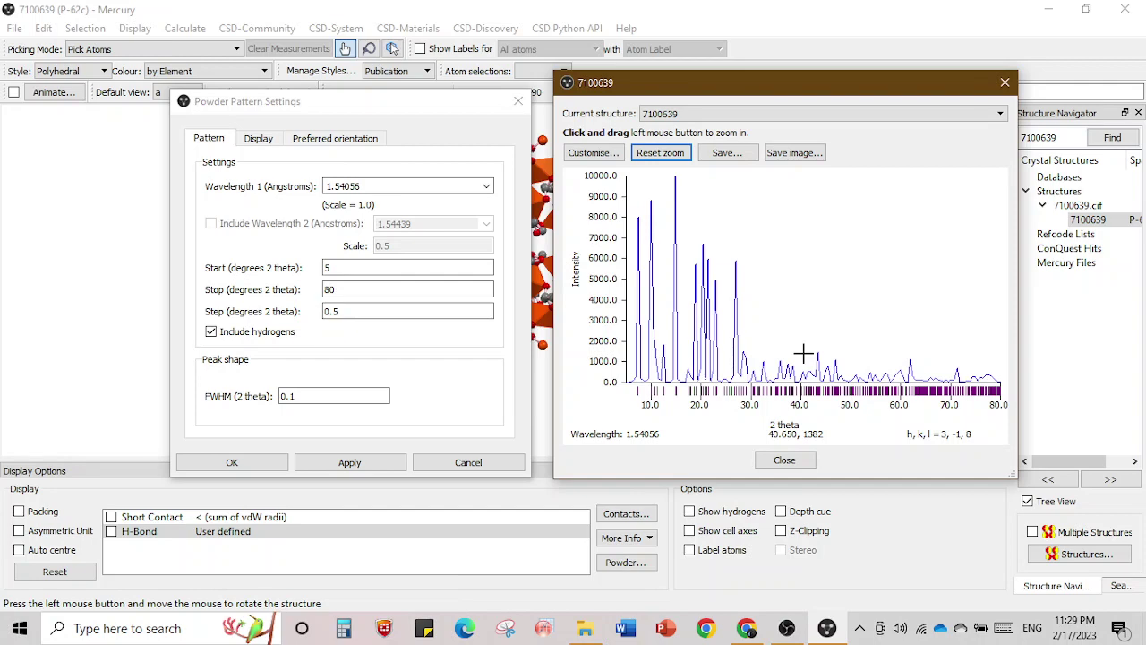
Close the powder pattern window and its settings dialog to return to the polyhedral structure.
click(785, 459)
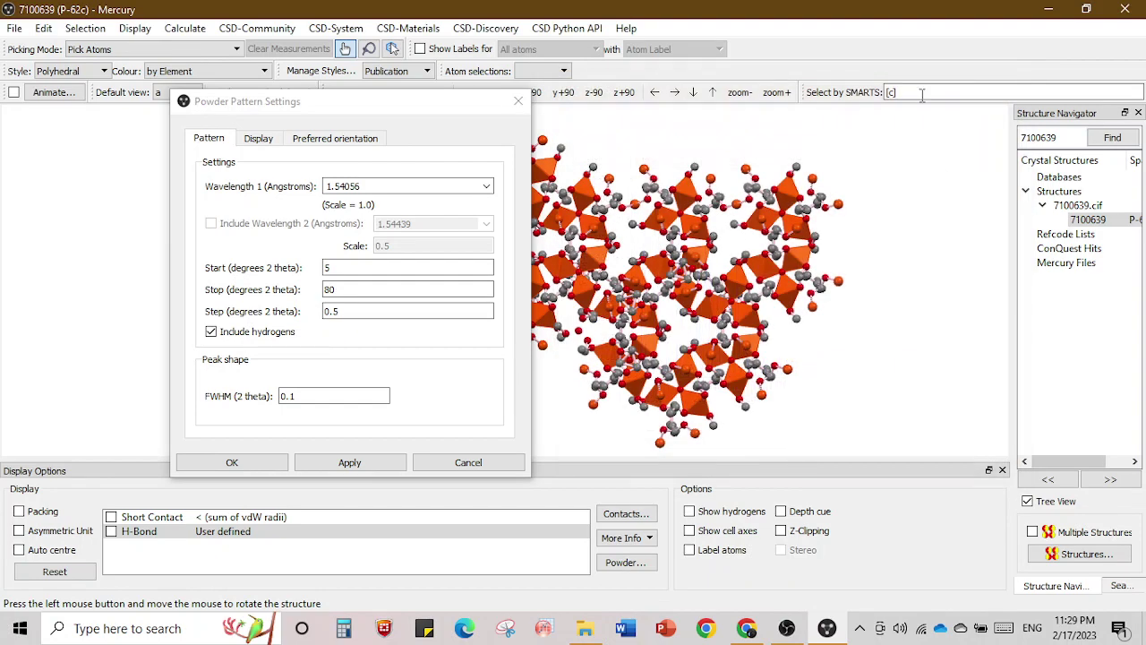
click(518, 101)
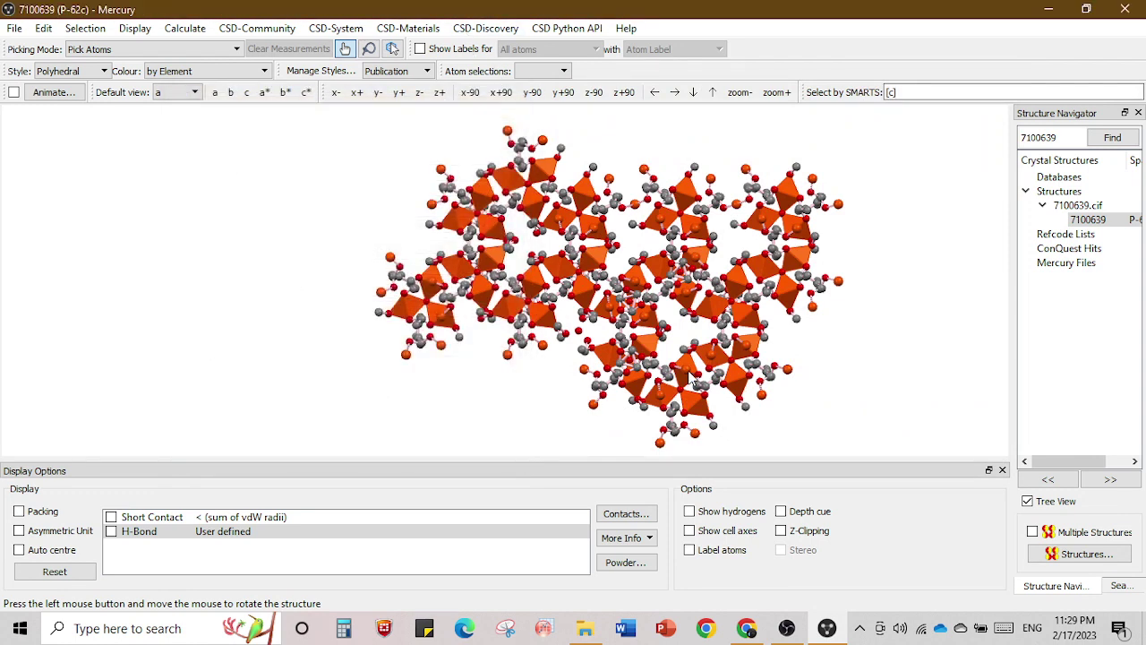